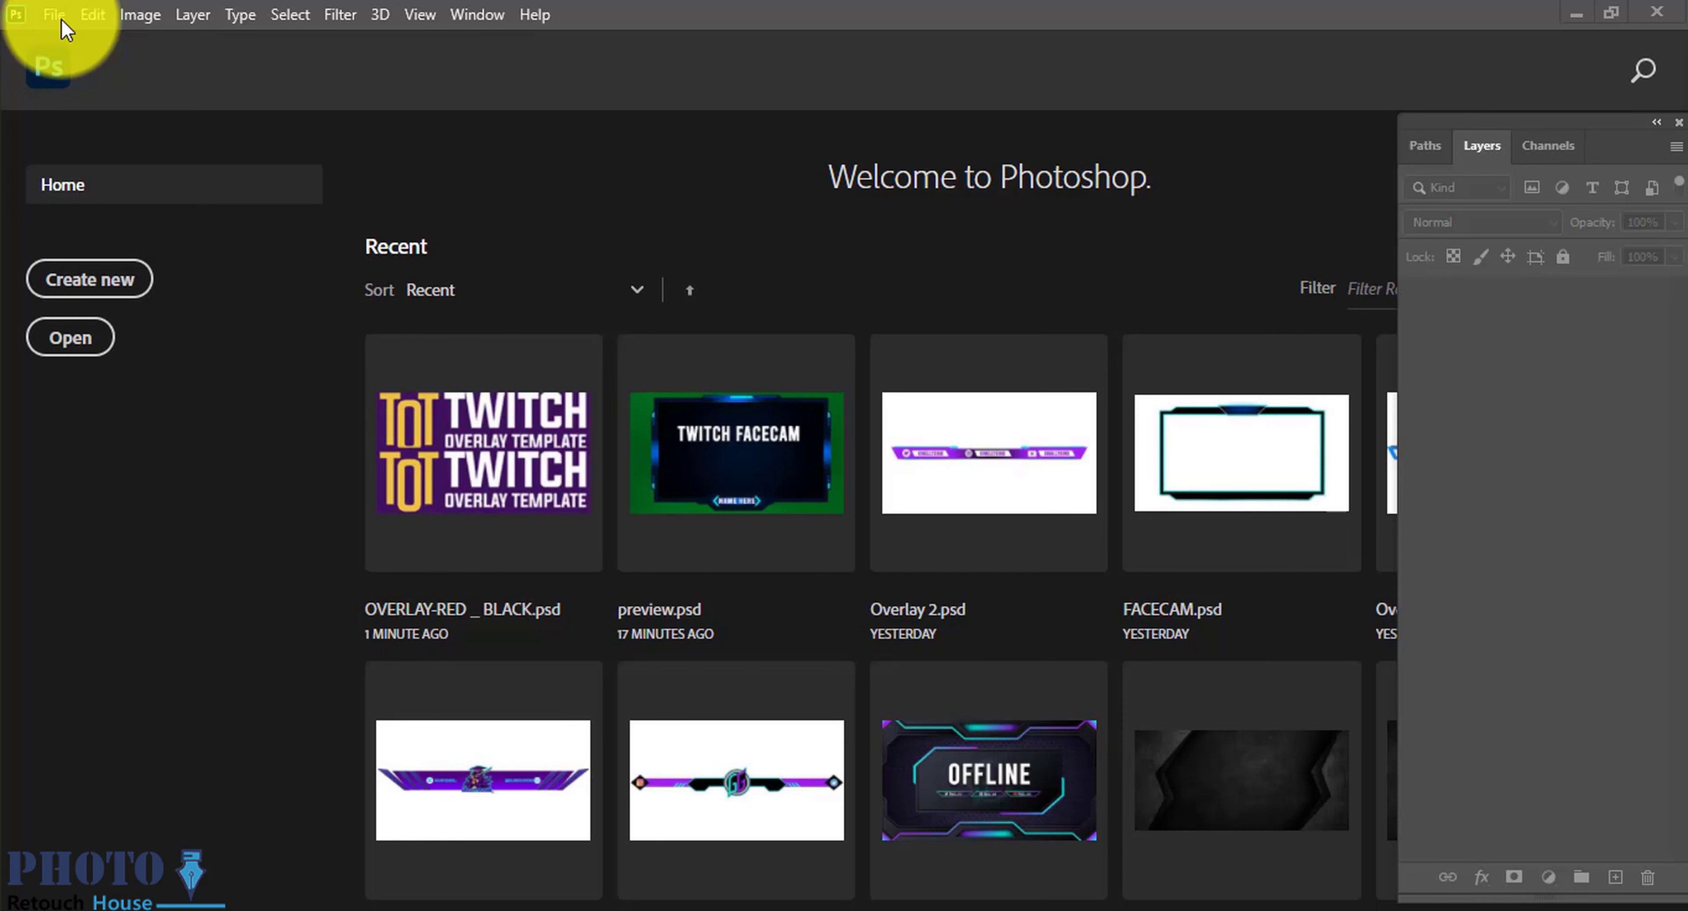
# Step: Create a new blank 1280×720 document
pyautogui.click(53, 14)
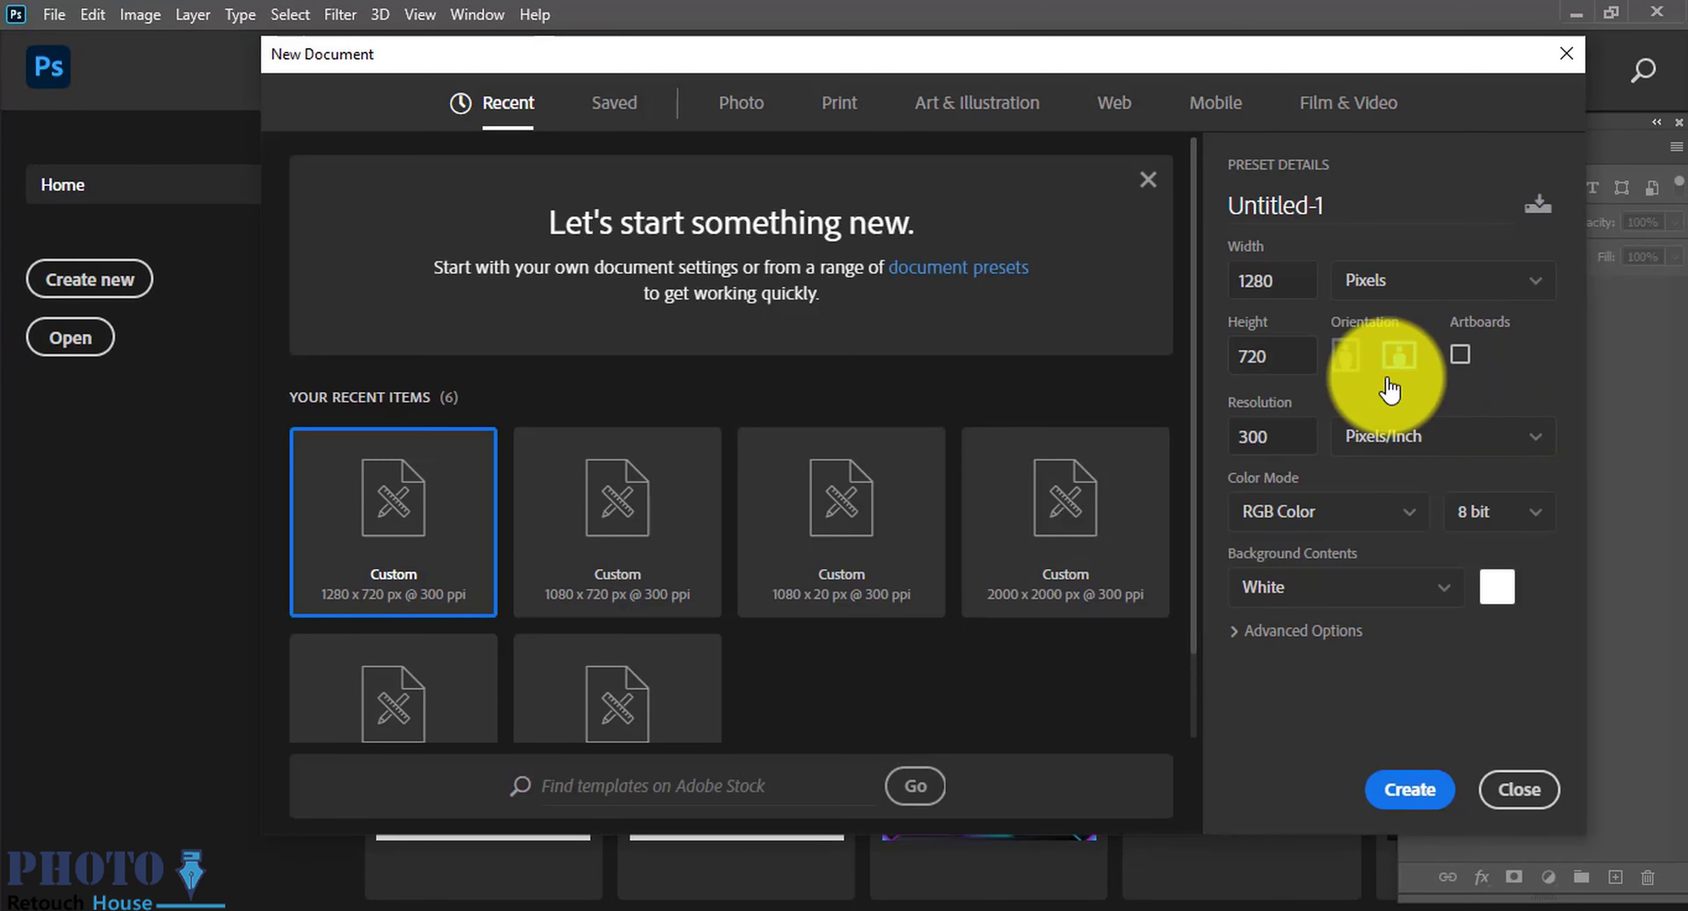
pyautogui.click(1409, 789)
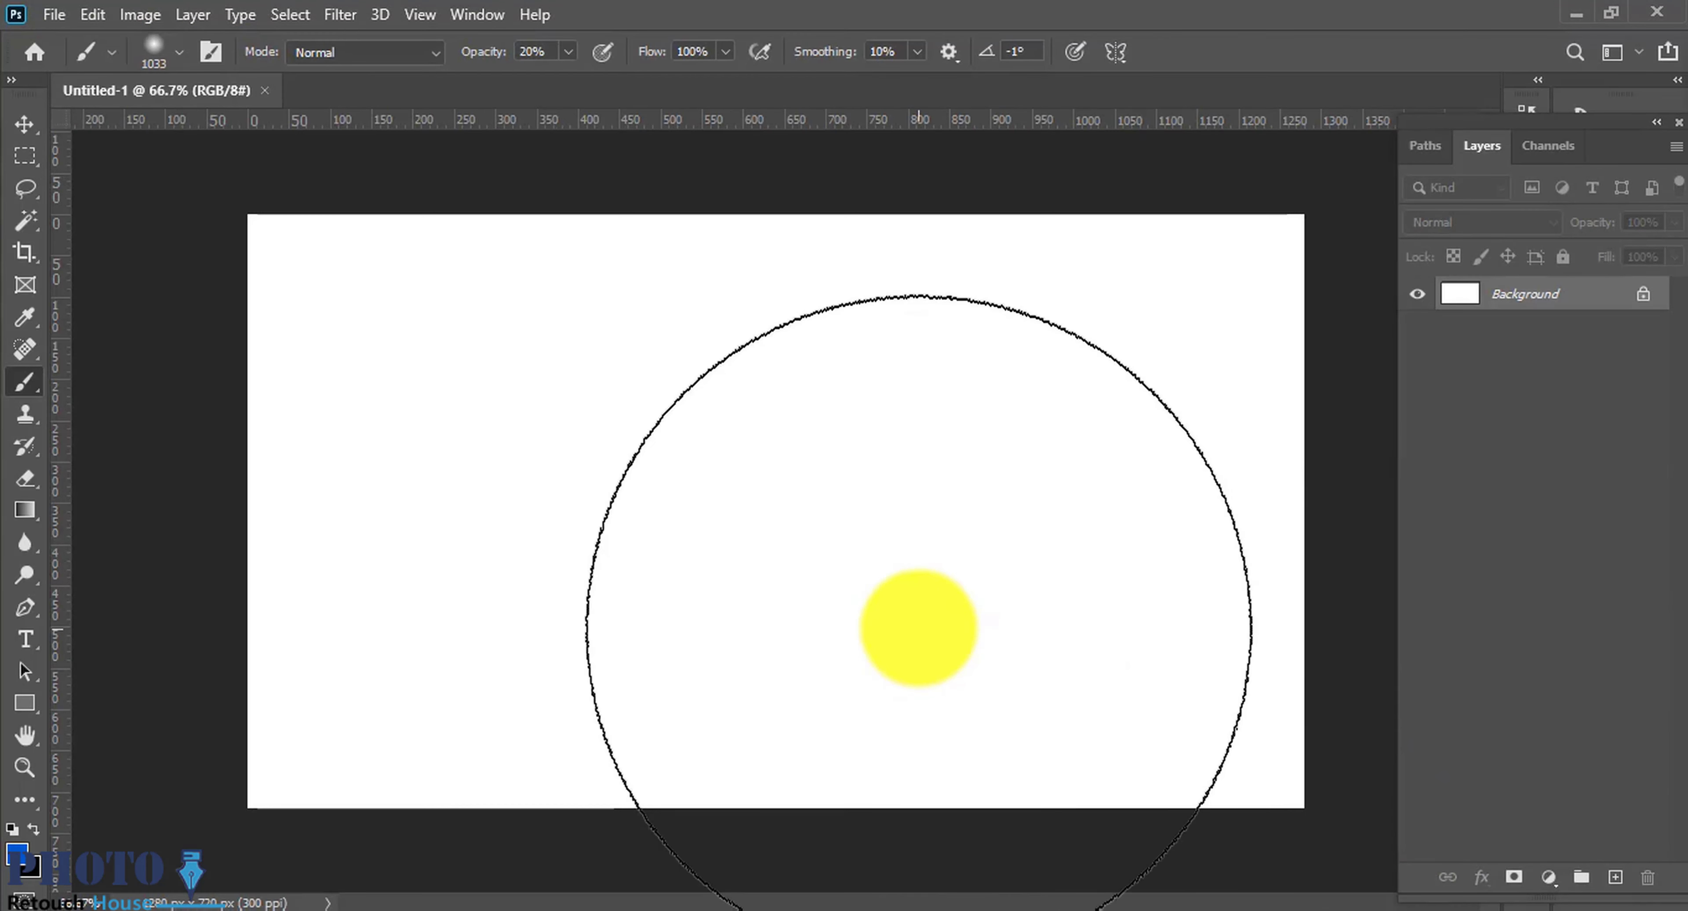
pyautogui.scroll(-2, 923, 622)
# Step: Add a horizontal guide across the canvas middle at Y 360 px
pyautogui.click(25, 124)
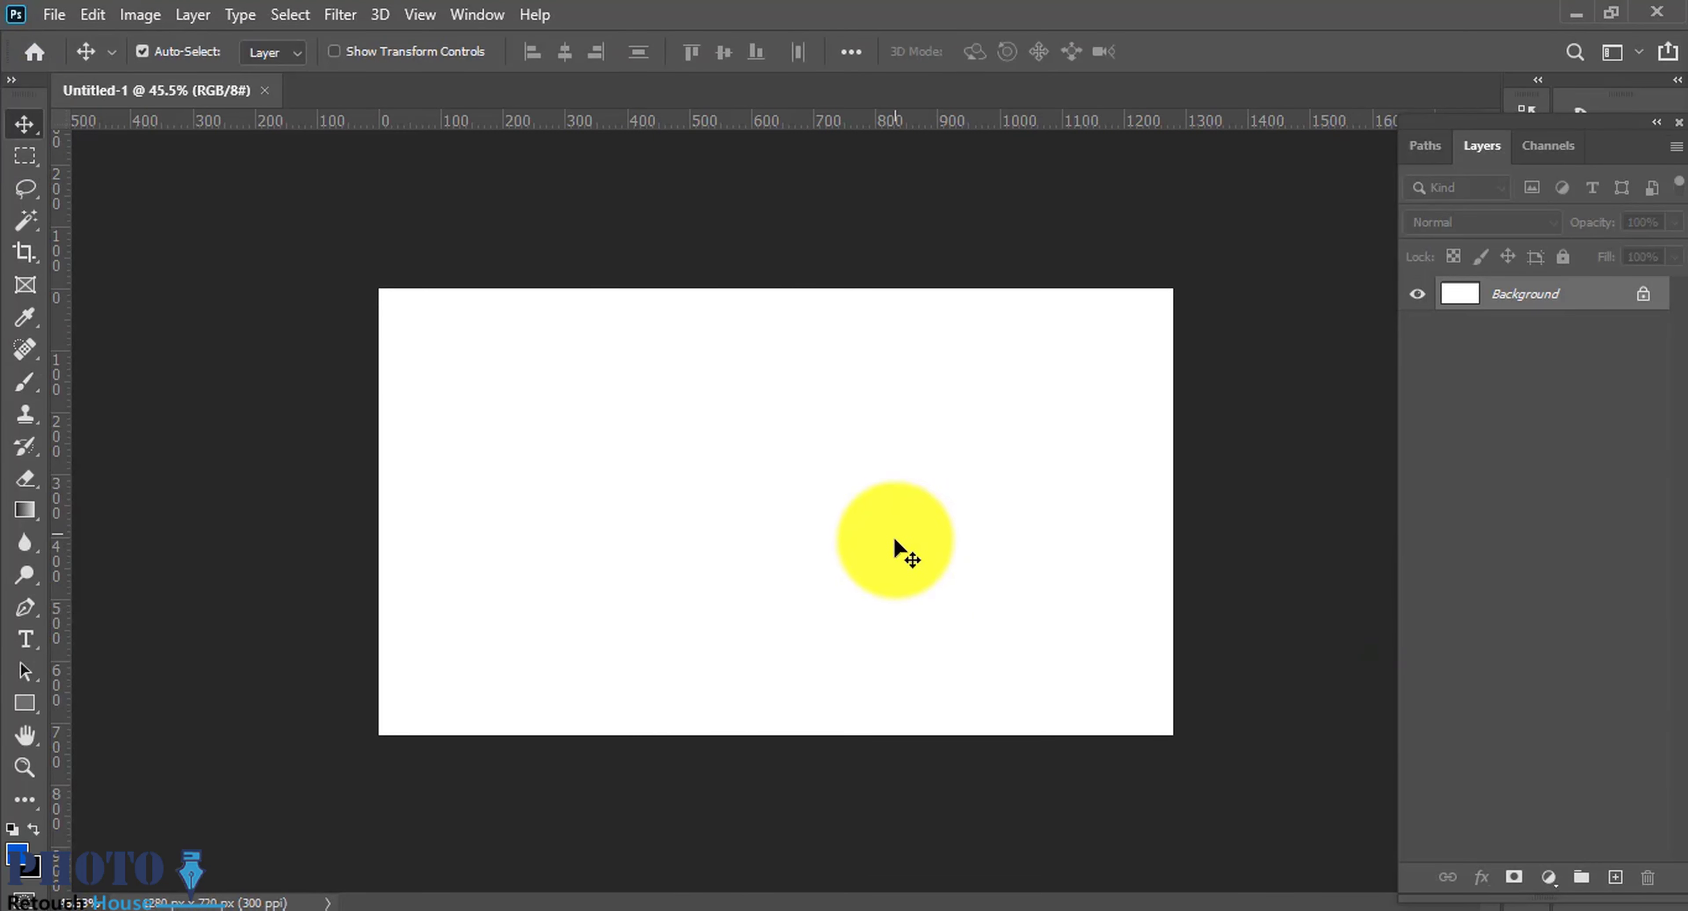
pyautogui.scroll(-1, 896, 554)
pyautogui.scroll(2, 863, 414)
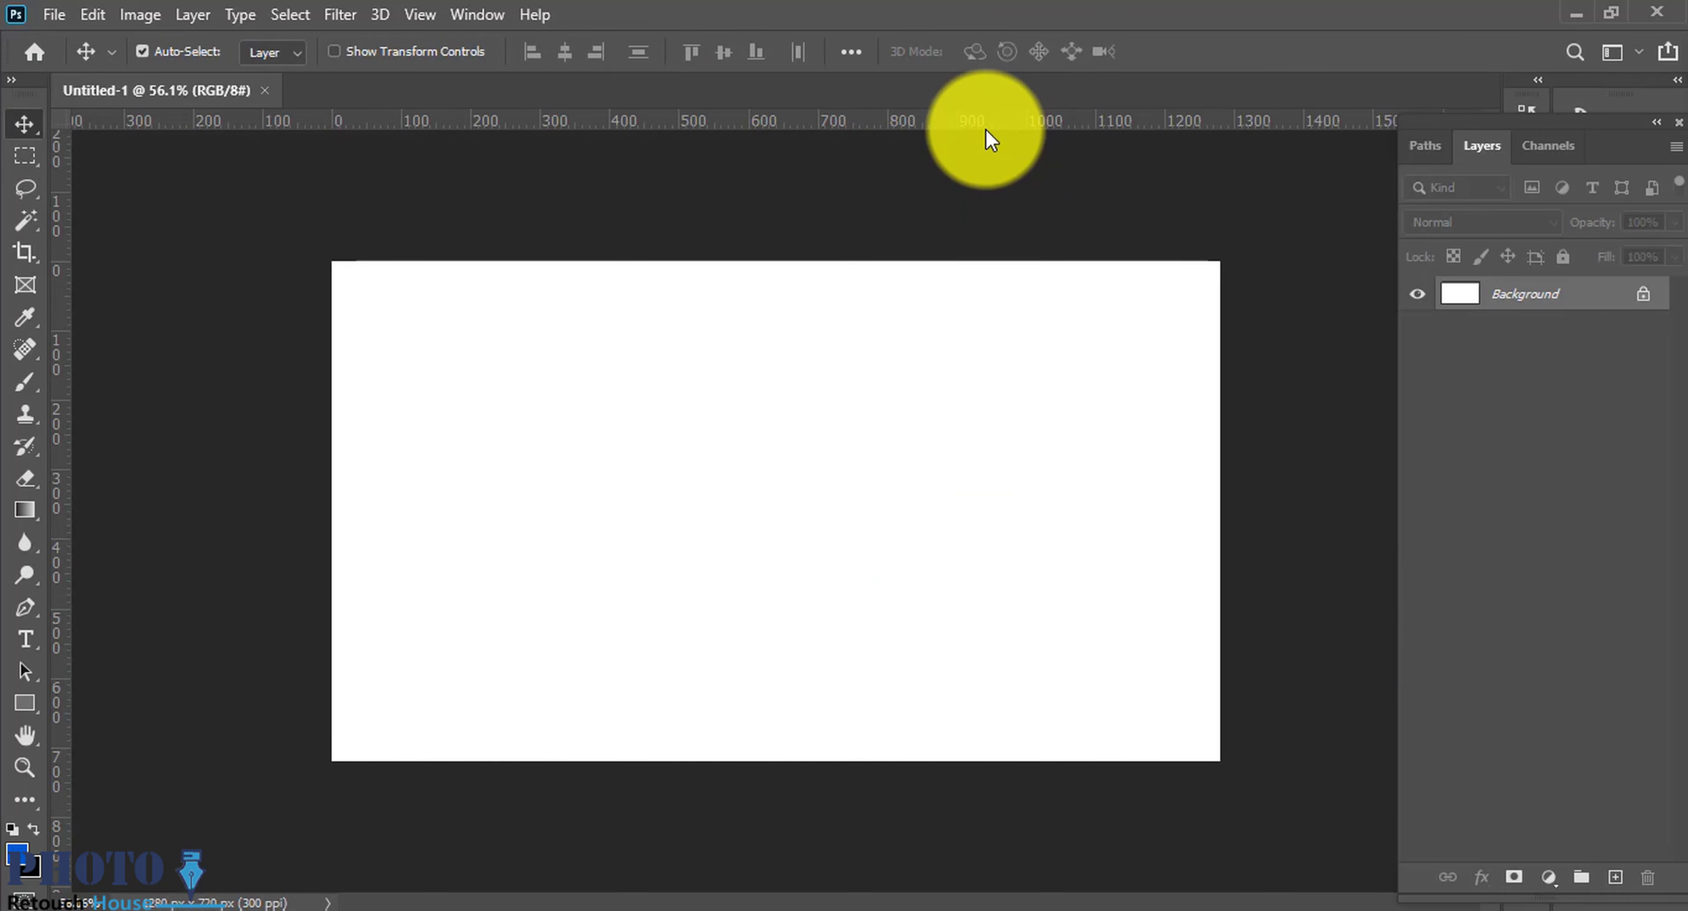
pyautogui.moveTo(985, 126); pyautogui.dragTo(1012, 517)
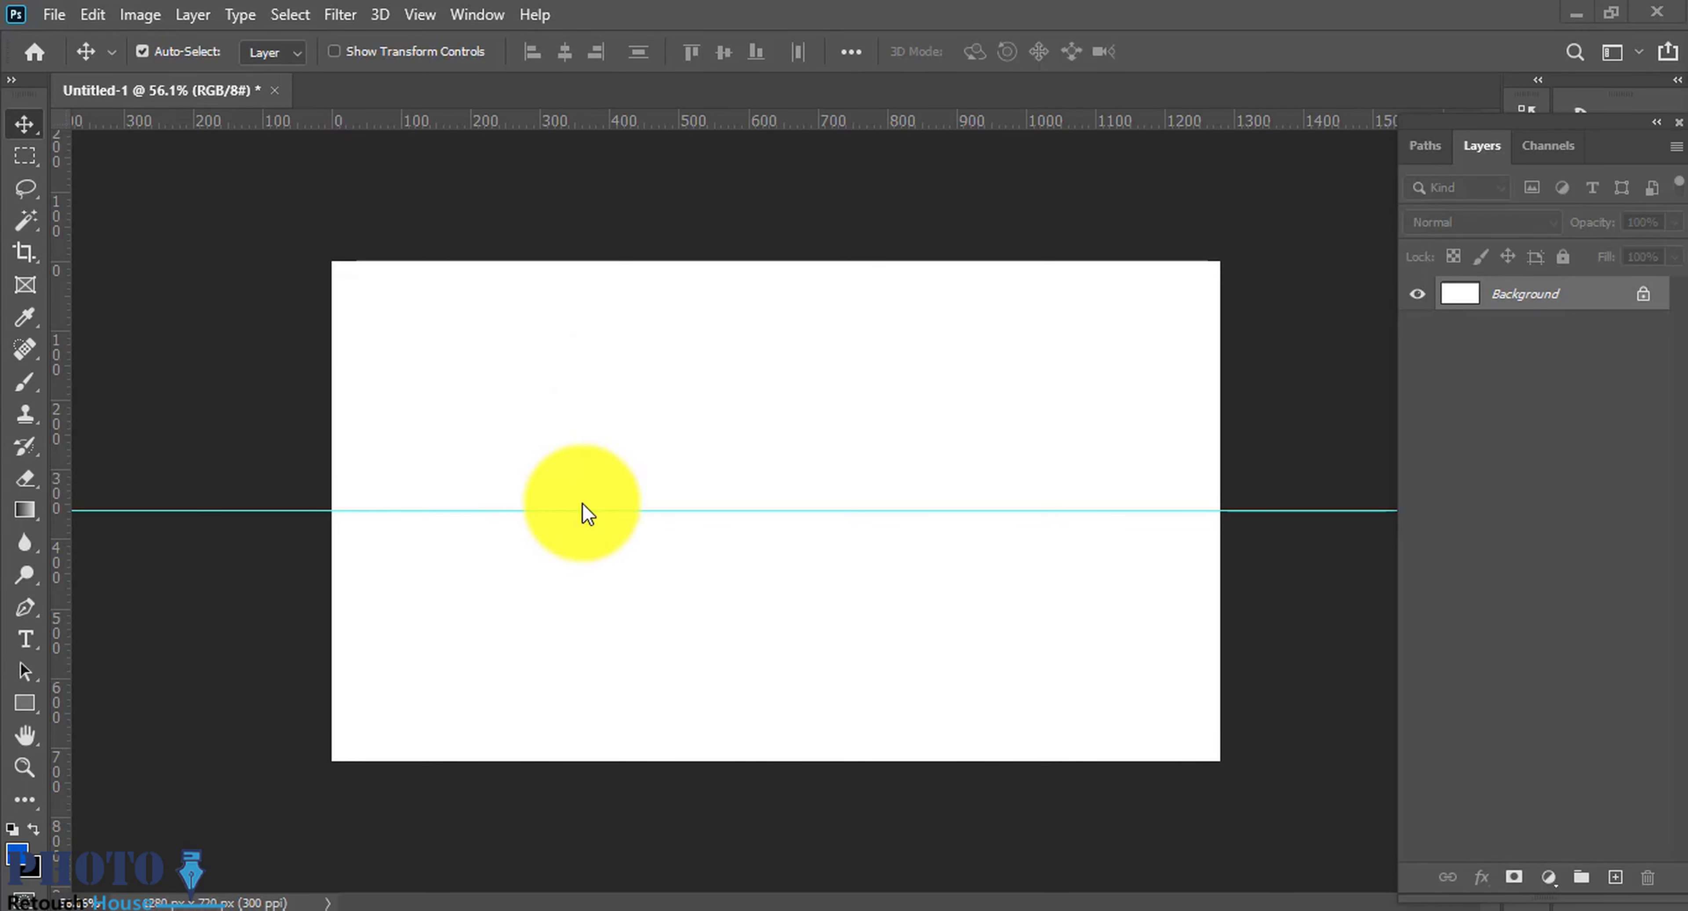
pyautogui.scroll(2, 426, 505)
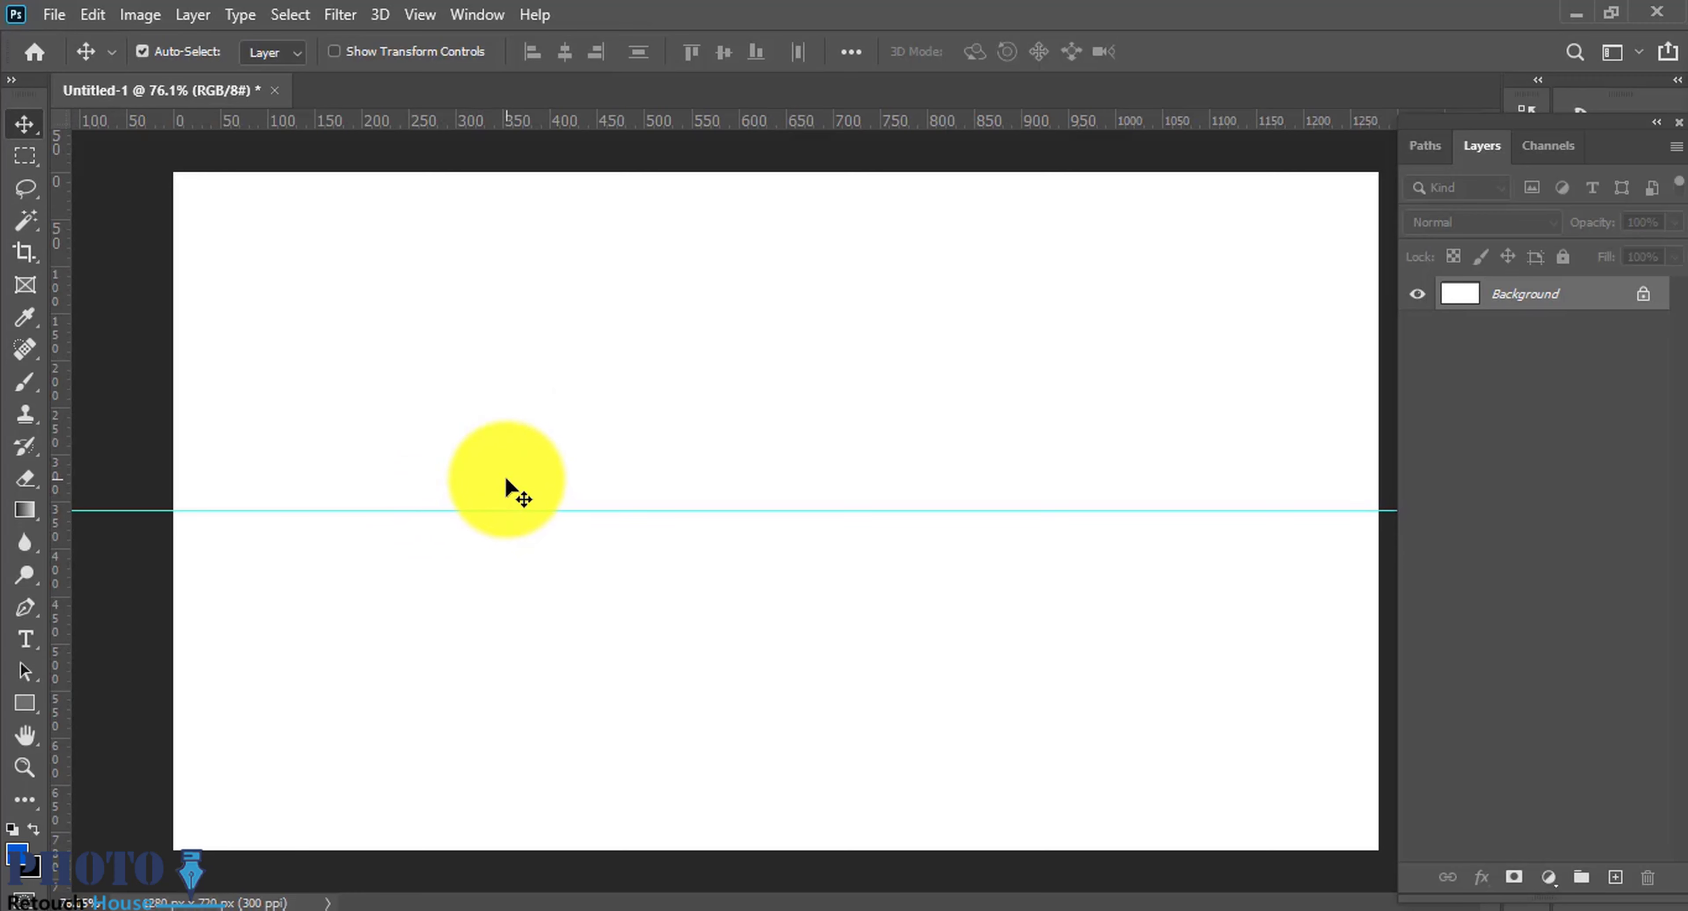
# Step: Add a vertical centre guide and draw a blue bar with a slanted left end
pyautogui.press('p')
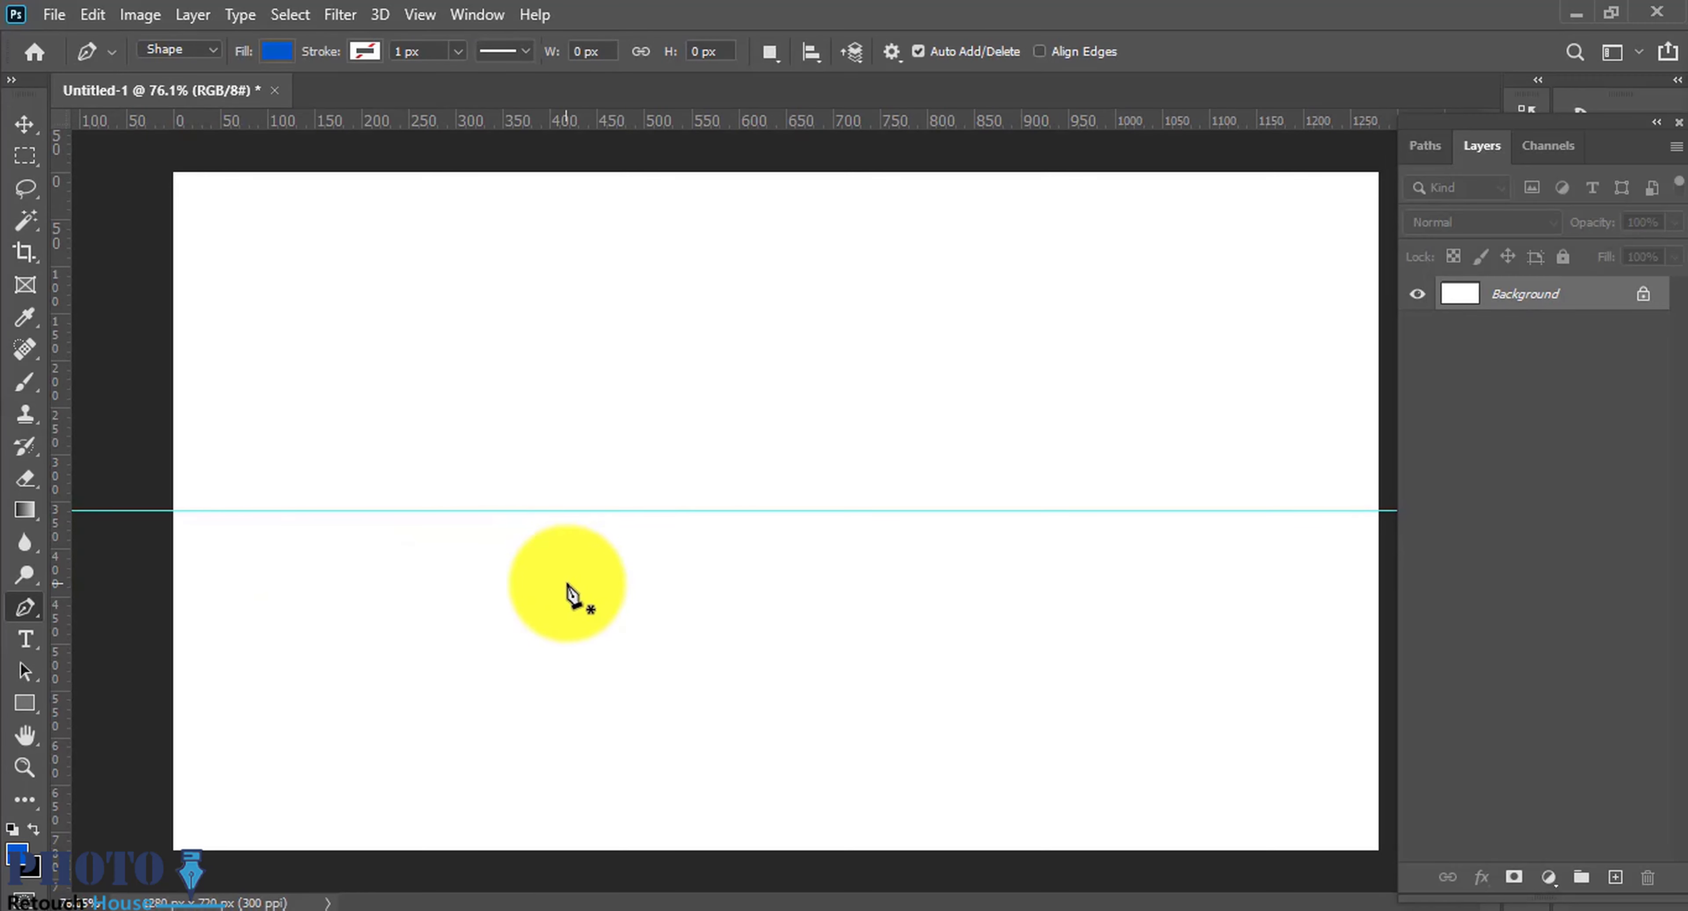
pyautogui.moveTo(67, 453)
pyautogui.mouseDown()
pyautogui.moveTo(809, 450)
pyautogui.moveTo(775, 452)
pyautogui.mouseUp()
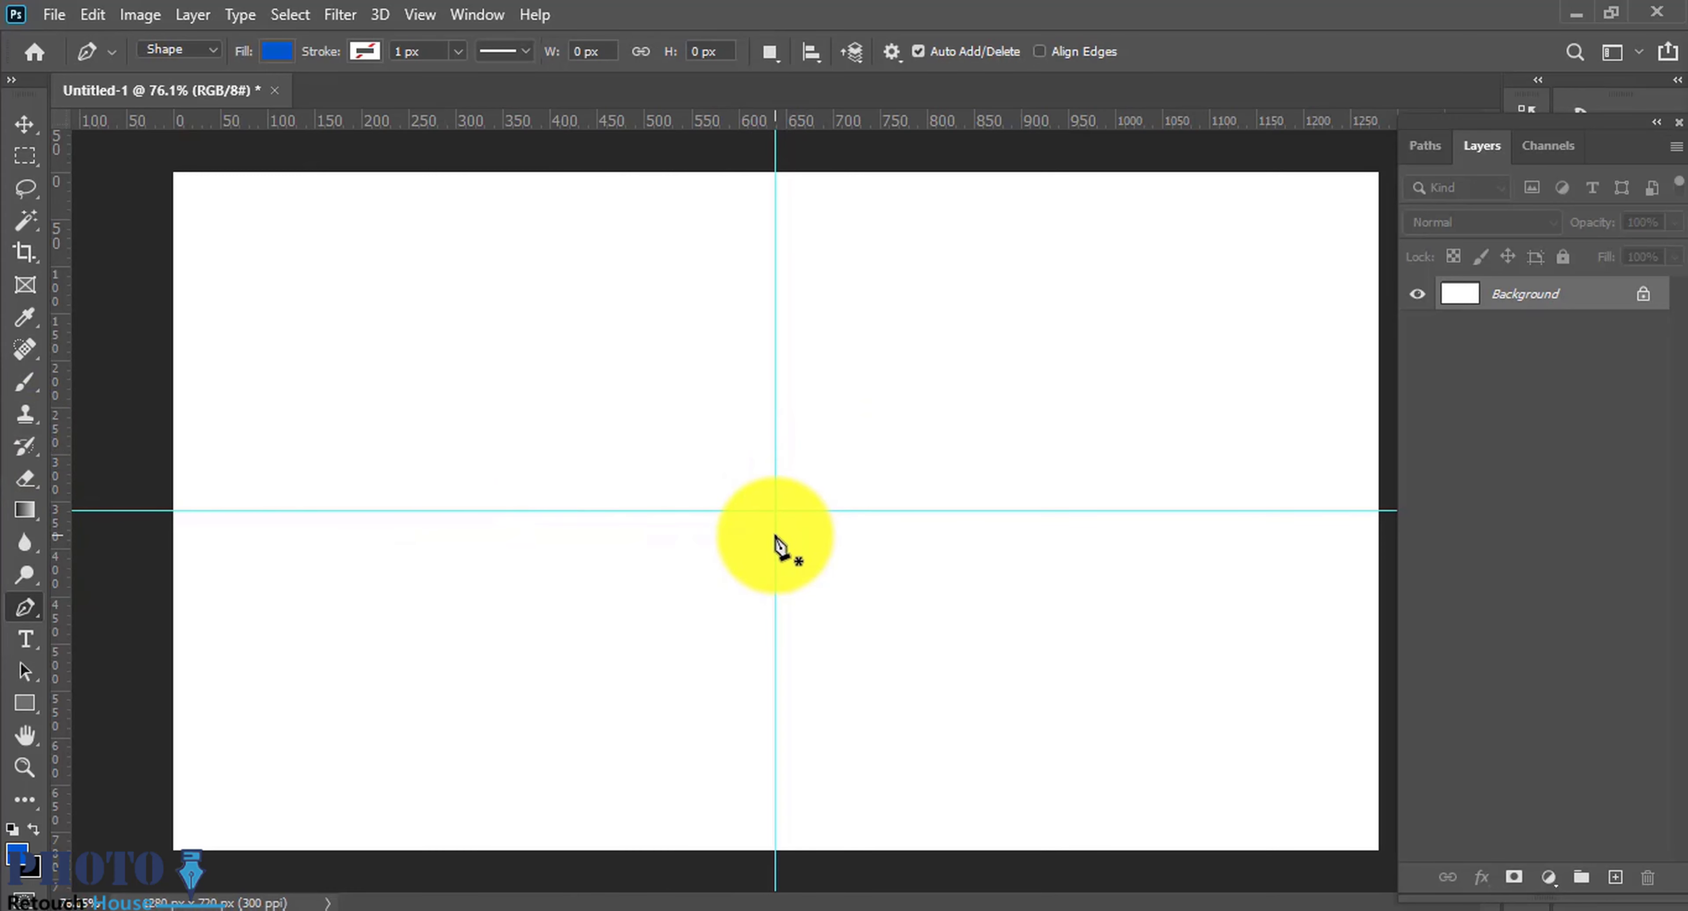
pyautogui.click(776, 532)
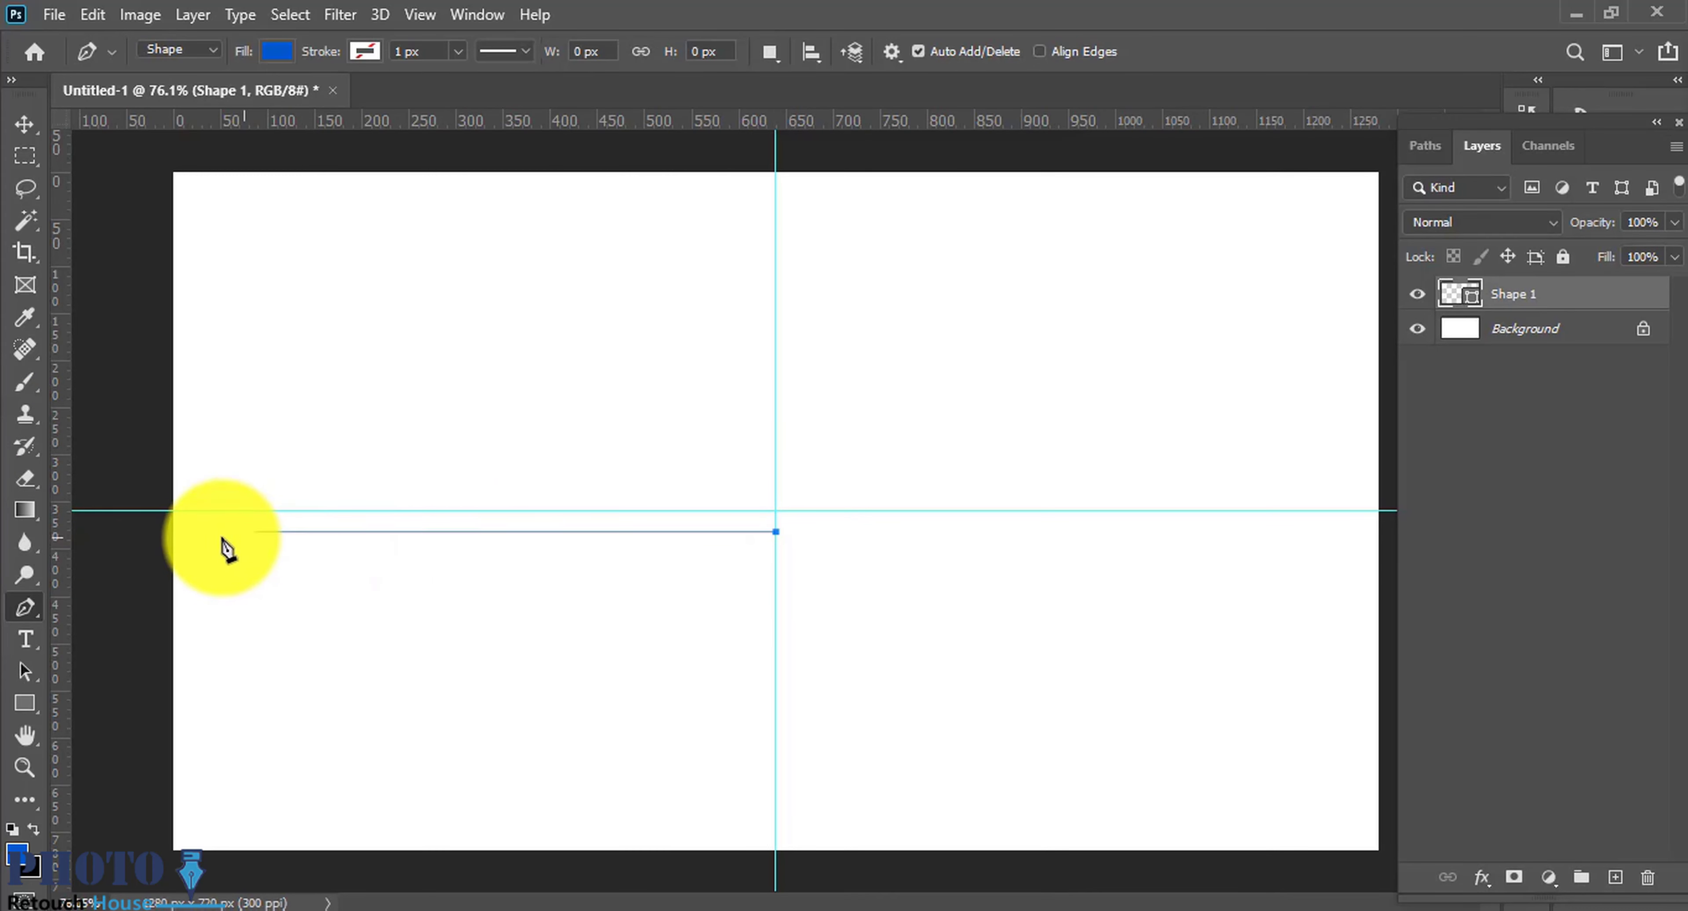
pyautogui.click(176, 531)
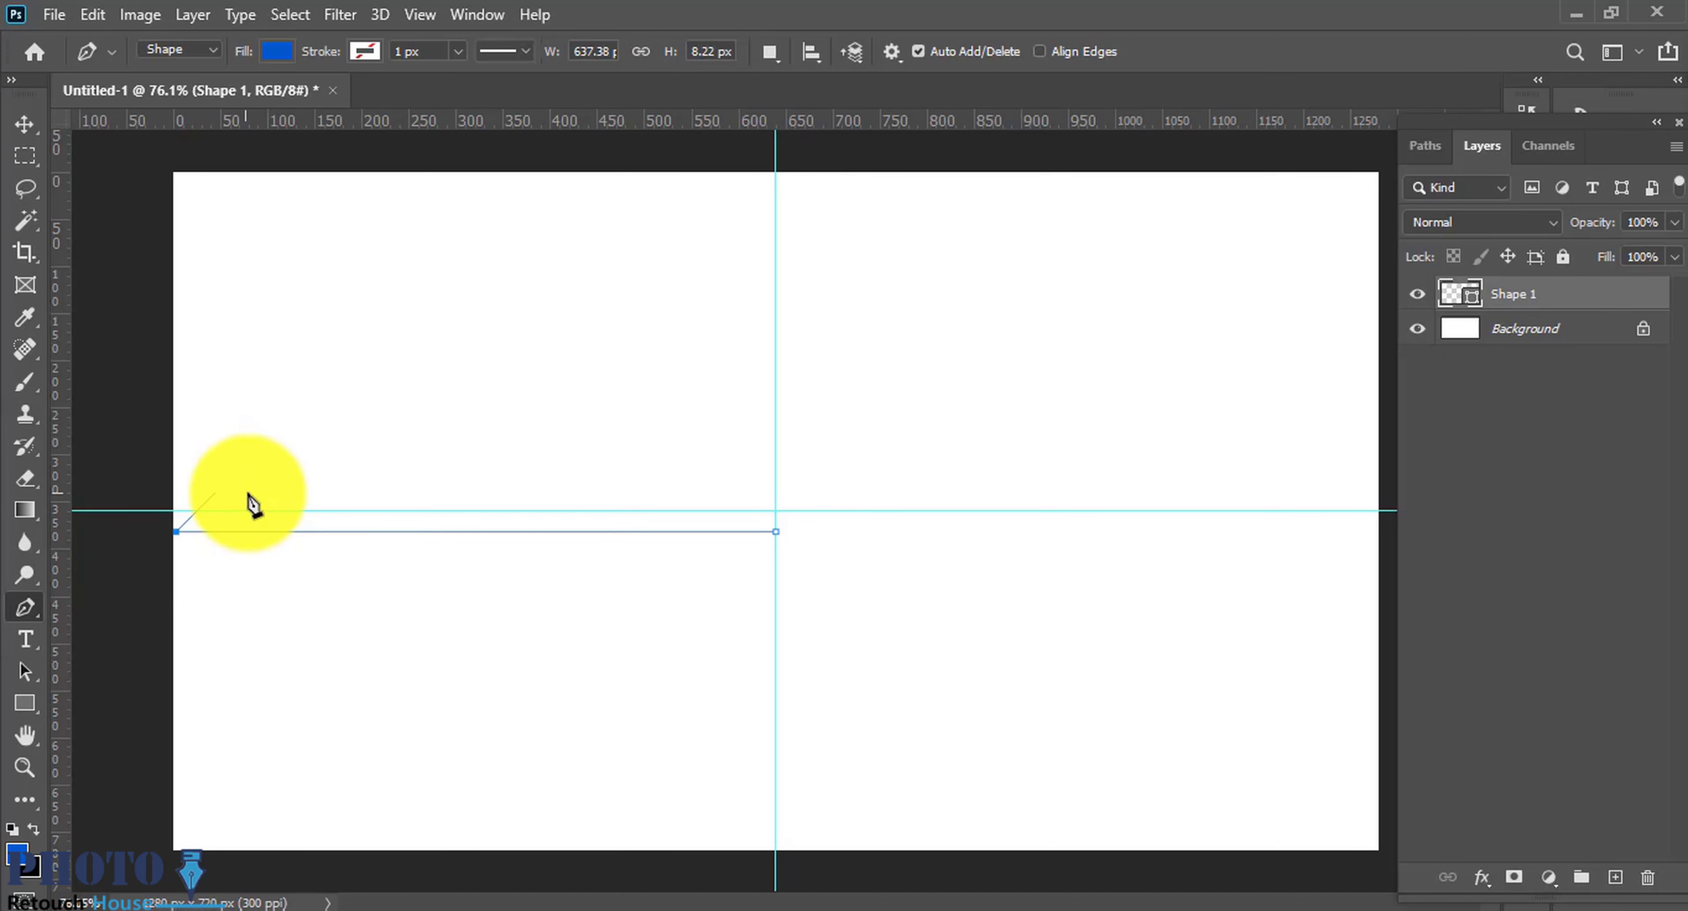
pyautogui.click(217, 490)
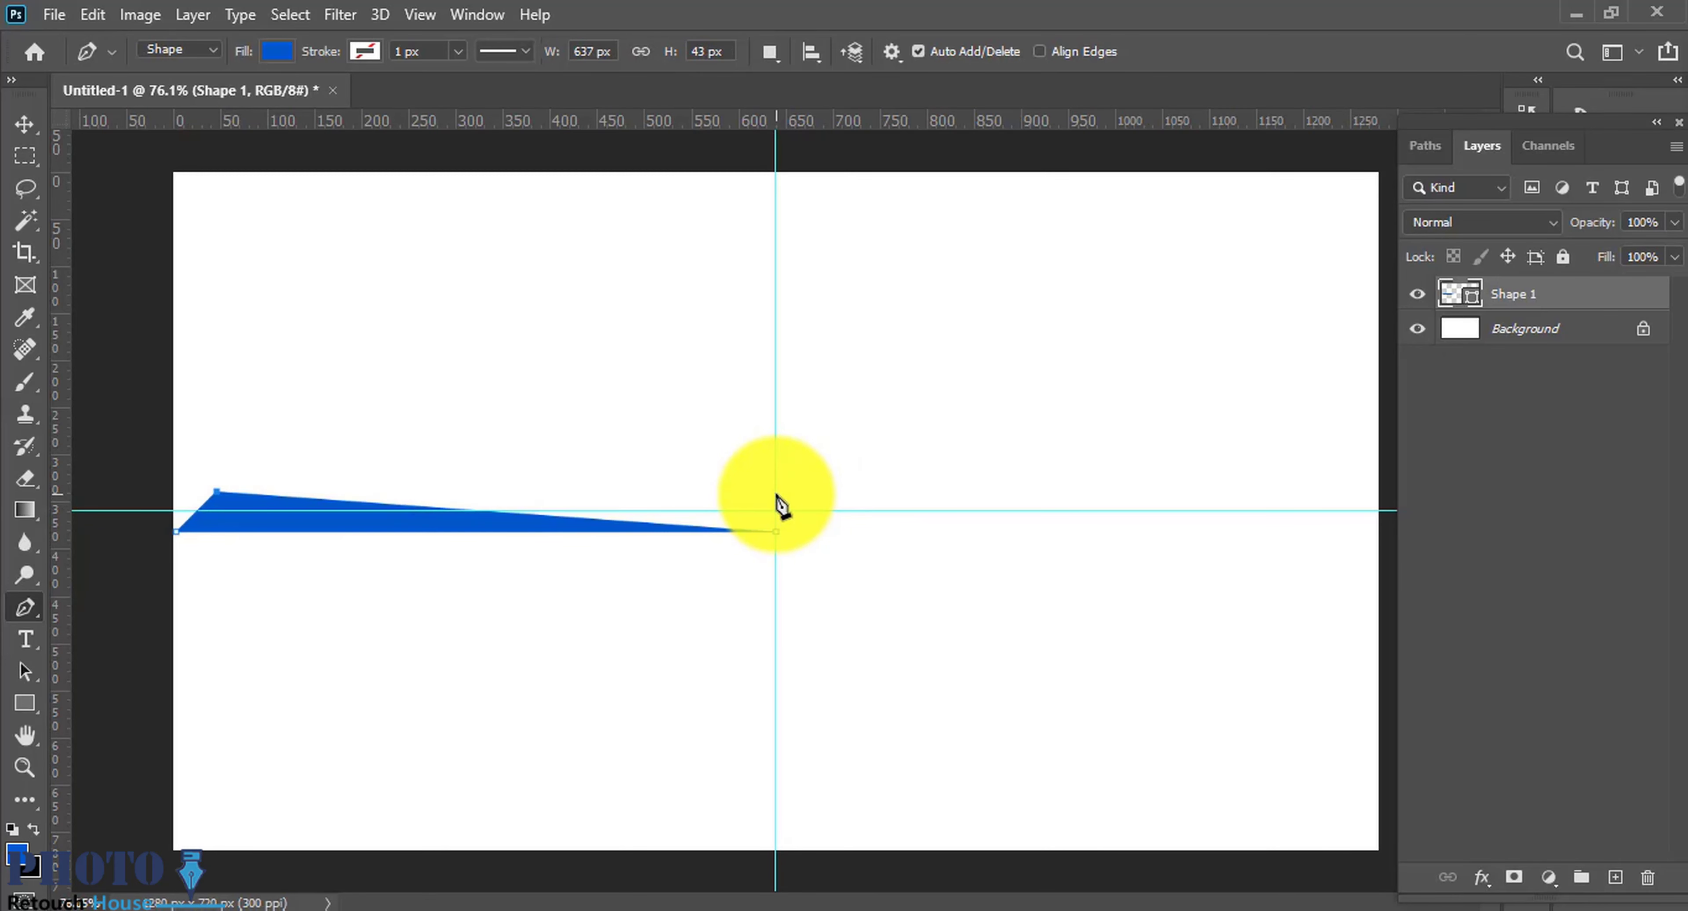
pyautogui.click(776, 491)
pyautogui.click(776, 531)
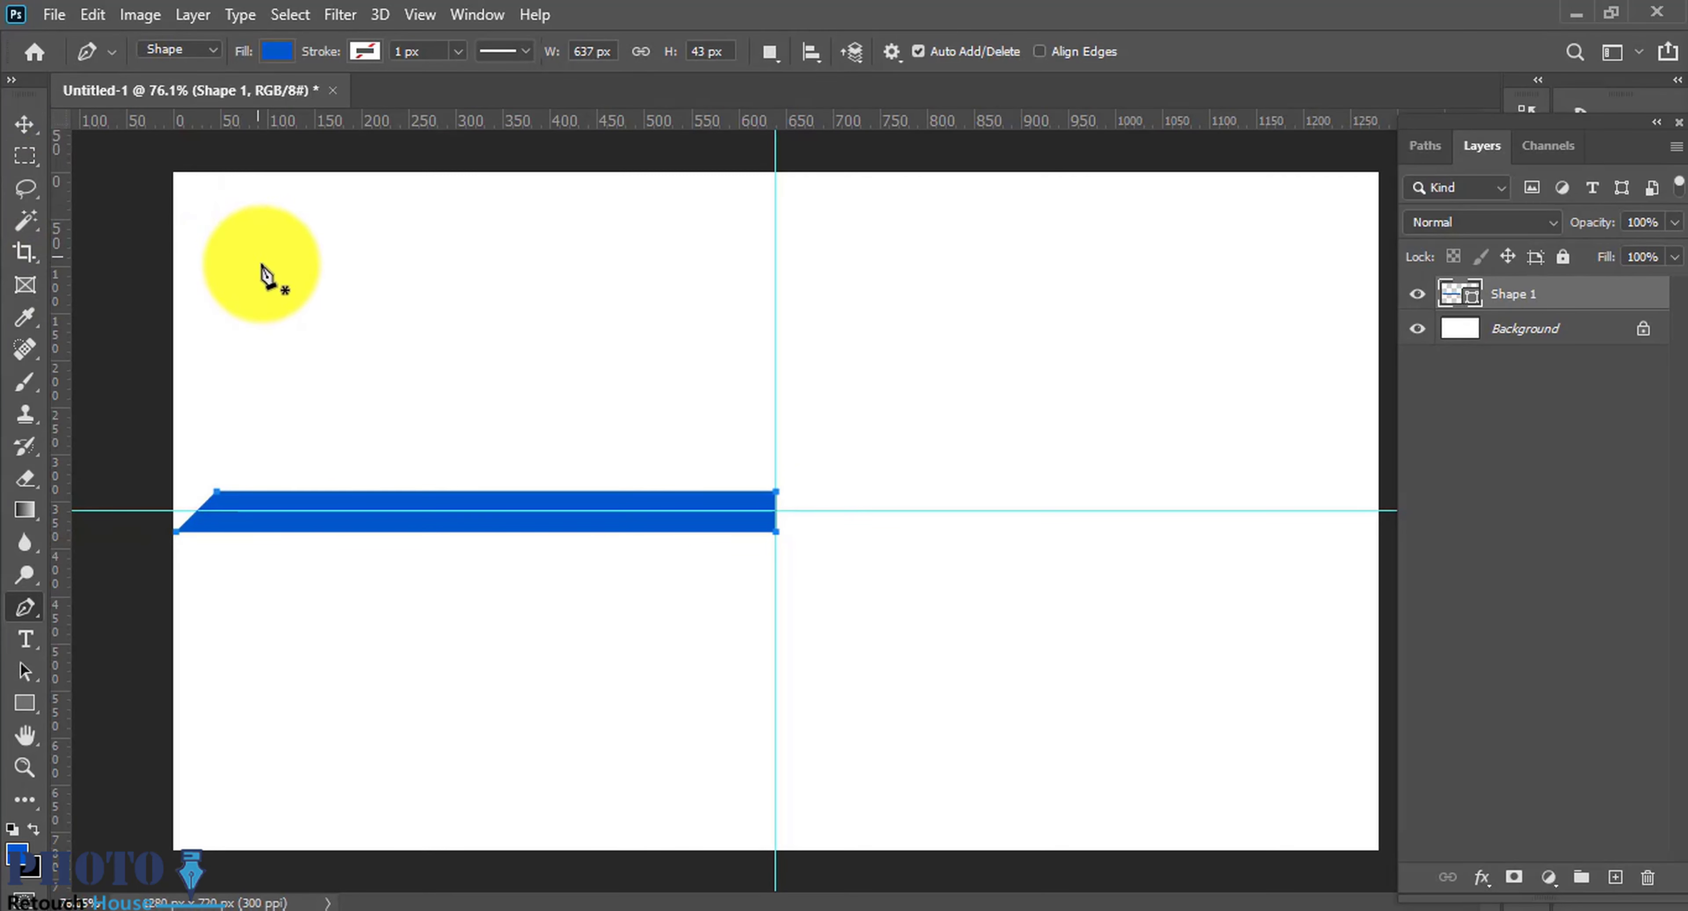
# Step: Stretch the blue bar taller from its top edge
pyautogui.hotkey('ctrl', 't')
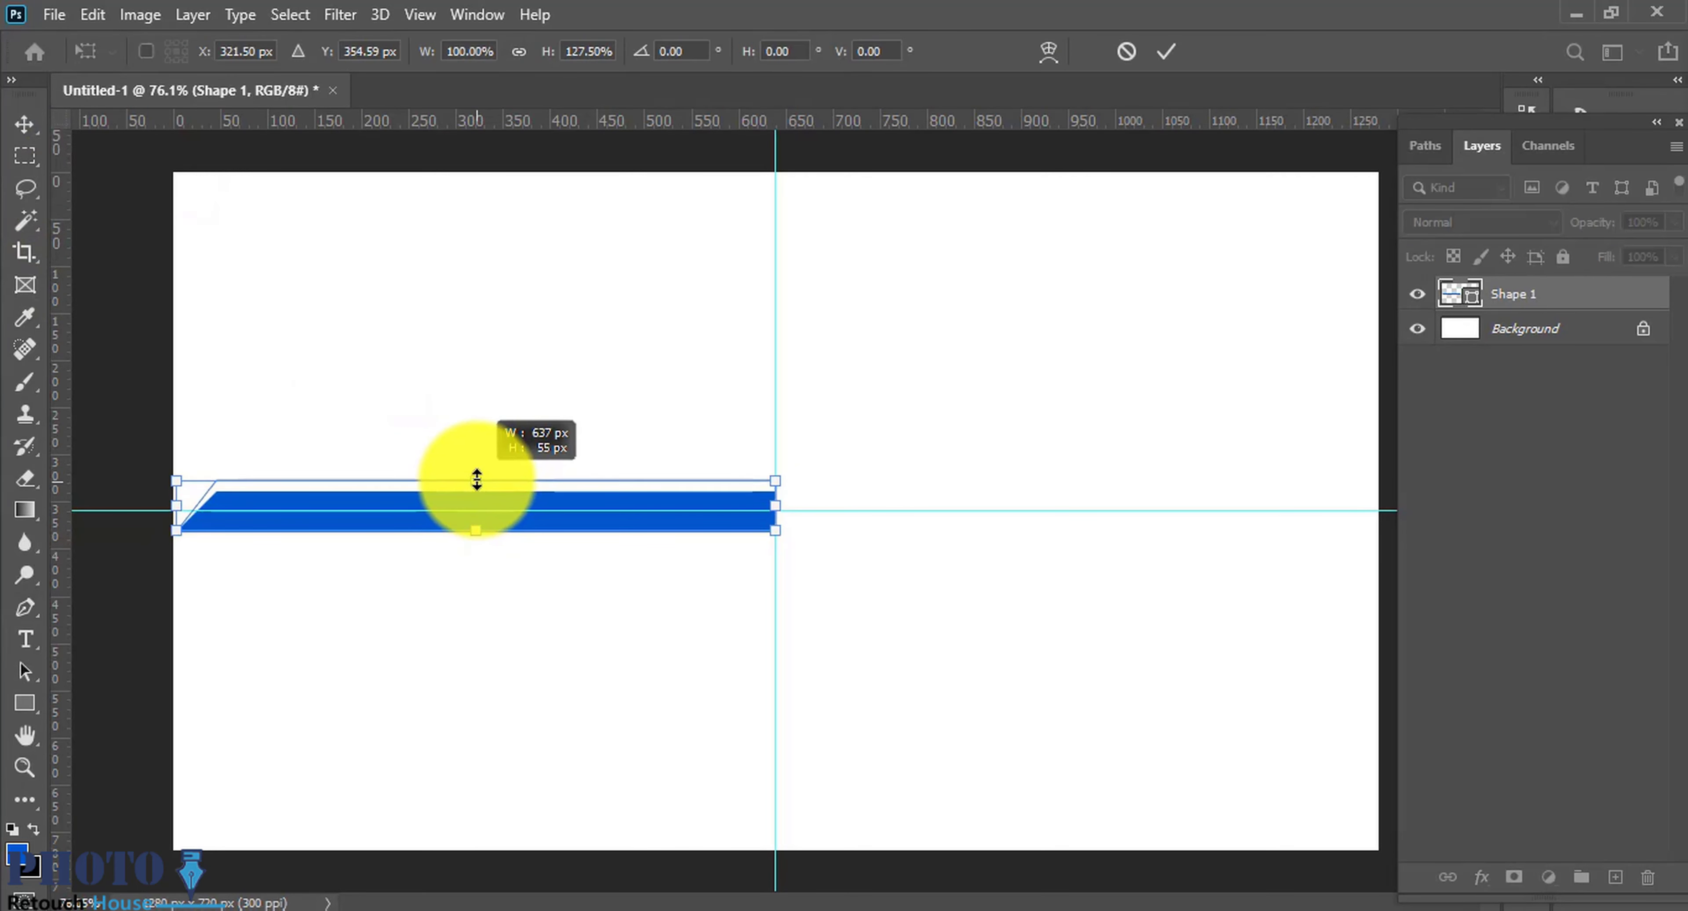
pyautogui.moveTo(477, 490); pyautogui.dragTo(471, 477)
pyautogui.press('Return')
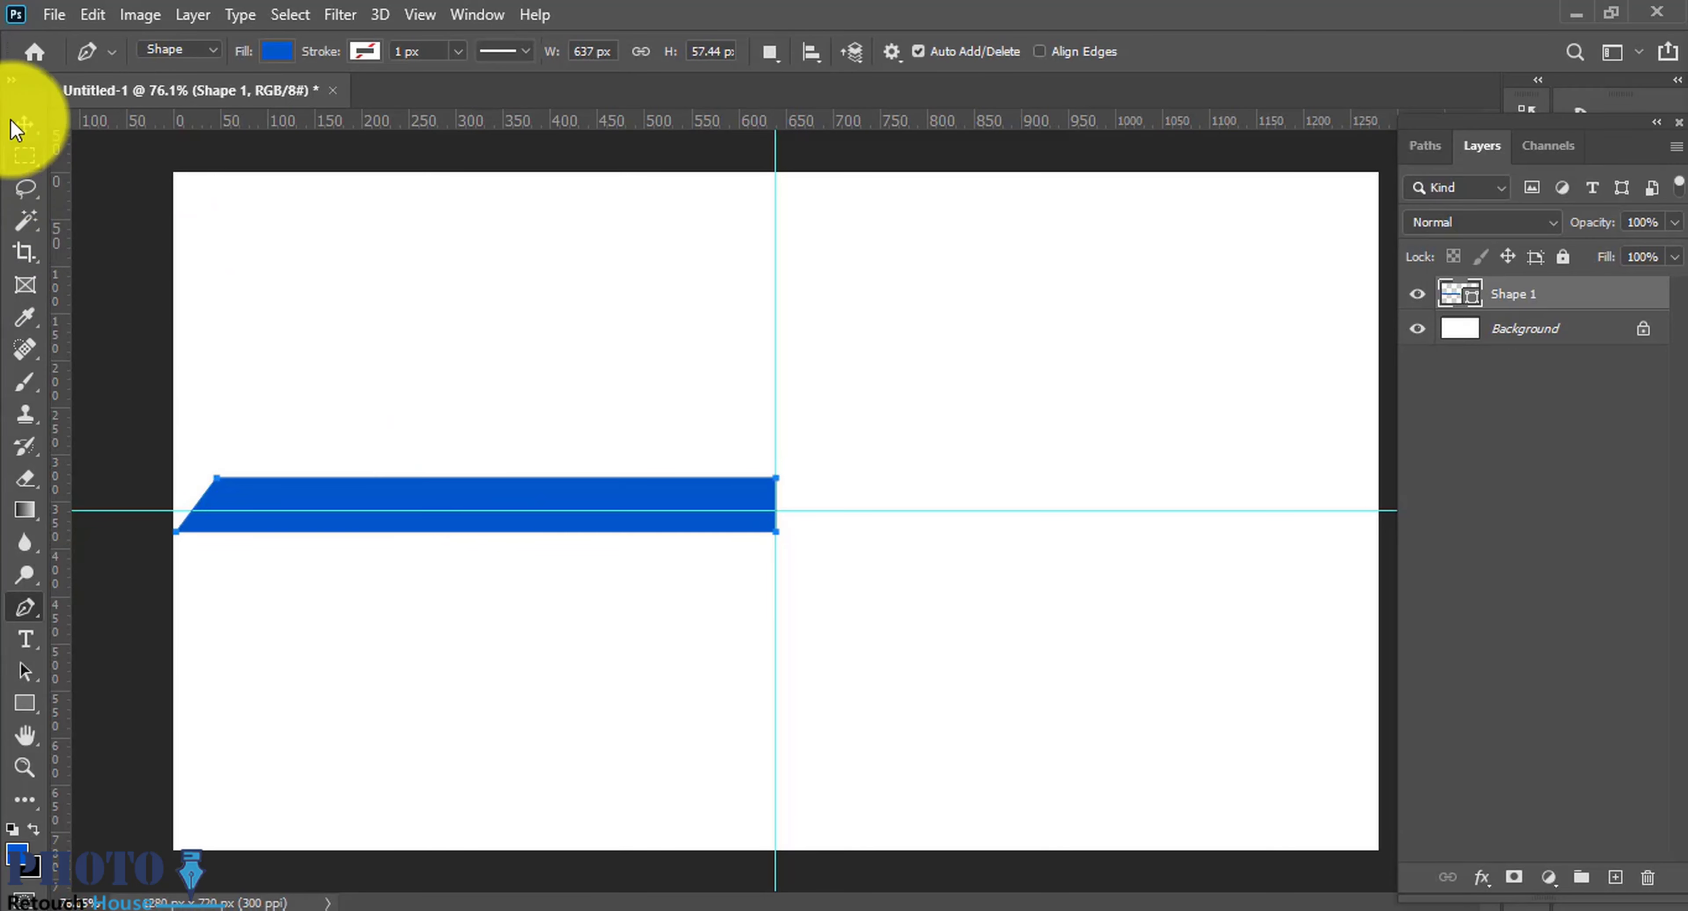
# Step: Halve the blue bar's height to about 29 px and centre it on the horizontal guide
pyautogui.click(24, 123)
pyautogui.moveTo(495, 502); pyautogui.dragTo(491, 501)
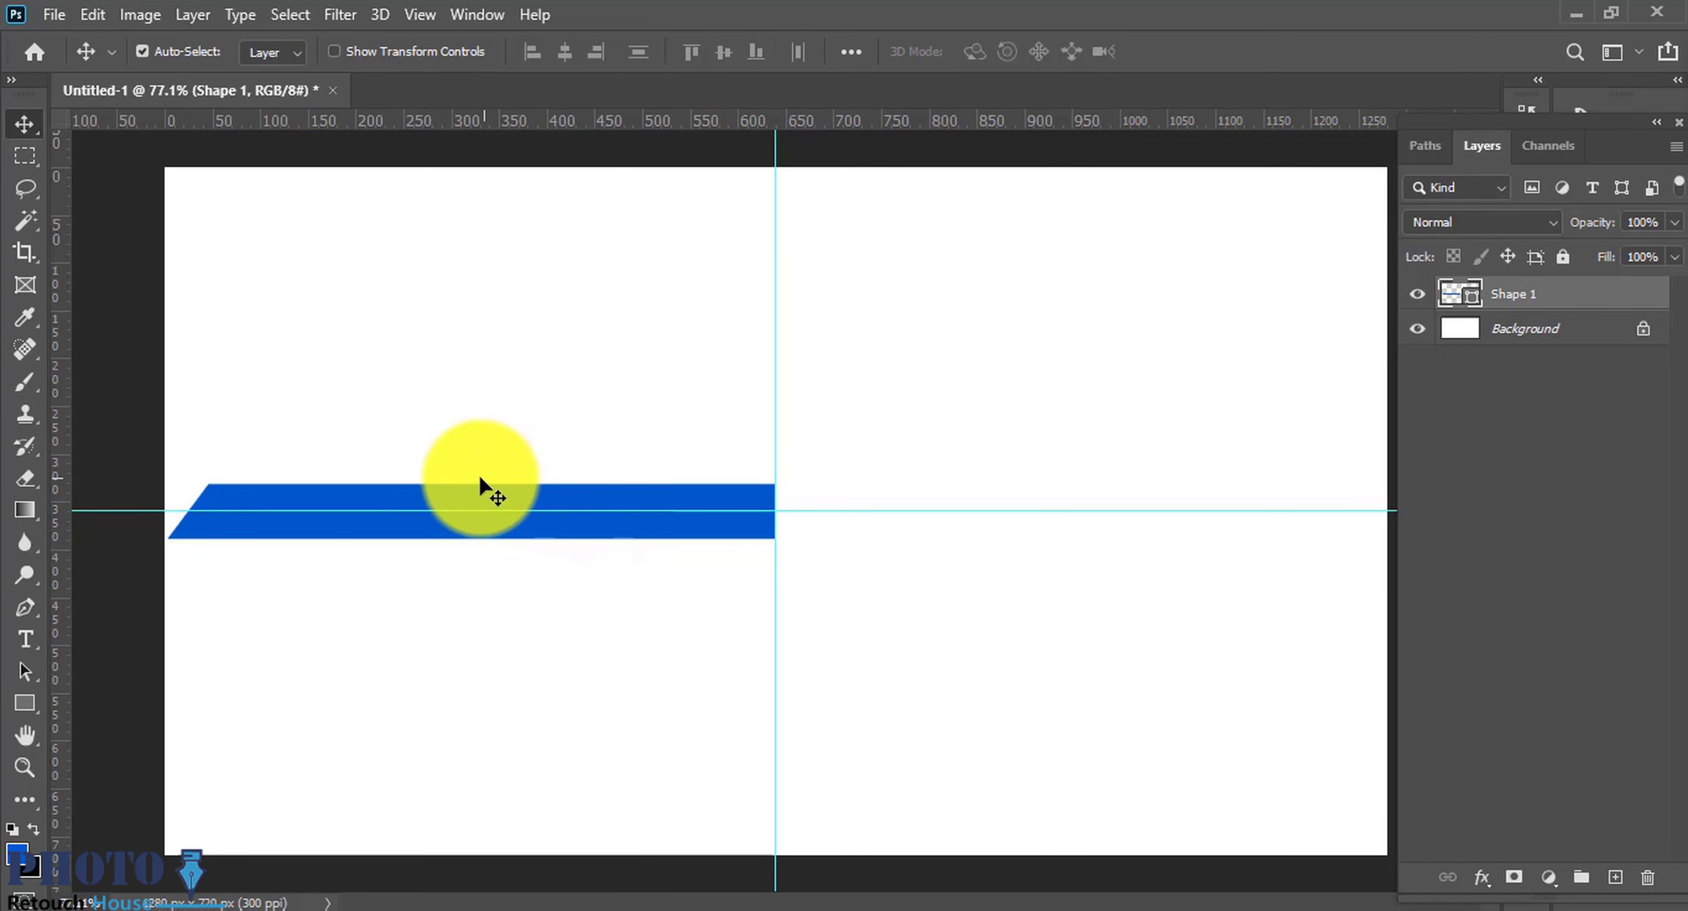
pyautogui.hotkey('ctrl', 't')
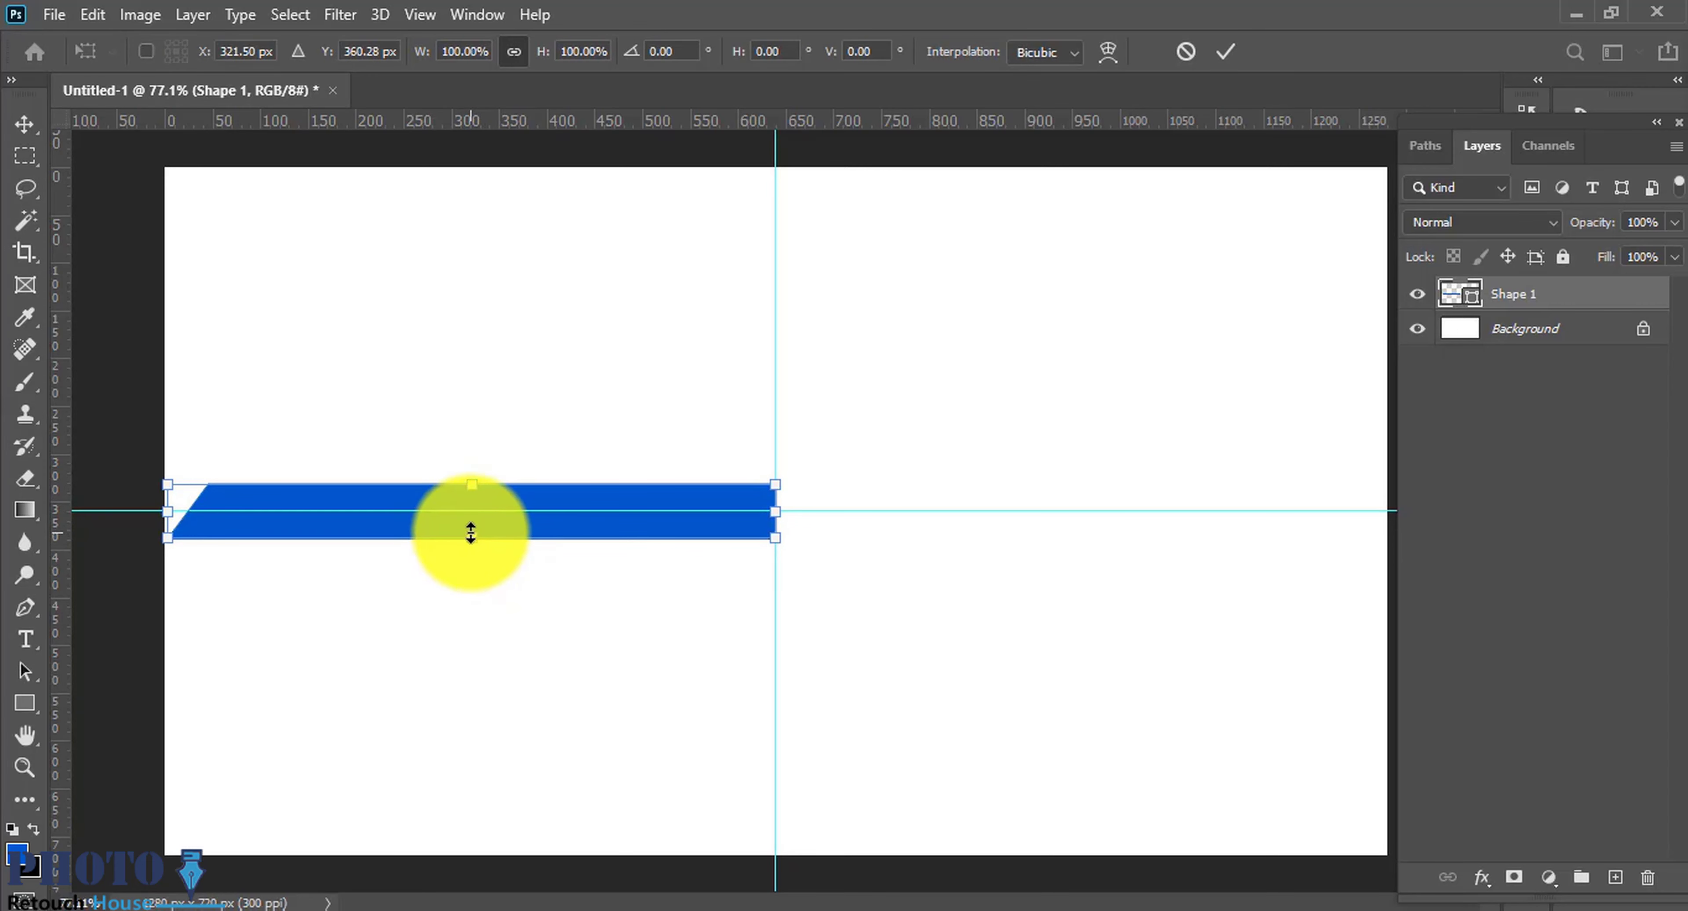
pyautogui.moveTo(472, 485); pyautogui.dragTo(476, 510)
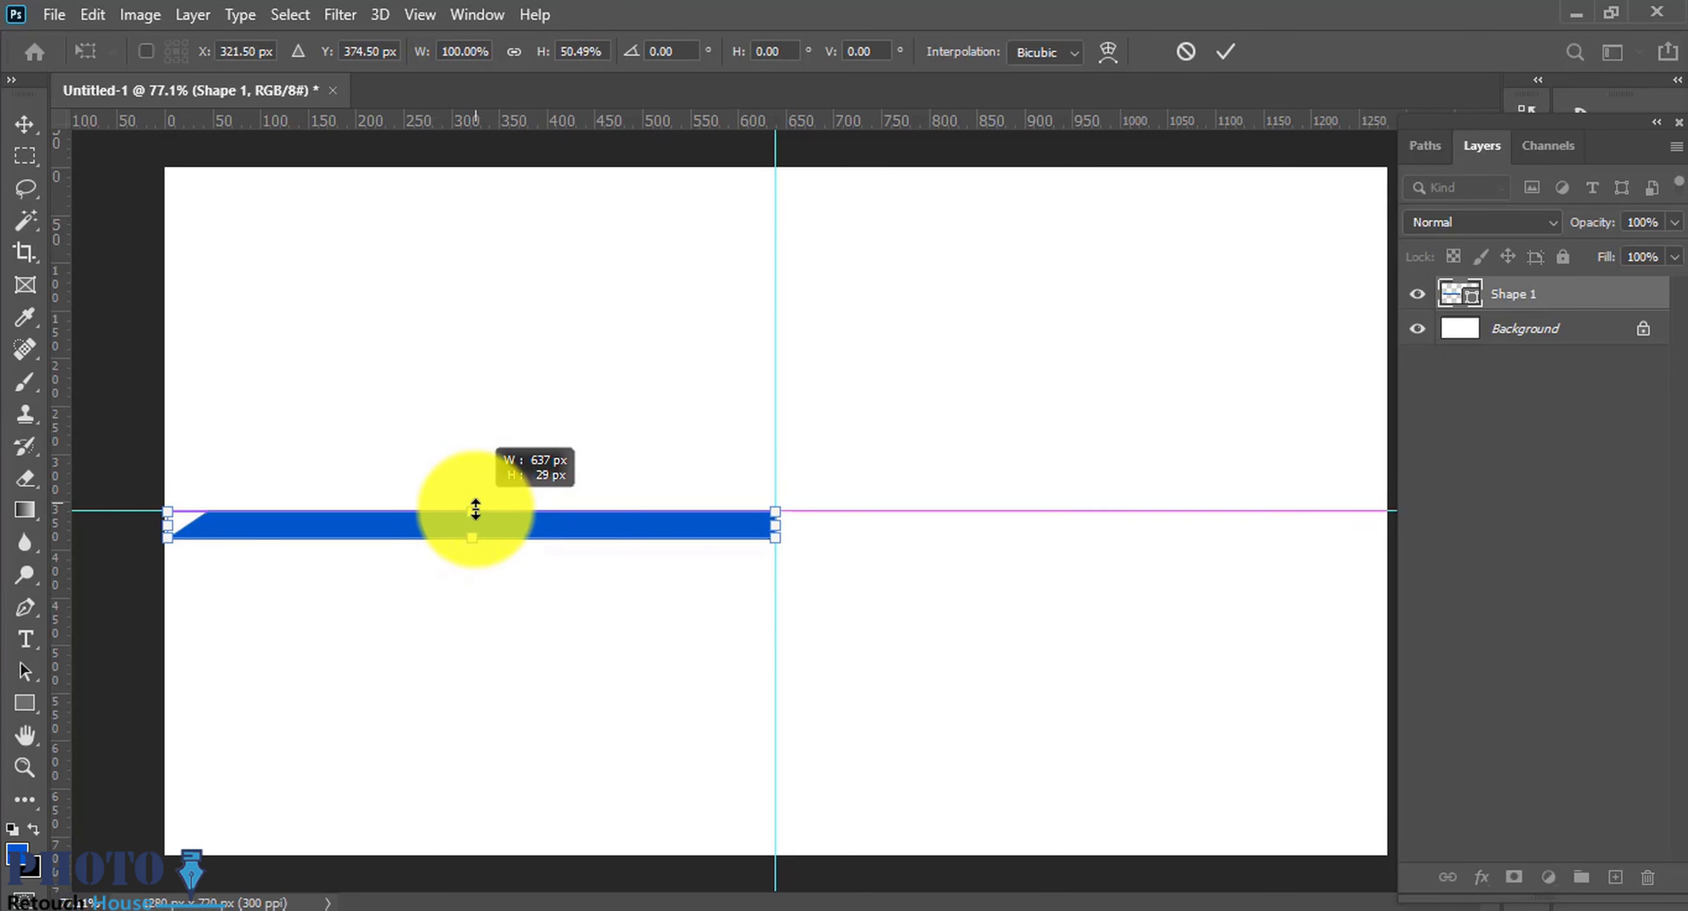
pyautogui.press('Return')
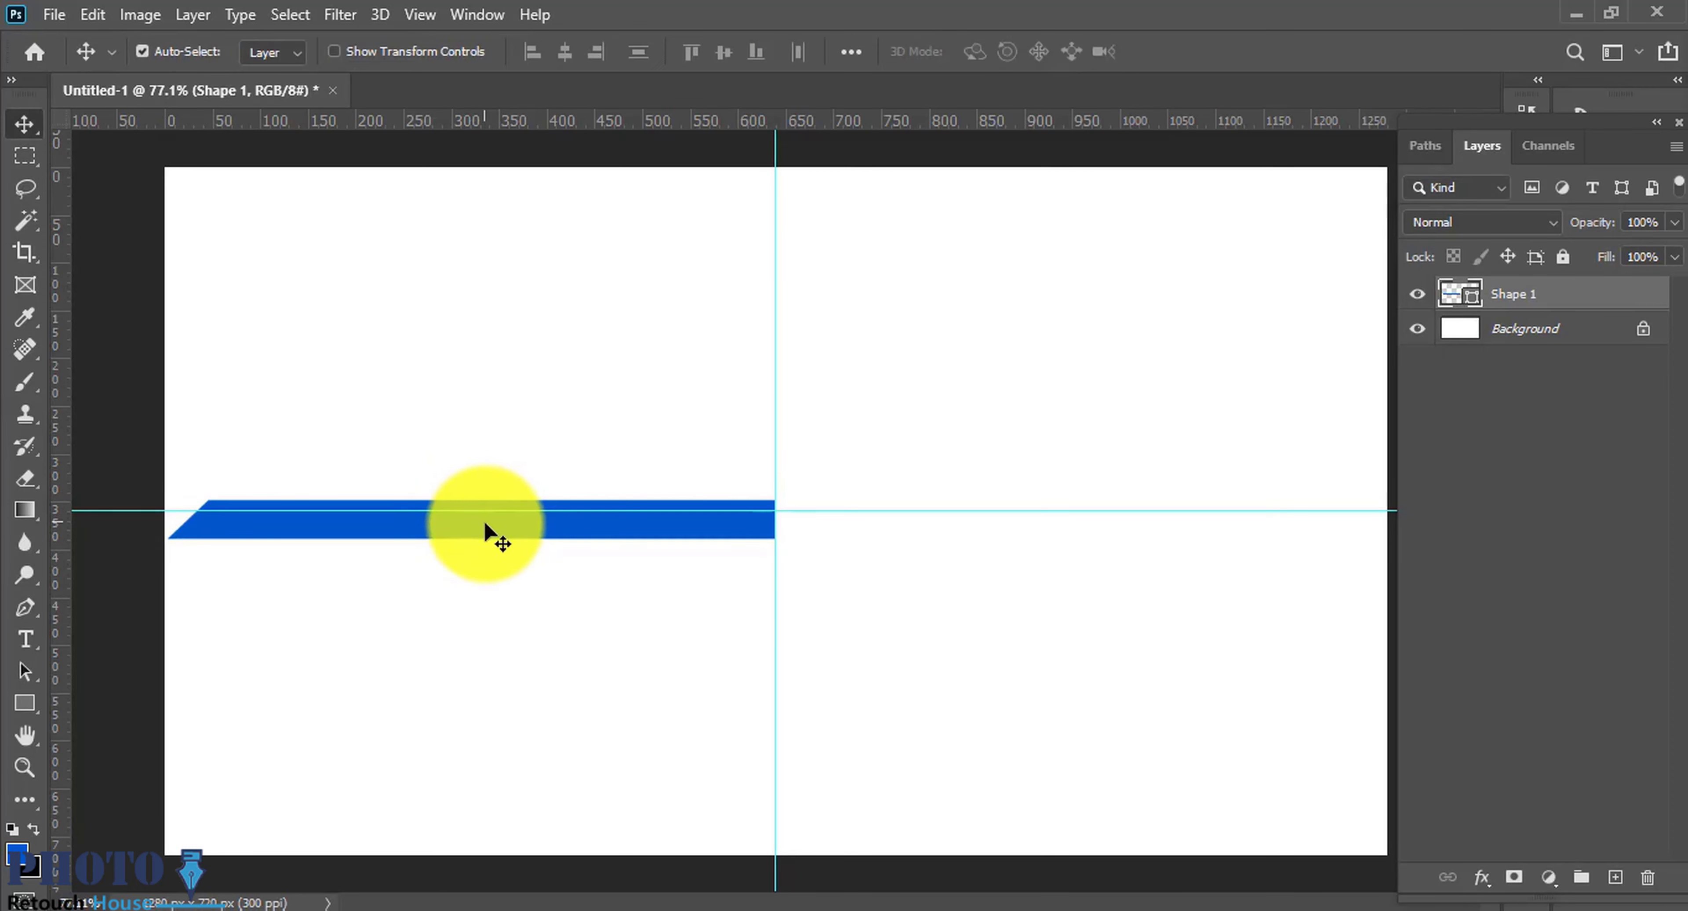
pyautogui.moveTo(490, 527); pyautogui.dragTo(490, 525)
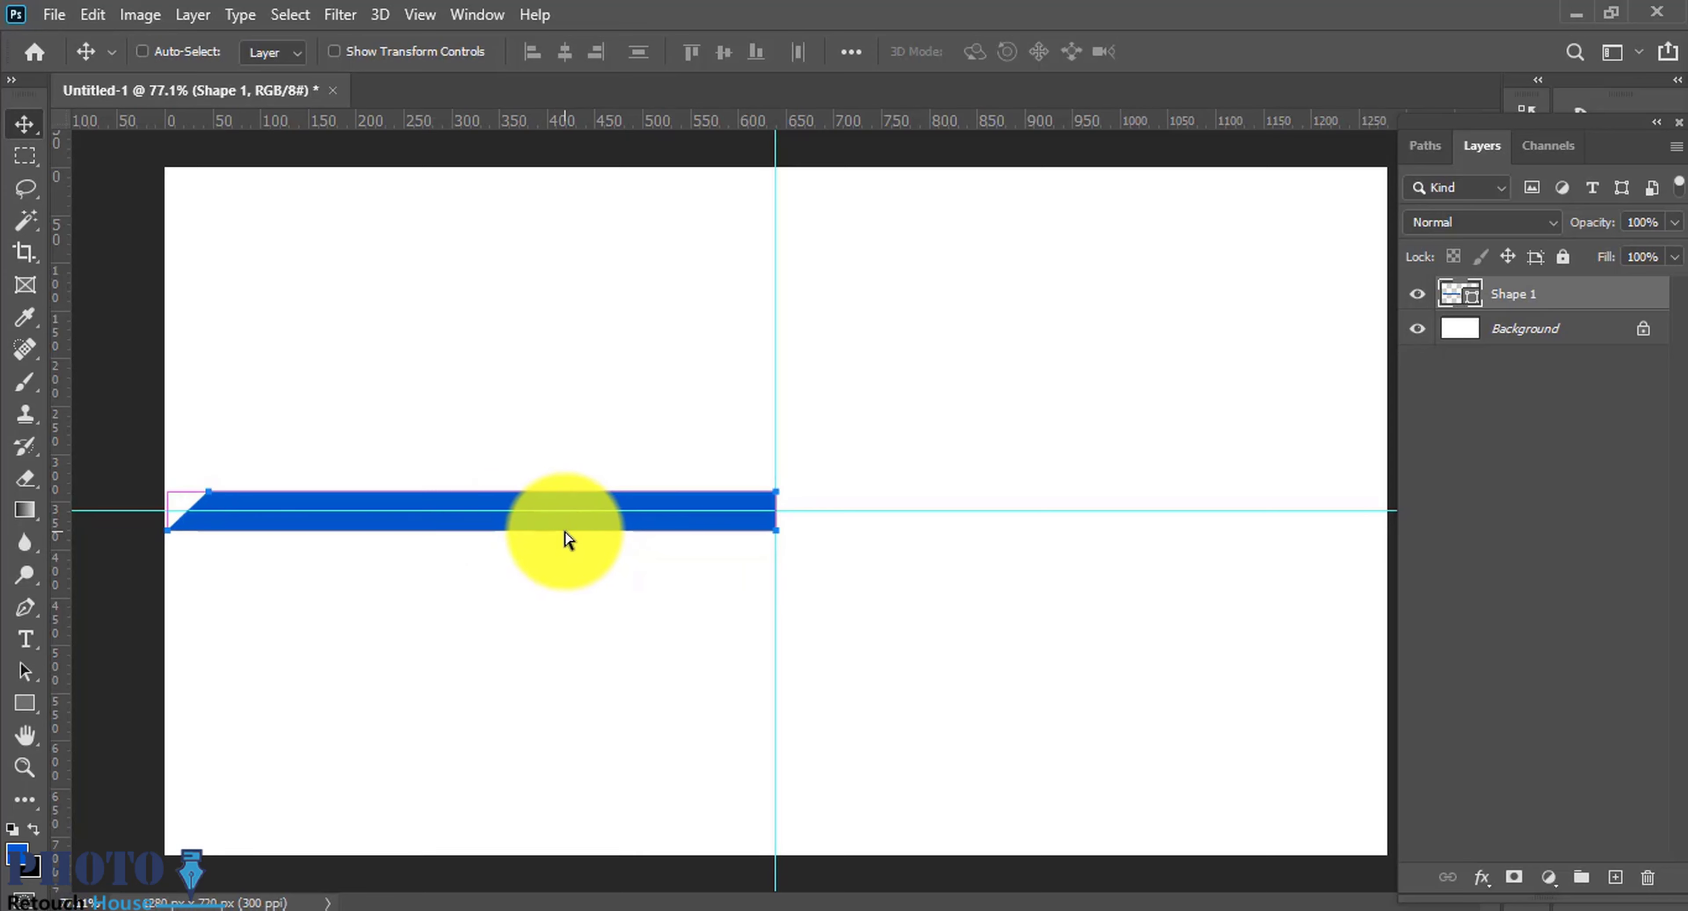
# Step: Duplicate the blue bar, shorten the copy from its left end and make it taller
pyautogui.hotkey('ctrl', 'j')
pyautogui.hotkey('ctrl', 't')
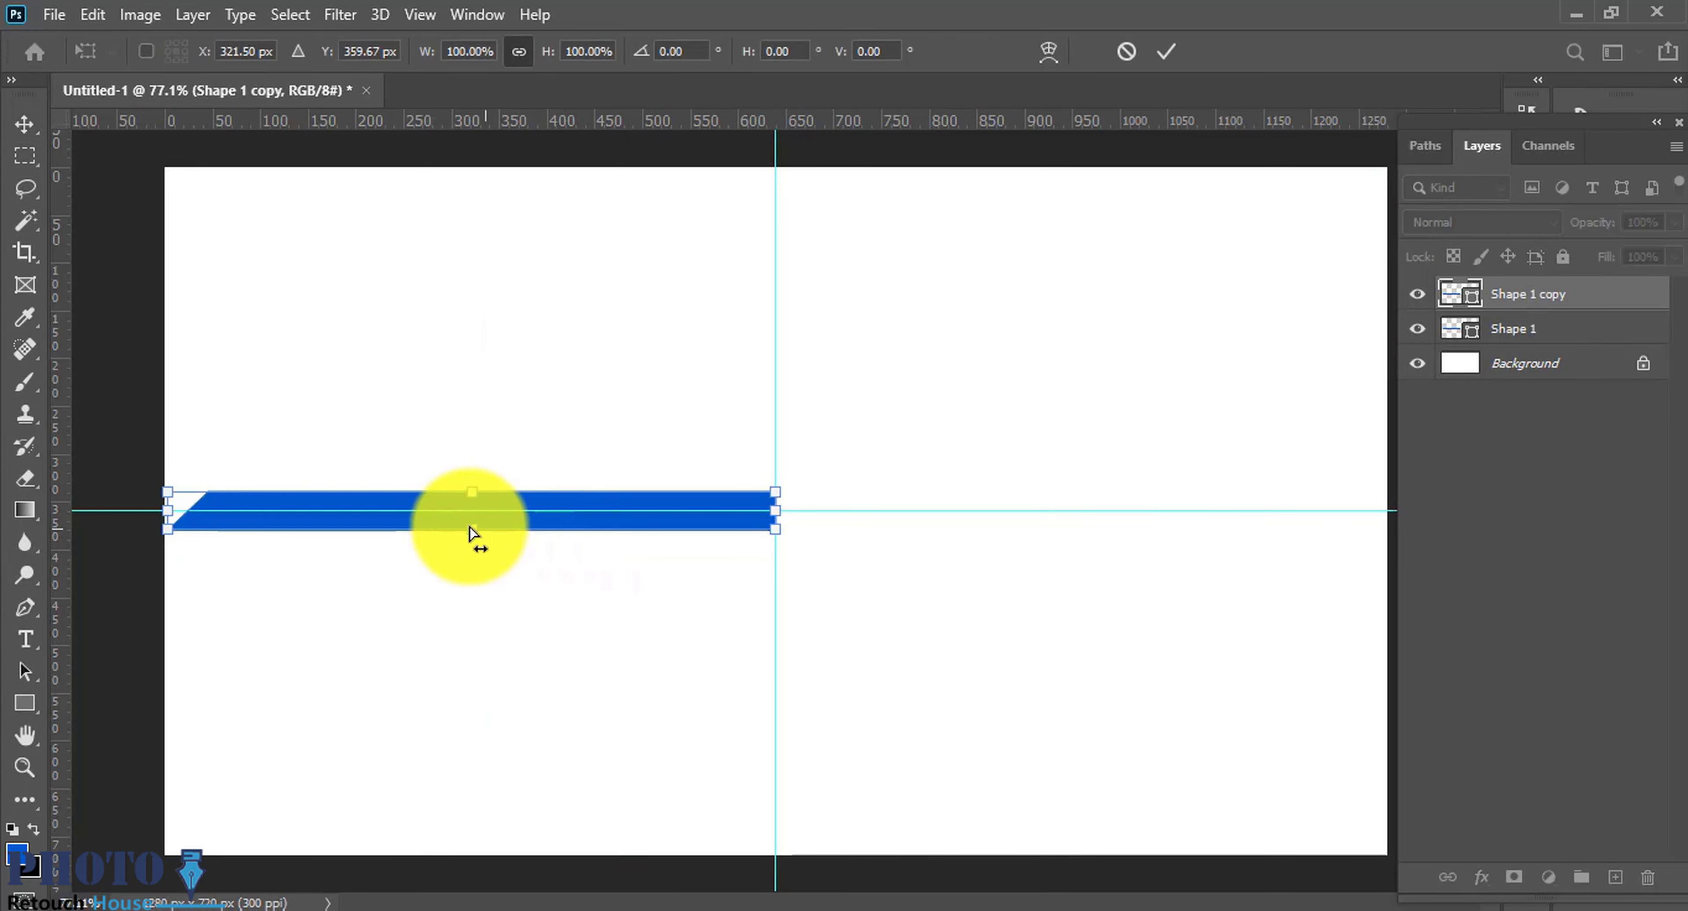
pyautogui.moveTo(168, 510); pyautogui.dragTo(361, 510)
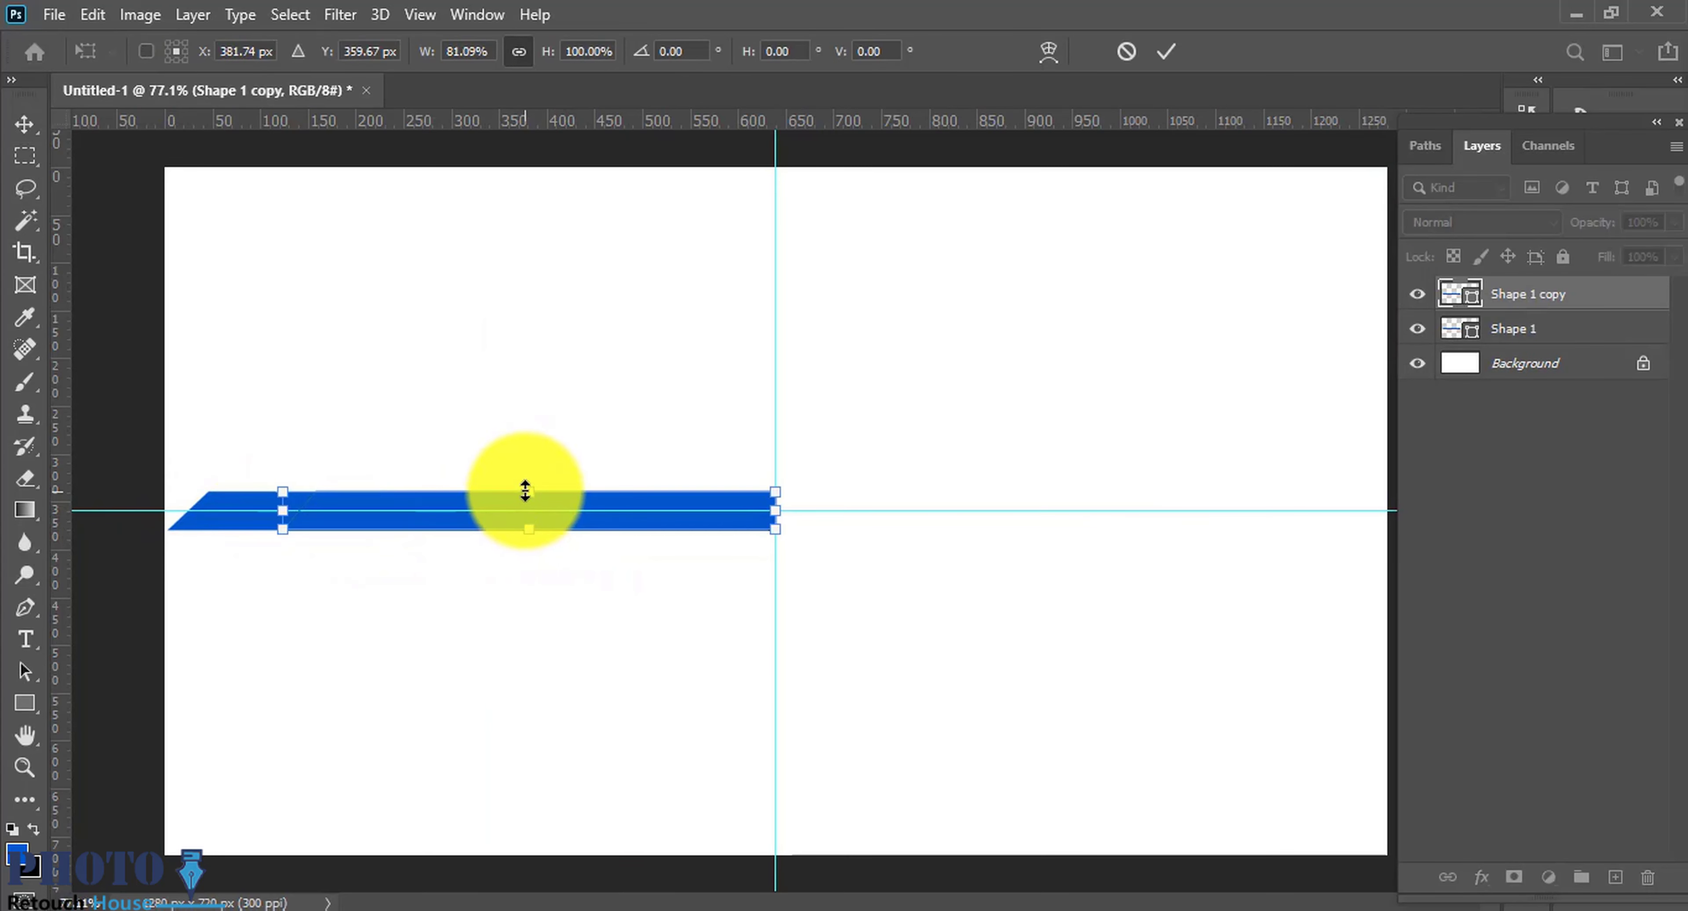
pyautogui.moveTo(529, 492); pyautogui.dragTo(520, 476)
pyautogui.moveTo(627, 499); pyautogui.dragTo(623, 496)
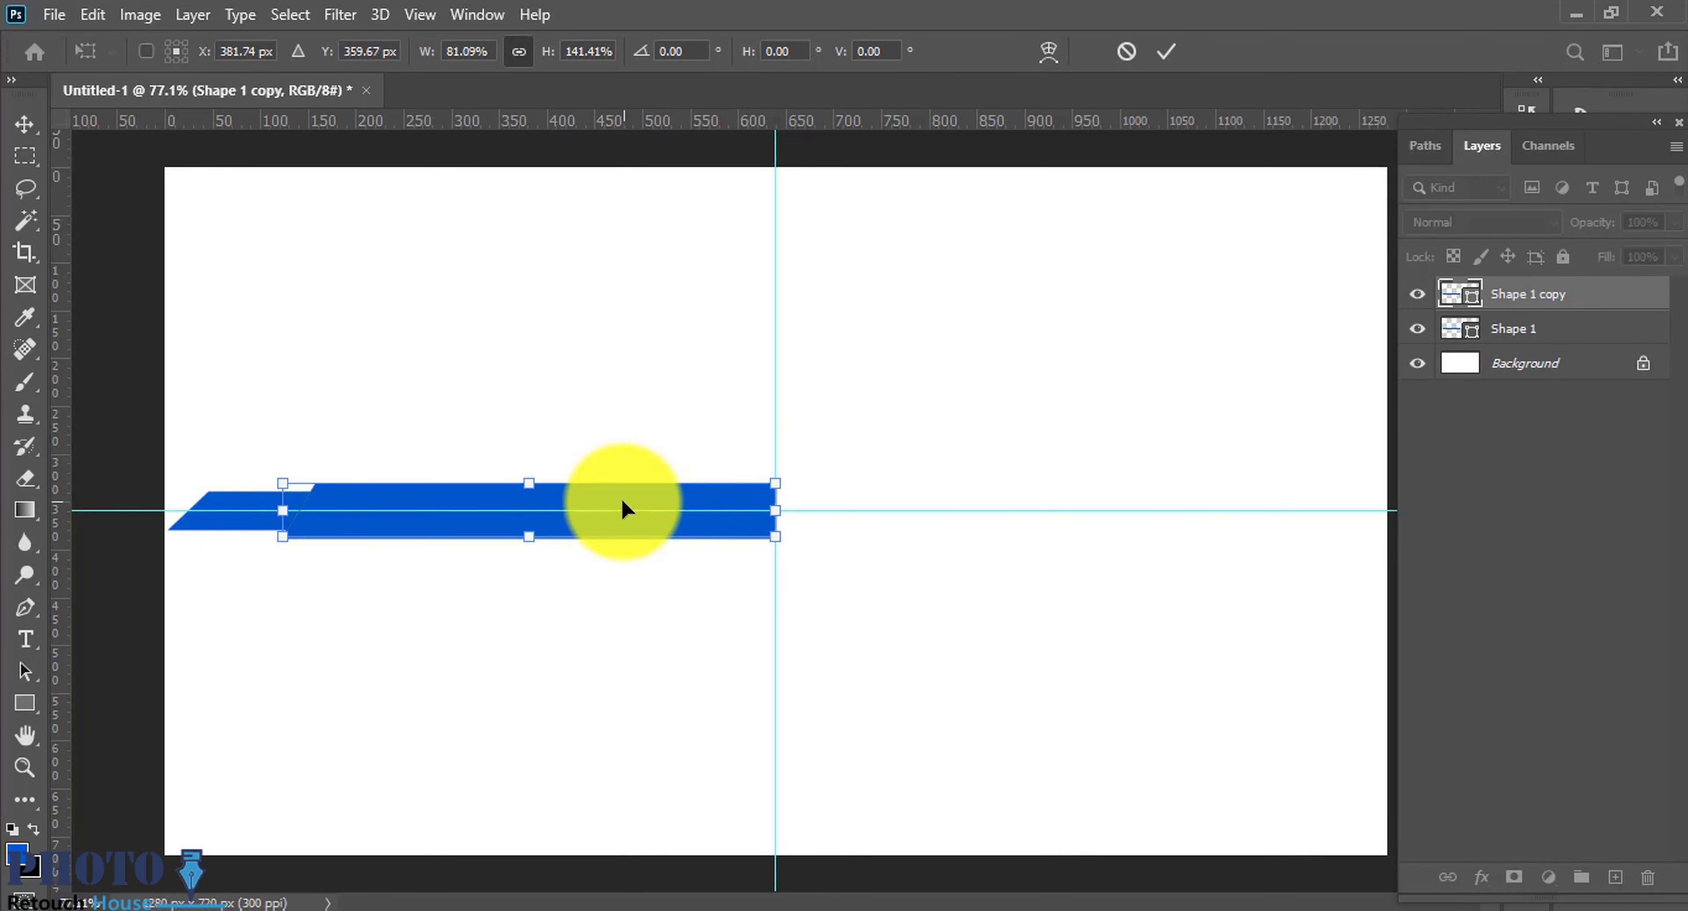
pyautogui.moveTo(490, 493)
pyautogui.mouseDown()
pyautogui.moveTo(582, 462)
pyautogui.moveTo(611, 507)
pyautogui.moveTo(531, 516)
pyautogui.mouseUp()
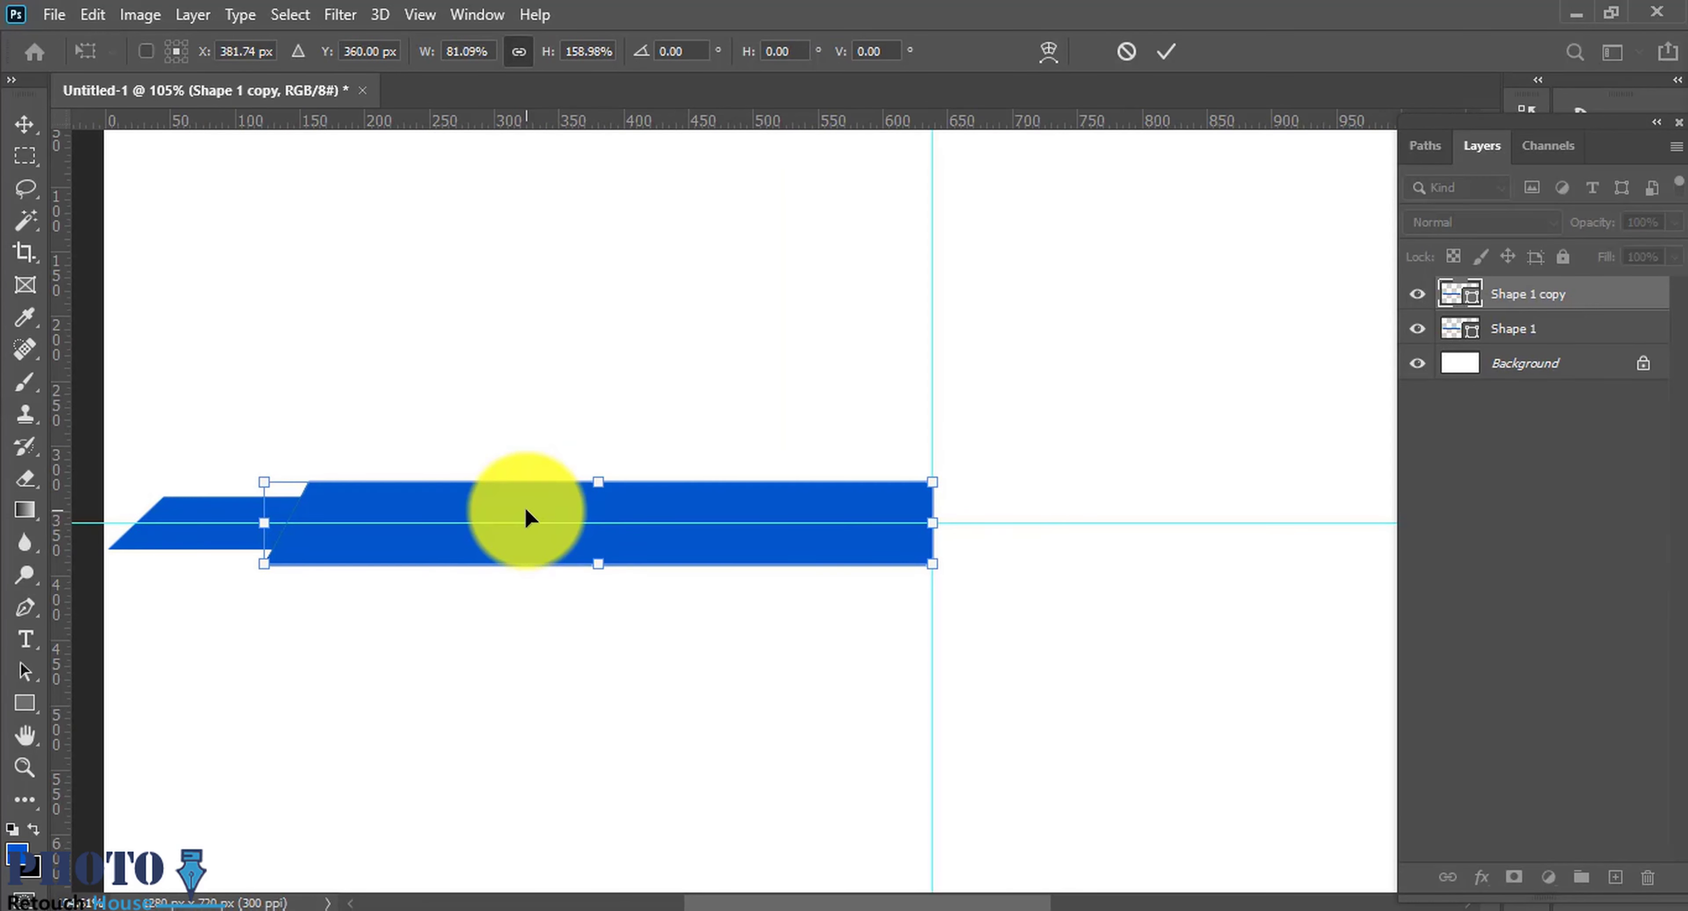
pyautogui.press('Return')
# Step: Flip the copied bar horizontally and vertically
pyautogui.hotkey('ctrl', 't')
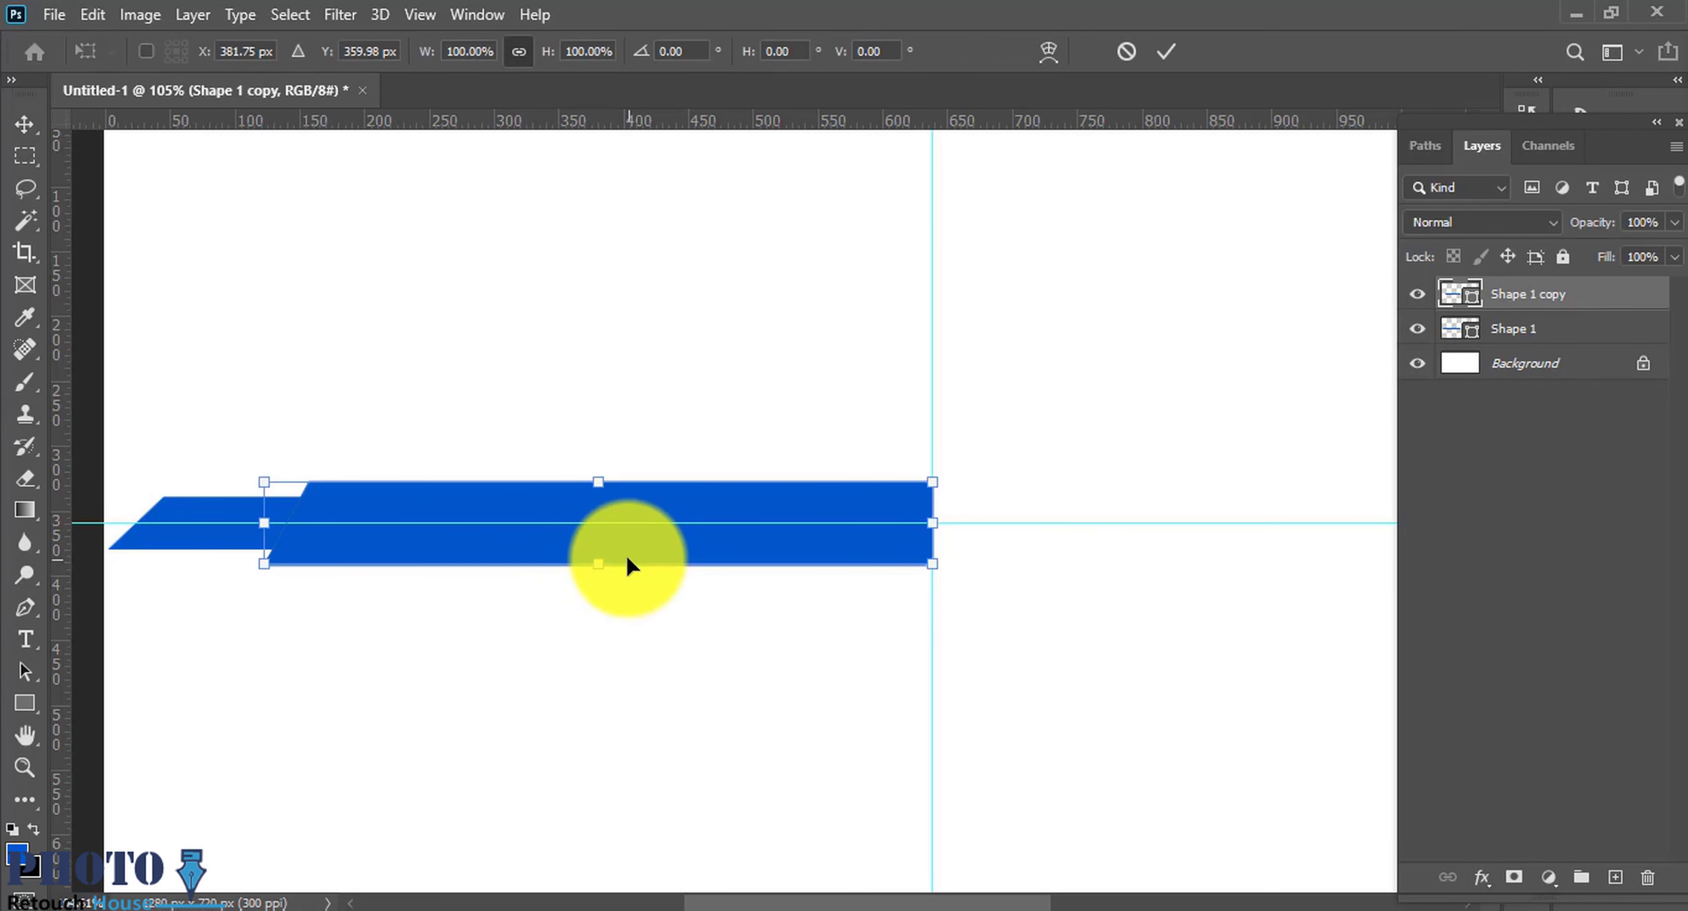
pyautogui.rightClick(629, 565)
pyautogui.click(679, 518)
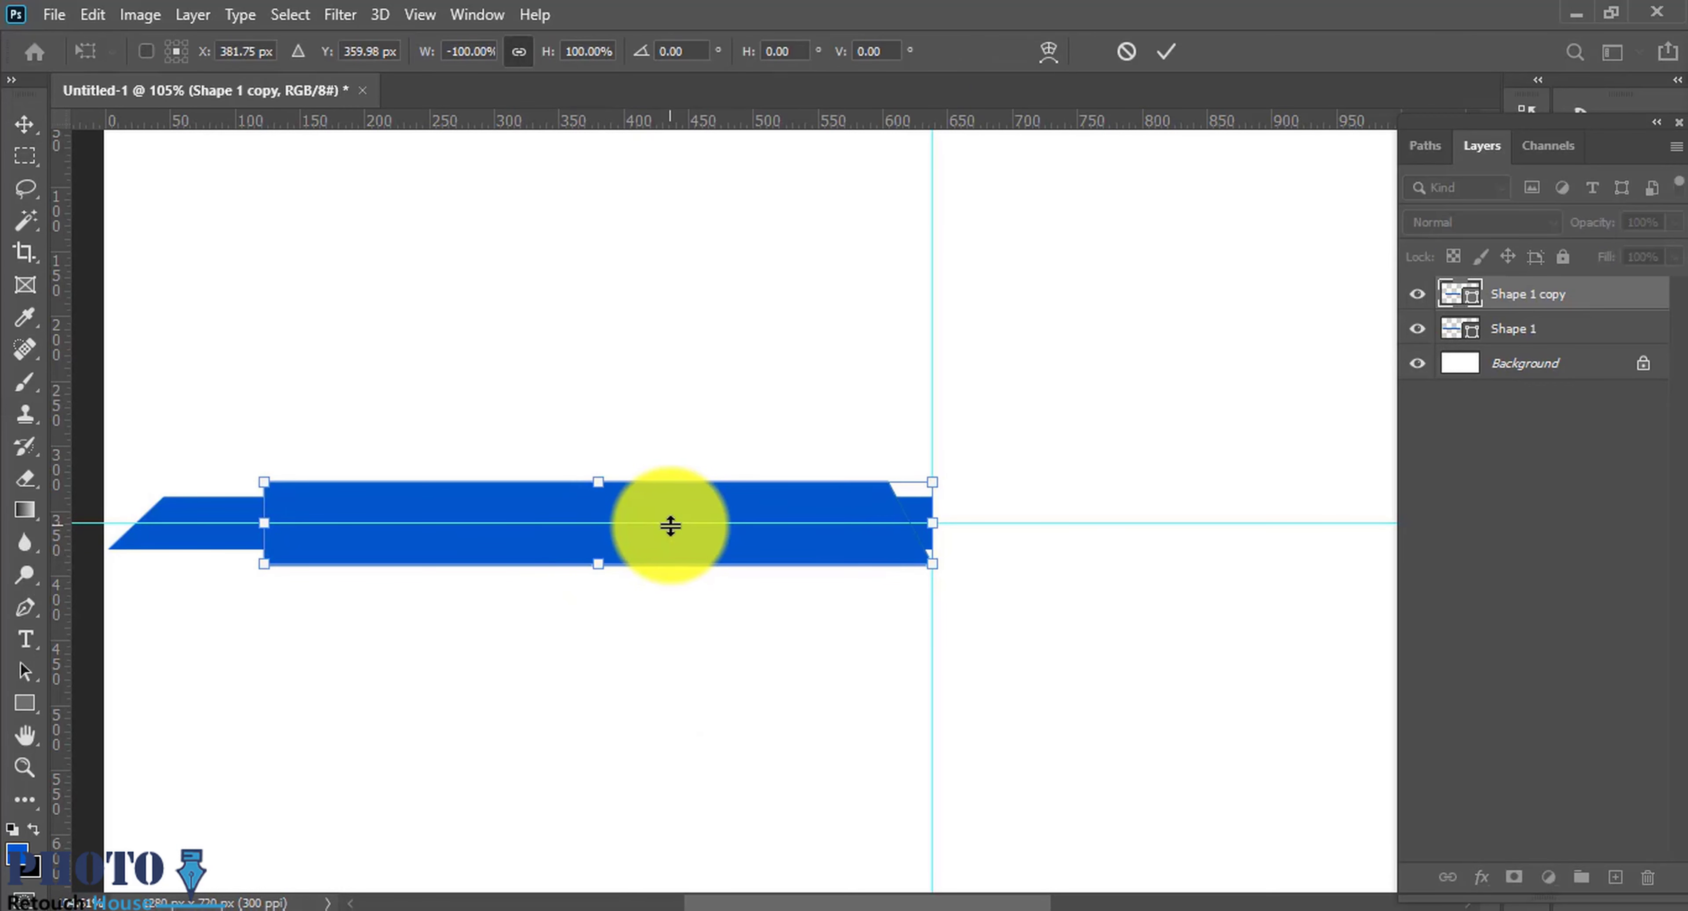
pyautogui.rightClick(679, 516)
pyautogui.click(737, 501)
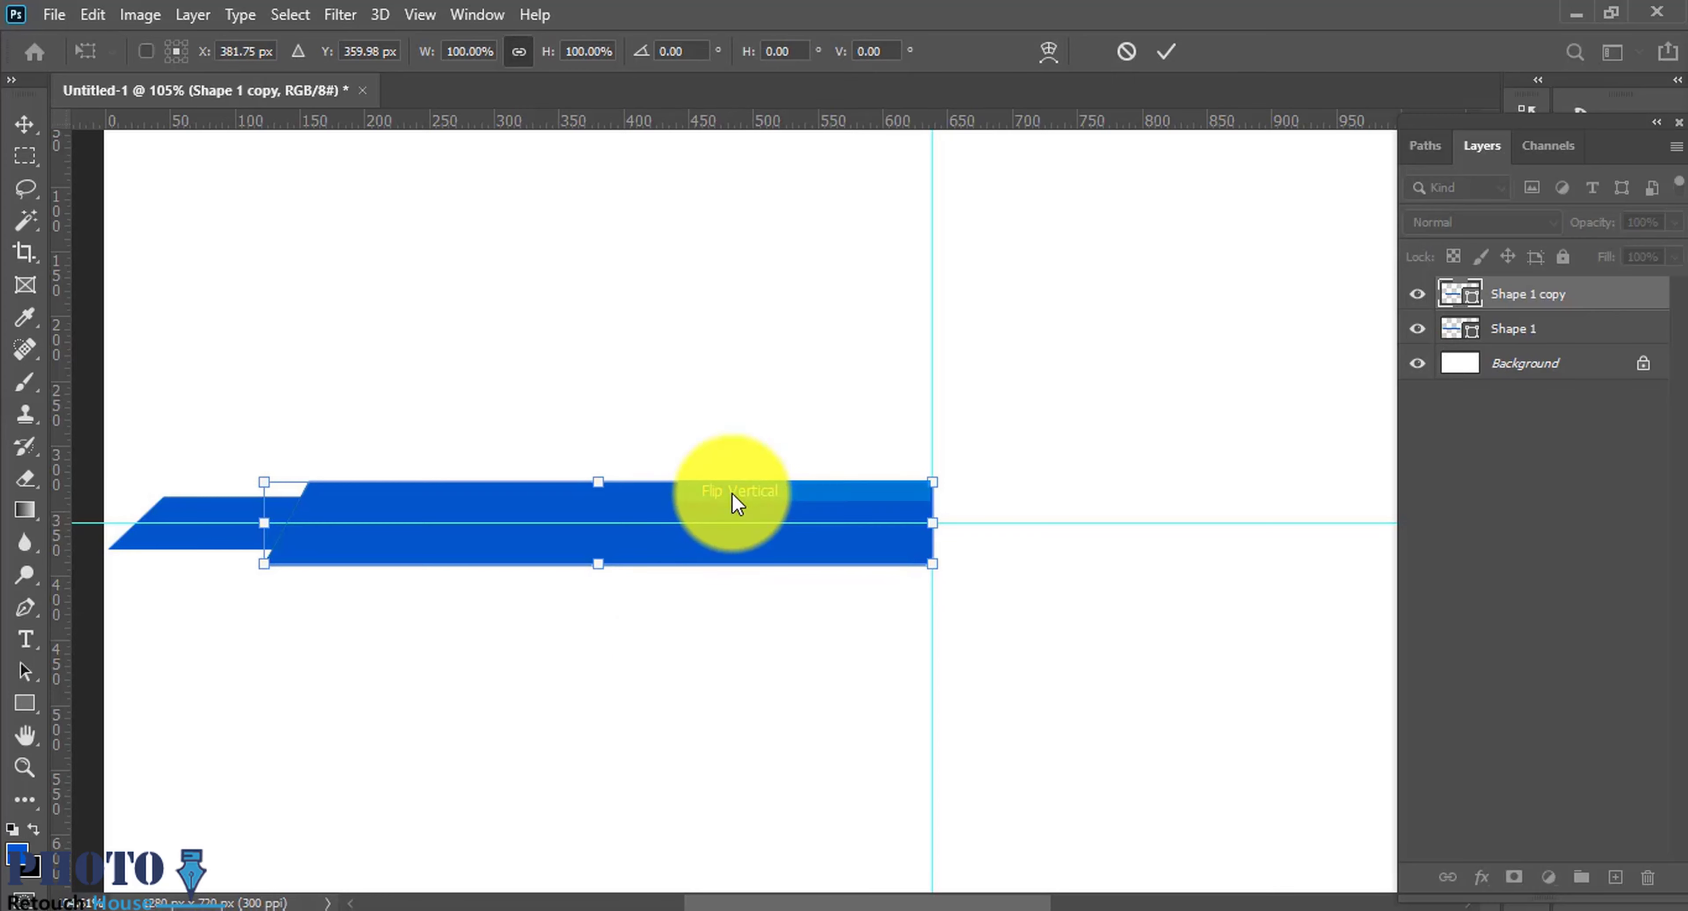
pyautogui.press('Return')
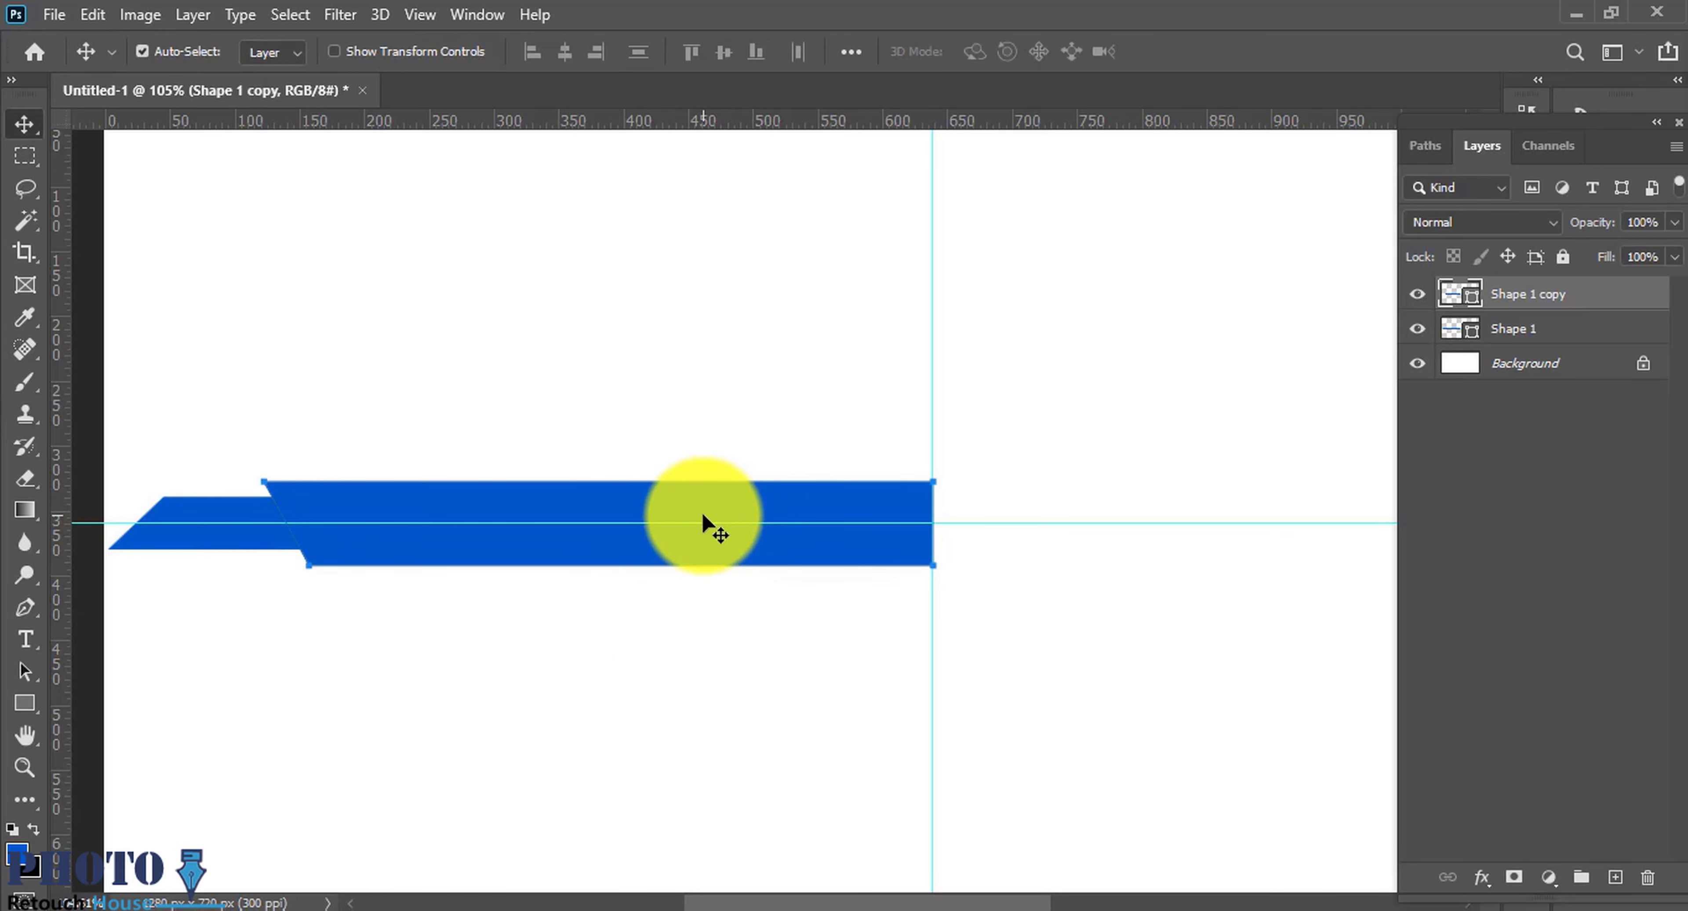
# Step: Stretch the copied bar farther to the left and duplicate it again
pyautogui.moveTo(708, 524); pyautogui.dragTo(762, 533)
pyautogui.moveTo(196, 501); pyautogui.dragTo(639, 498)
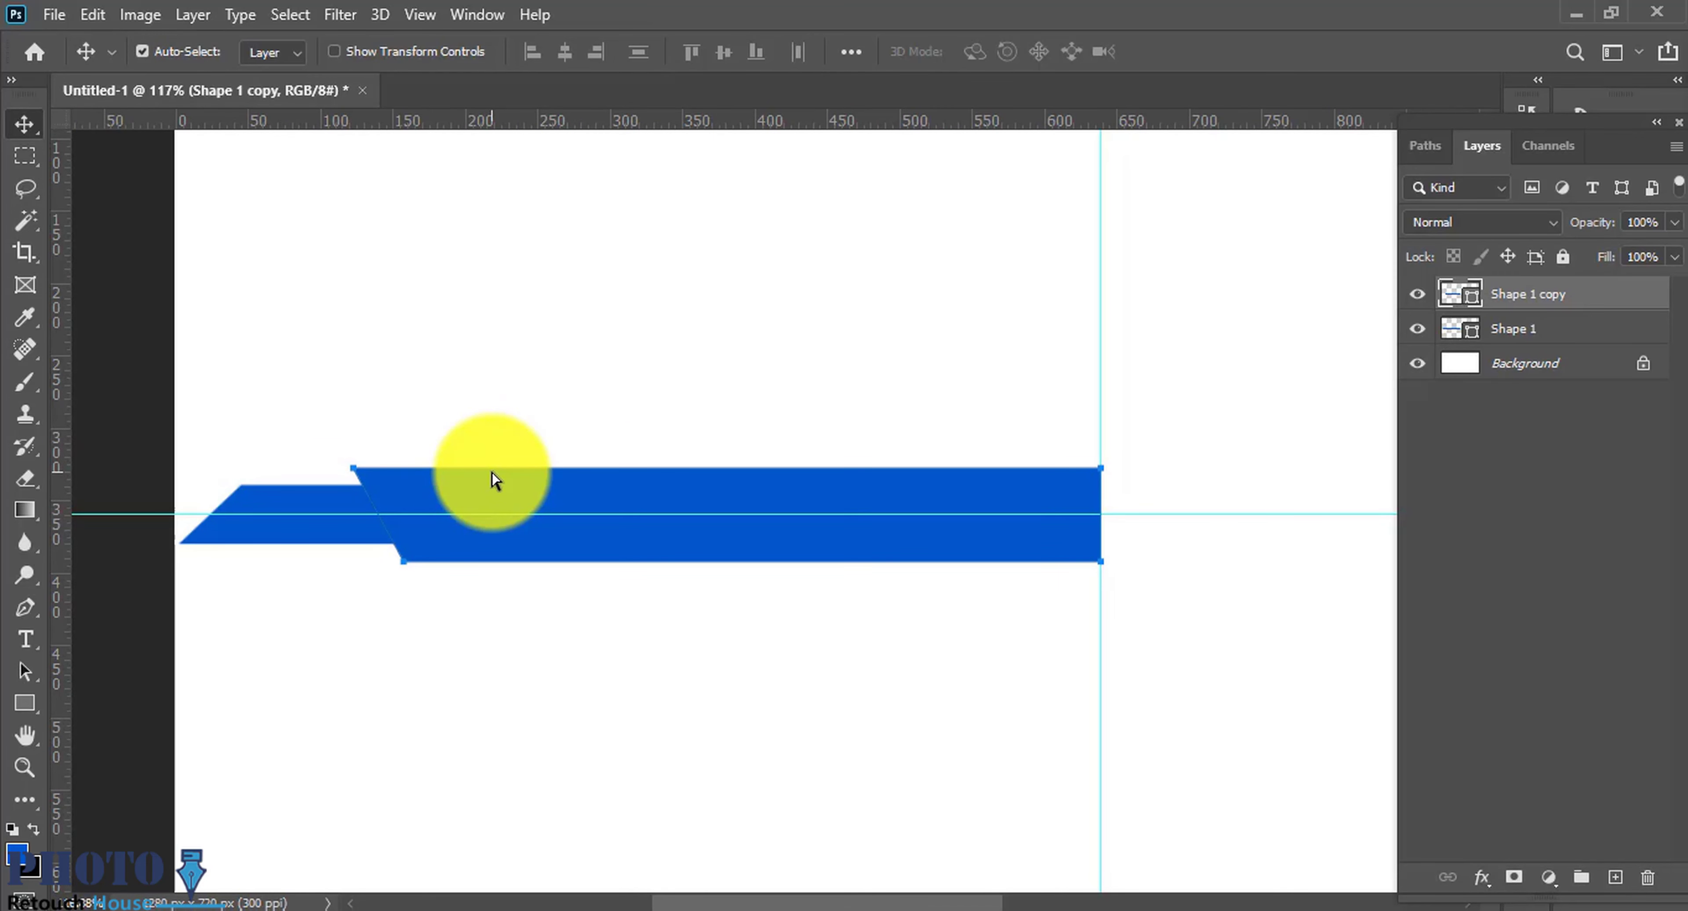
pyautogui.moveTo(558, 490)
pyautogui.mouseDown()
pyautogui.moveTo(690, 501)
pyautogui.moveTo(646, 504)
pyautogui.mouseUp()
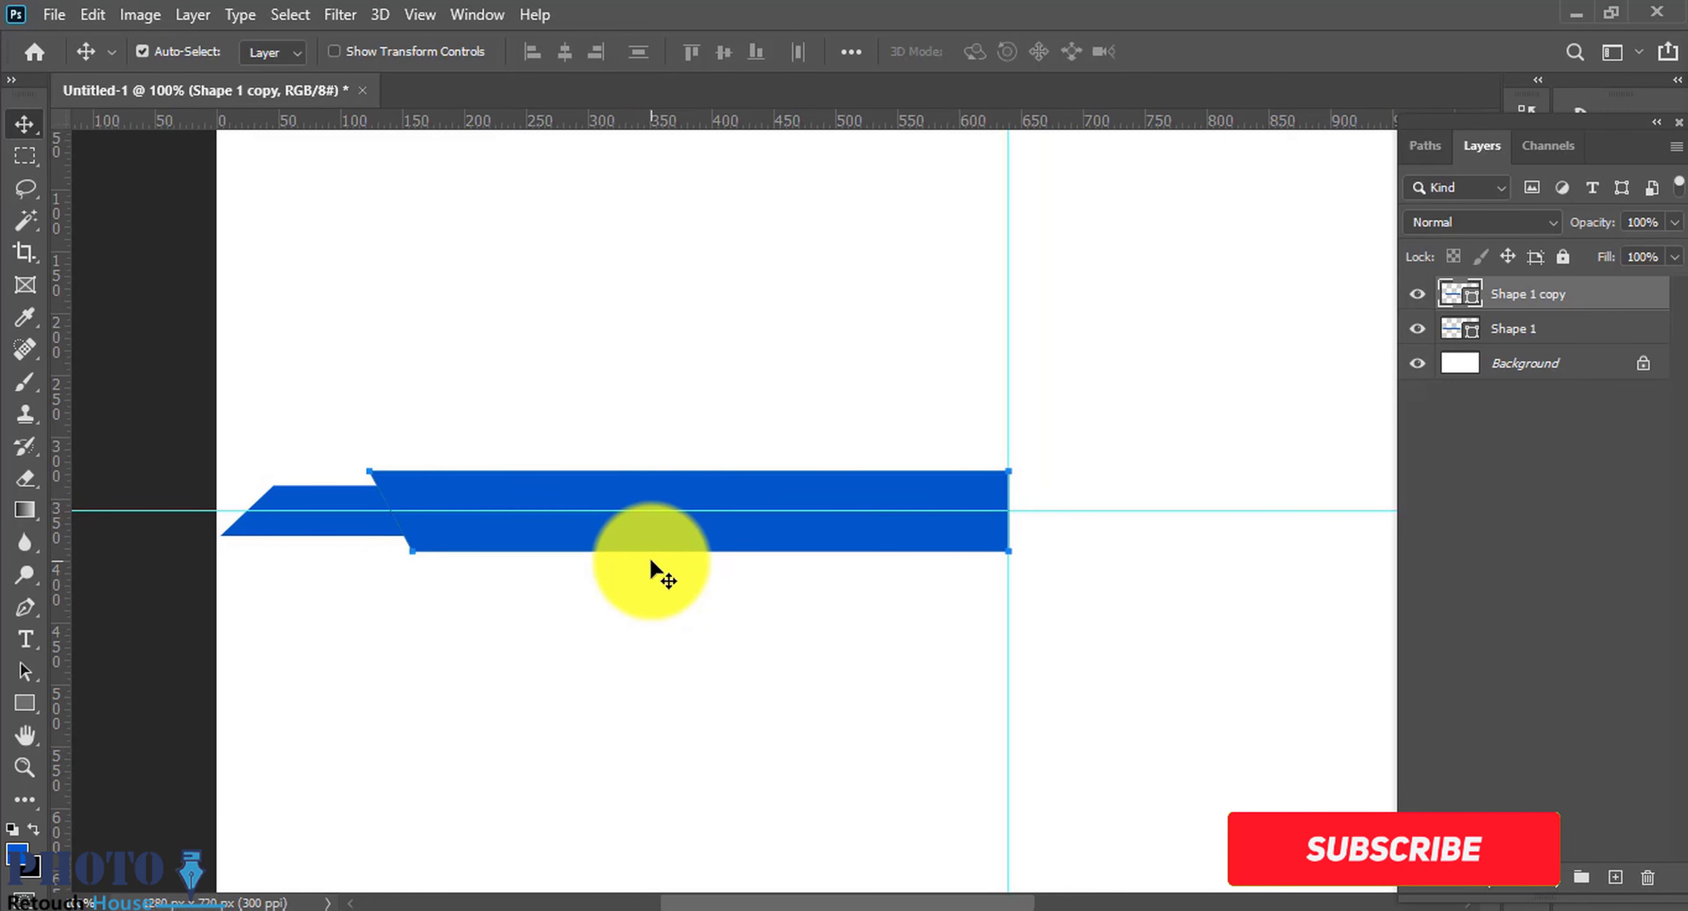
pyautogui.moveTo(584, 572); pyautogui.dragTo(543, 508)
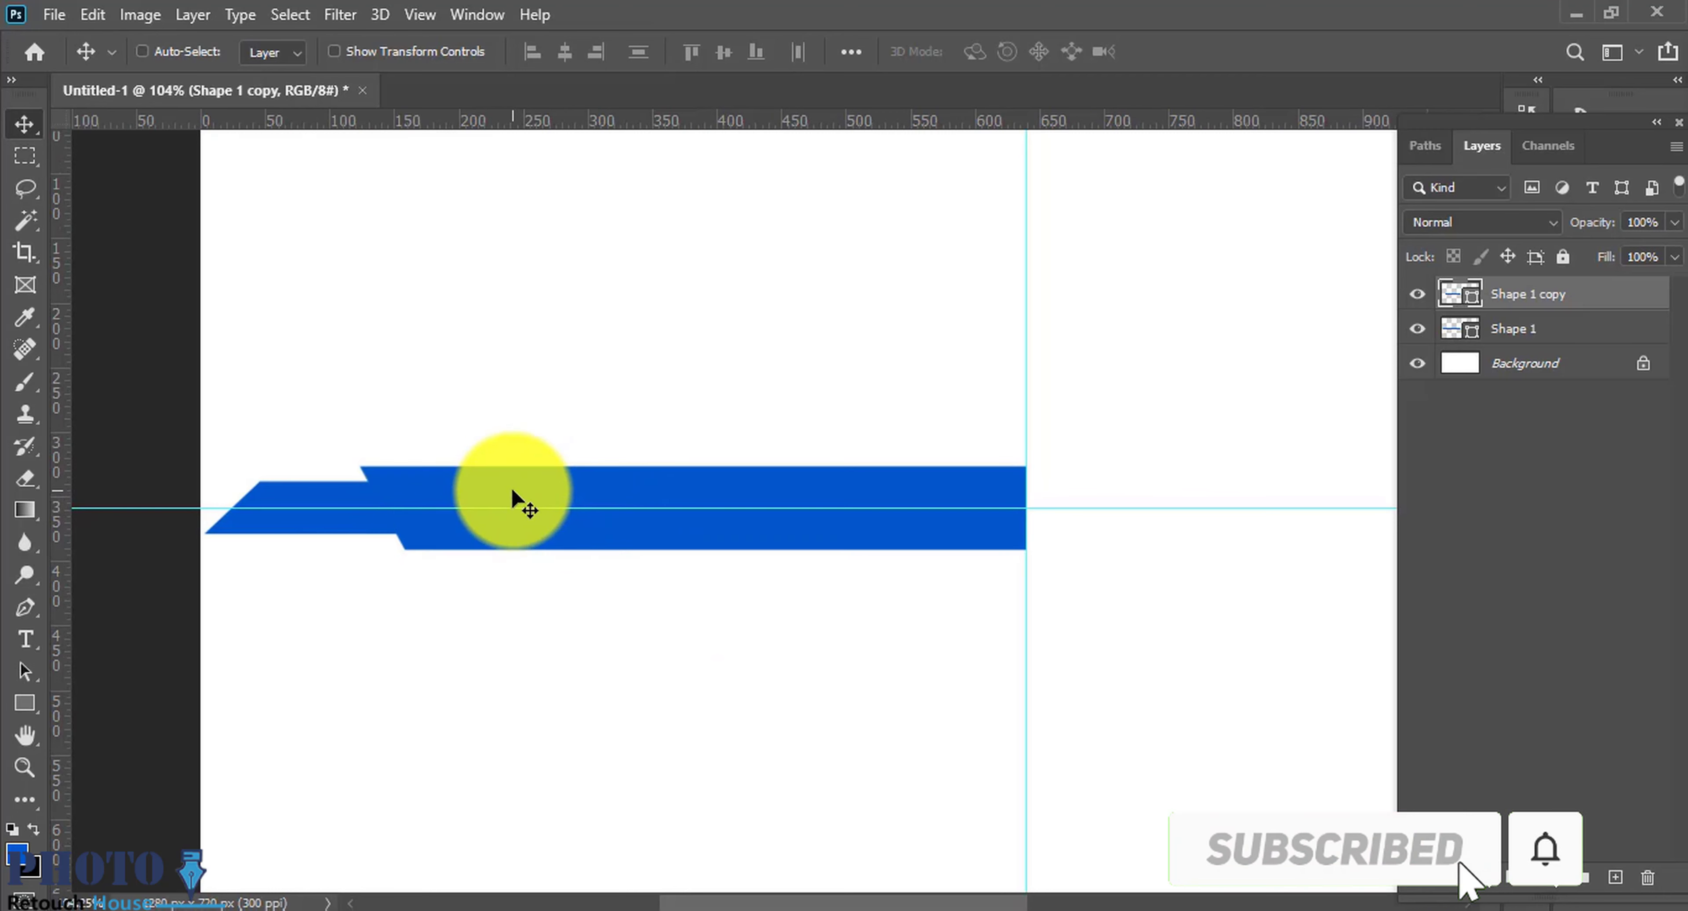
pyautogui.hotkey('ctrl', 't')
pyautogui.moveTo(367, 514); pyautogui.dragTo(308, 514)
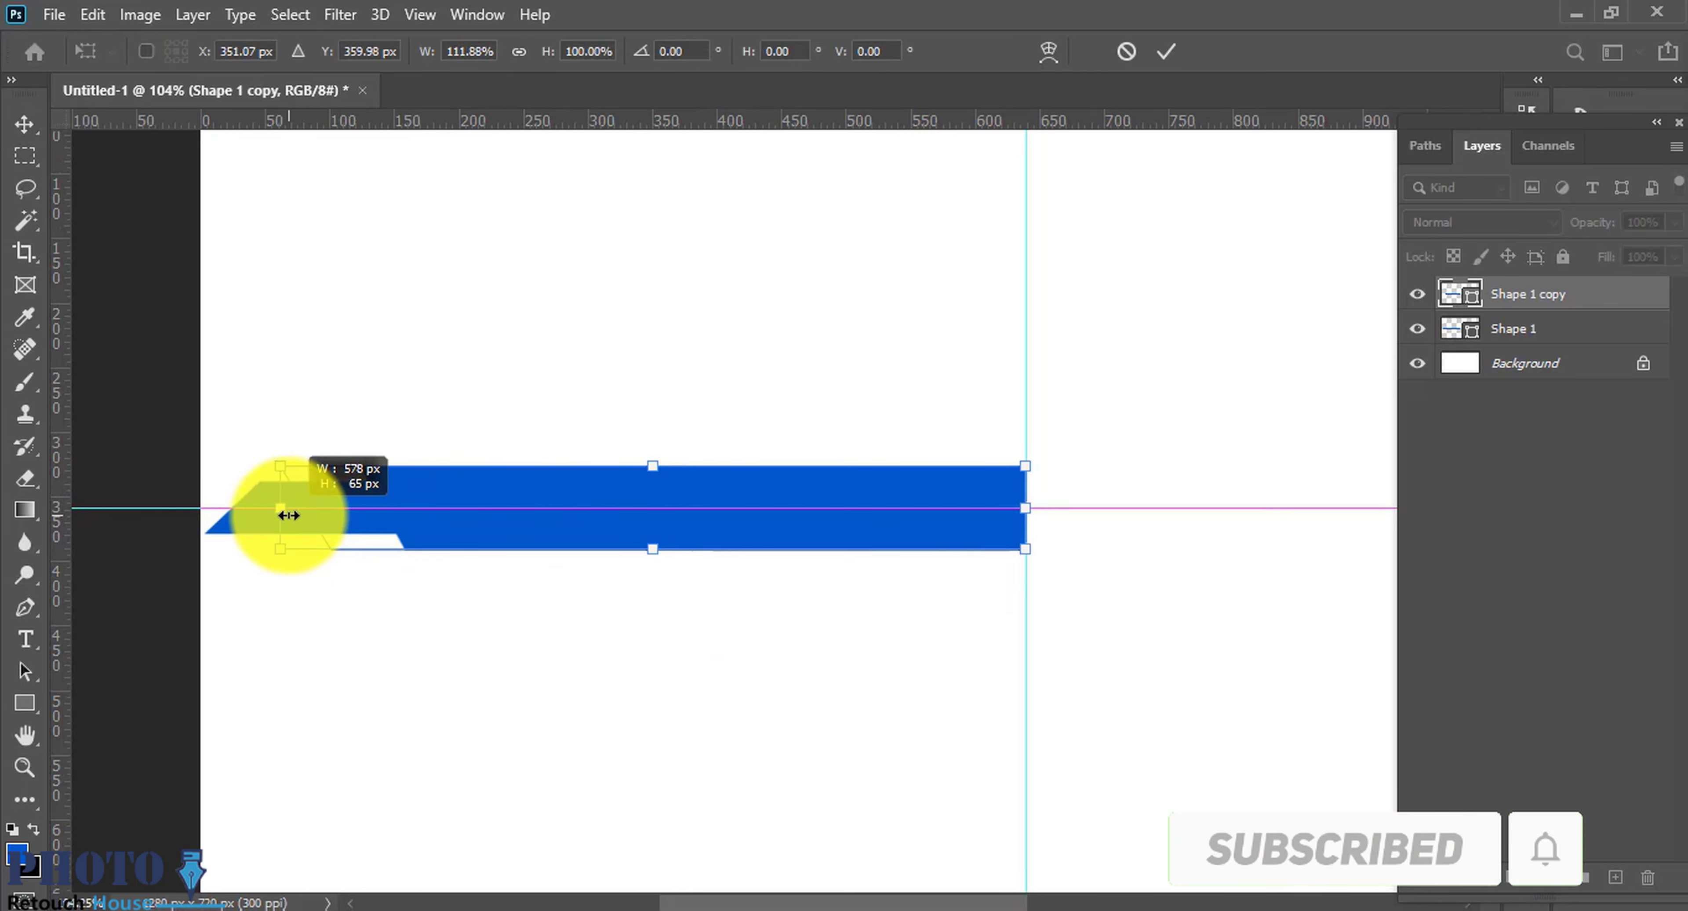
pyautogui.press('Return')
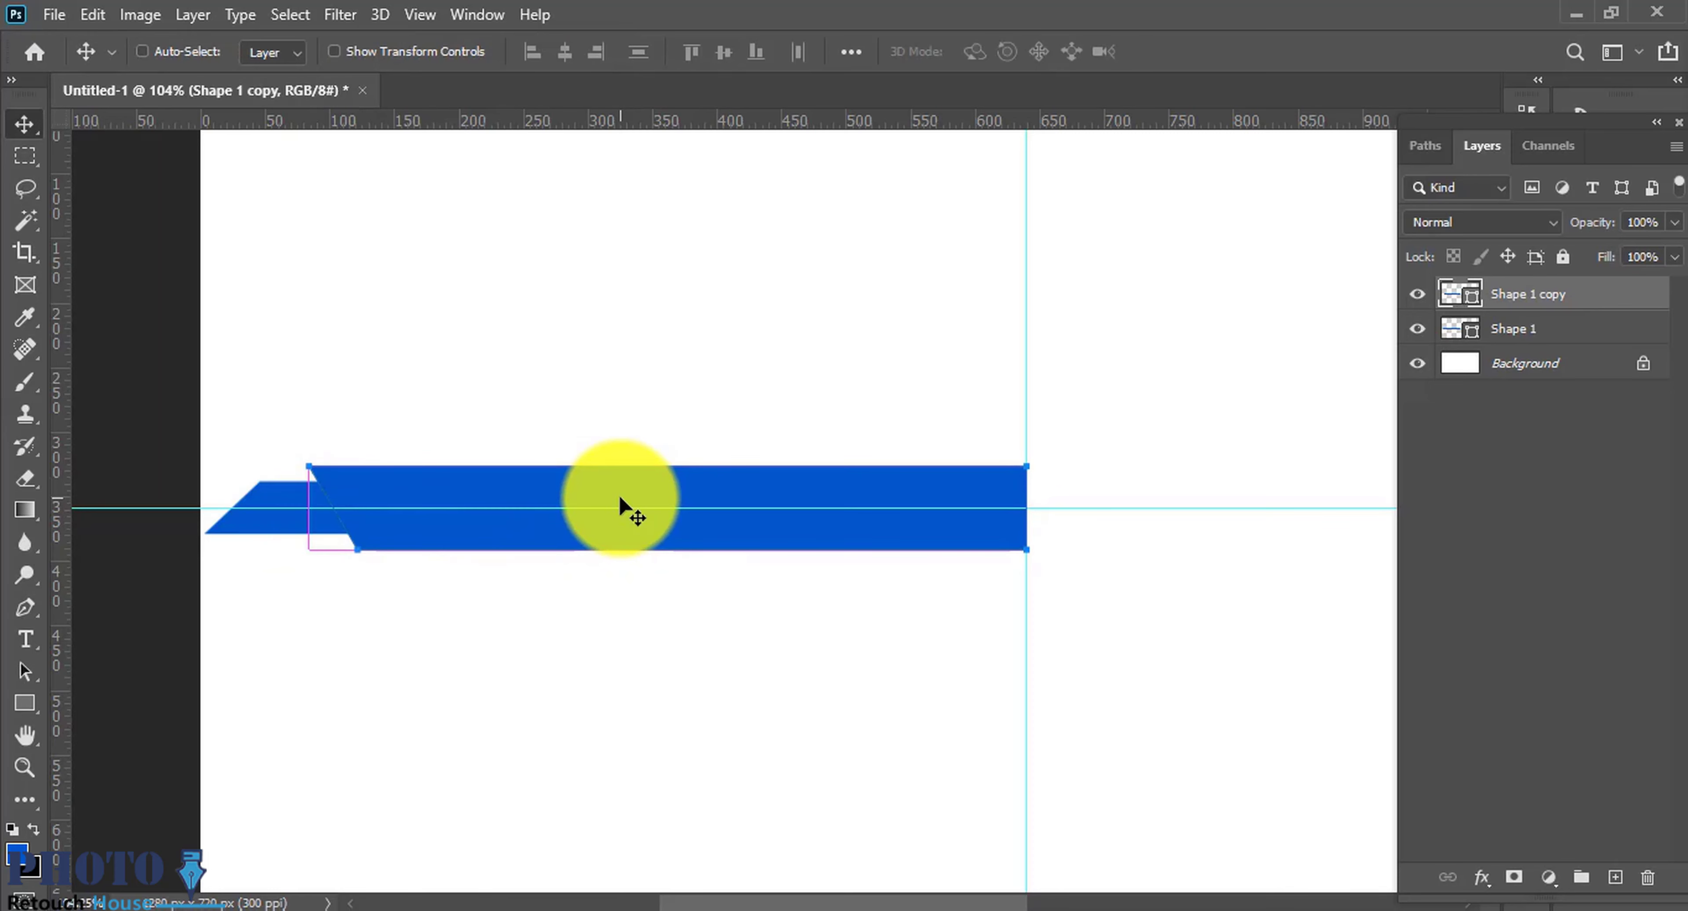
pyautogui.hotkey('ctrl', 'j')
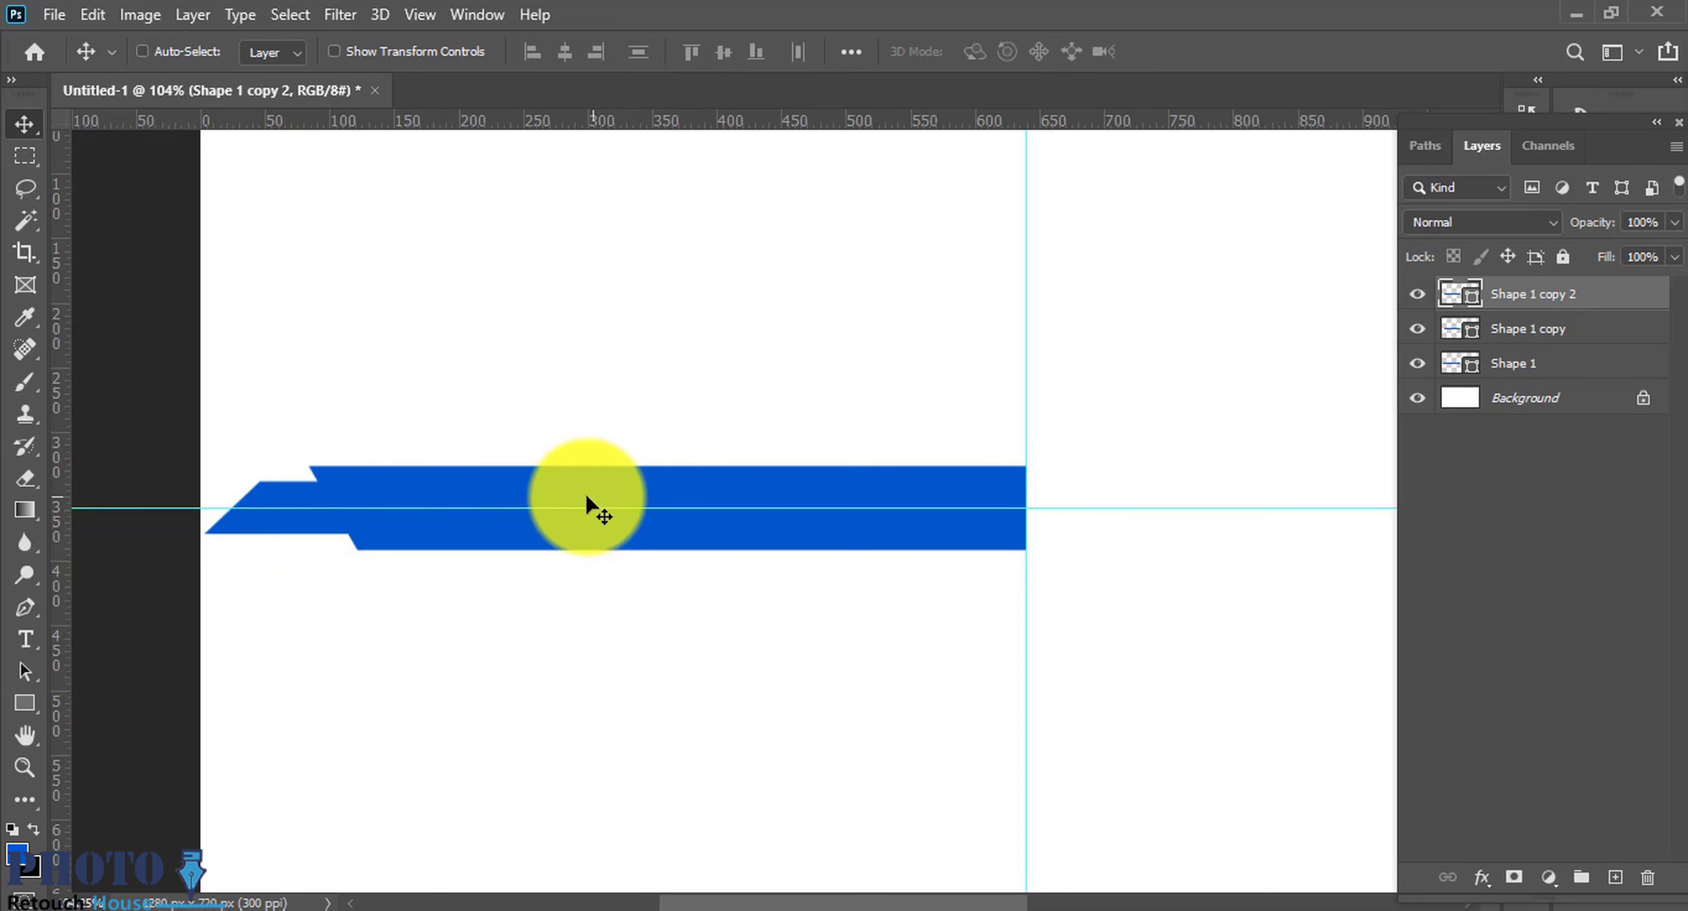
# Step: Fill Shape 1 and Shape 1 copy with dark navy
pyautogui.press('ctrl')
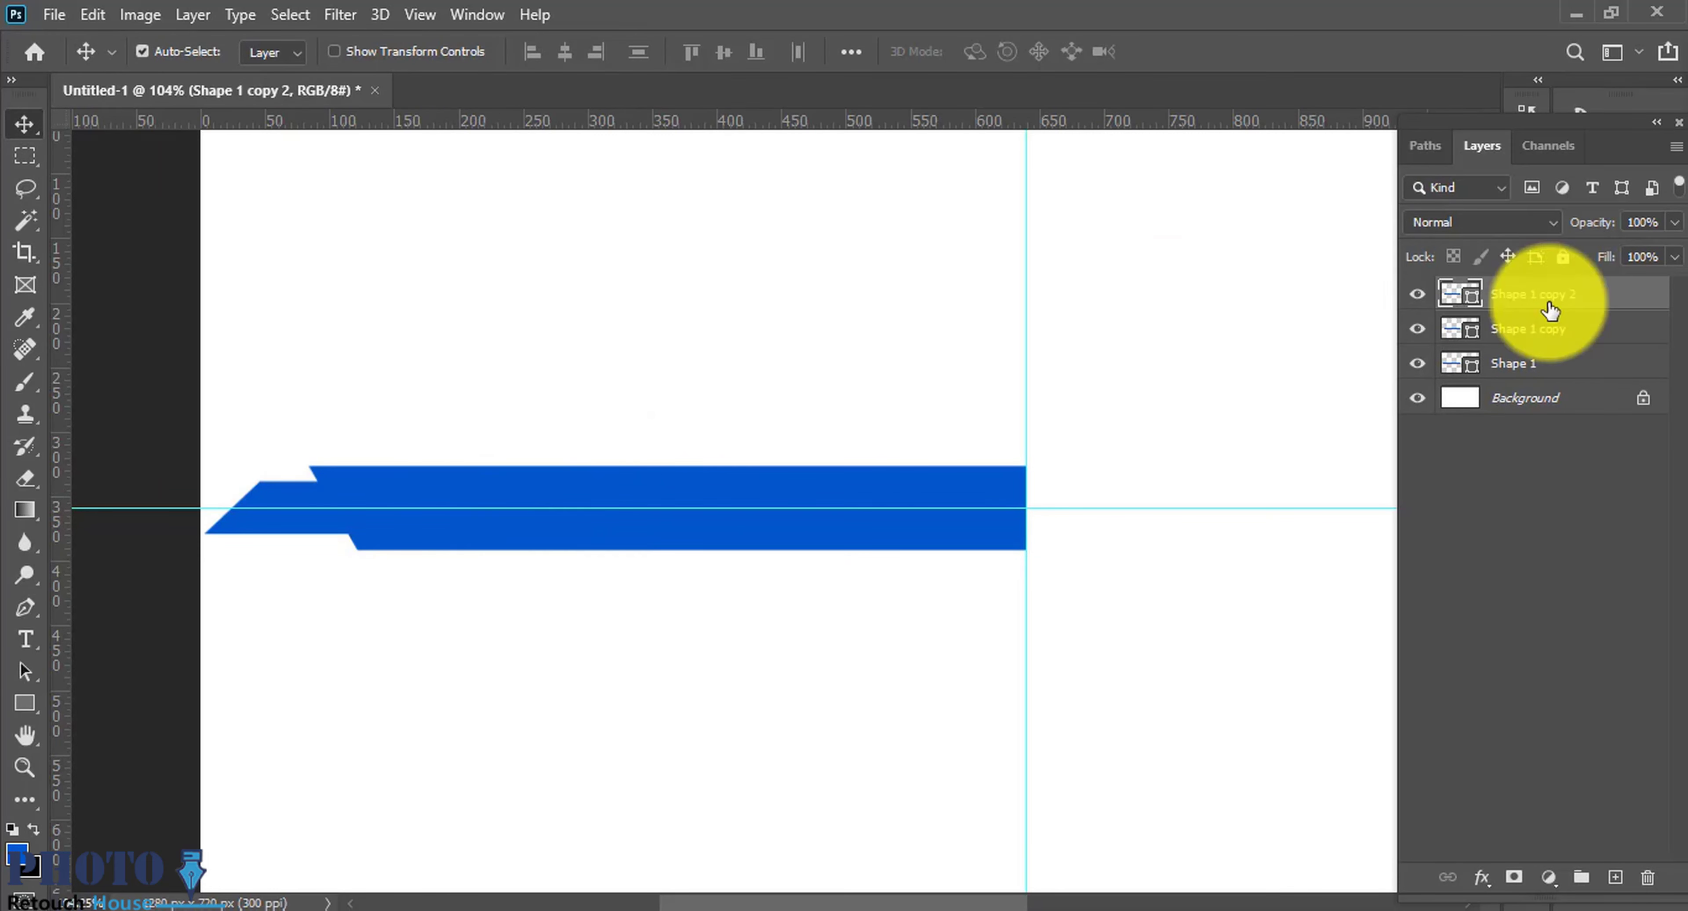
pyautogui.click(1530, 328)
pyautogui.keyDown('shift'); pyautogui.click(1527, 363); pyautogui.keyUp('shift')
pyautogui.press('u')
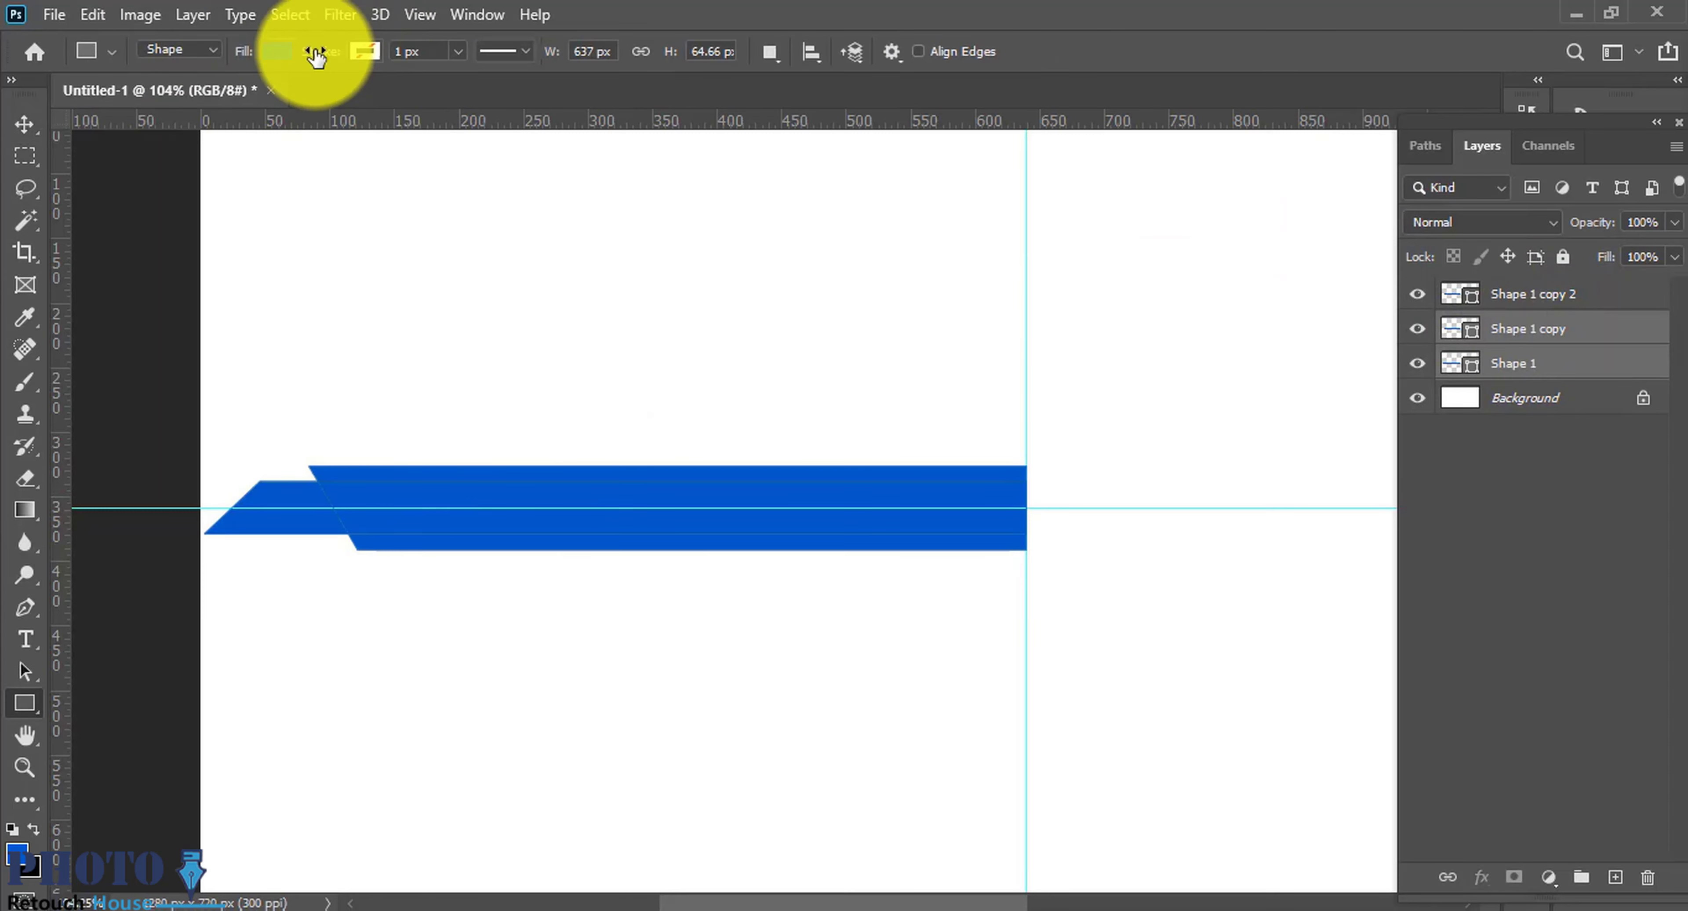
pyautogui.click(277, 51)
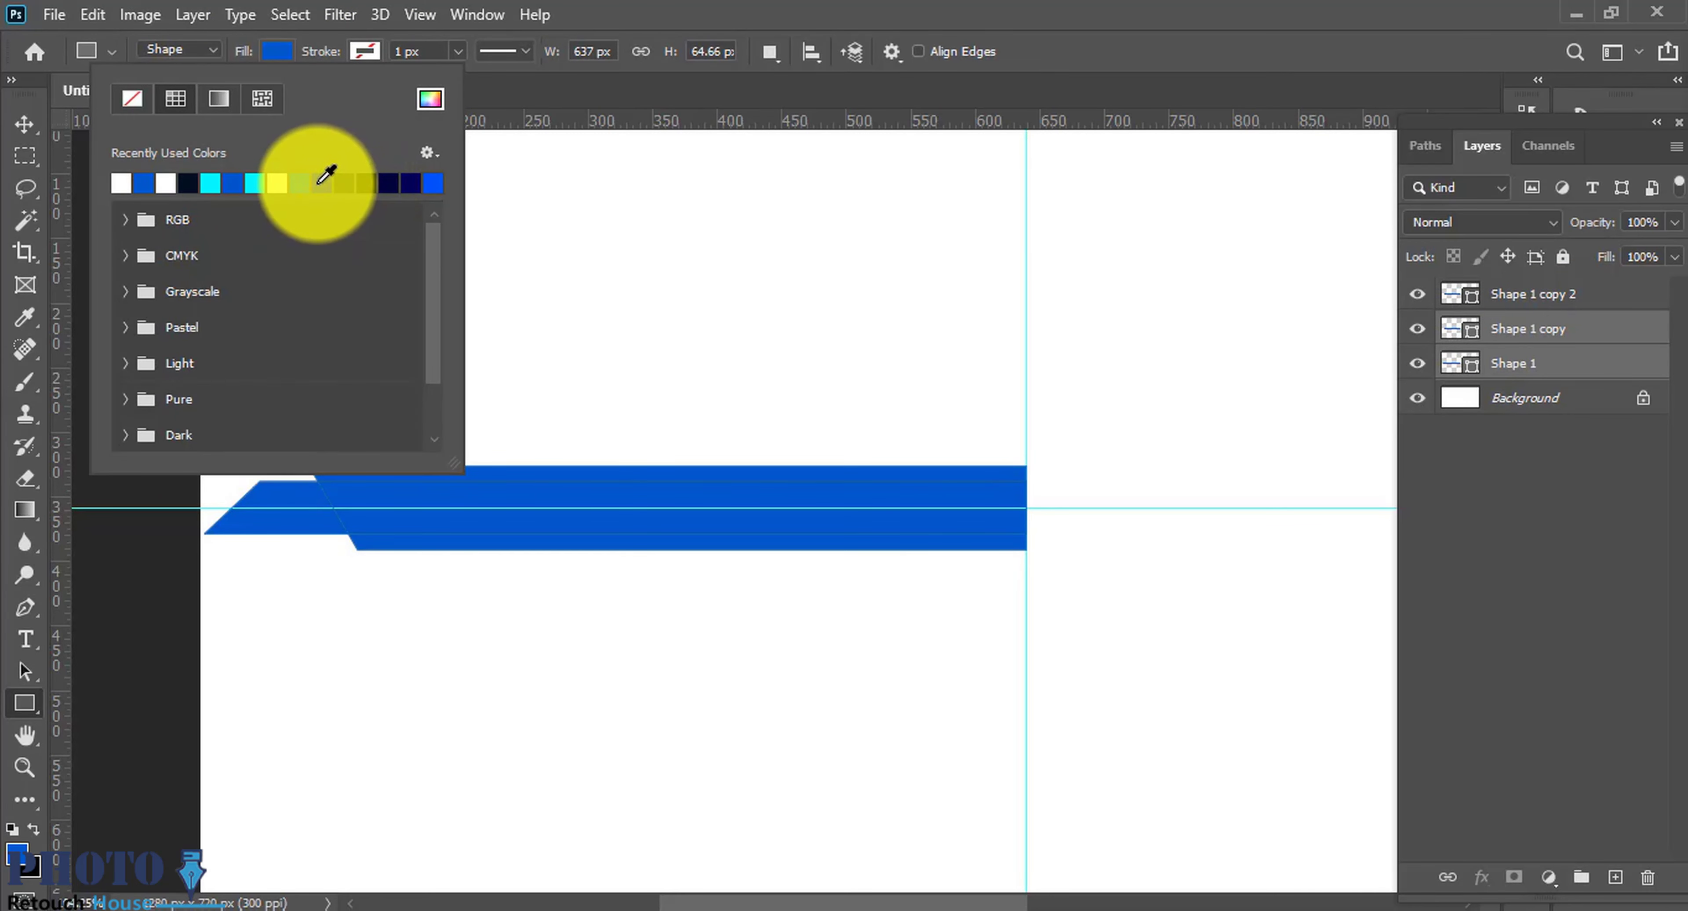
pyautogui.click(393, 177)
pyautogui.click(24, 123)
# Step: Give the remaining blue bar the same dark navy fill
pyautogui.click(824, 524)
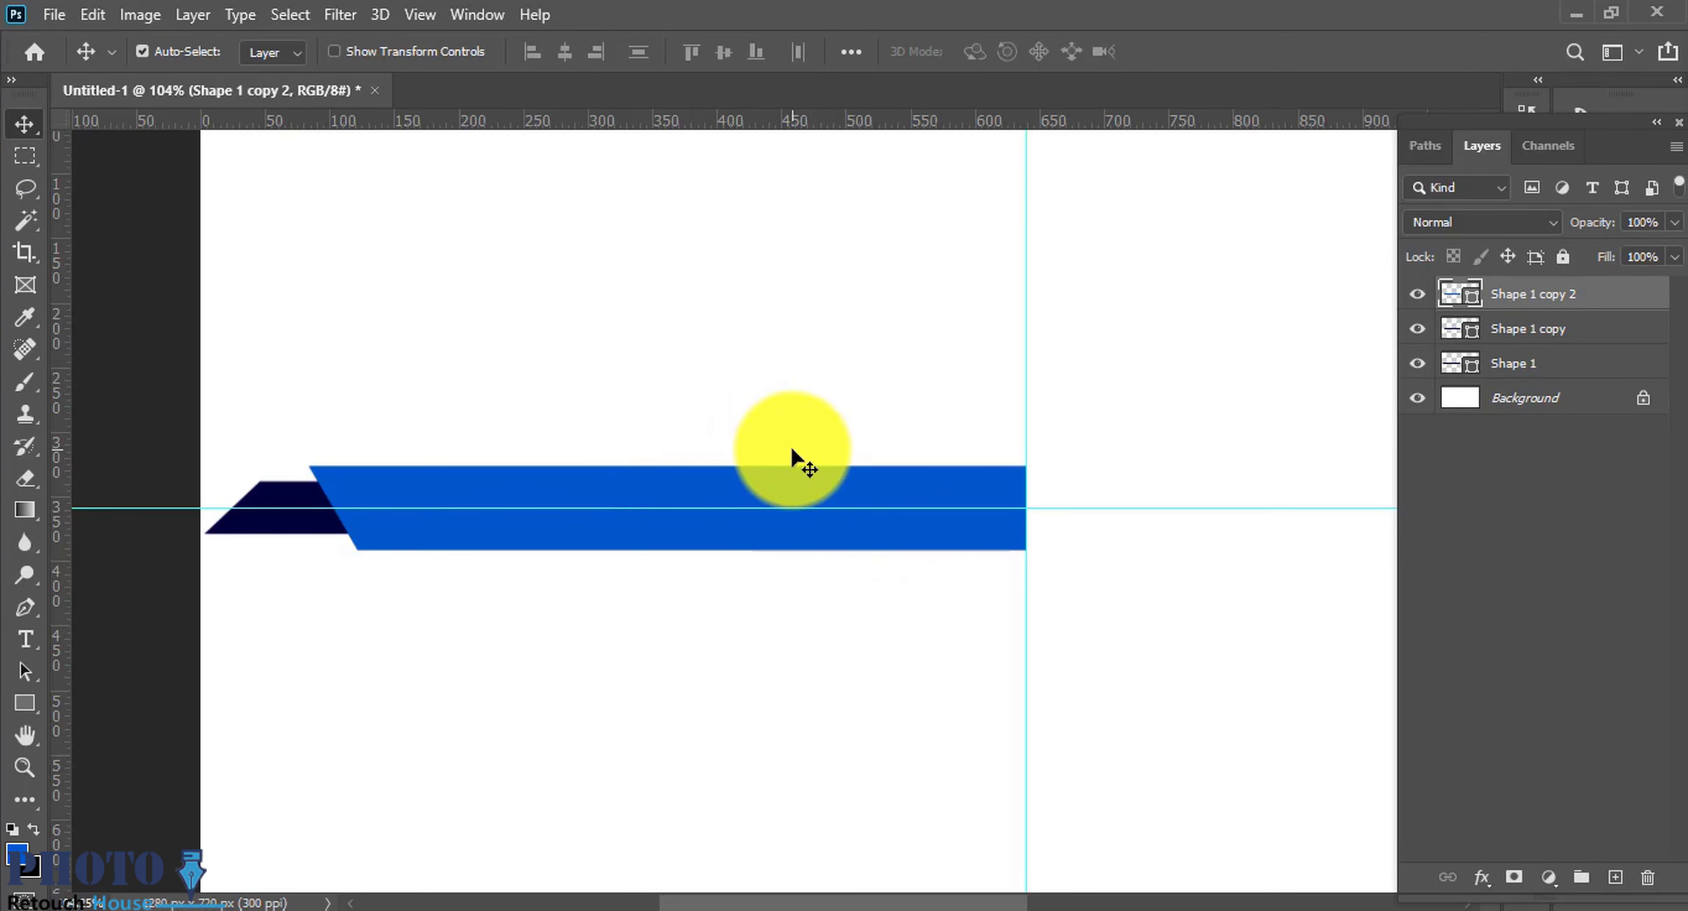
pyautogui.press('u')
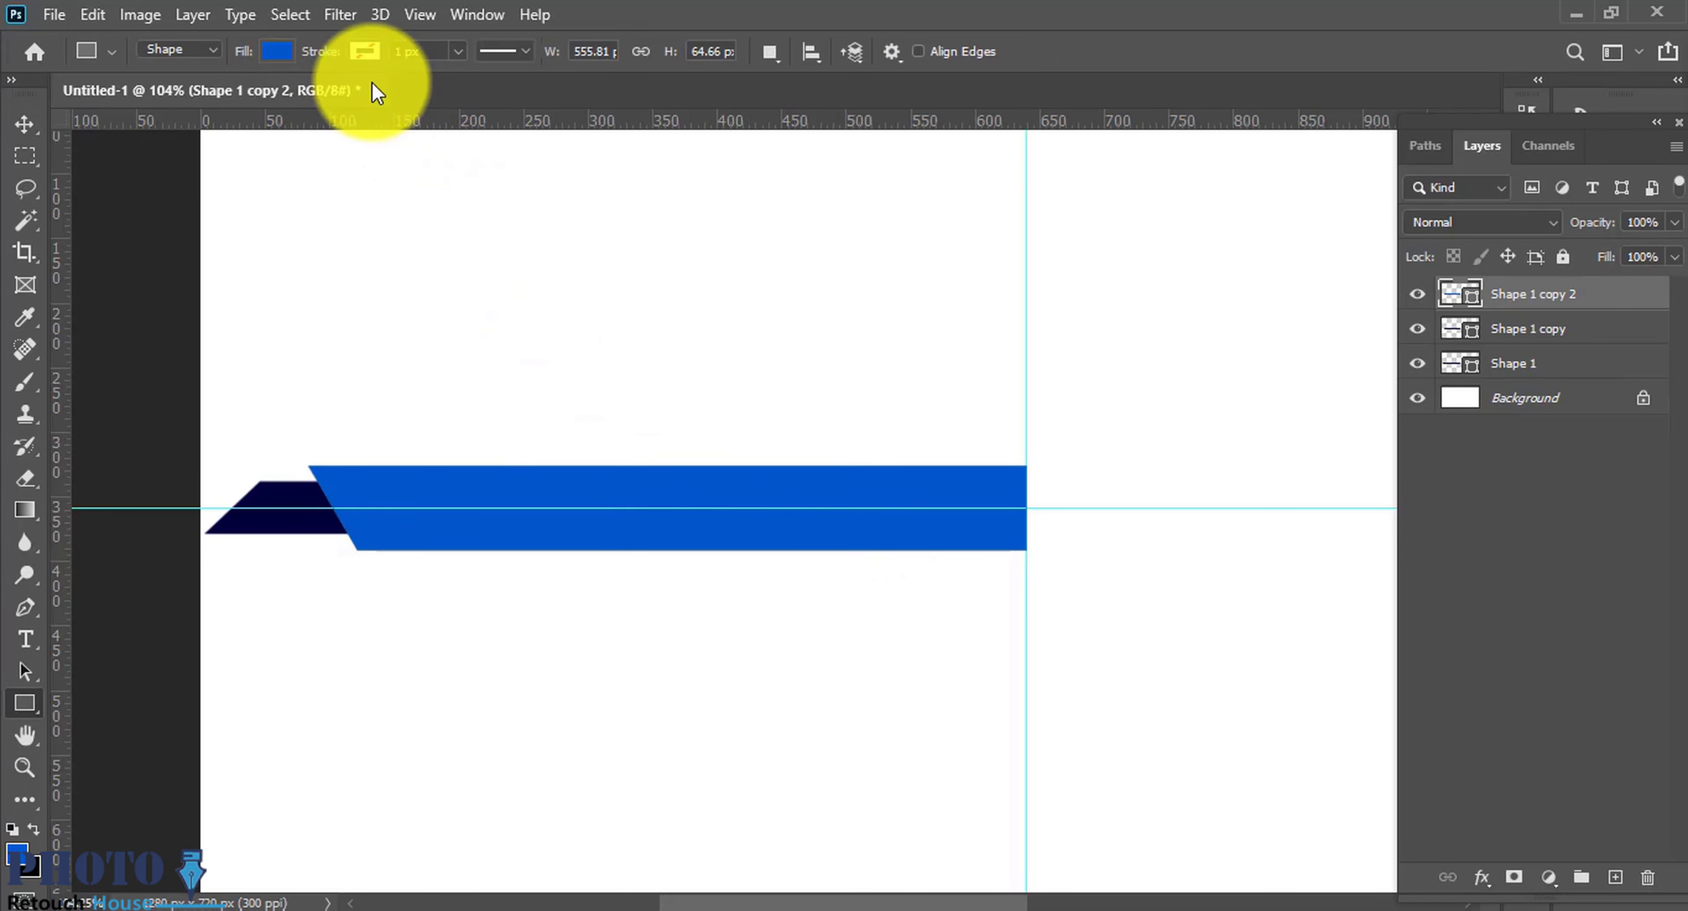
pyautogui.click(276, 52)
pyautogui.click(120, 183)
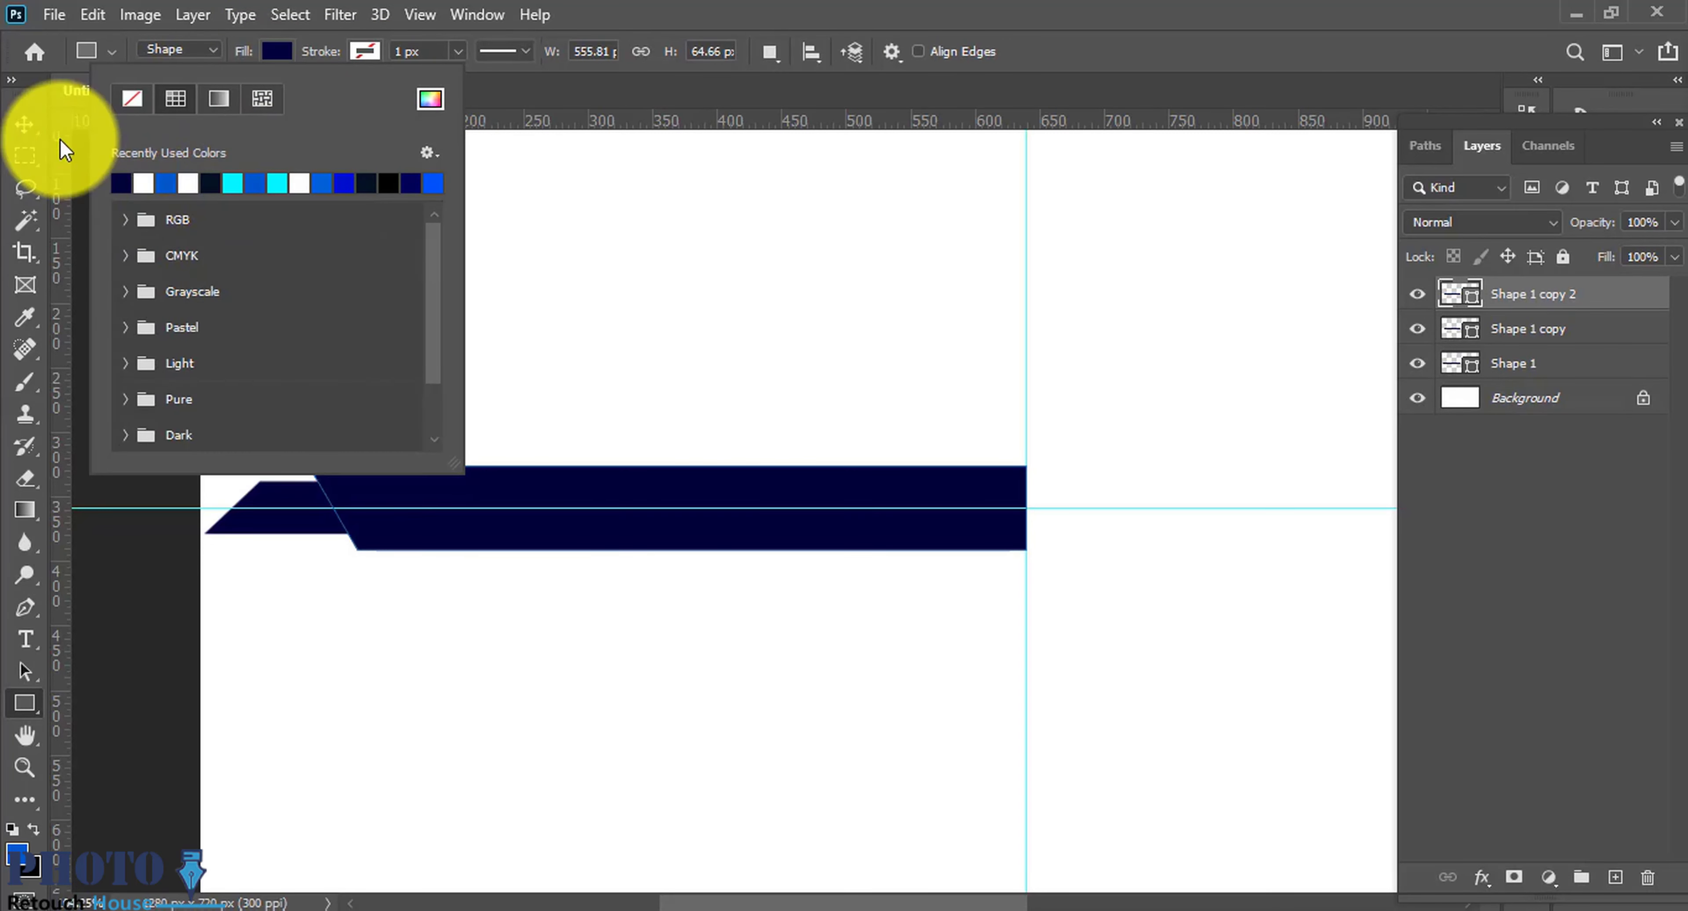
pyautogui.press('Escape')
pyautogui.press('v')
pyautogui.click(934, 573)
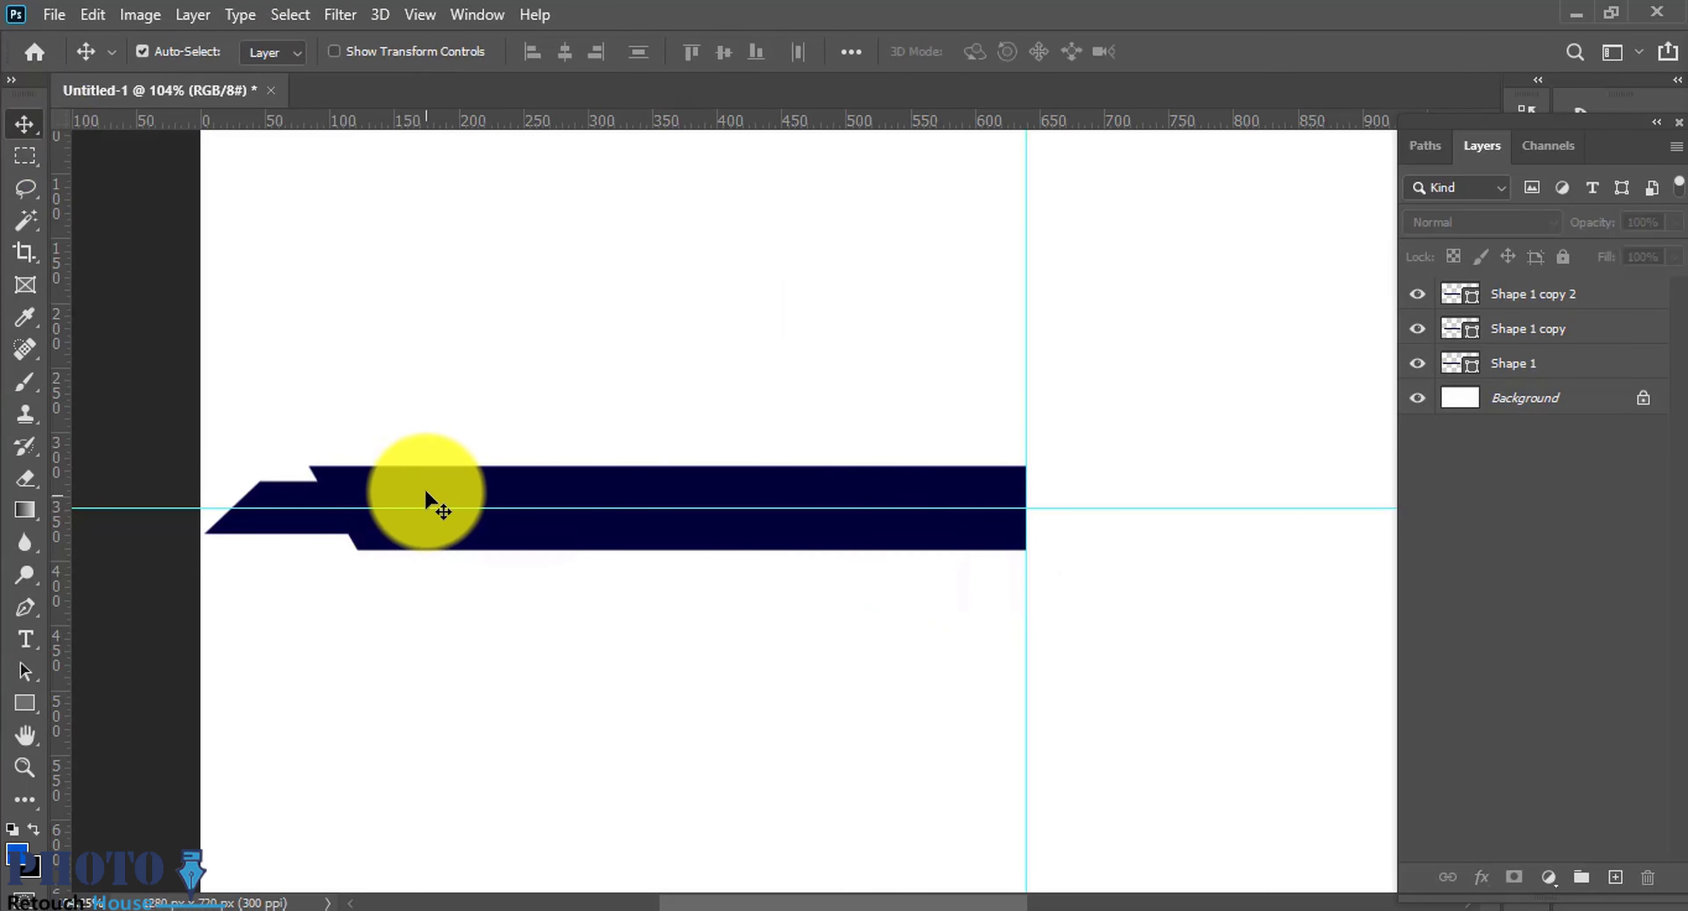
# Step: Raise Shape 1 copy about 5 px so a thin strip shows above the banner
pyautogui.moveTo(426, 498); pyautogui.dragTo(743, 450)
pyautogui.hotkey('ctrl', 'z')
pyautogui.scroll(3, 358, 478)
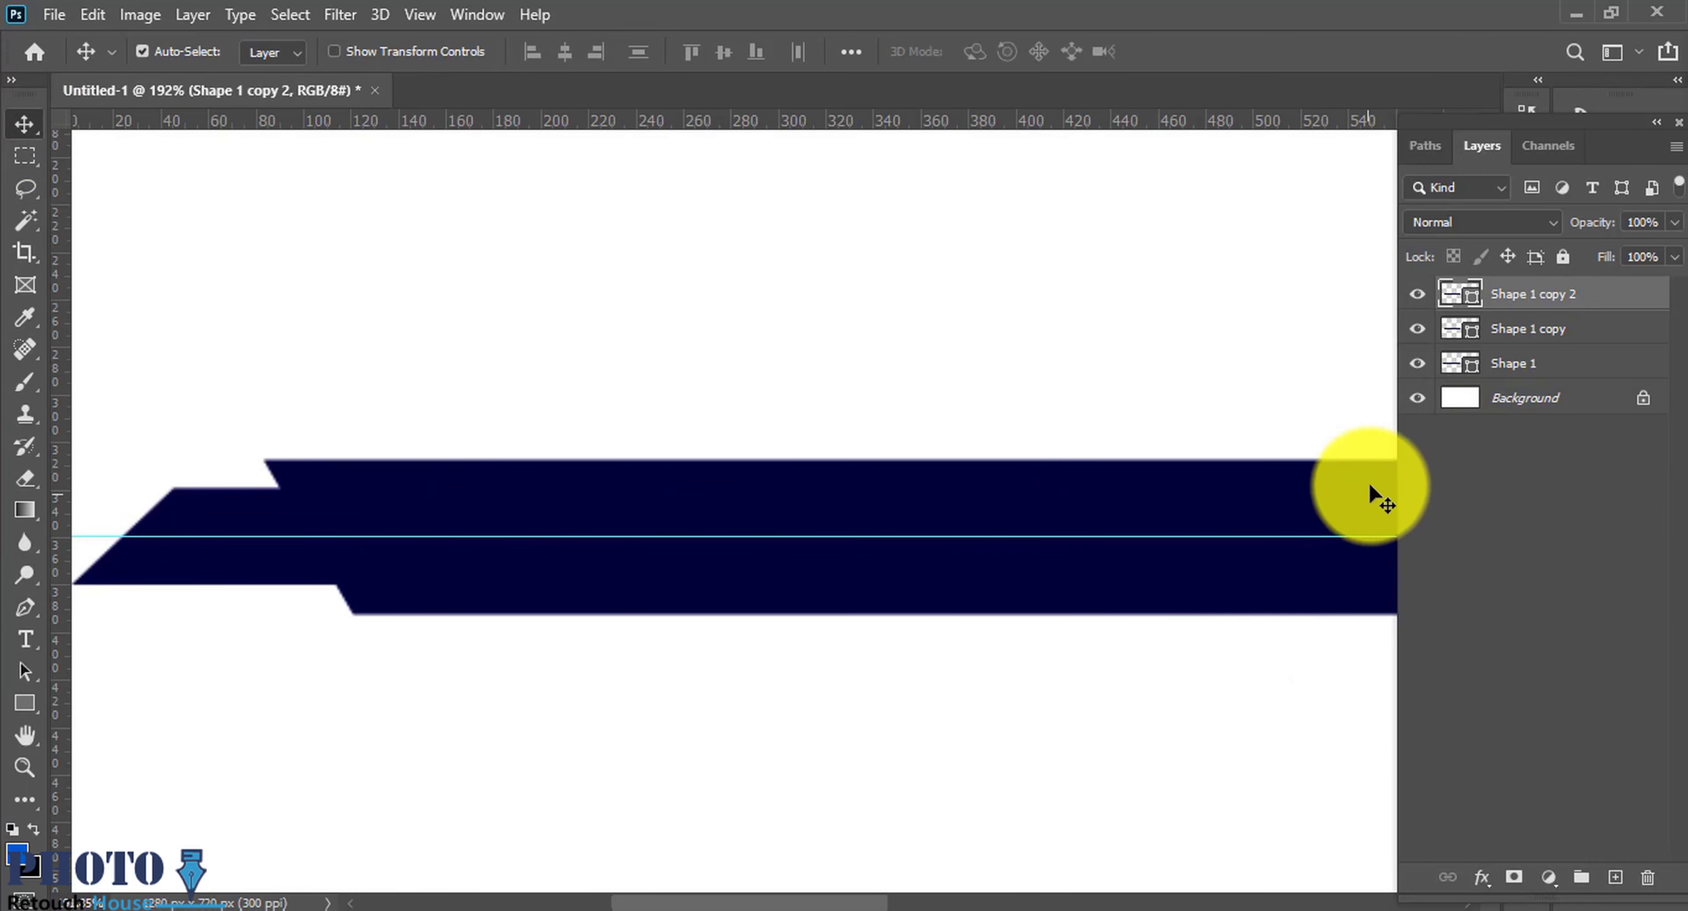
pyautogui.click(1527, 328)
pyautogui.hotkey('ctrl', 't')
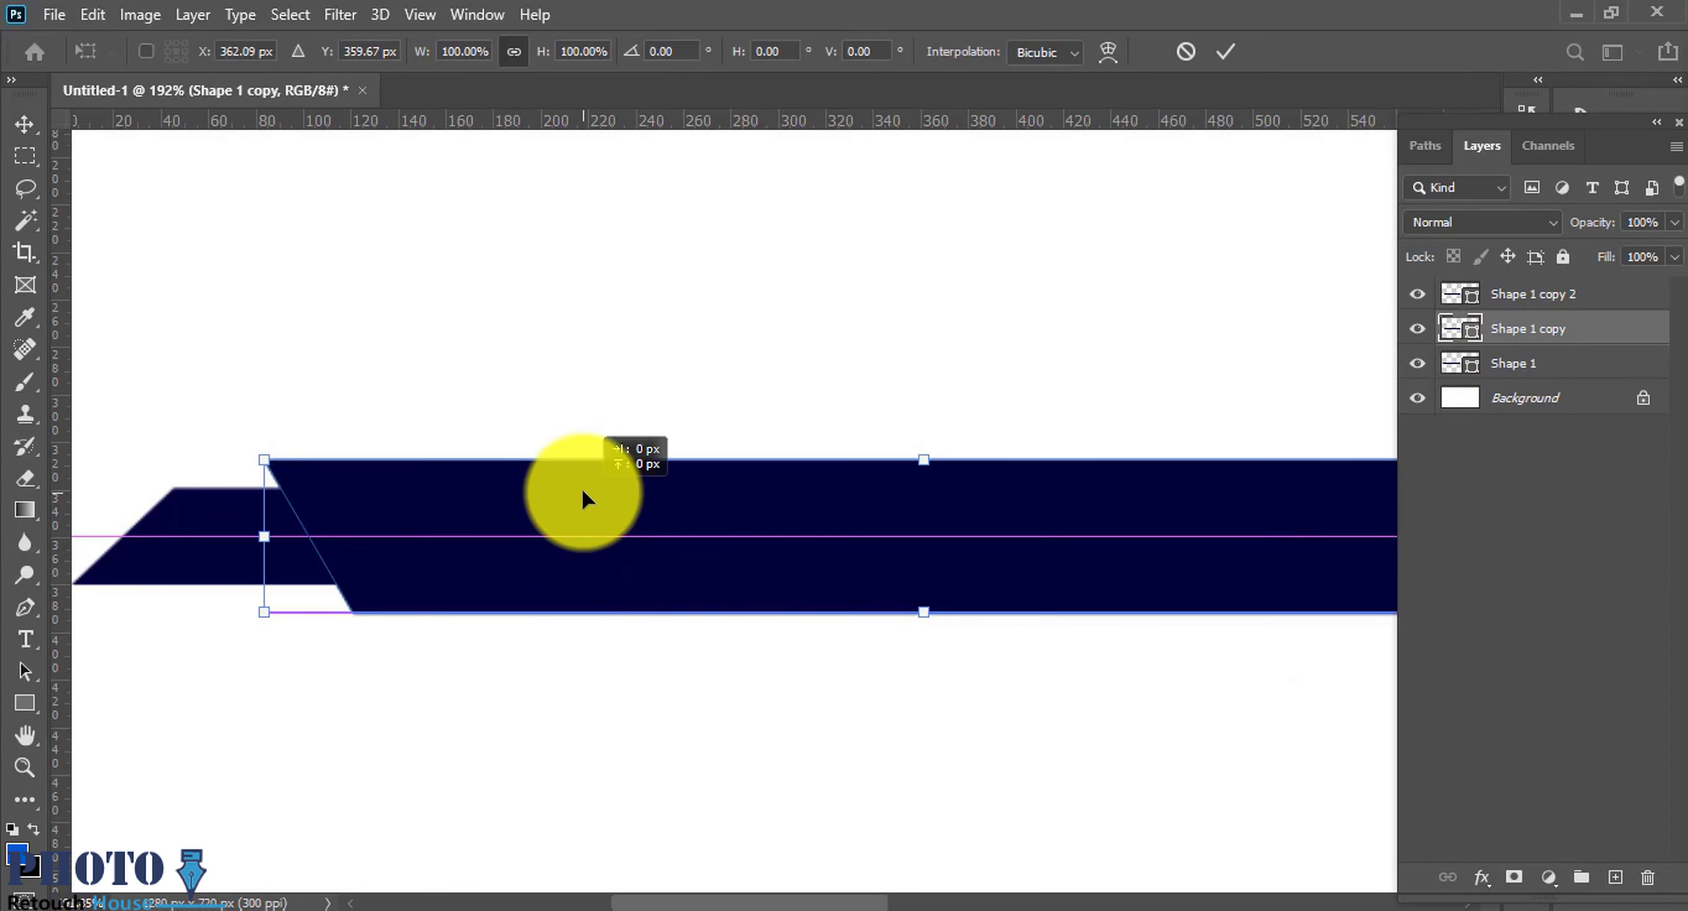
pyautogui.moveTo(585, 500); pyautogui.dragTo(433, 478)
pyautogui.scroll(1, 458, 492)
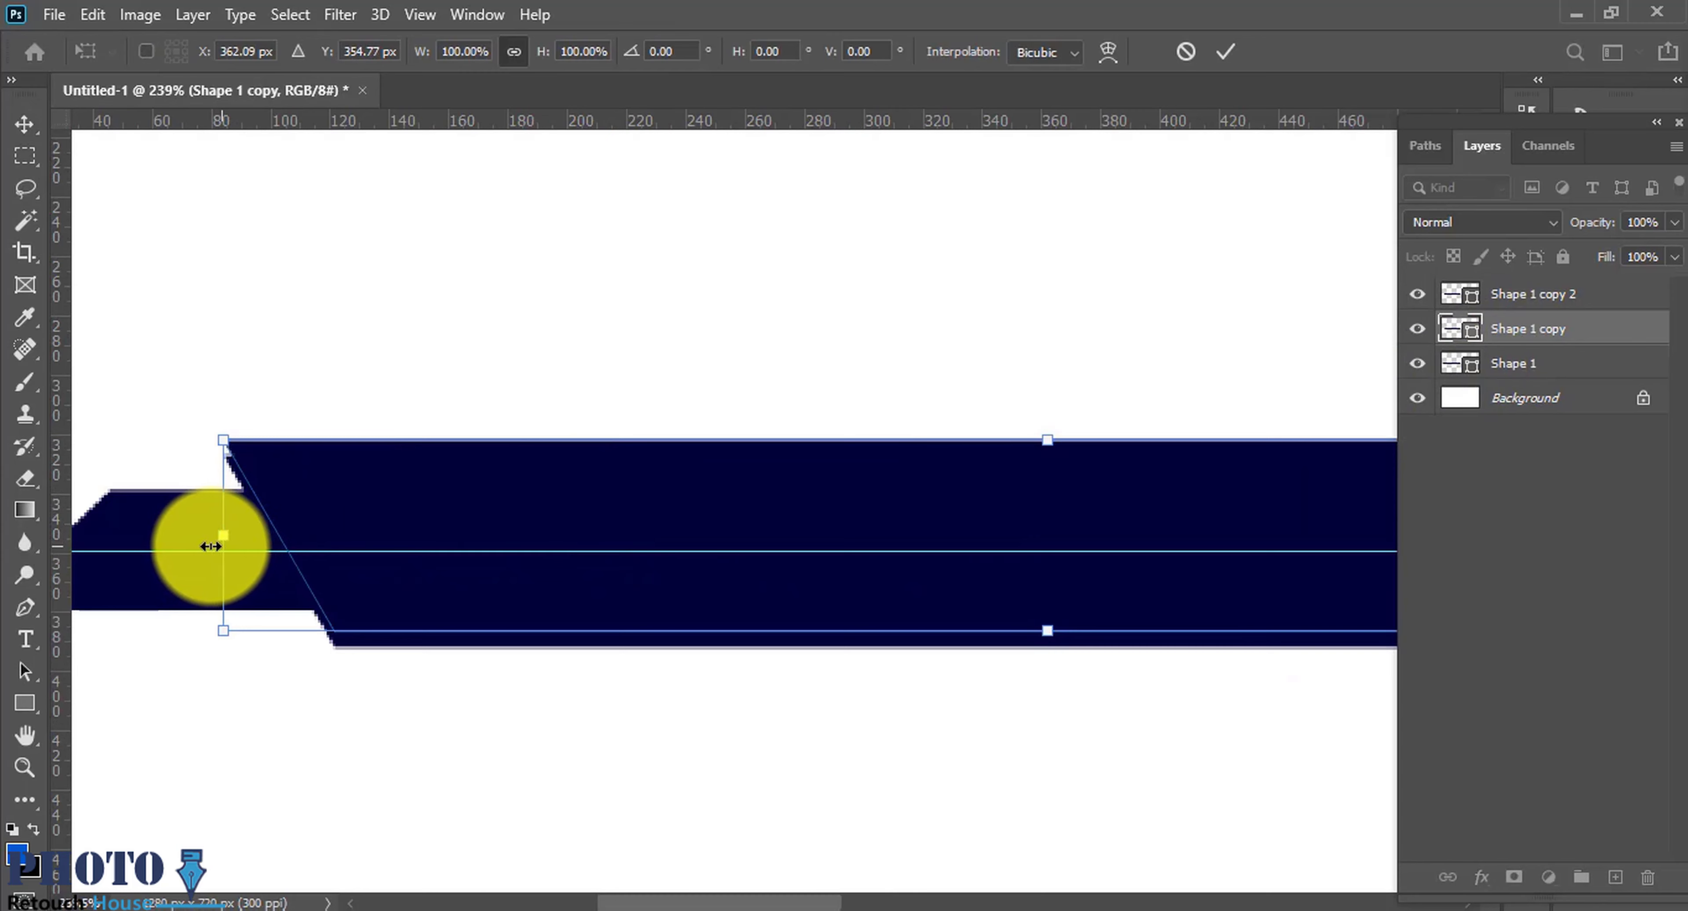
pyautogui.scroll(-3, 656, 548)
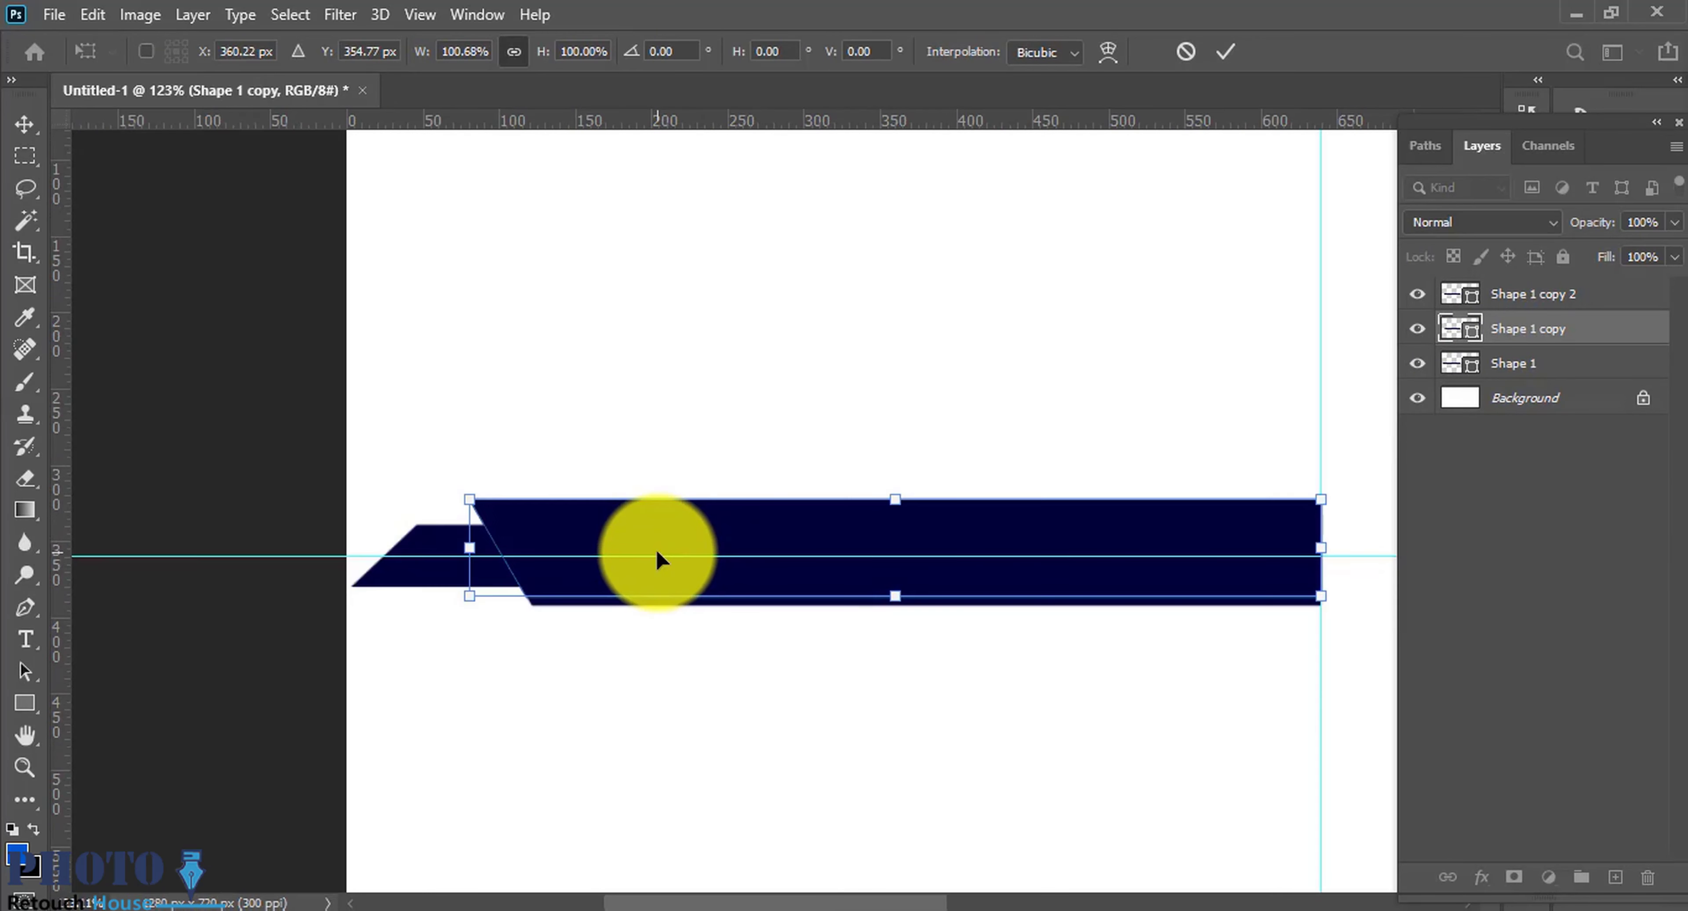
pyautogui.press('Return')
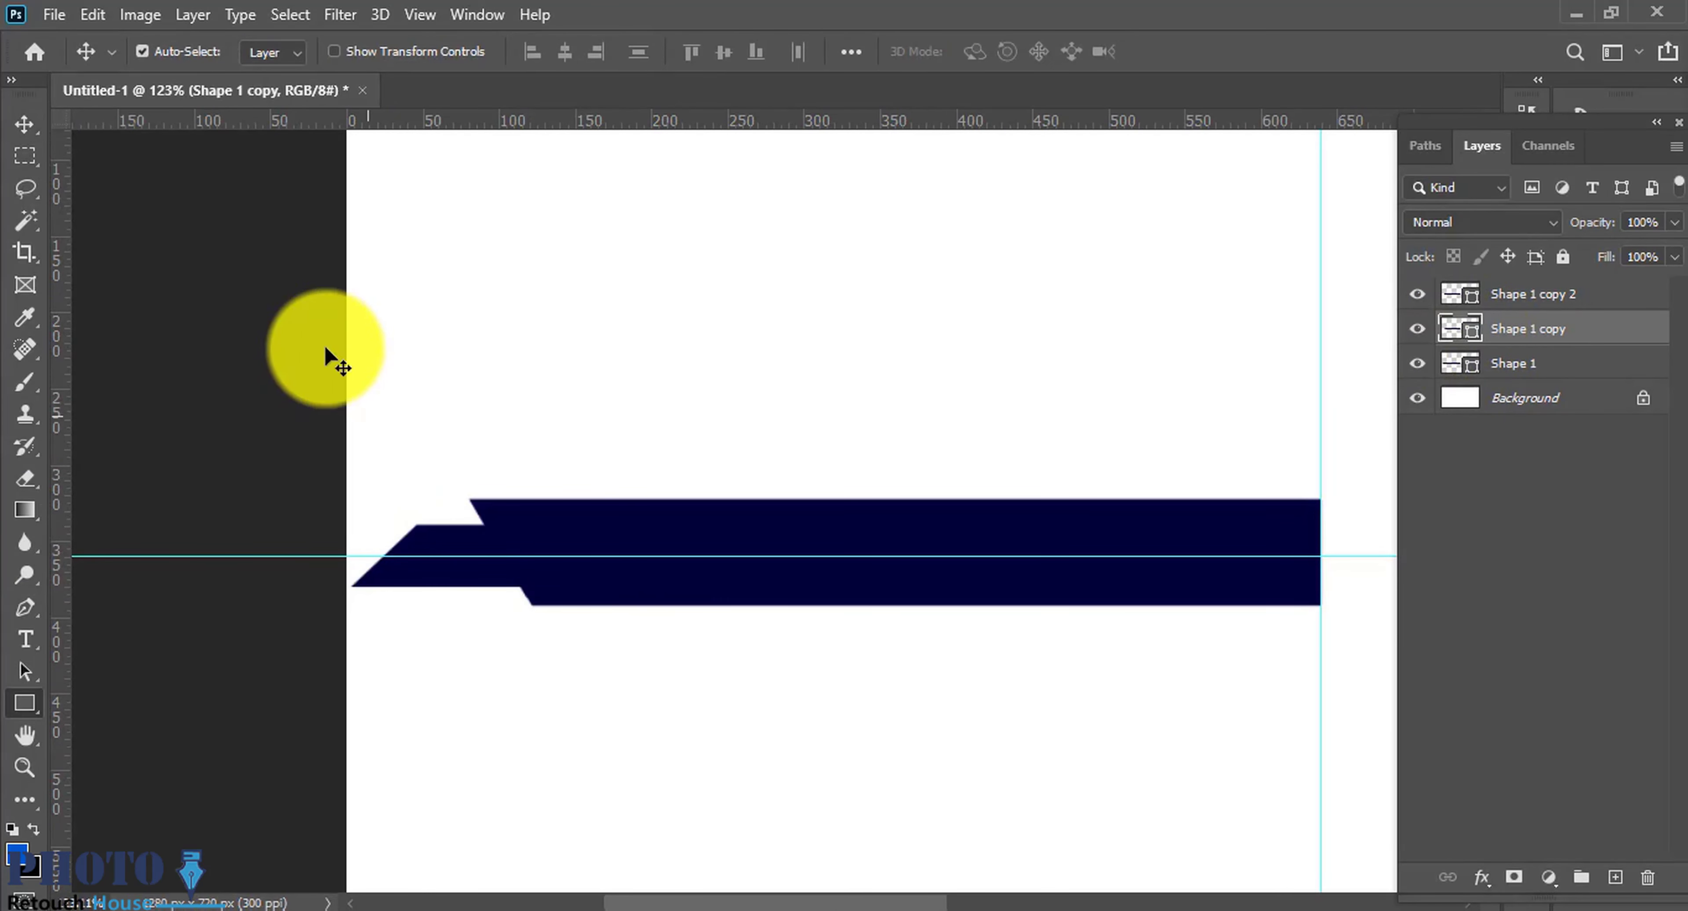
# Step: Fill Shape 1 copy with bright red f90320
pyautogui.press('u')
pyautogui.click(276, 51)
pyautogui.click(429, 105)
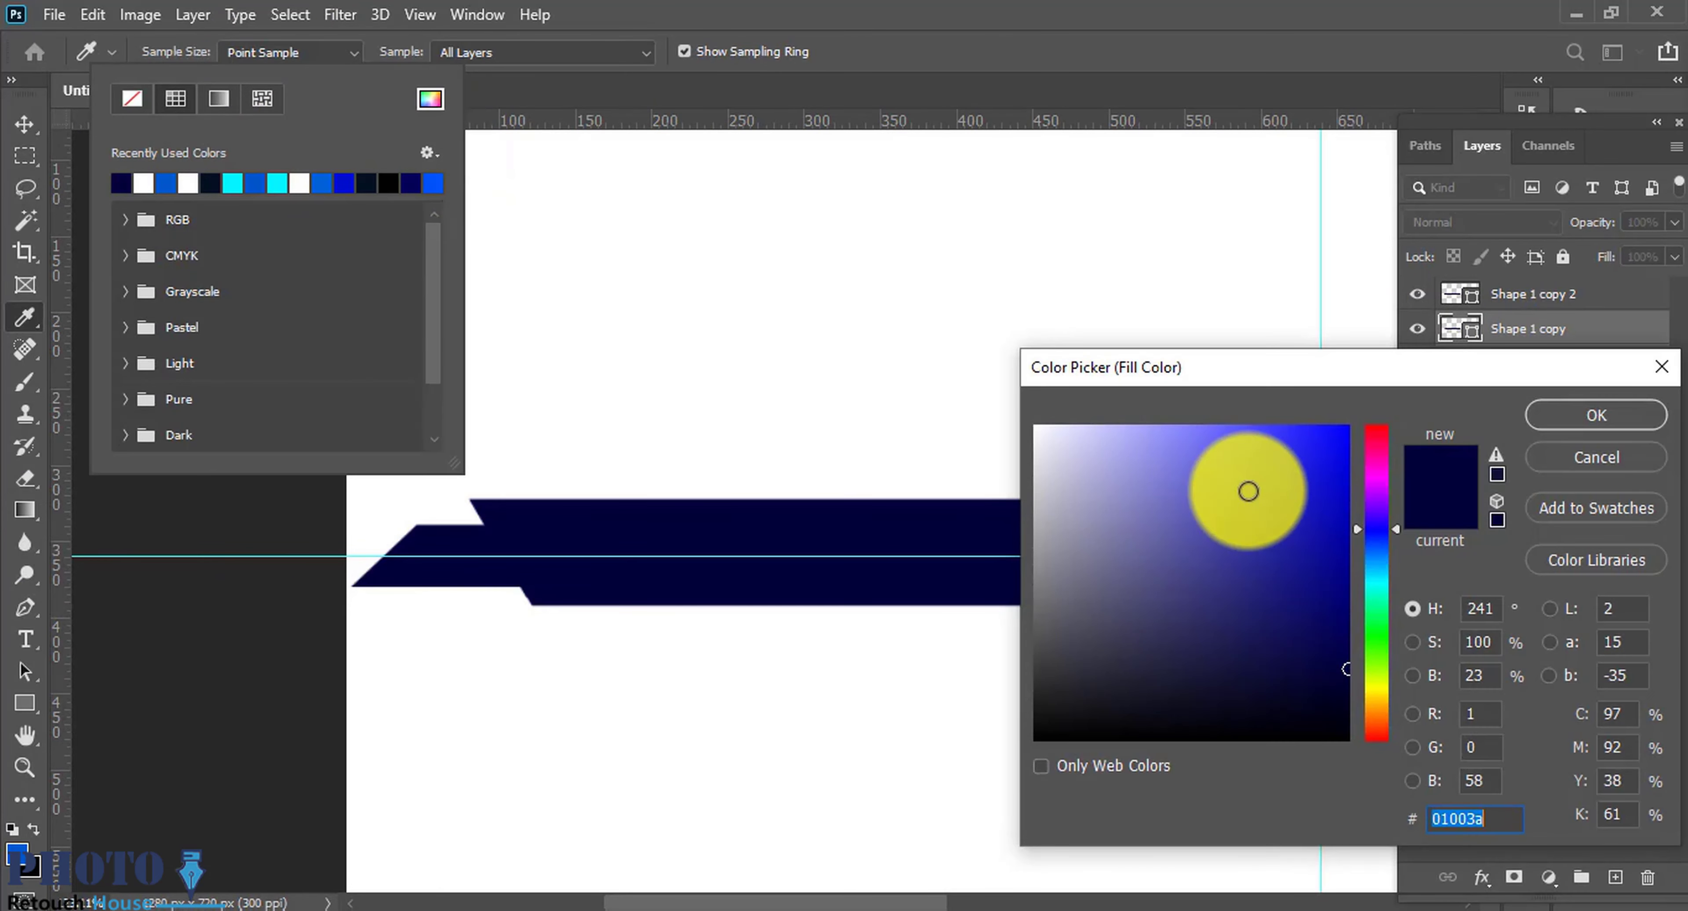
pyautogui.moveTo(1376, 491)
pyautogui.mouseDown()
pyautogui.moveTo(1385, 450)
pyautogui.moveTo(1358, 431)
pyautogui.mouseUp()
pyautogui.click(1345, 433)
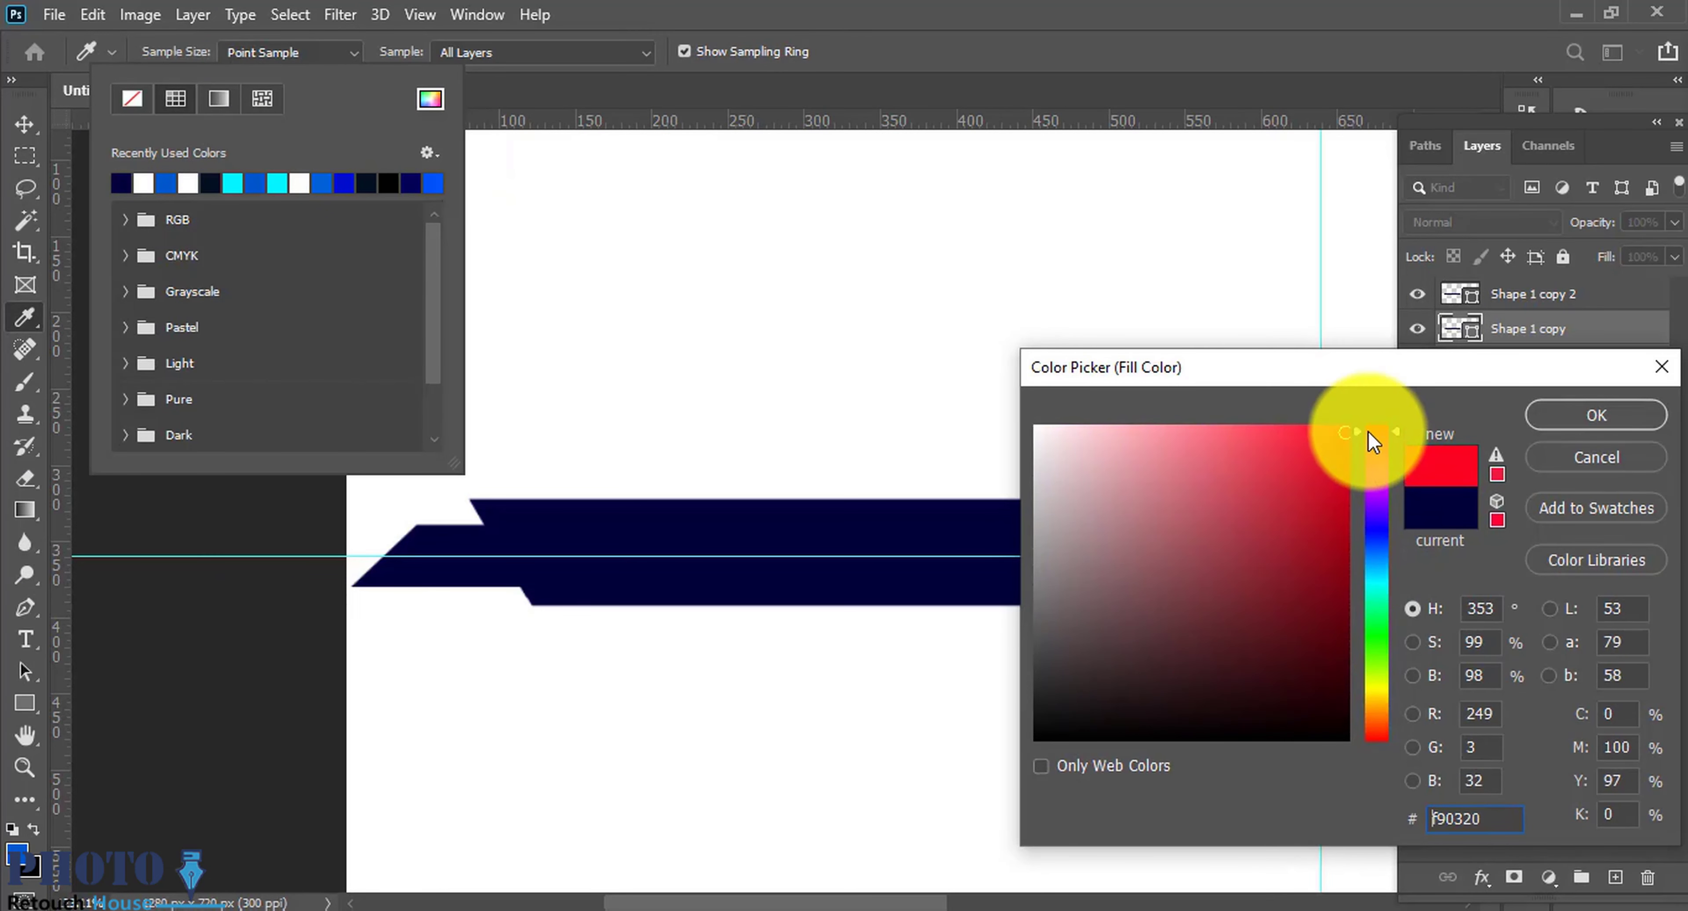
pyautogui.click(1596, 415)
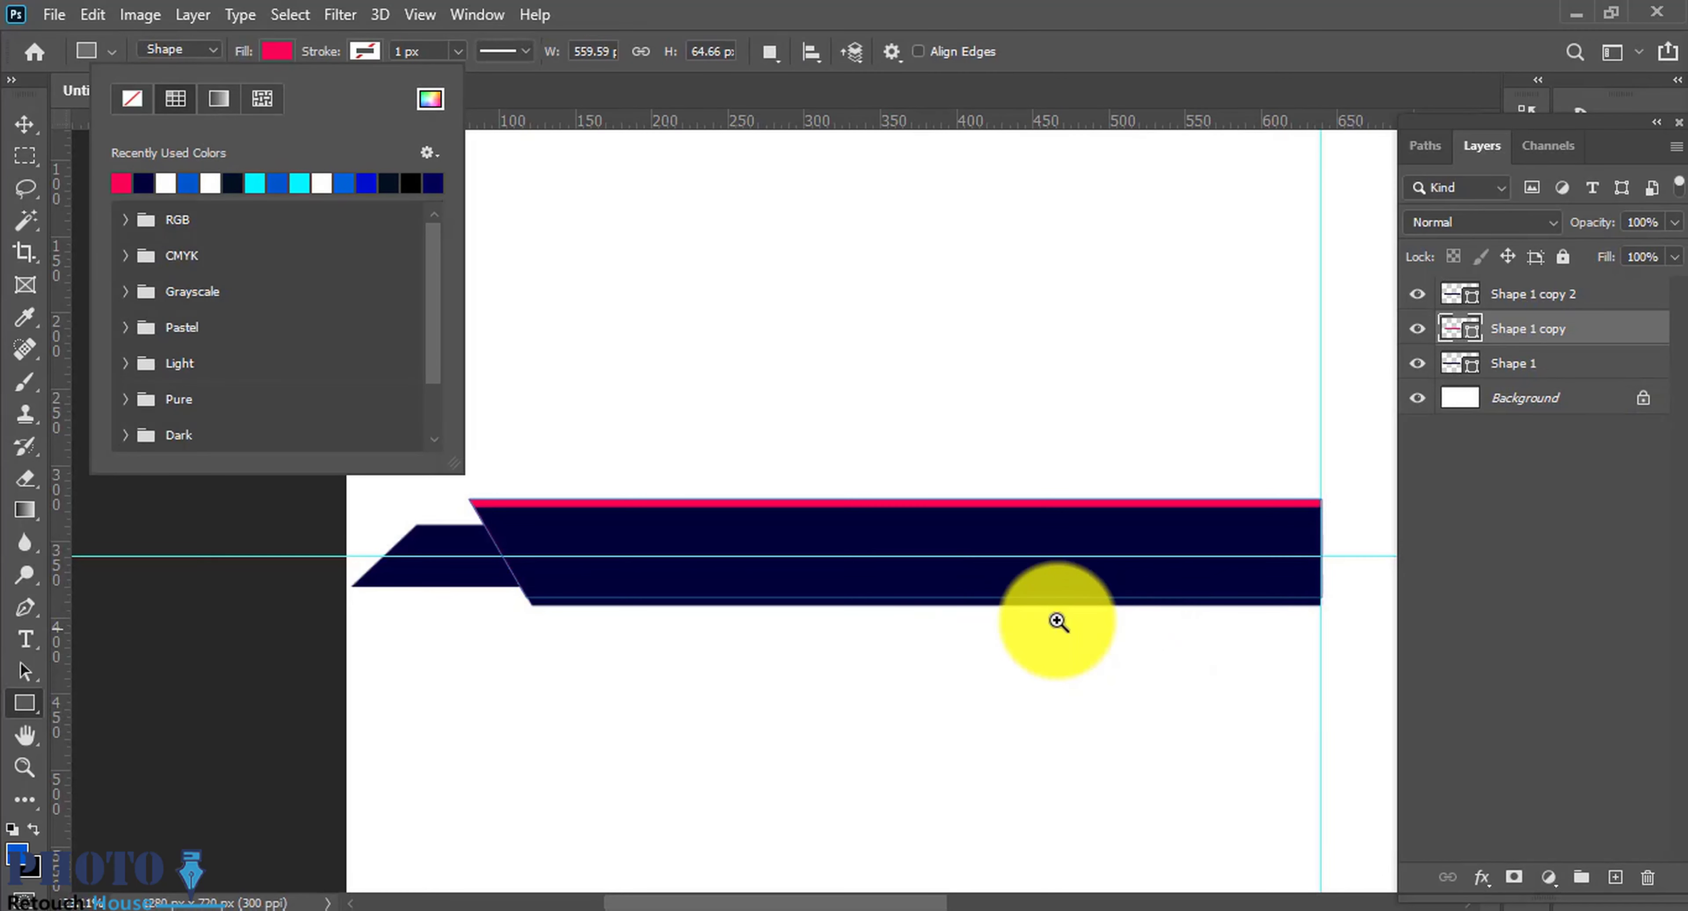
pyautogui.click(25, 123)
# Step: Nudge Shape 1 copy's left edge slightly to adjust its width
pyautogui.click(791, 645)
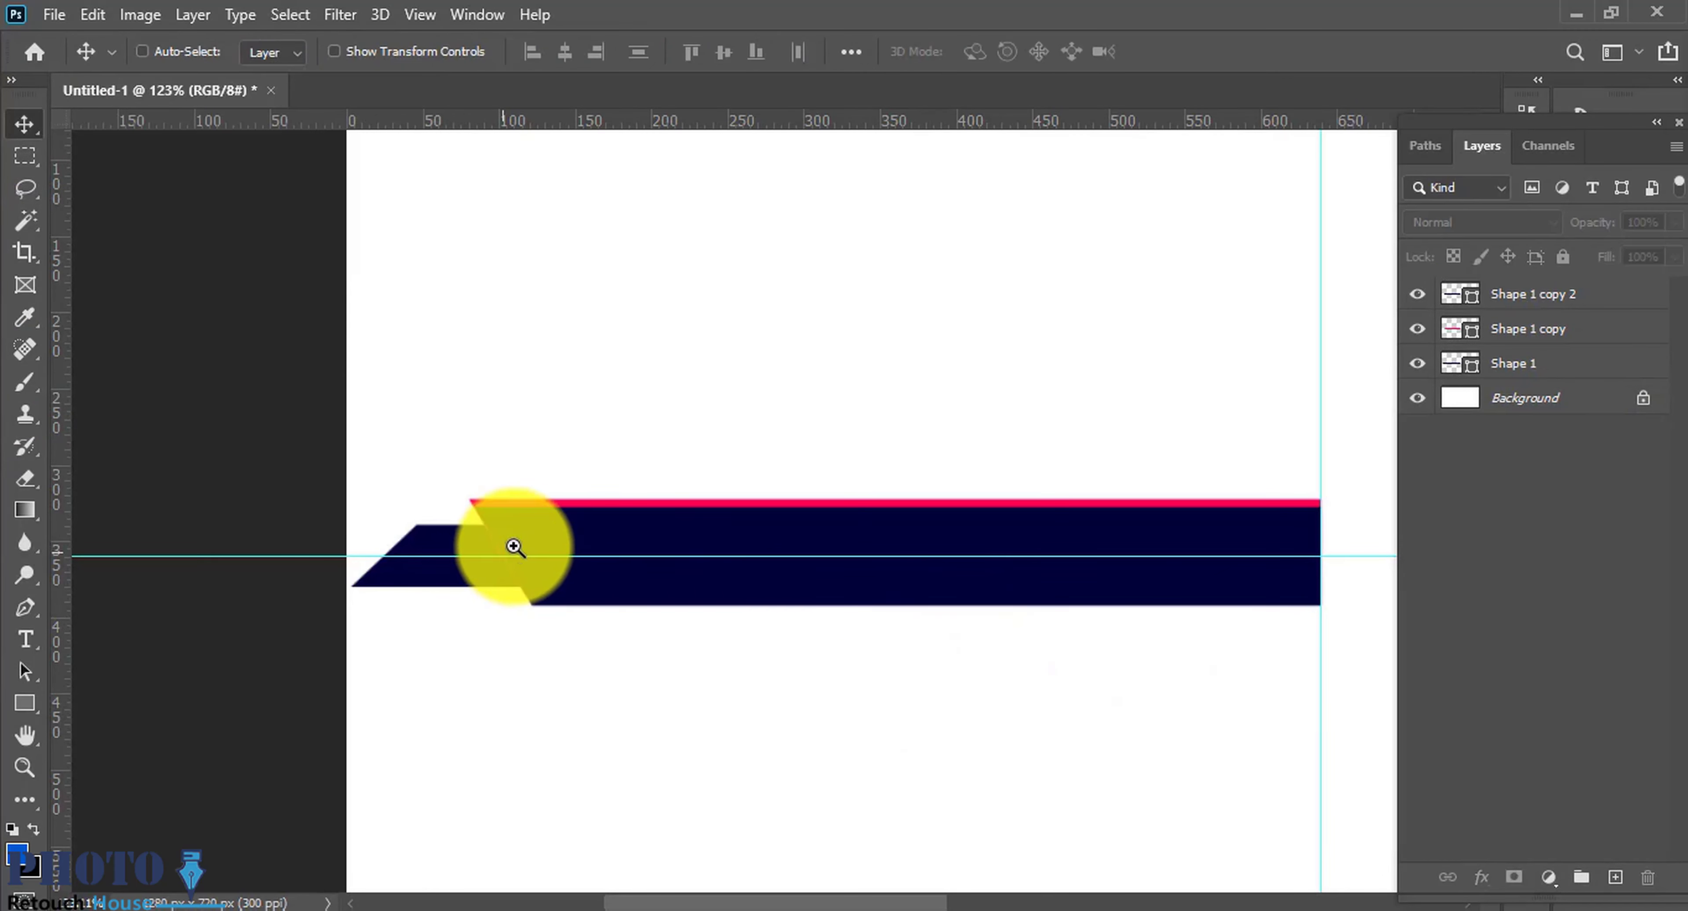
pyautogui.scroll(4, 508, 546)
pyautogui.scroll(1, 496, 489)
pyautogui.click(502, 448)
pyautogui.hotkey('ctrl', 't')
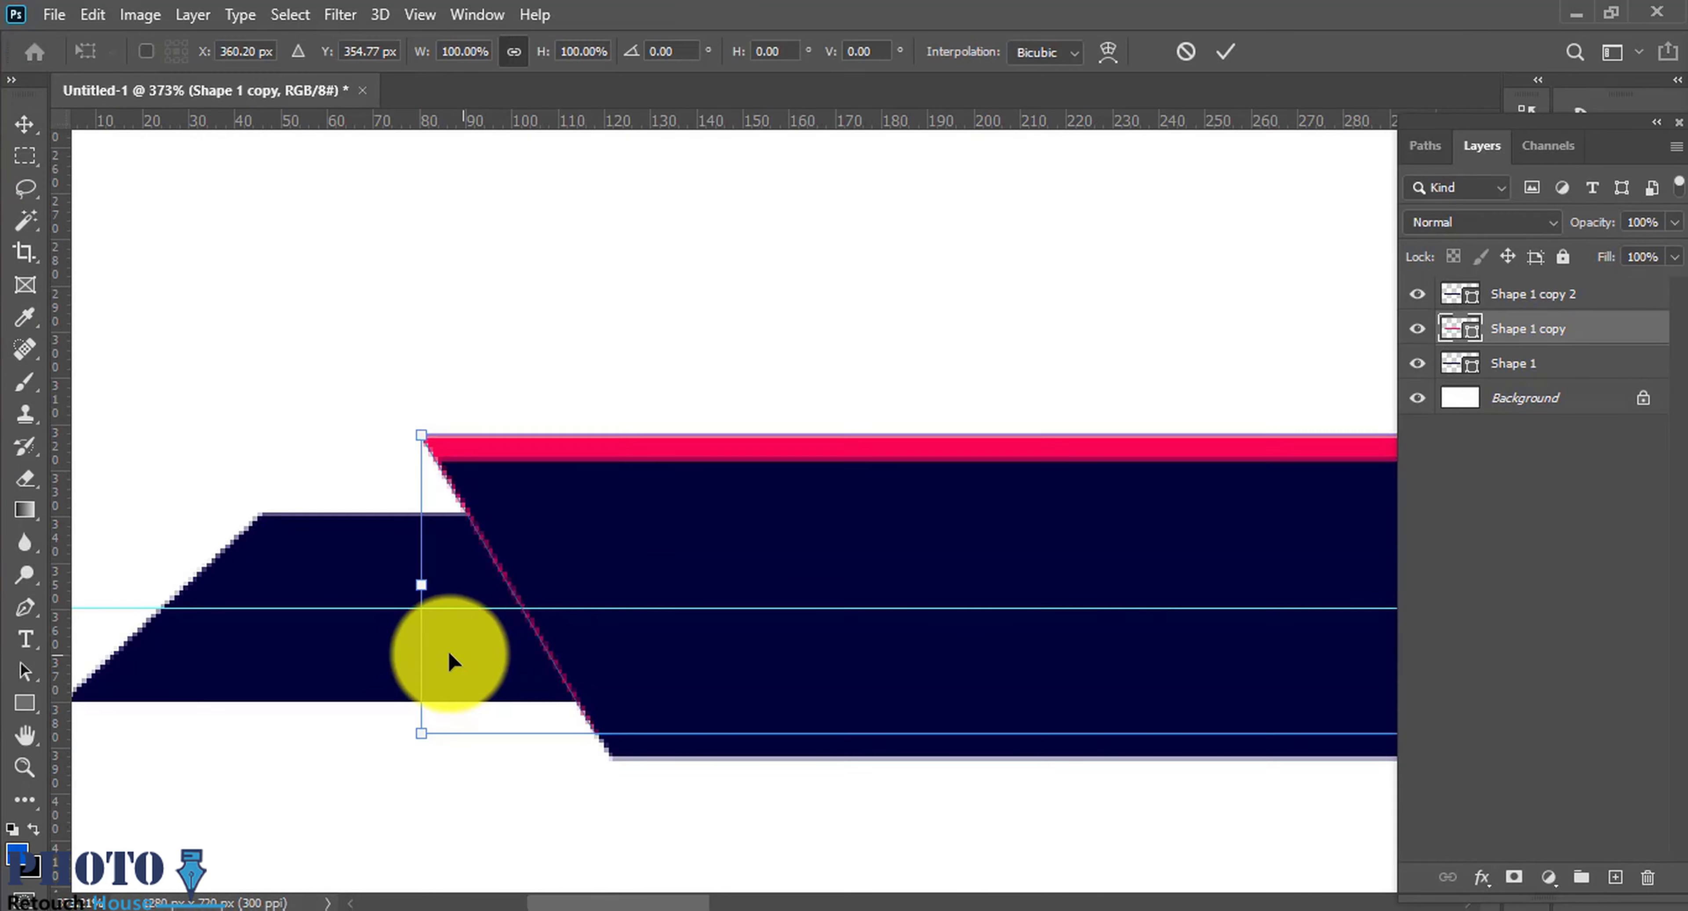
pyautogui.scroll(3, 439, 580)
pyautogui.moveTo(408, 548); pyautogui.dragTo(411, 548)
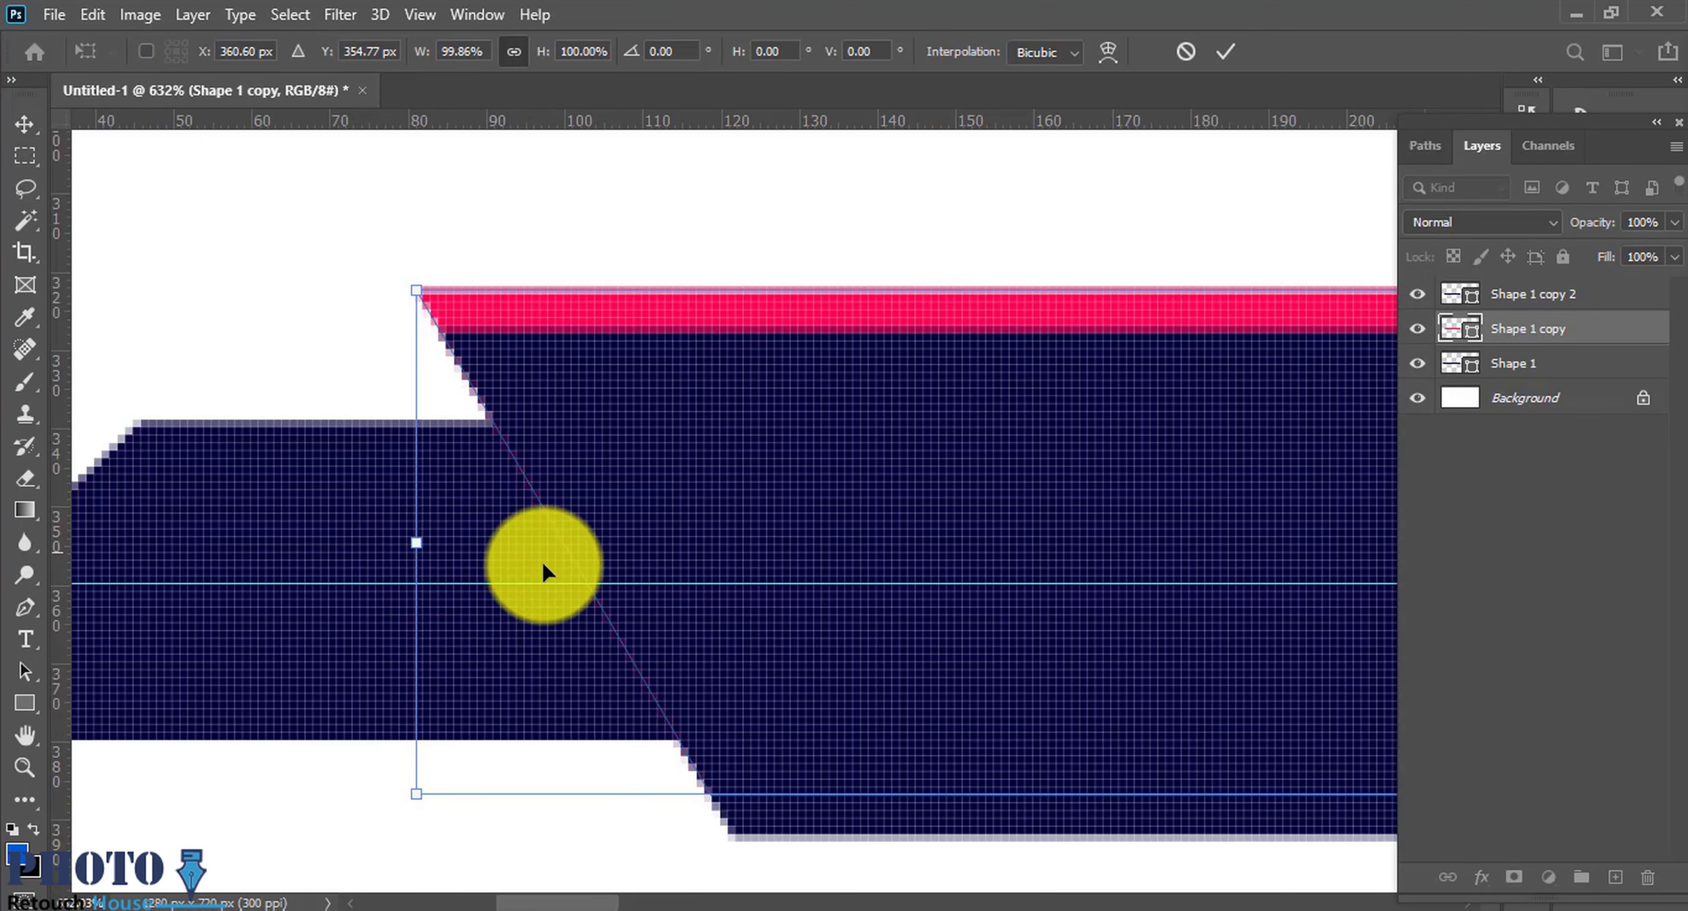
pyautogui.scroll(-1, 553, 574)
pyautogui.press('Return')
# Step: Select Shape 1 and remove the horizontal guide
pyautogui.scroll(-5, 655, 643)
pyautogui.scroll(-1, 602, 648)
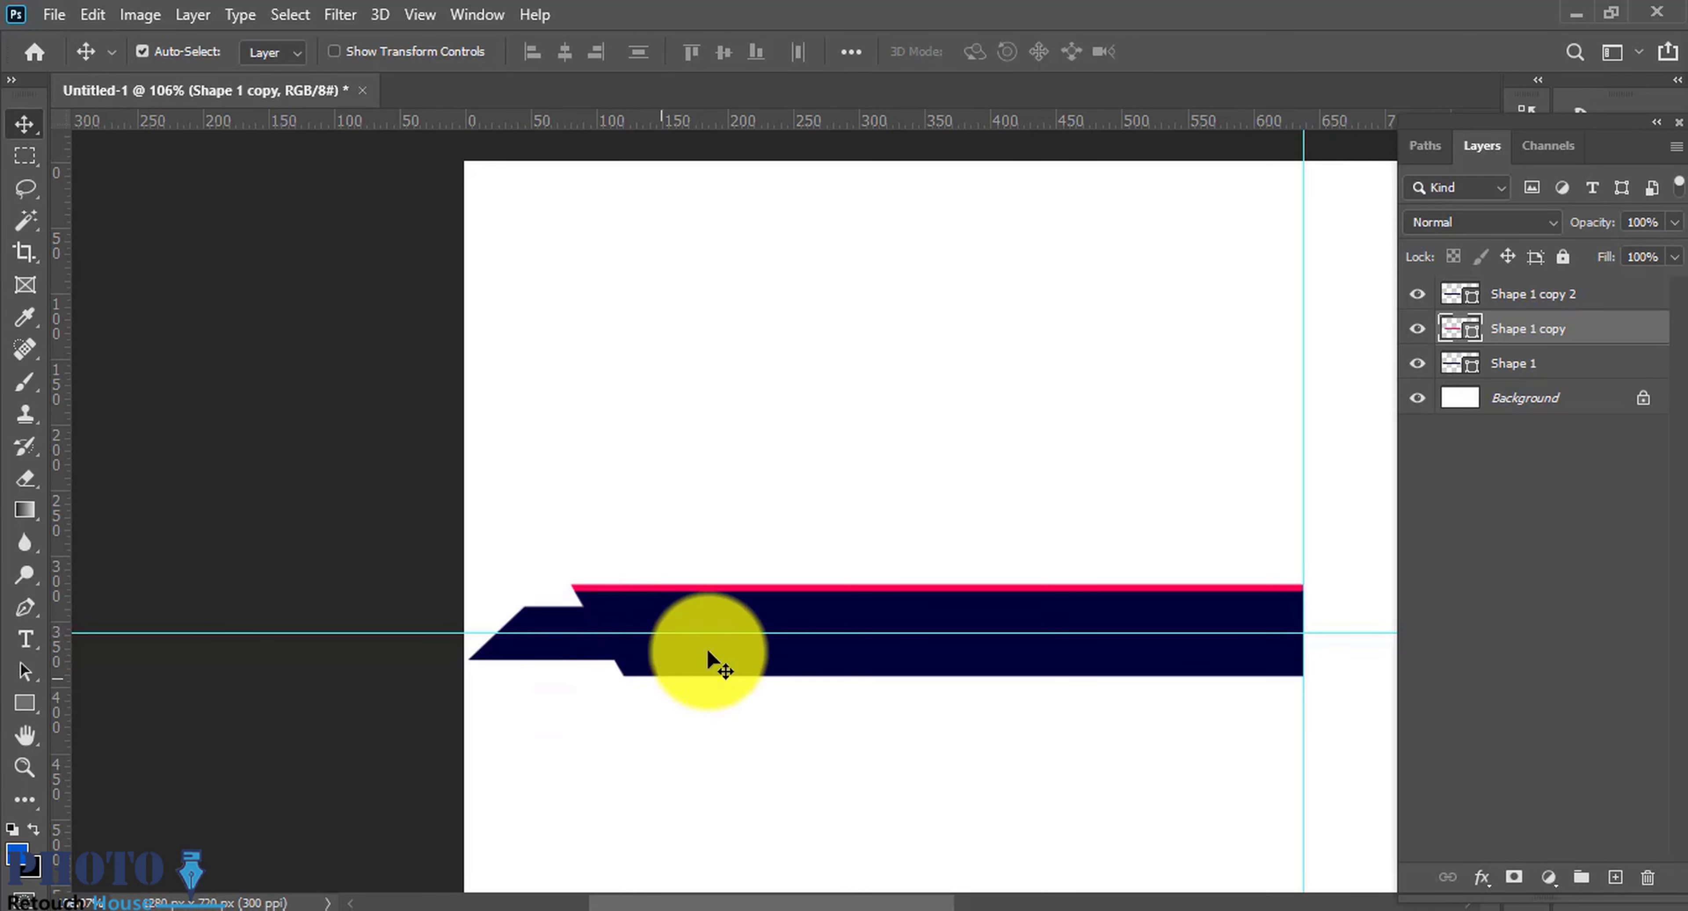
pyautogui.scroll(1, 459, 649)
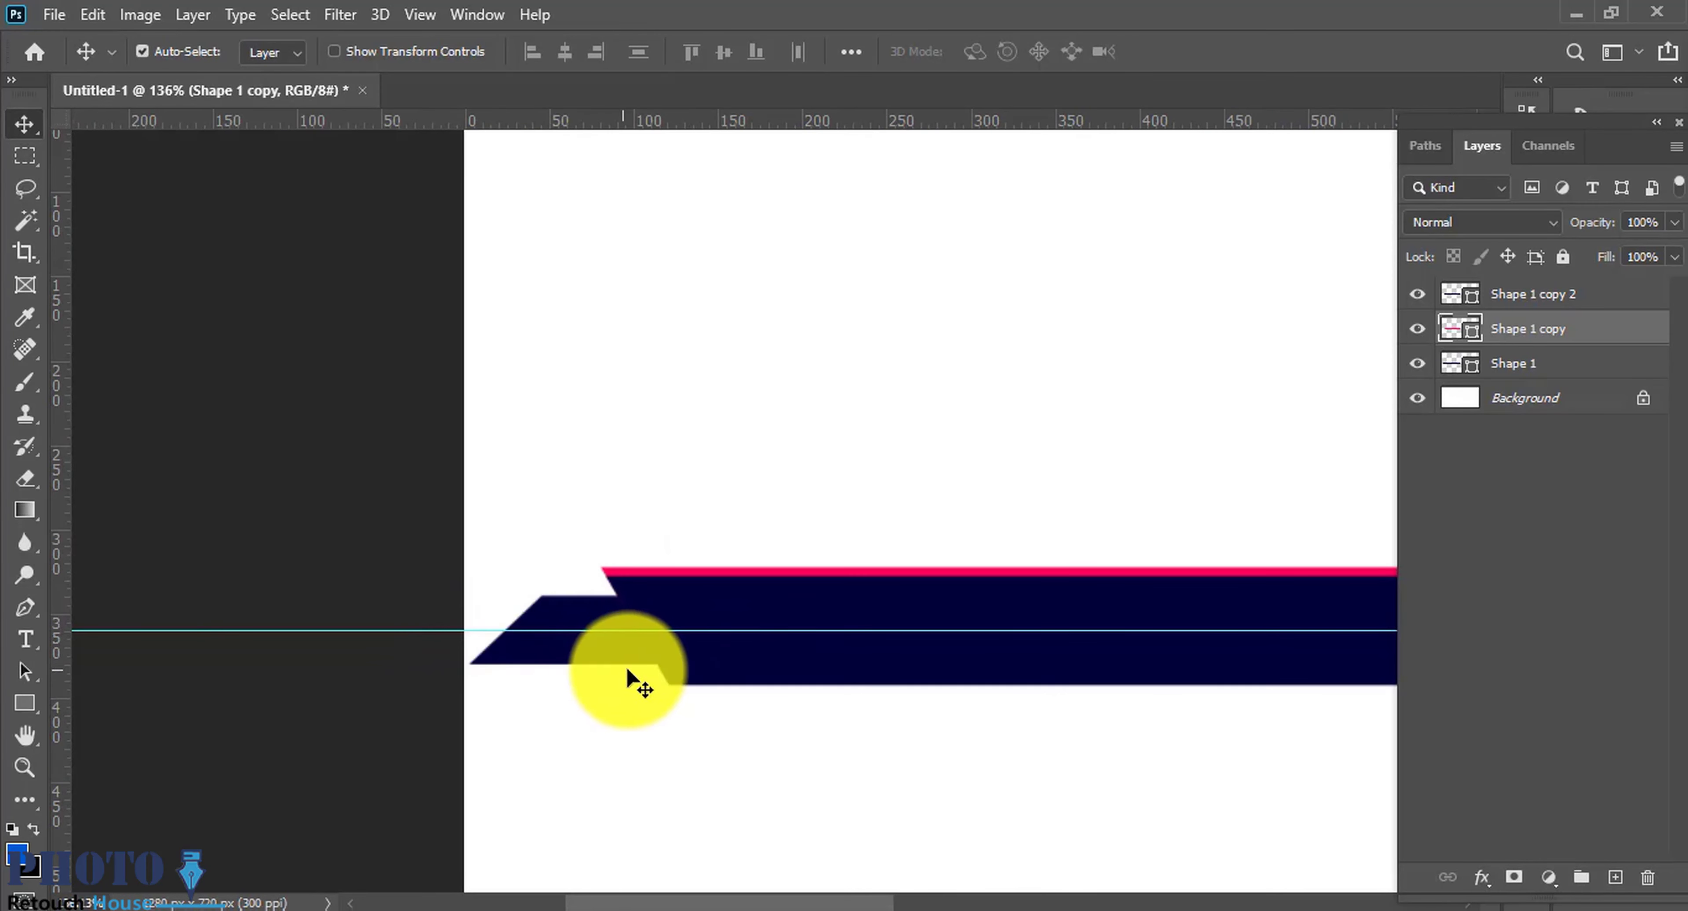
pyautogui.scroll(4, 616, 656)
pyautogui.click(571, 628)
pyautogui.moveTo(564, 628); pyautogui.dragTo(606, 123)
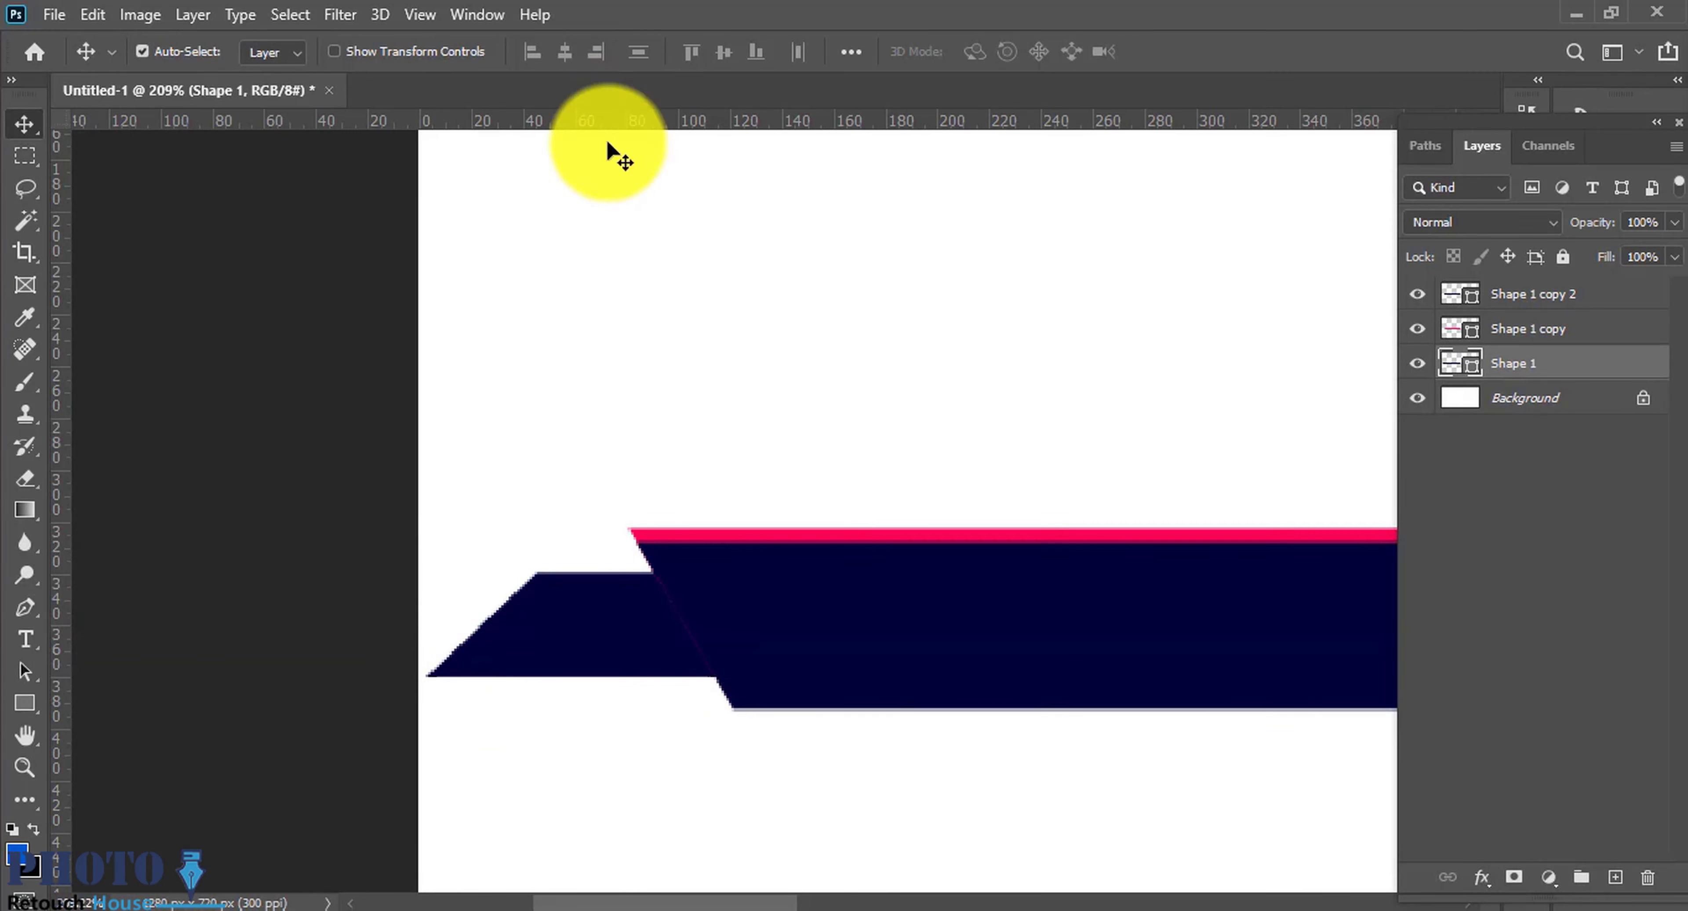
pyautogui.scroll(3, 819, 567)
pyautogui.scroll(-1, 753, 565)
# Step: Pull Shape 1 copy's left edge right so the red strip meets the navy notch
pyautogui.click(681, 466)
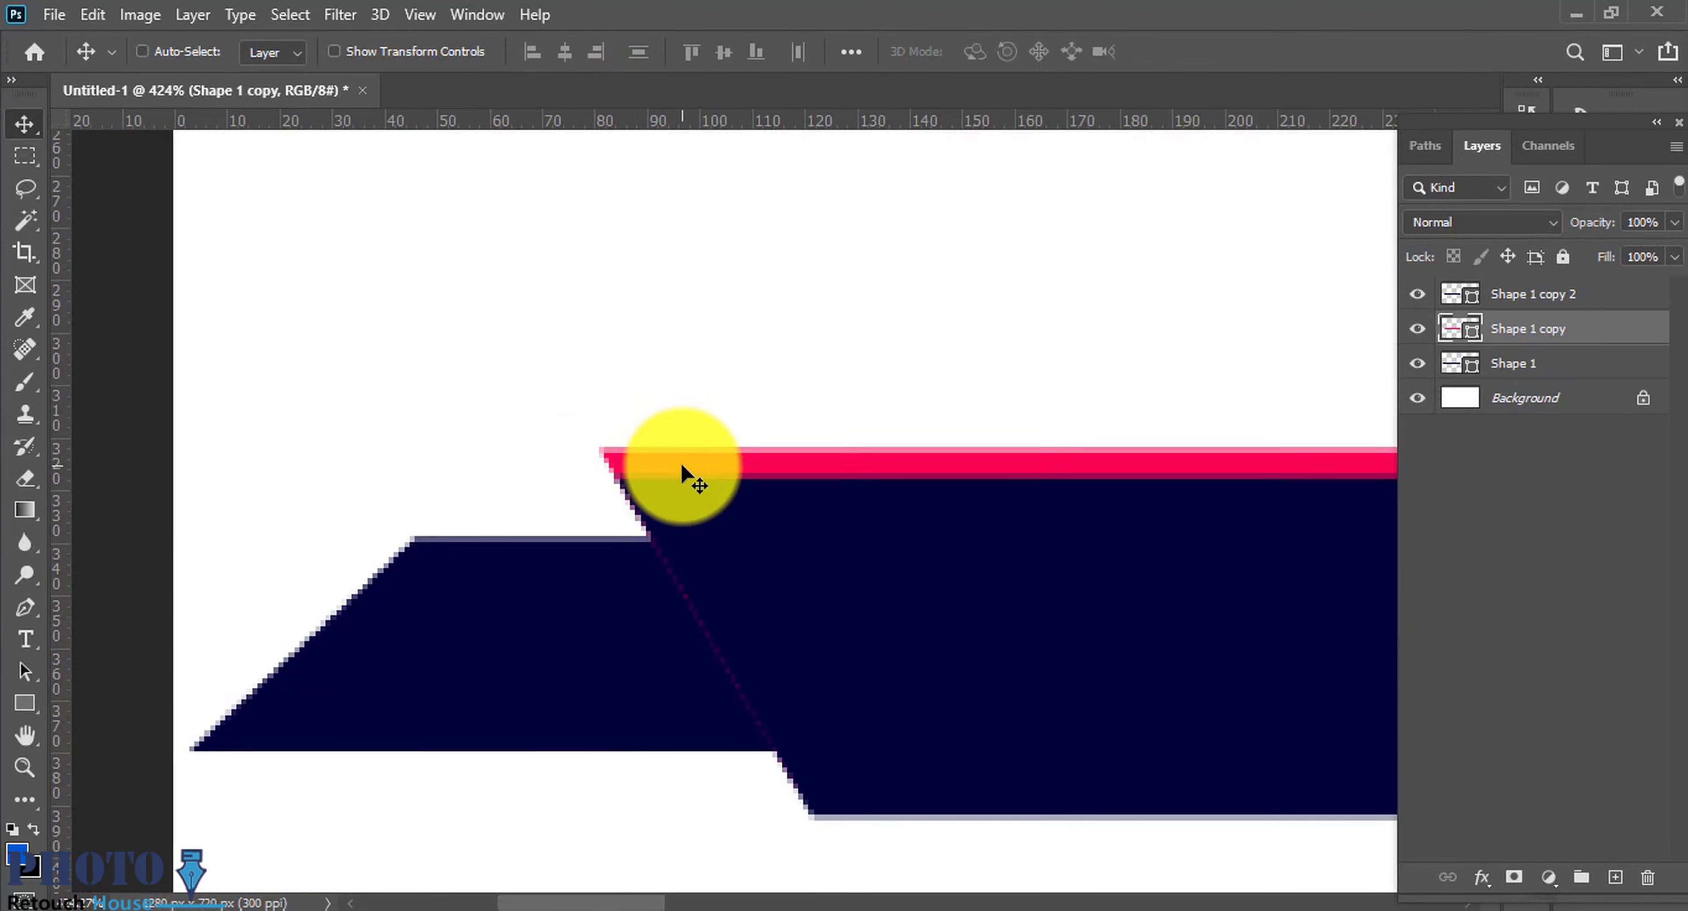
pyautogui.hotkey('ctrl', 't')
pyautogui.scroll(2, 739, 652)
pyautogui.scroll(1, 655, 609)
pyautogui.moveTo(526, 552); pyautogui.dragTo(548, 549)
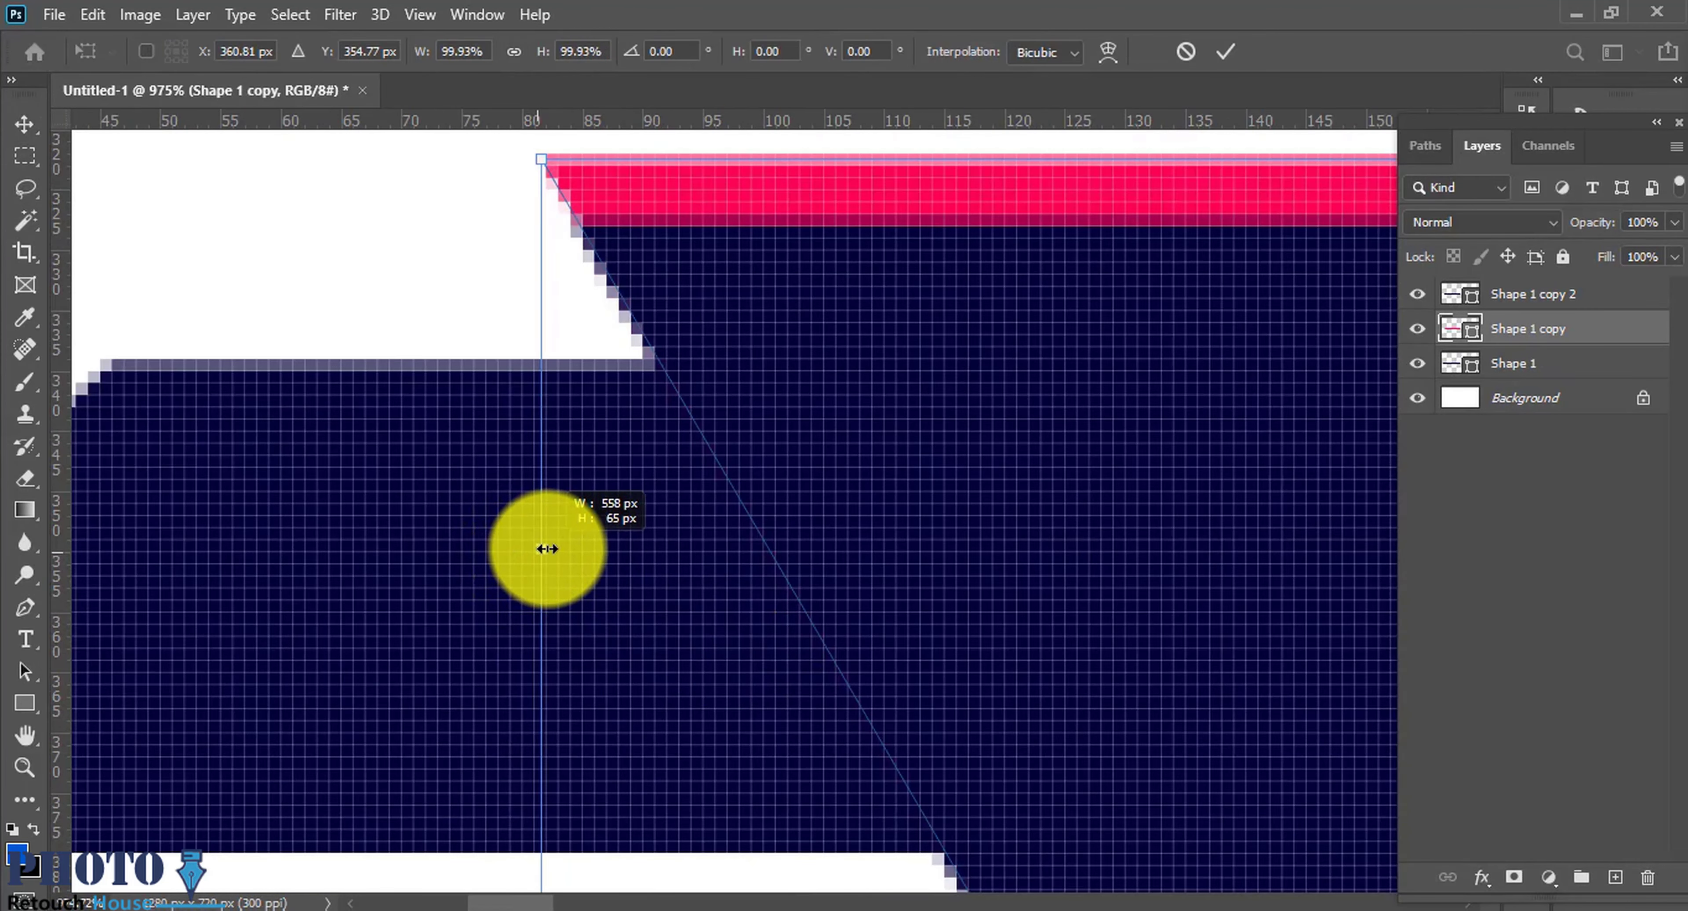
pyautogui.press('Return')
pyautogui.scroll(-5, 695, 570)
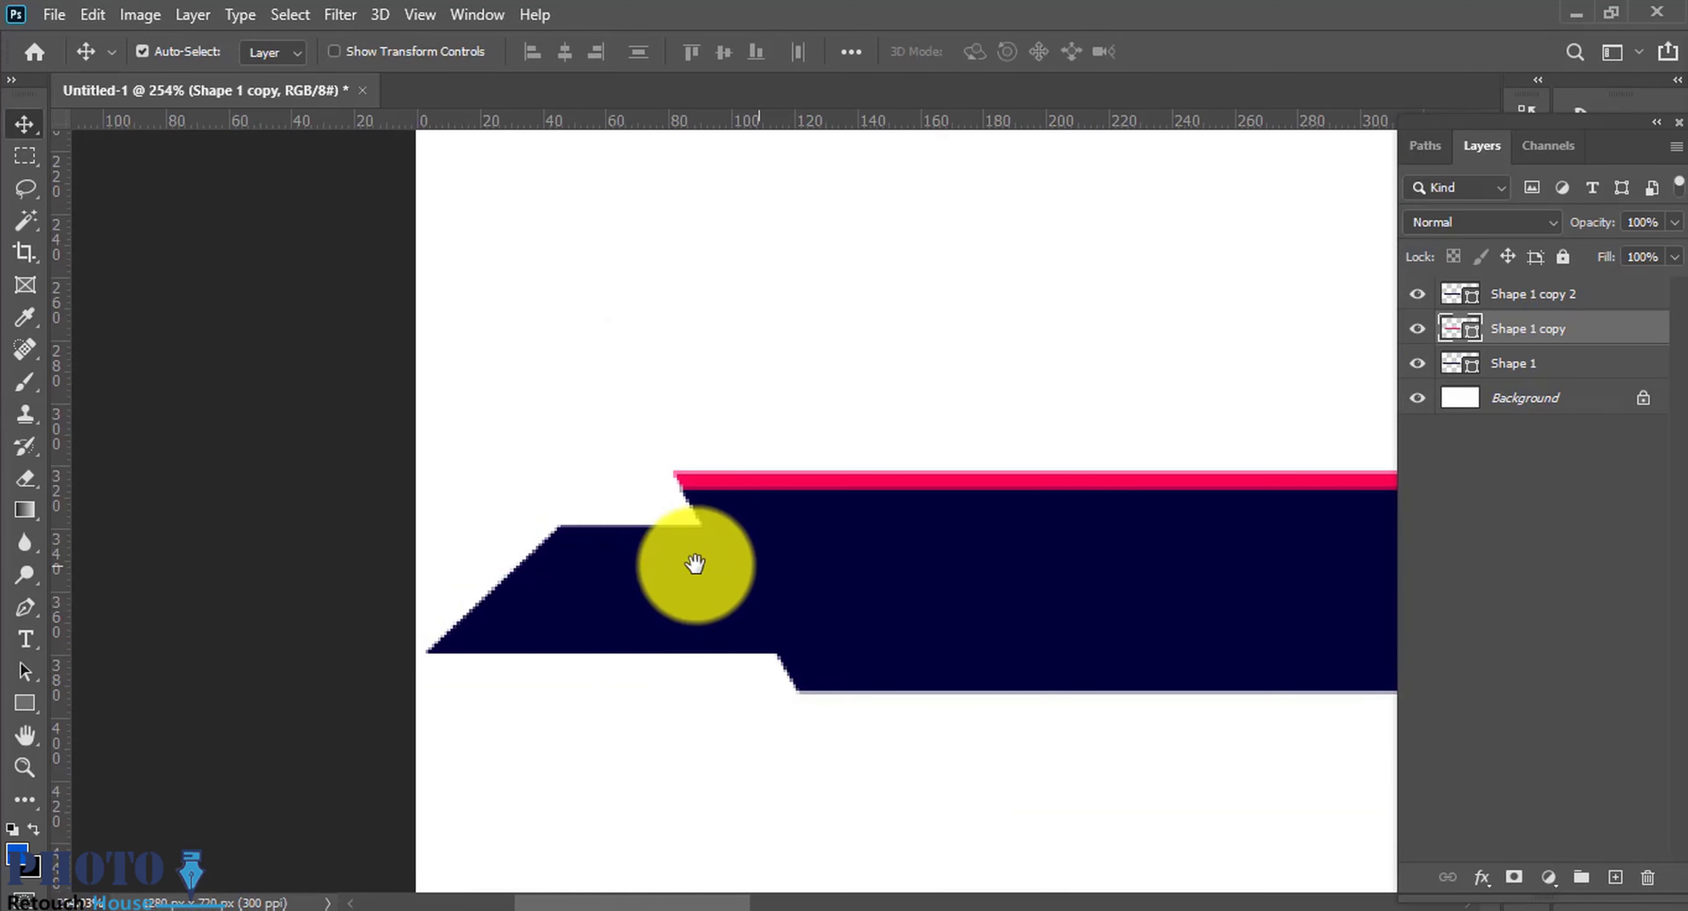
pyautogui.hotkey('ctrl', 'r')
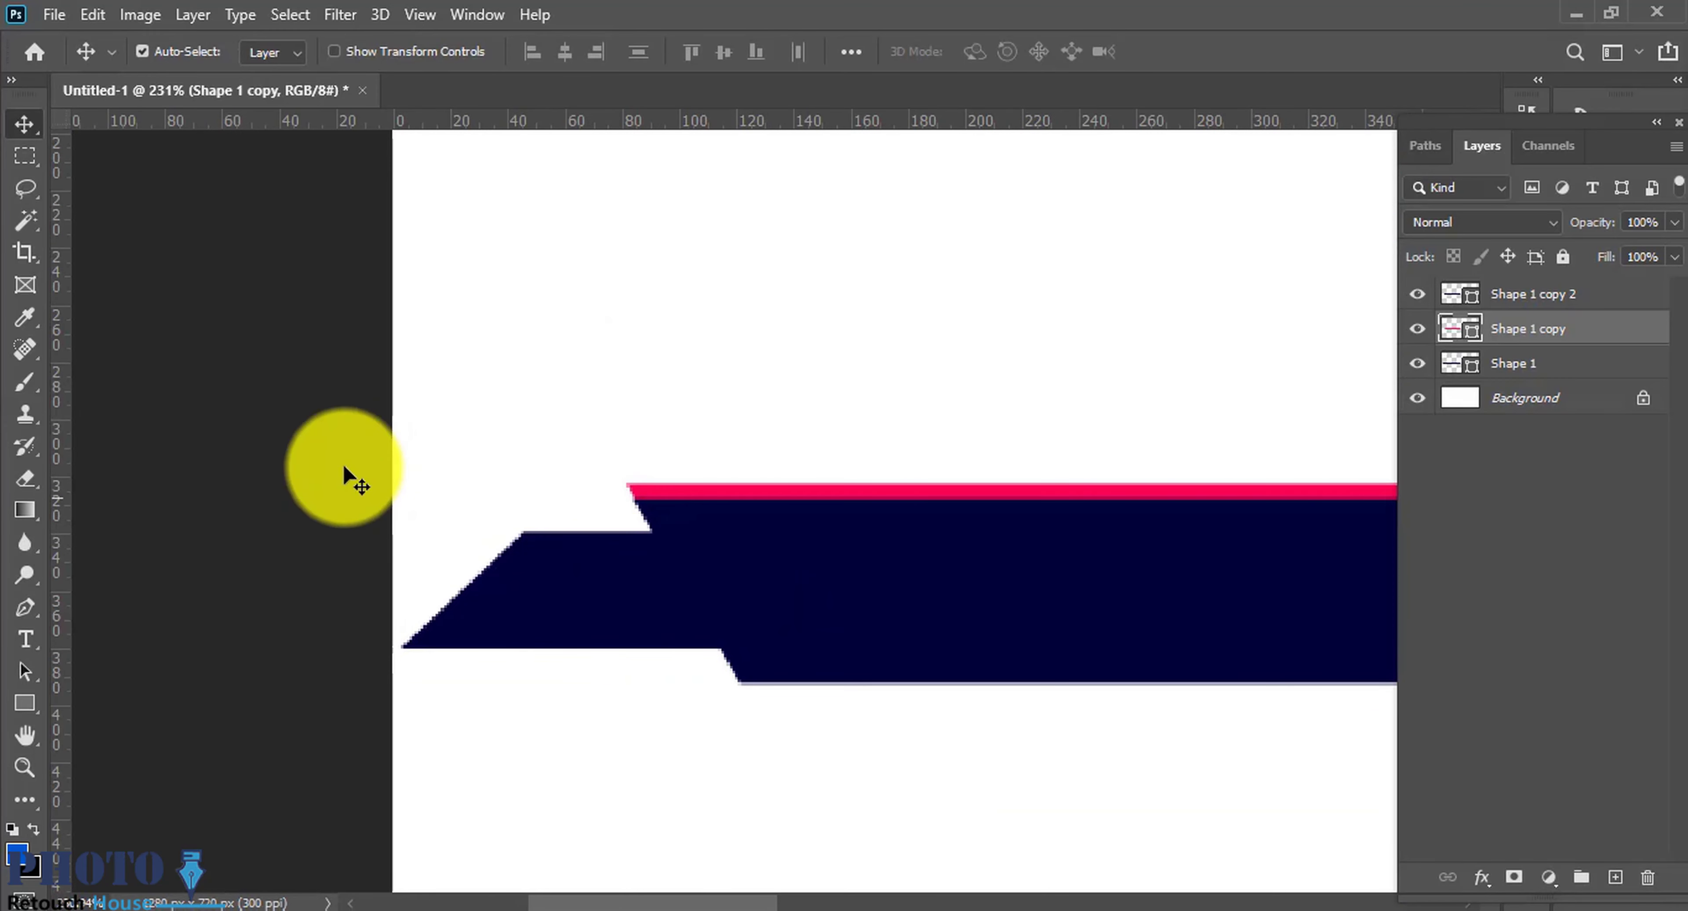
# Step: Draw a small upright pink rectangle on the banner's left end
pyautogui.click(25, 702)
pyautogui.scroll(5, 583, 557)
pyautogui.moveTo(531, 545)
pyautogui.mouseDown()
pyautogui.moveTo(565, 684)
pyautogui.moveTo(591, 689)
pyautogui.mouseUp()
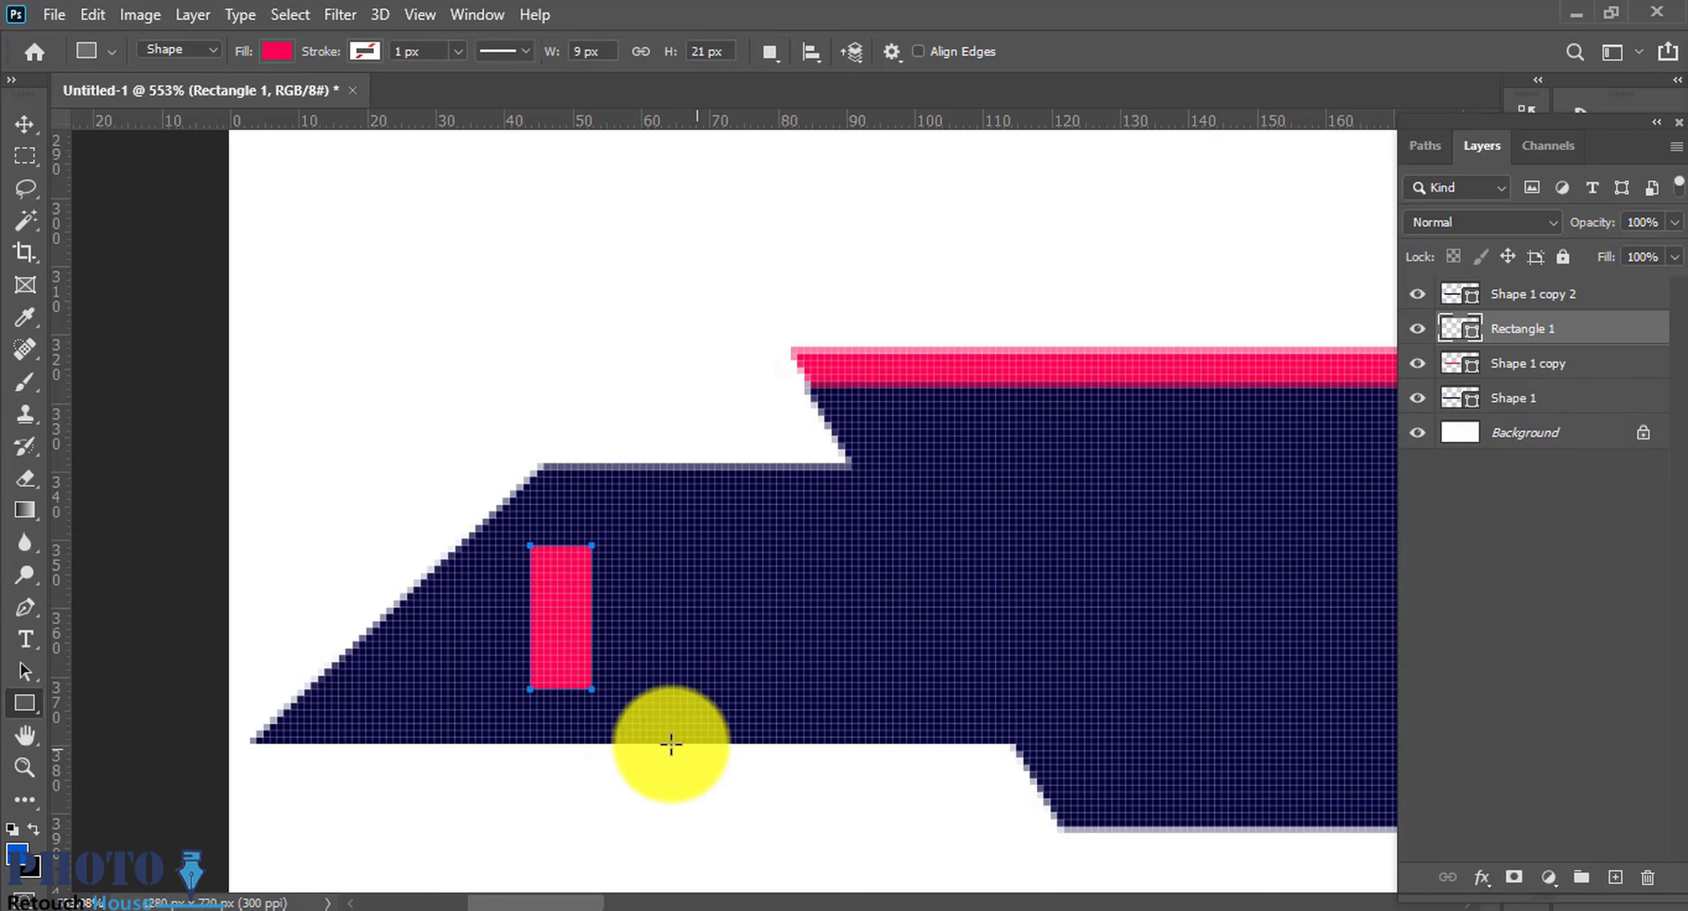
pyautogui.click(25, 123)
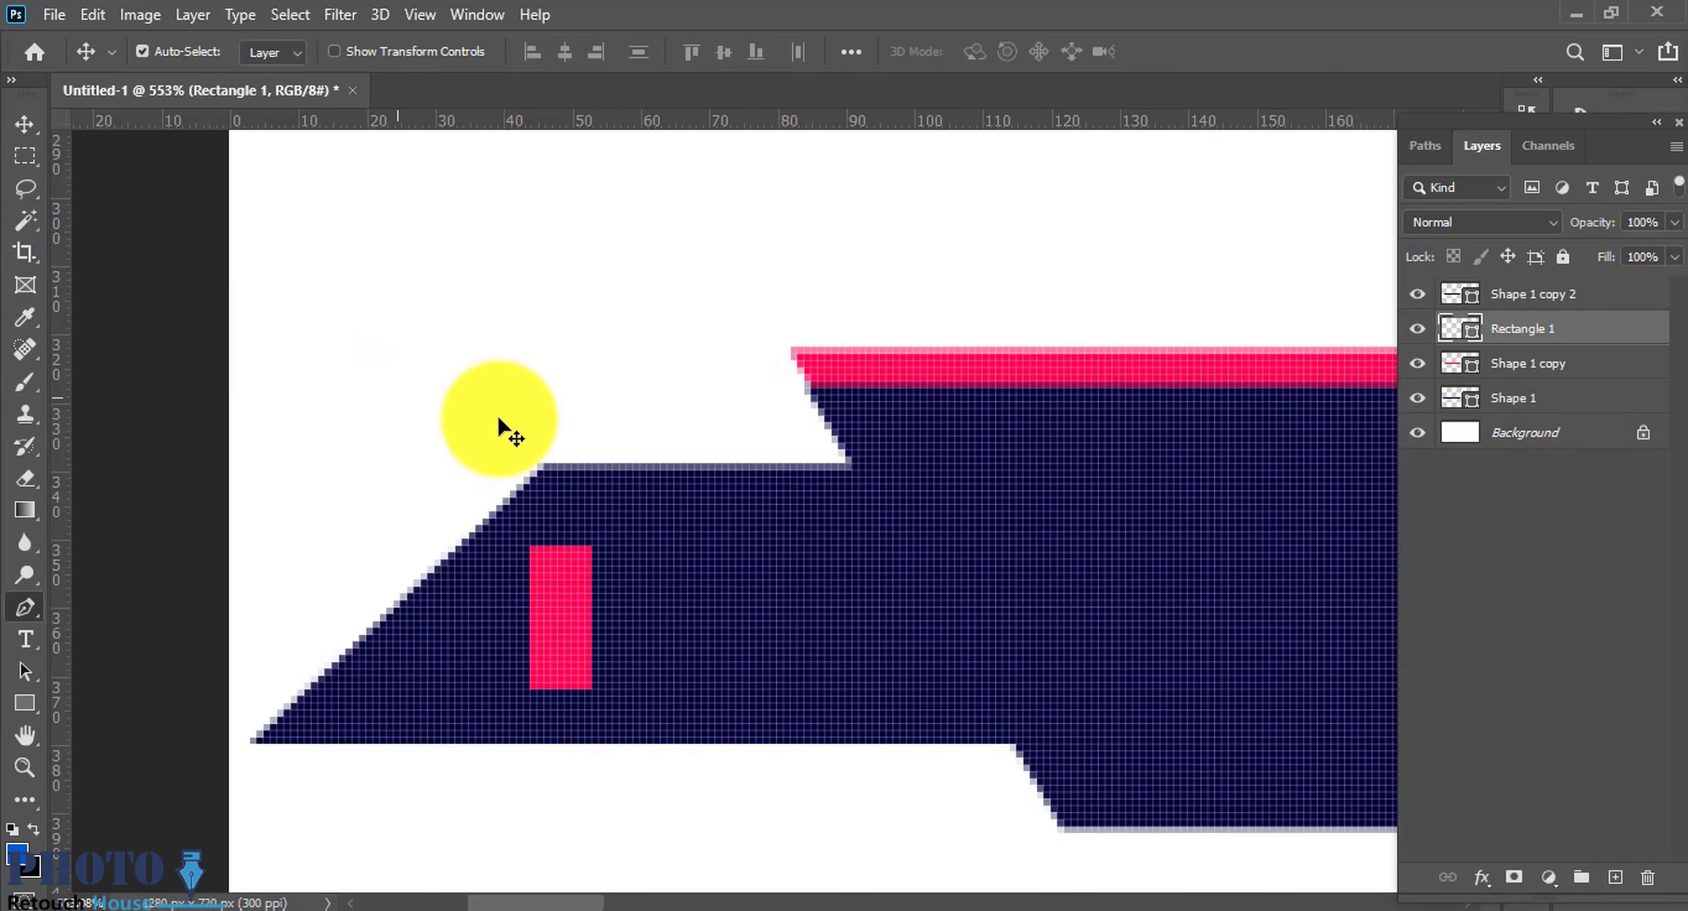
# Step: Shift the rectangle's top corners right to slant it into a stripe
pyautogui.press('p')
pyautogui.moveTo(669, 485); pyautogui.dragTo(360, 570)
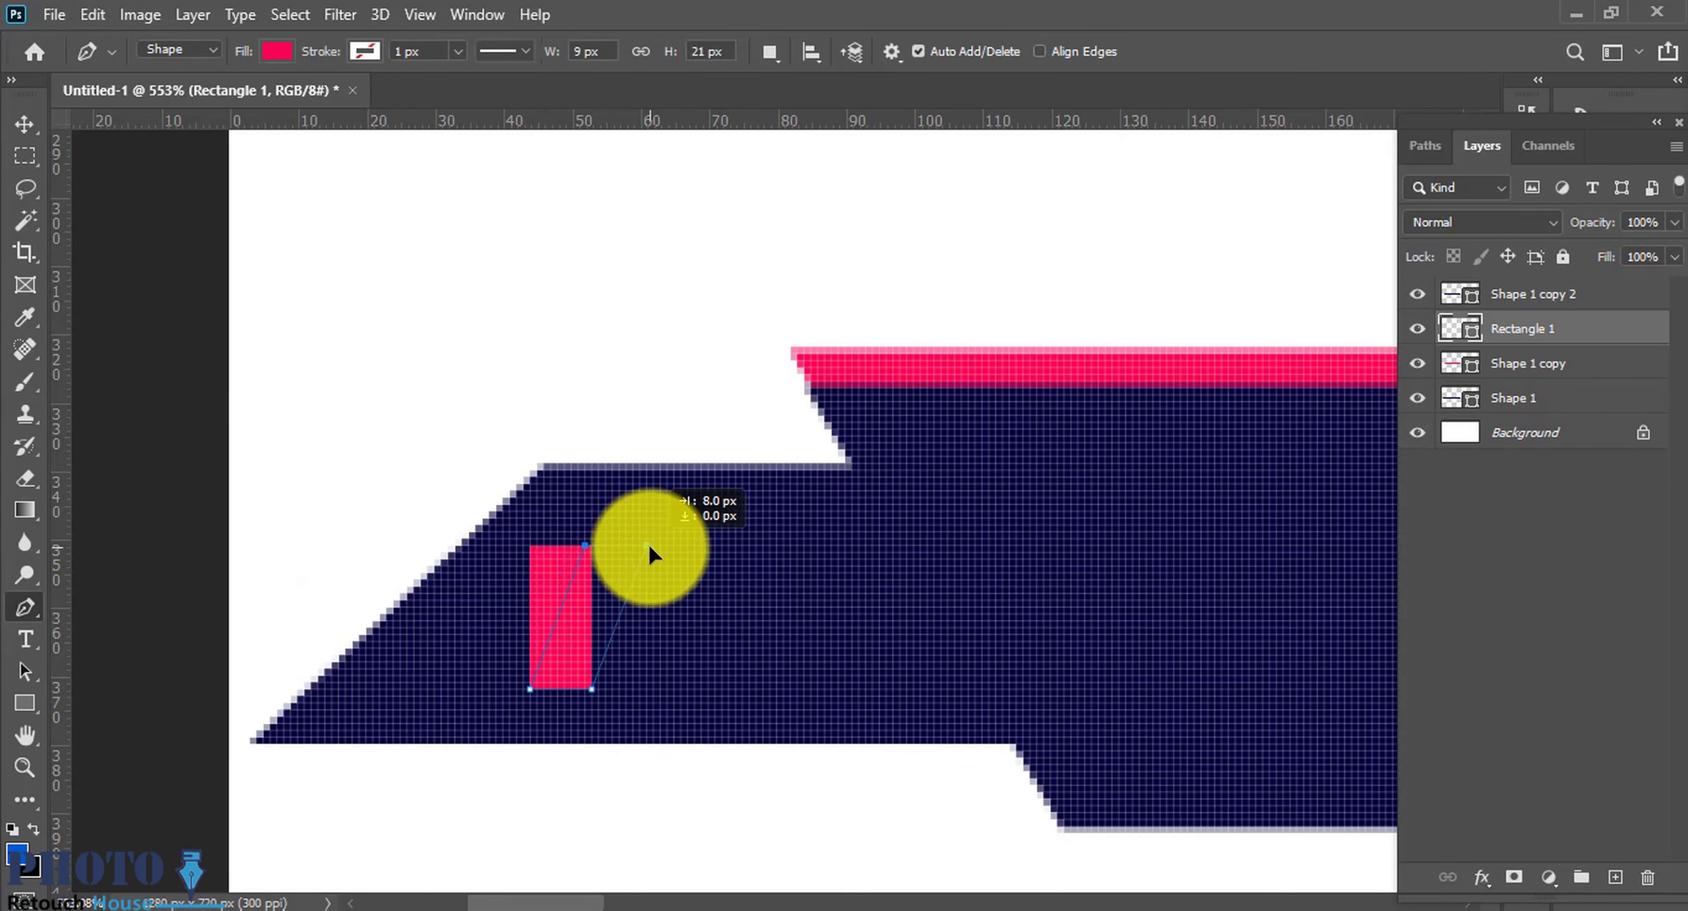
pyautogui.moveTo(649, 547); pyautogui.dragTo(649, 547)
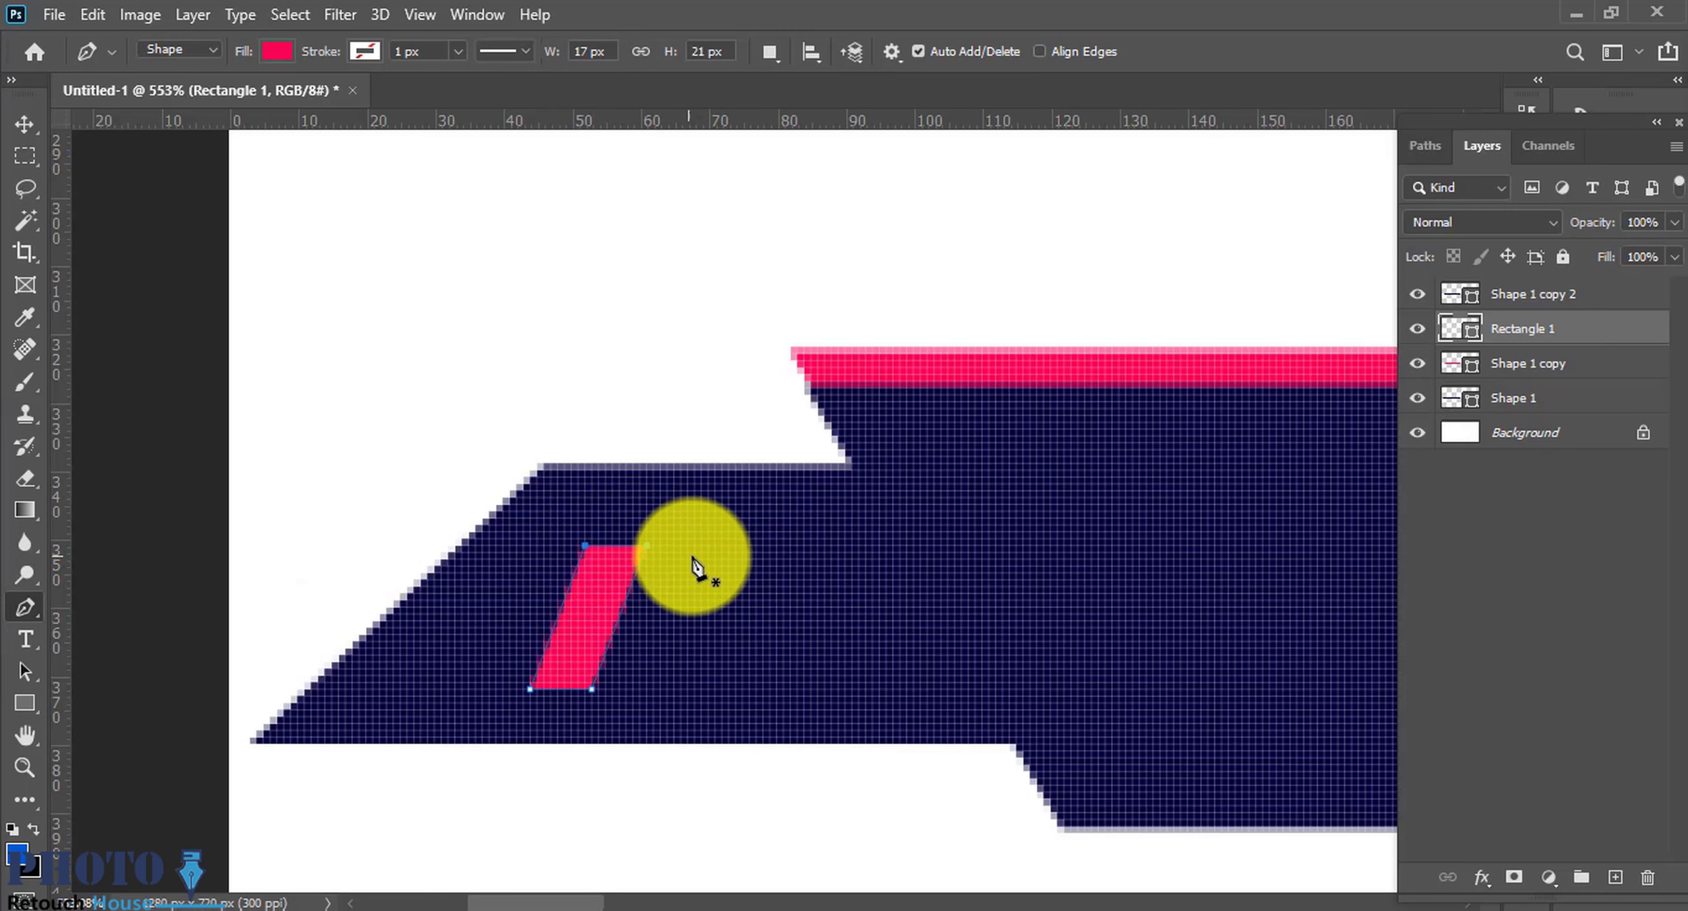
pyautogui.moveTo(699, 548); pyautogui.dragTo(638, 557)
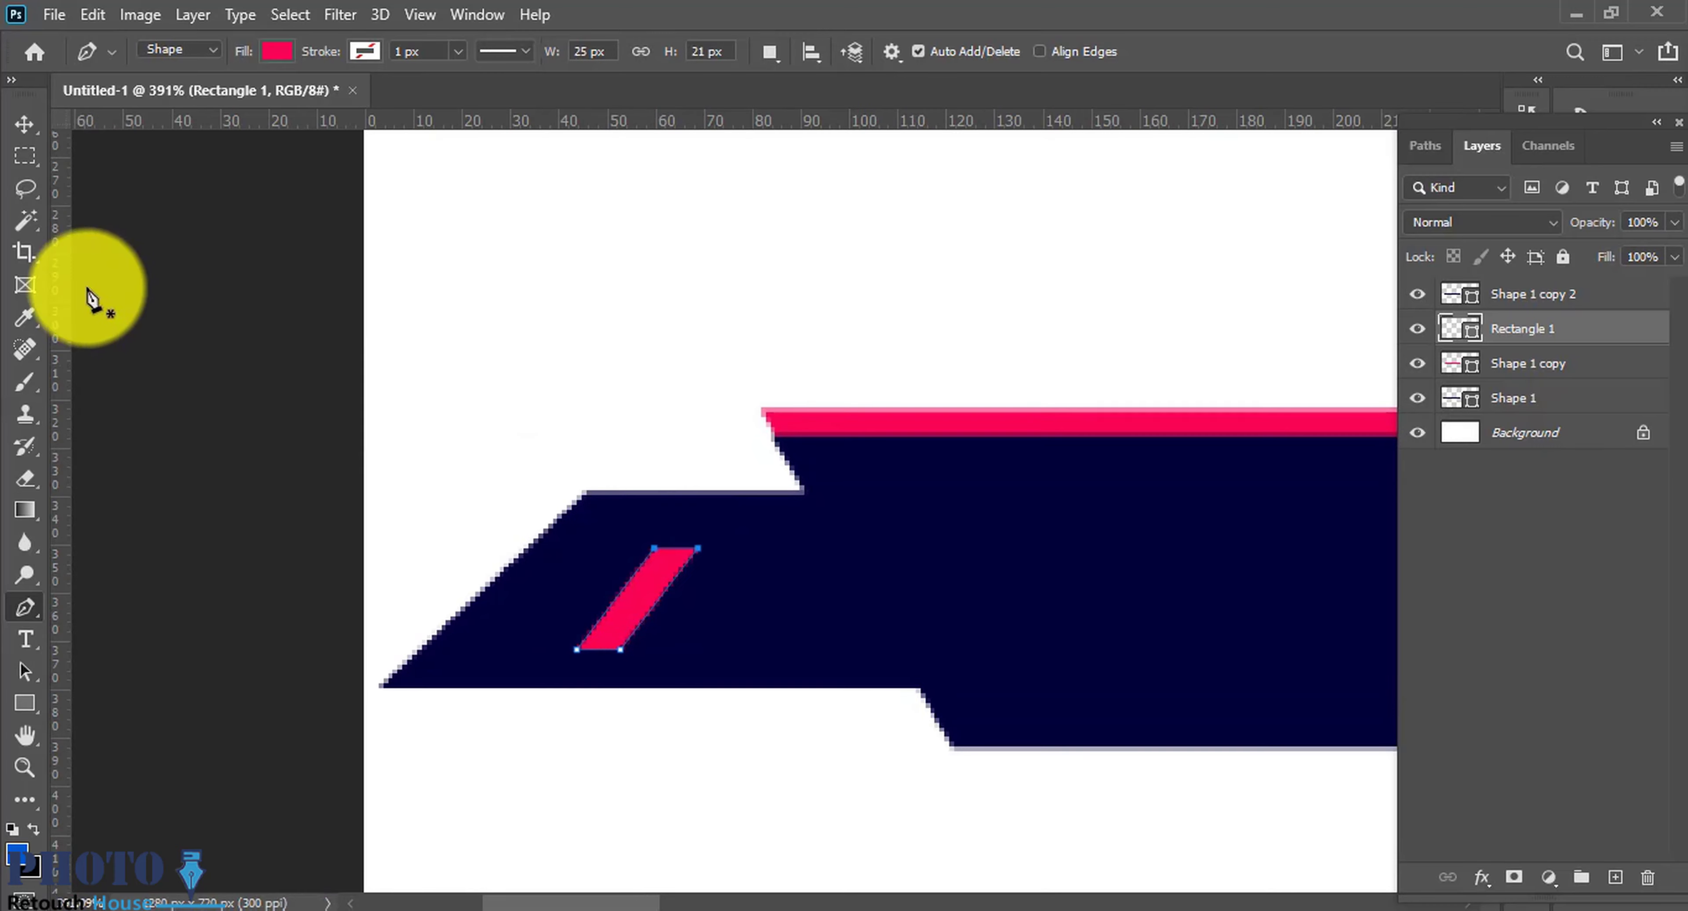
pyautogui.click(25, 124)
pyautogui.moveTo(791, 682); pyautogui.dragTo(751, 709)
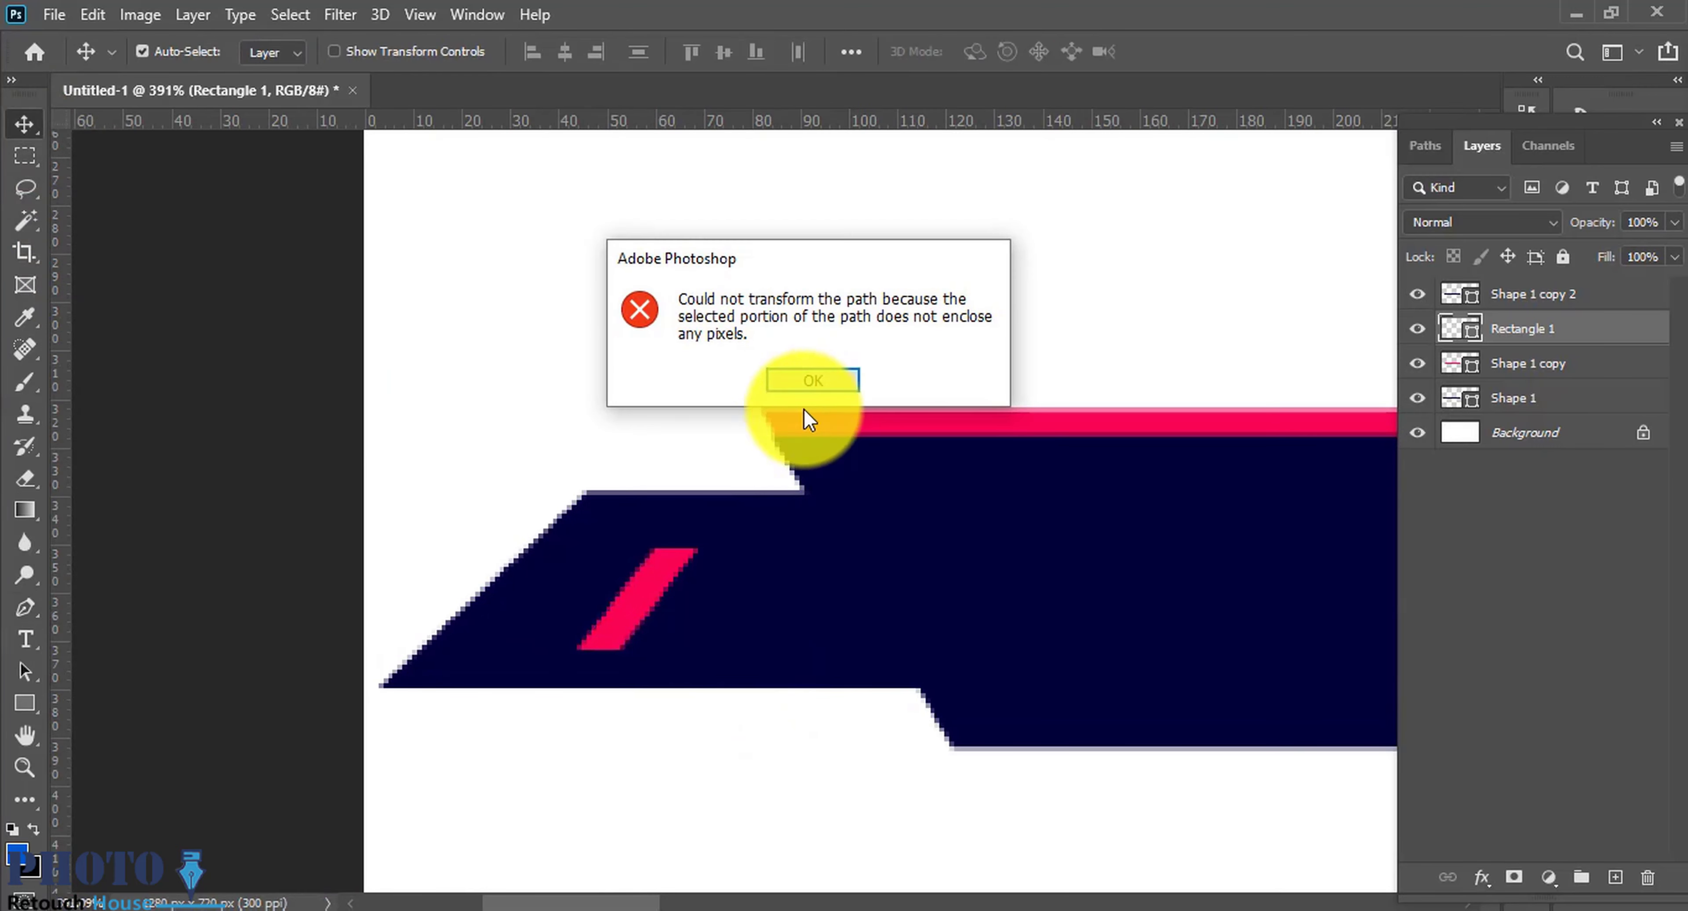
pyautogui.click(811, 380)
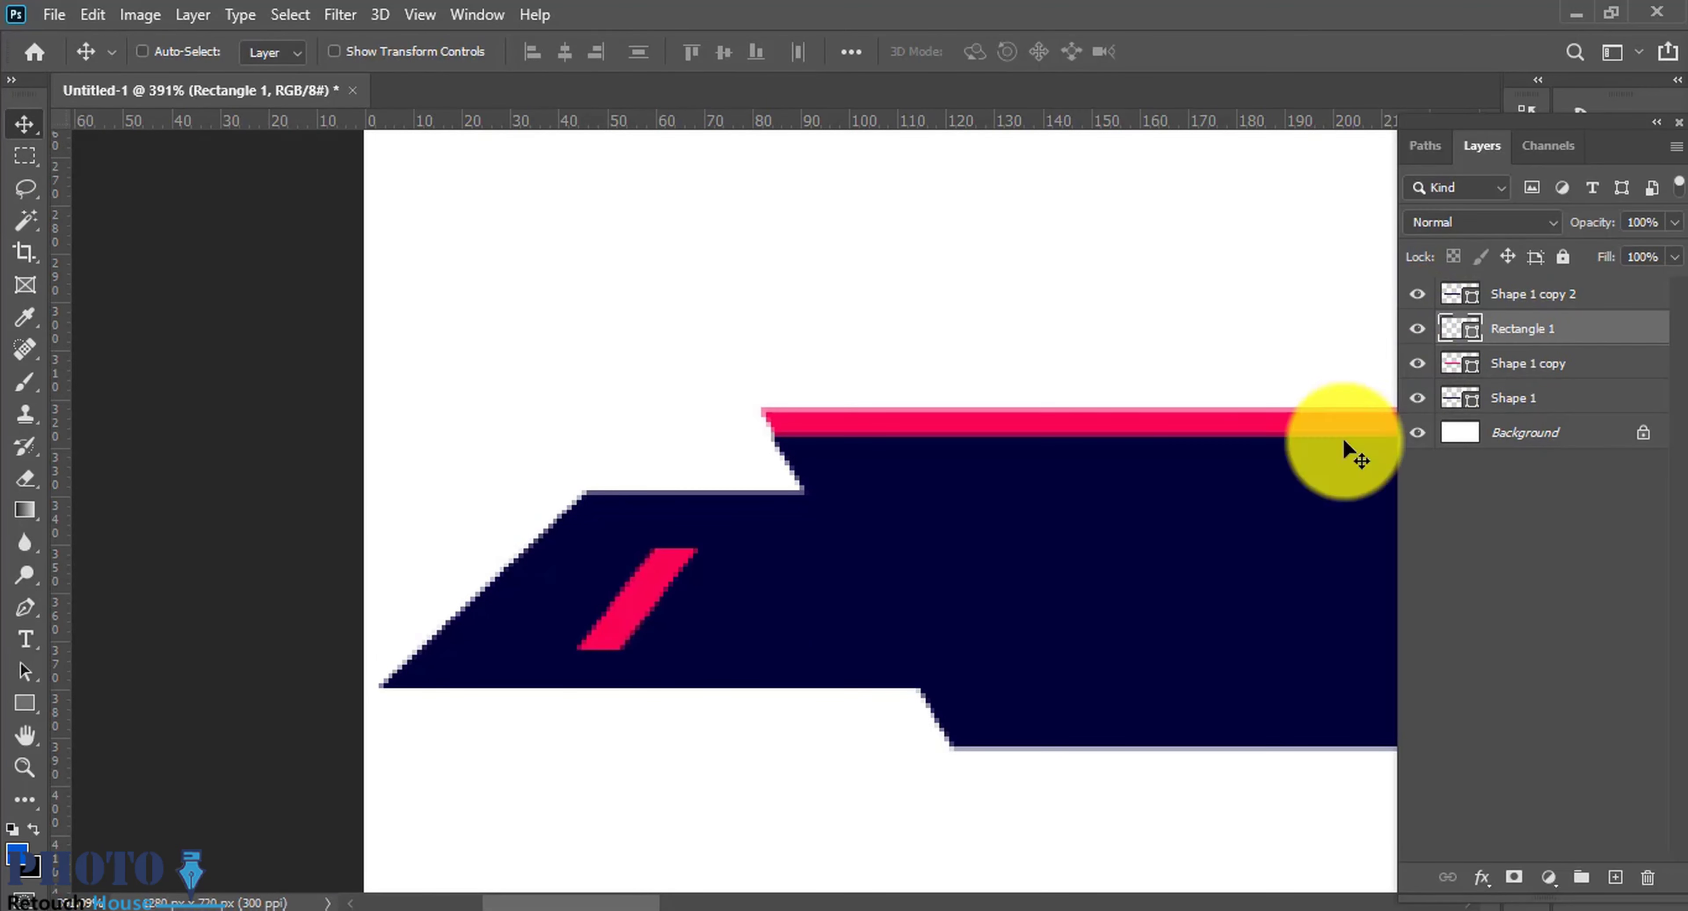
# Step: Shift the pink stripe slightly left on the banner, leaving its width unchanged
pyautogui.hotkey('ctrl', 't')
pyautogui.scroll(5, 695, 592)
pyautogui.moveTo(697, 611); pyautogui.dragTo(762, 609)
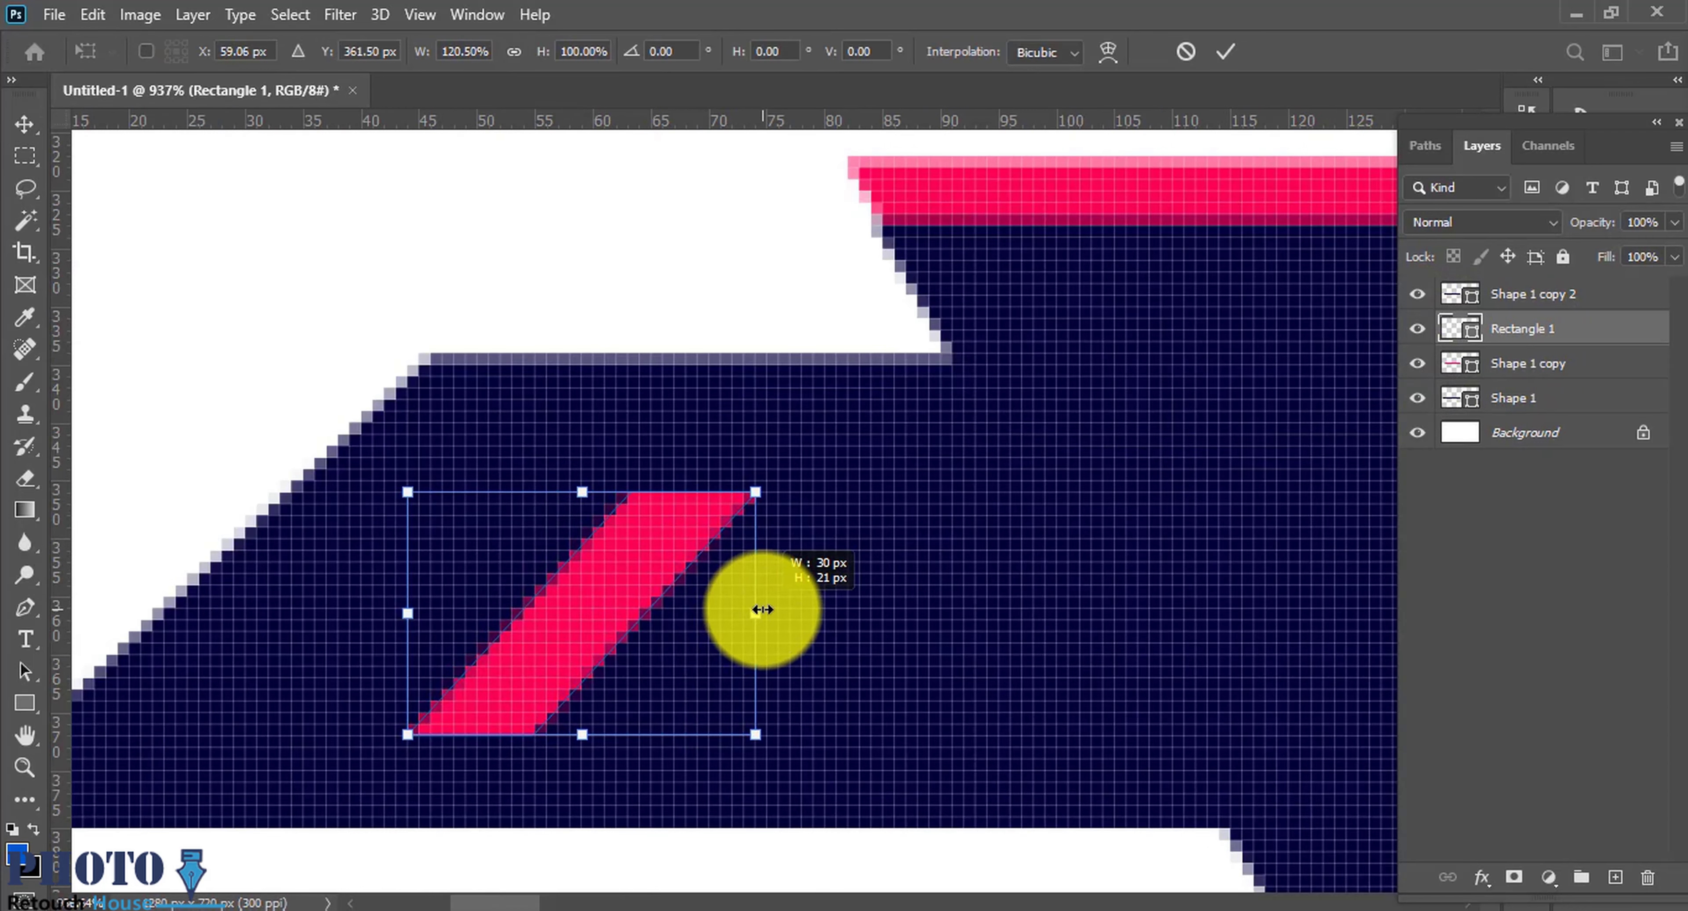
pyautogui.hotkey('ctrl', 'z')
pyautogui.press('Return')
pyautogui.scroll(-1, 643, 596)
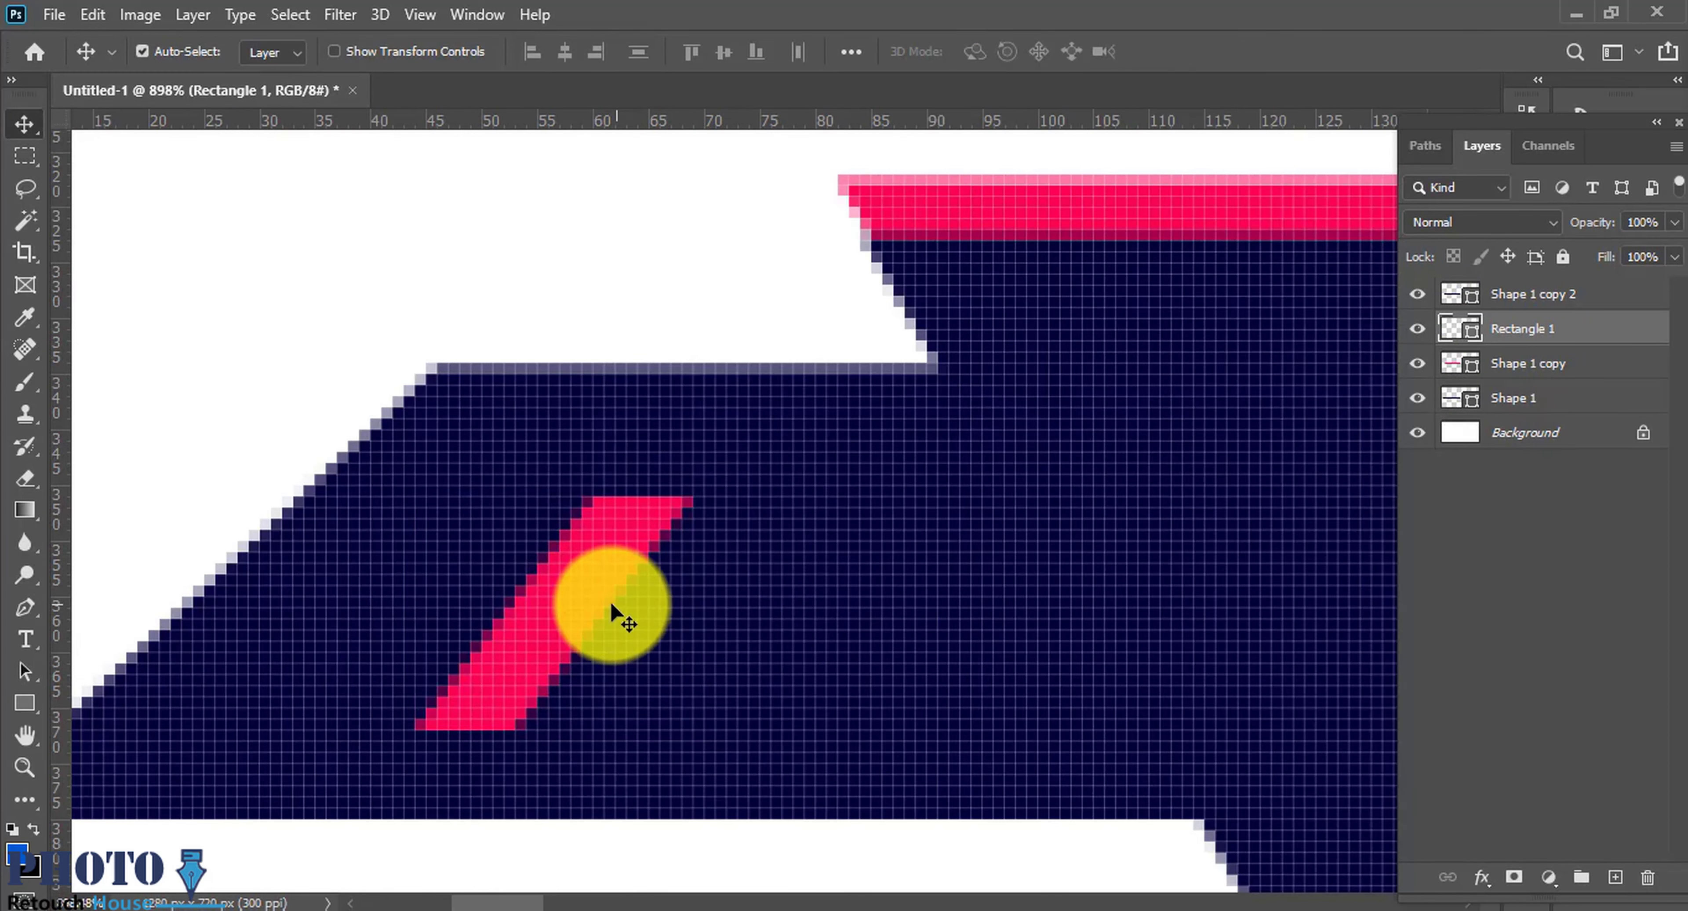
pyautogui.moveTo(614, 609)
pyautogui.mouseDown()
pyautogui.moveTo(524, 600)
pyautogui.moveTo(488, 620)
pyautogui.moveTo(552, 605)
pyautogui.moveTo(472, 597)
pyautogui.mouseUp()
pyautogui.scroll(-3, 525, 600)
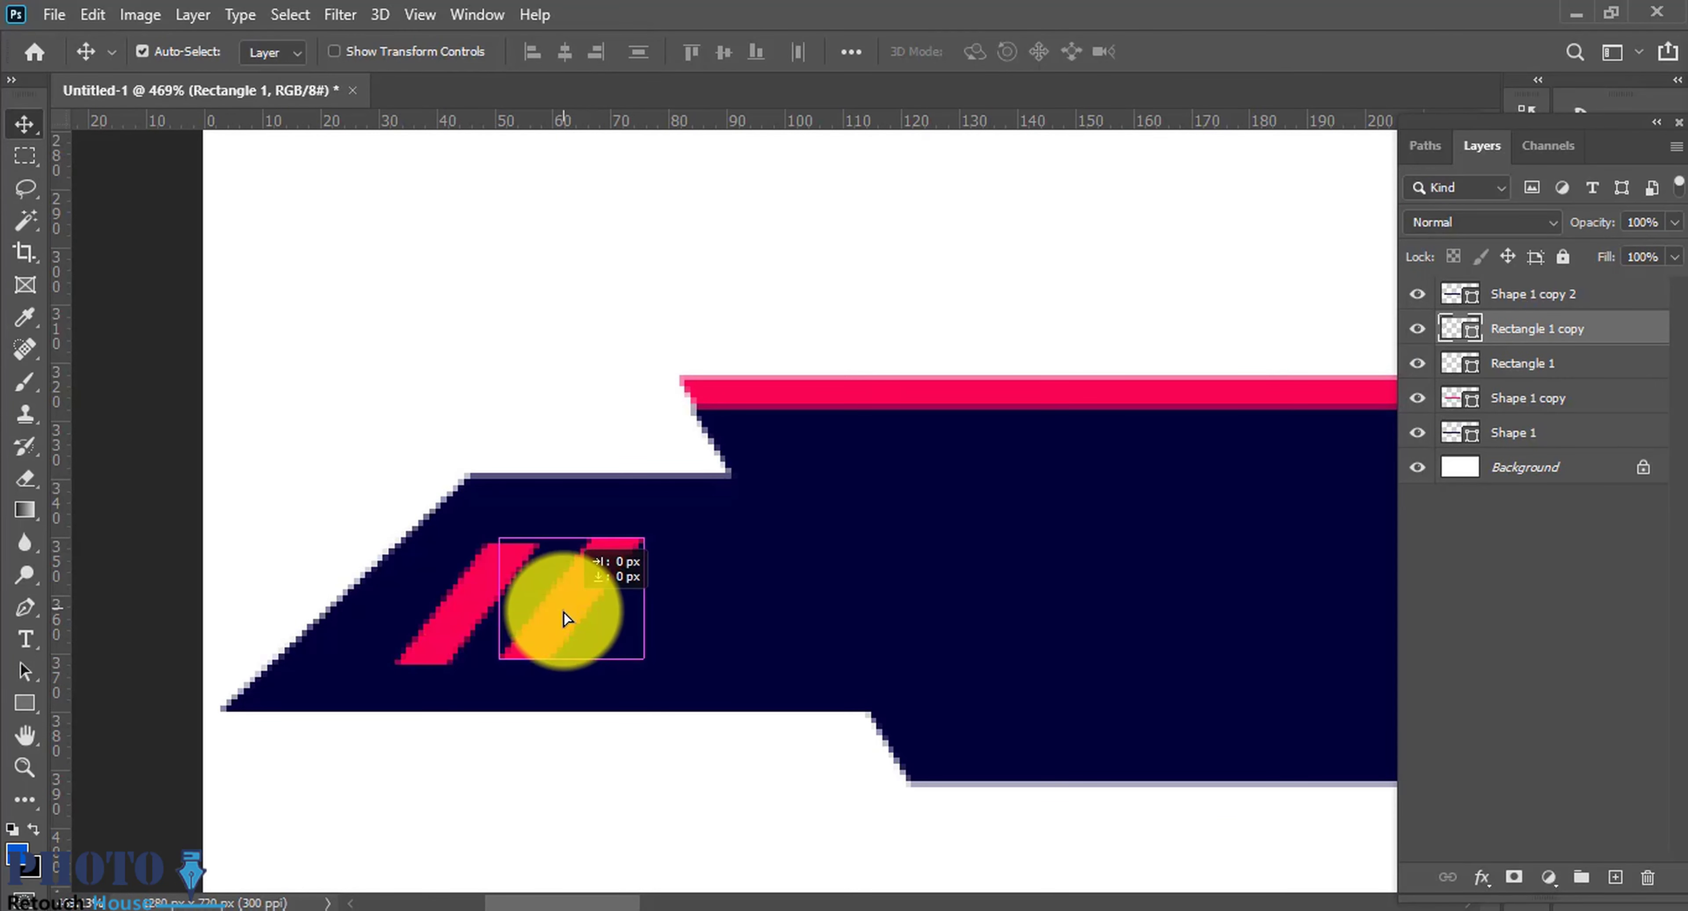
# Step: Move both pink stripes left and skew them to lean further right
pyautogui.scroll(-1, 582, 619)
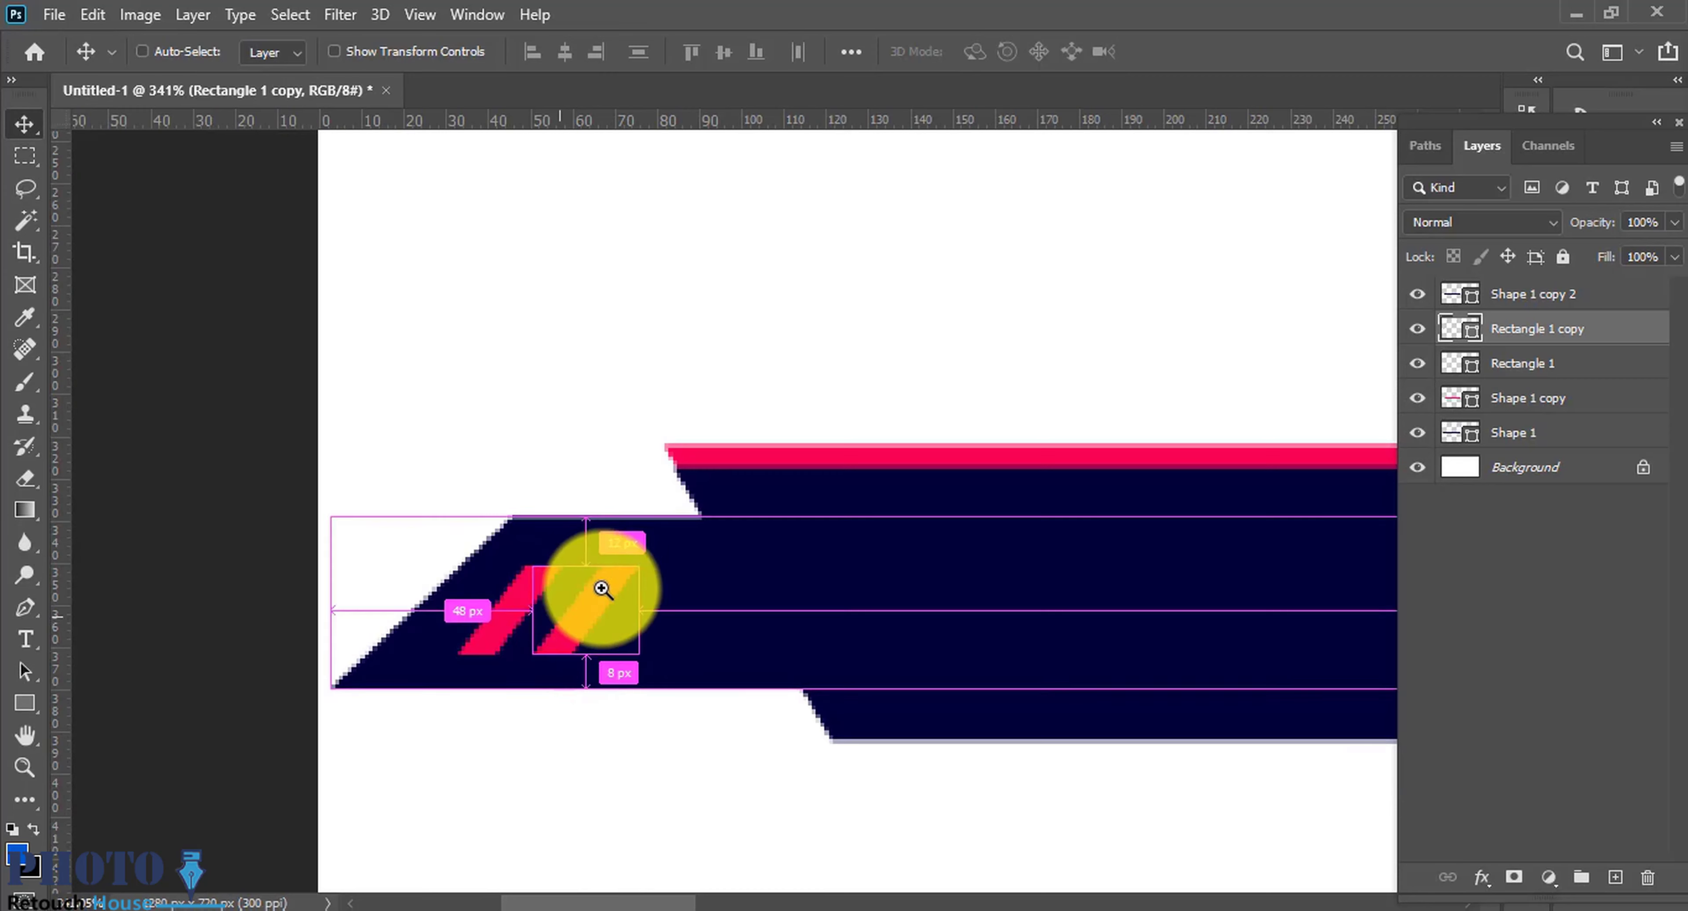
pyautogui.scroll(1, 593, 593)
pyautogui.click(528, 614)
pyautogui.moveTo(613, 616); pyautogui.dragTo(578, 615)
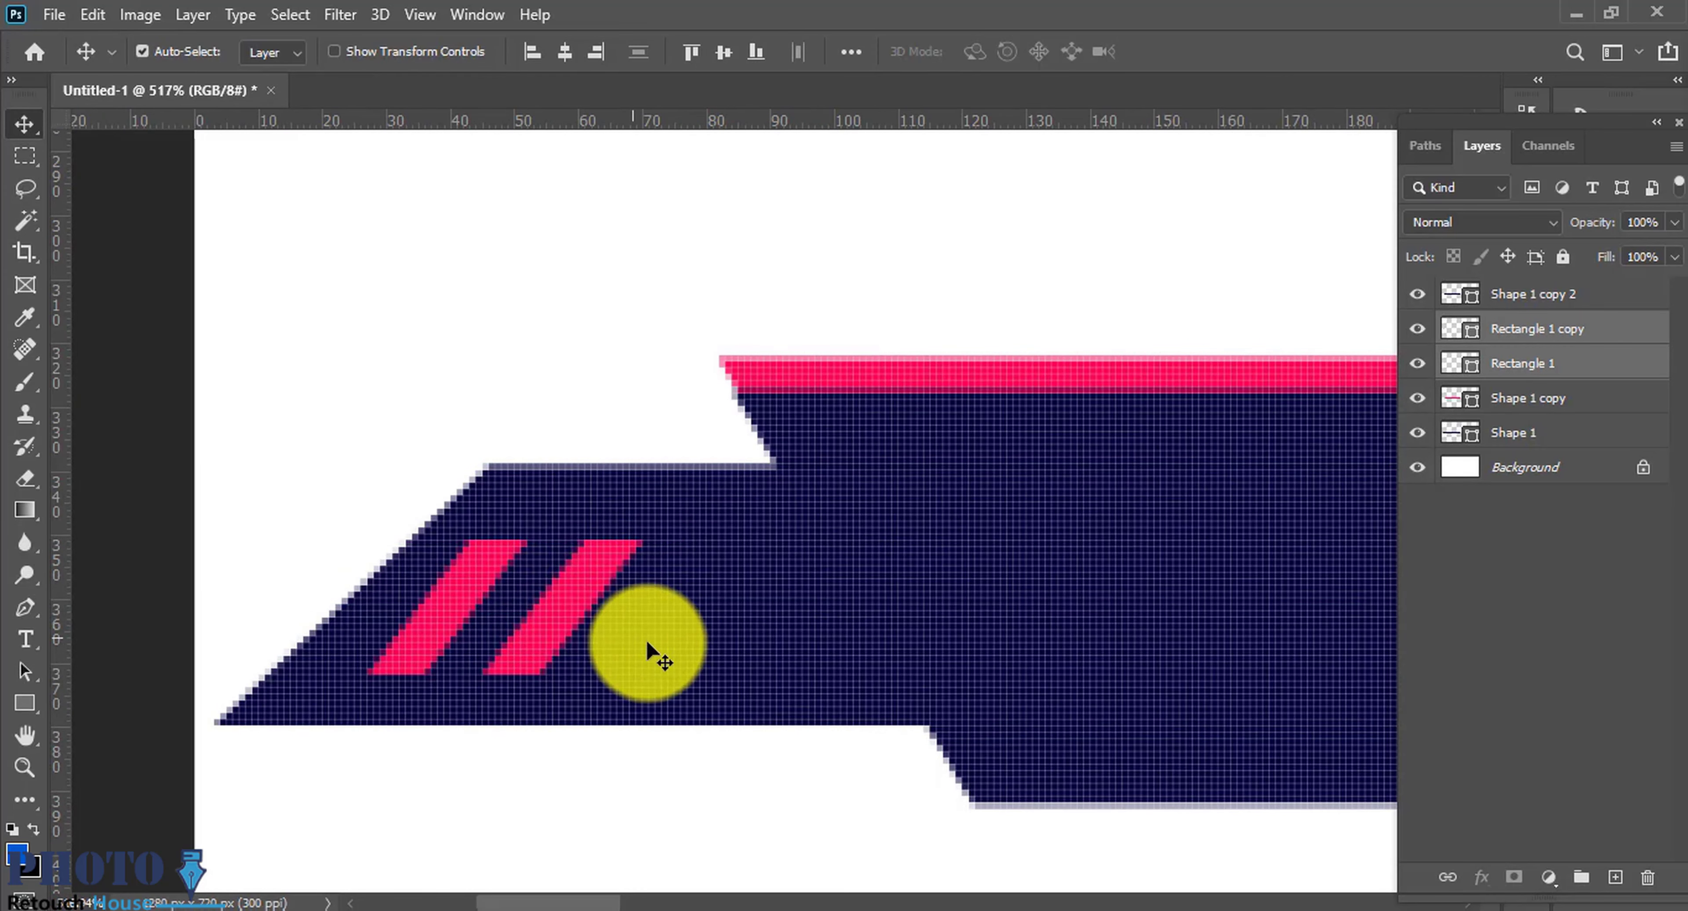
pyautogui.hotkey('ctrl', 't')
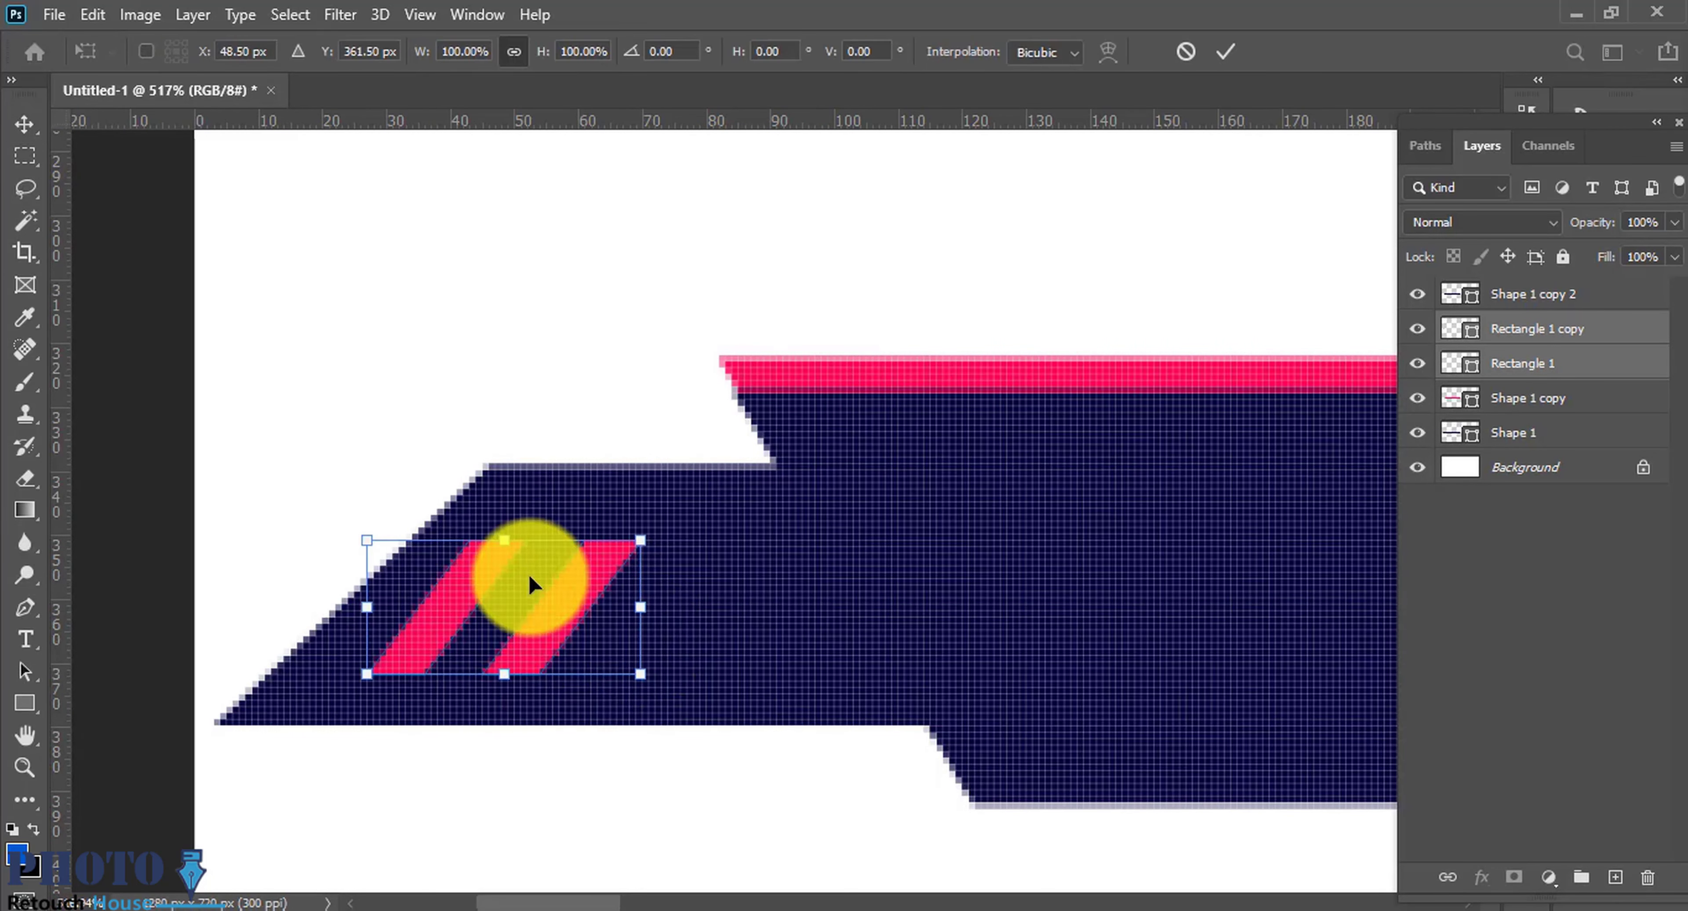
pyautogui.moveTo(373, 551); pyautogui.dragTo(385, 552)
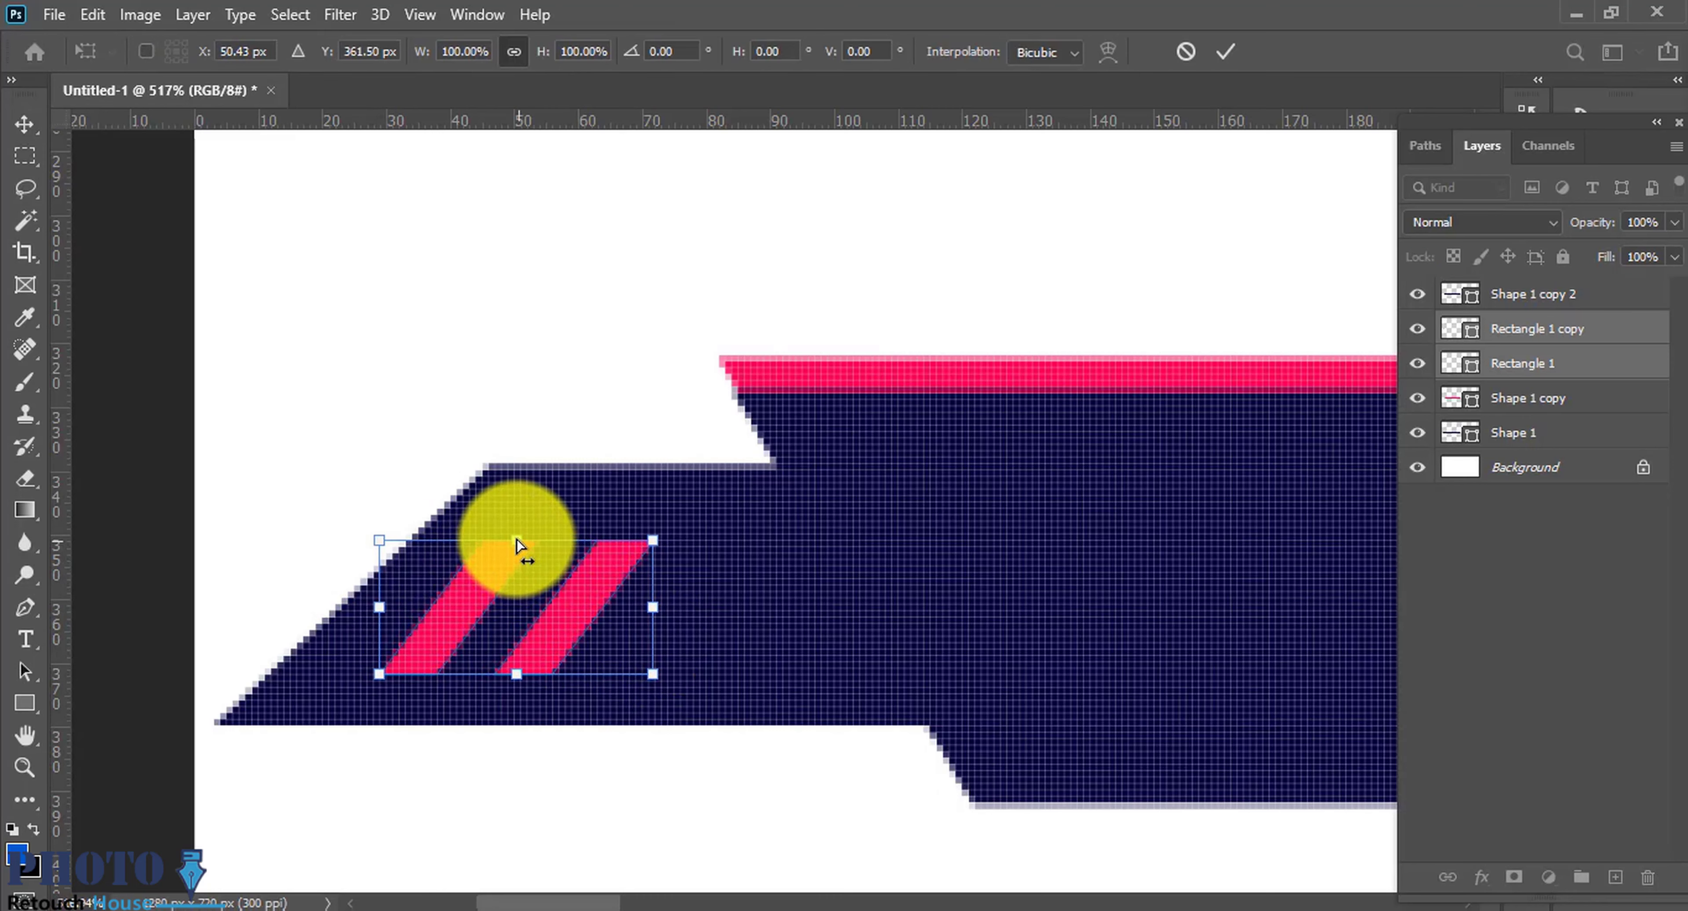
pyautogui.moveTo(517, 544)
pyautogui.mouseDown()
pyautogui.moveTo(536, 544)
pyautogui.moveTo(532, 561)
pyautogui.moveTo(544, 541)
pyautogui.mouseUp()
pyautogui.press('Return')
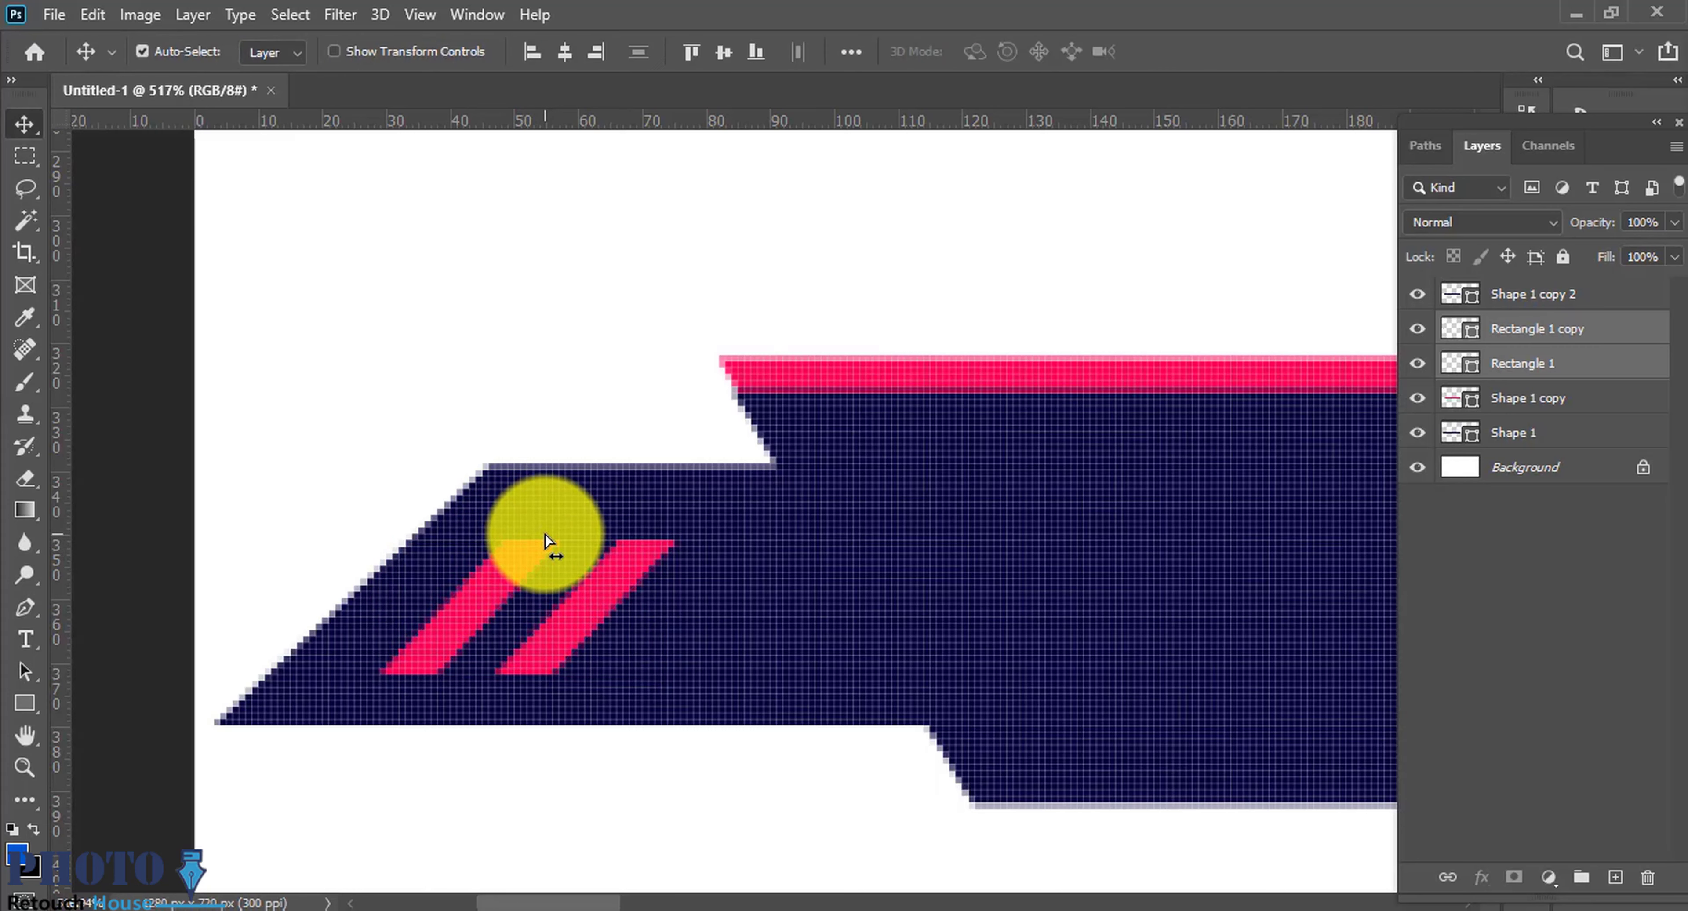
# Step: Copy the second stripe to add a third, Rectangle 1 copy 2
pyautogui.scroll(-3, 646, 590)
pyautogui.click(614, 608)
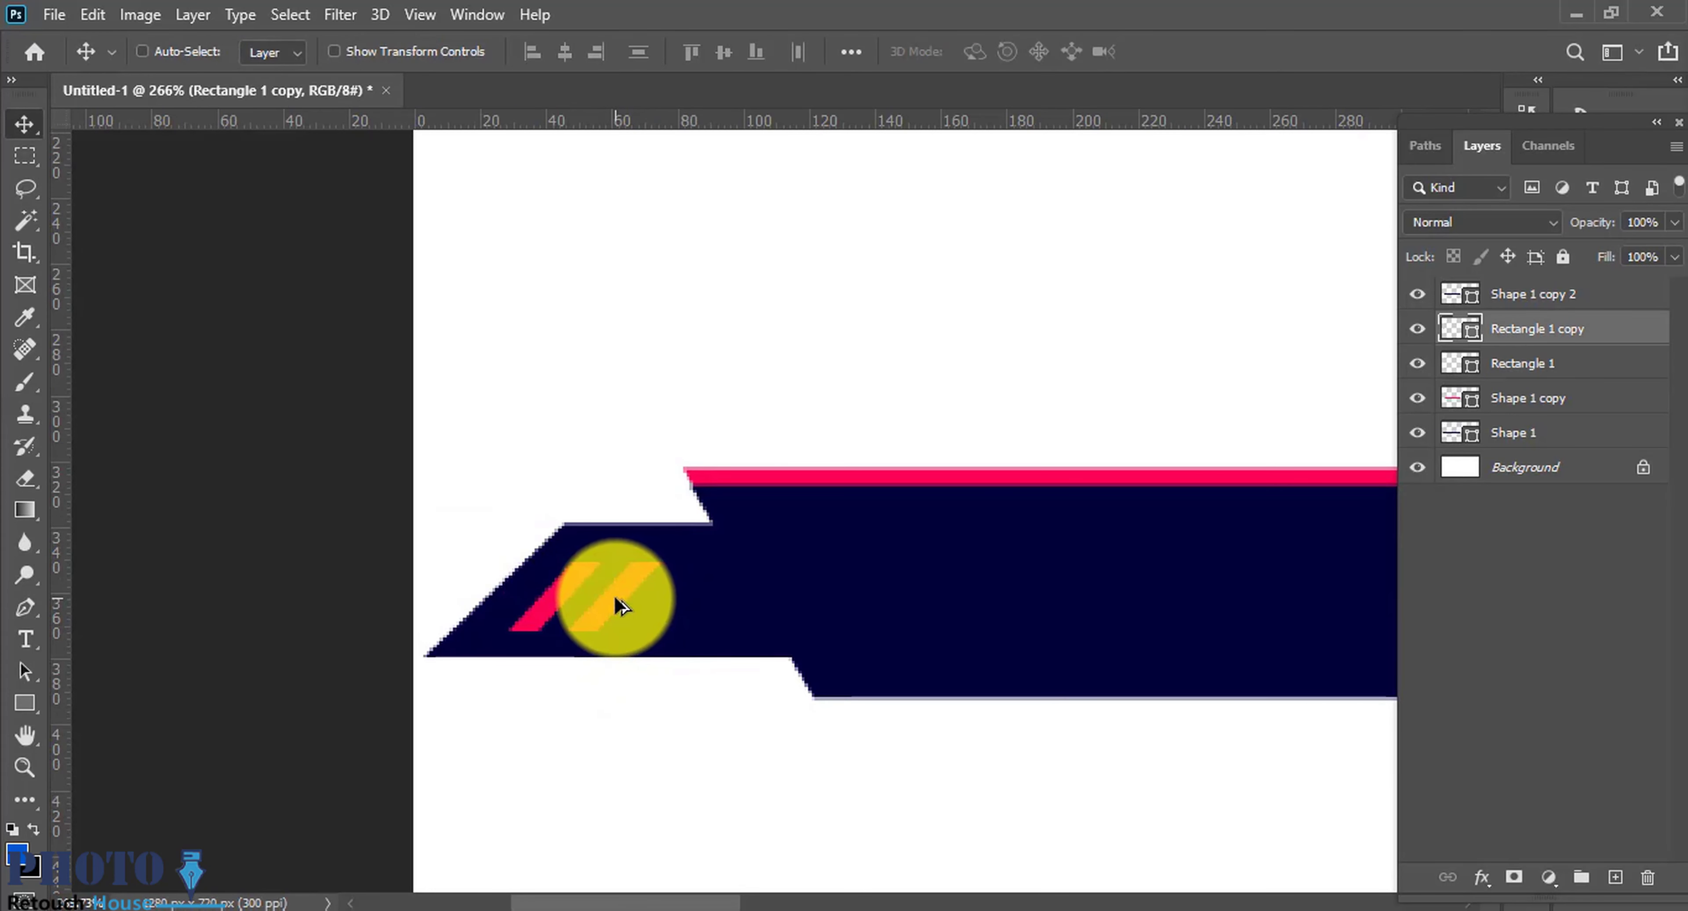
pyautogui.moveTo(674, 593); pyautogui.dragTo(675, 594)
pyautogui.scroll(-2, 795, 663)
pyautogui.scroll(-1, 648, 641)
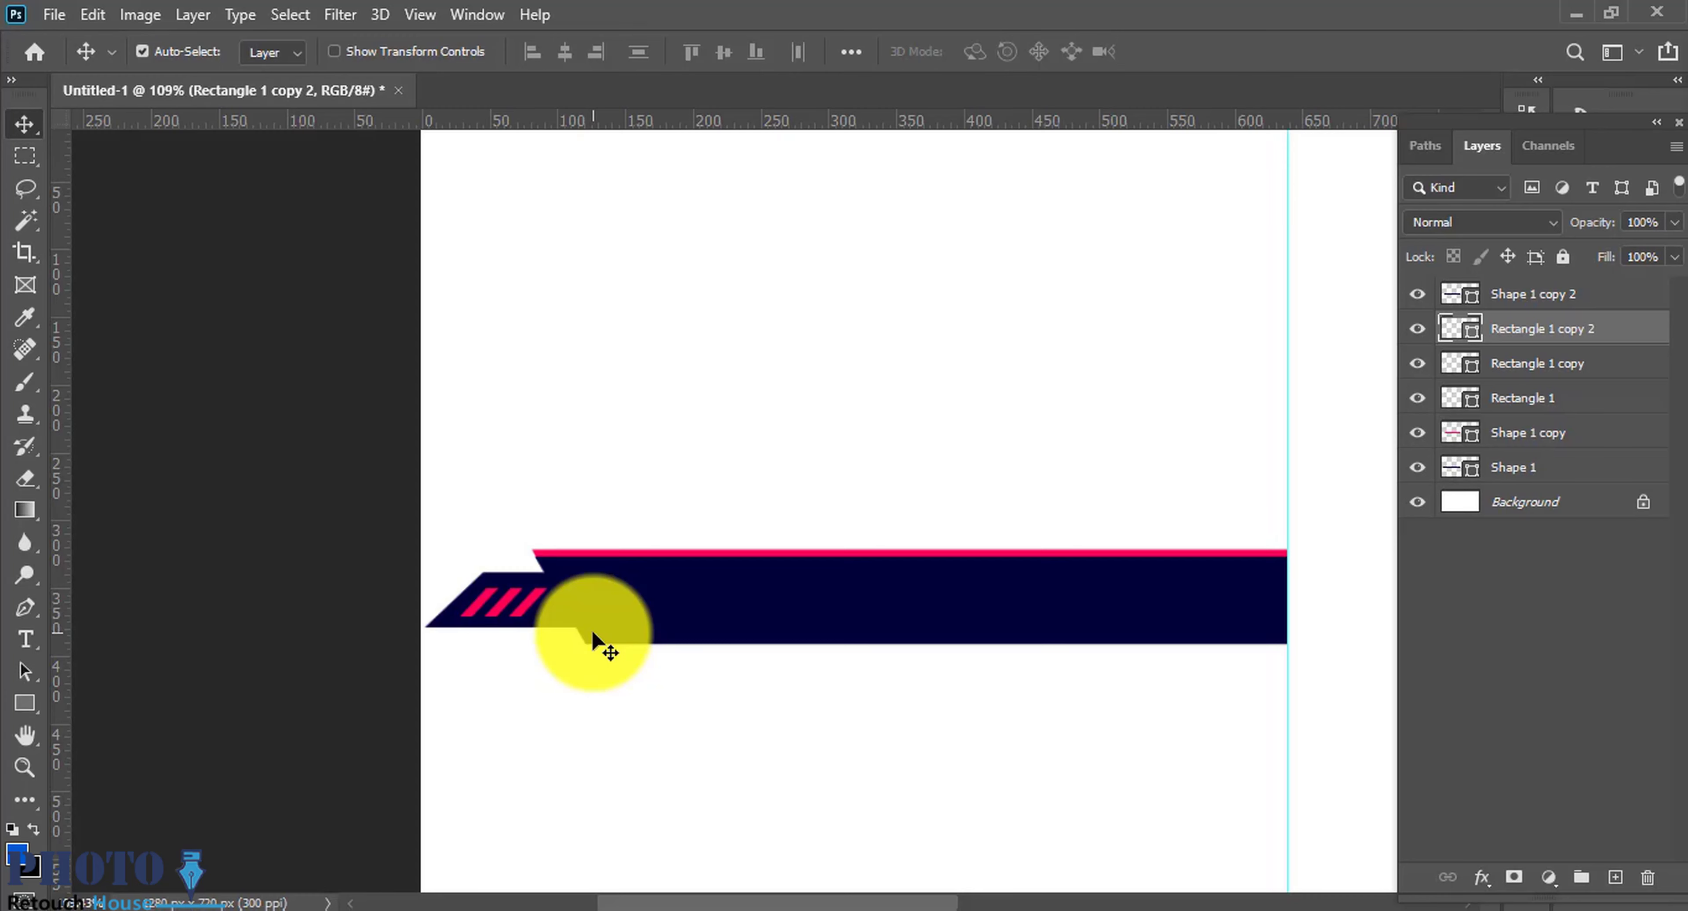
pyautogui.click(691, 640)
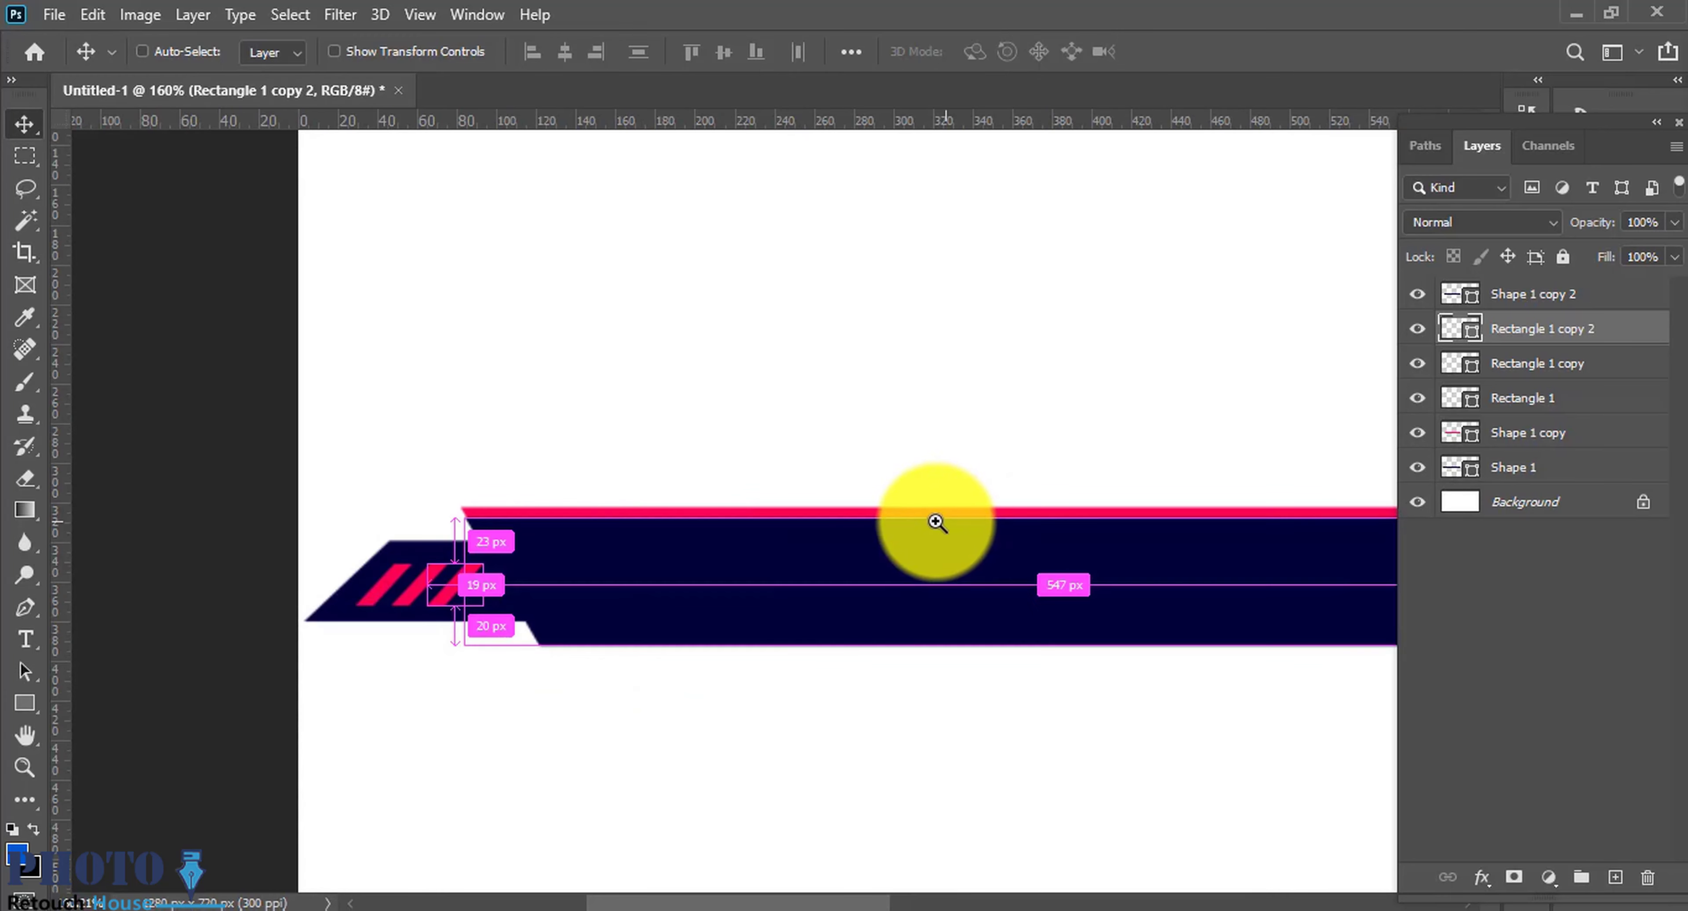
# Step: Draw a pink slanted four-cornered parallelogram, Shape 2, right of the three stripes
pyautogui.moveTo(927, 554); pyautogui.dragTo(622, 515)
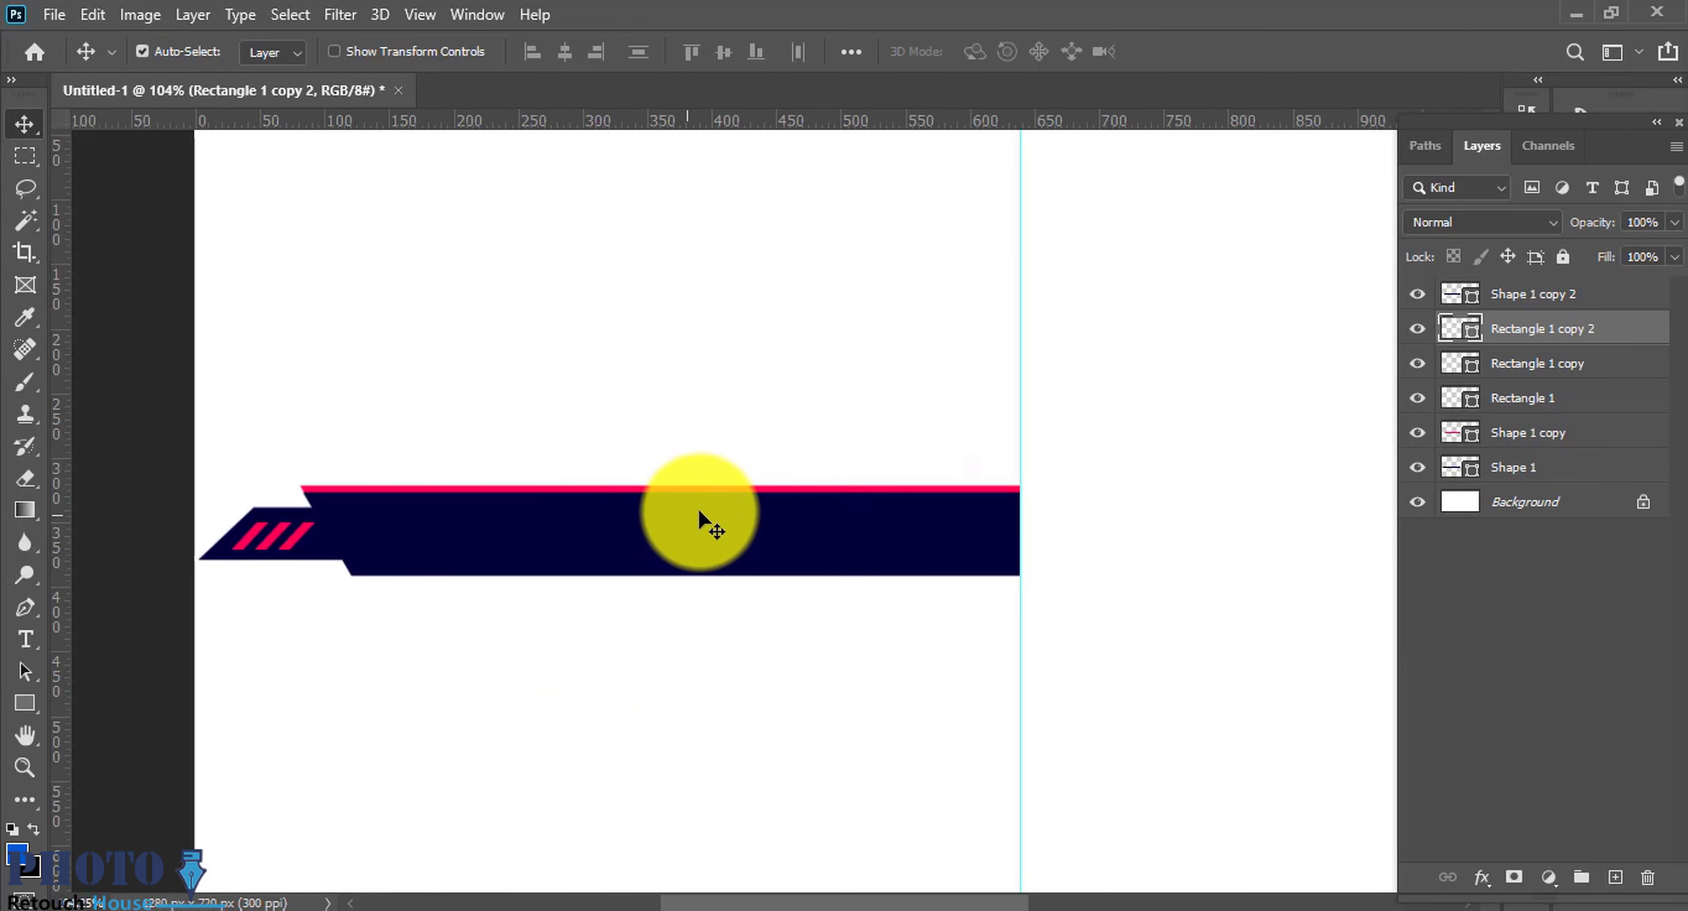
pyautogui.moveTo(314, 492)
pyautogui.mouseDown()
pyautogui.moveTo(614, 590)
pyautogui.moveTo(648, 573)
pyautogui.mouseUp()
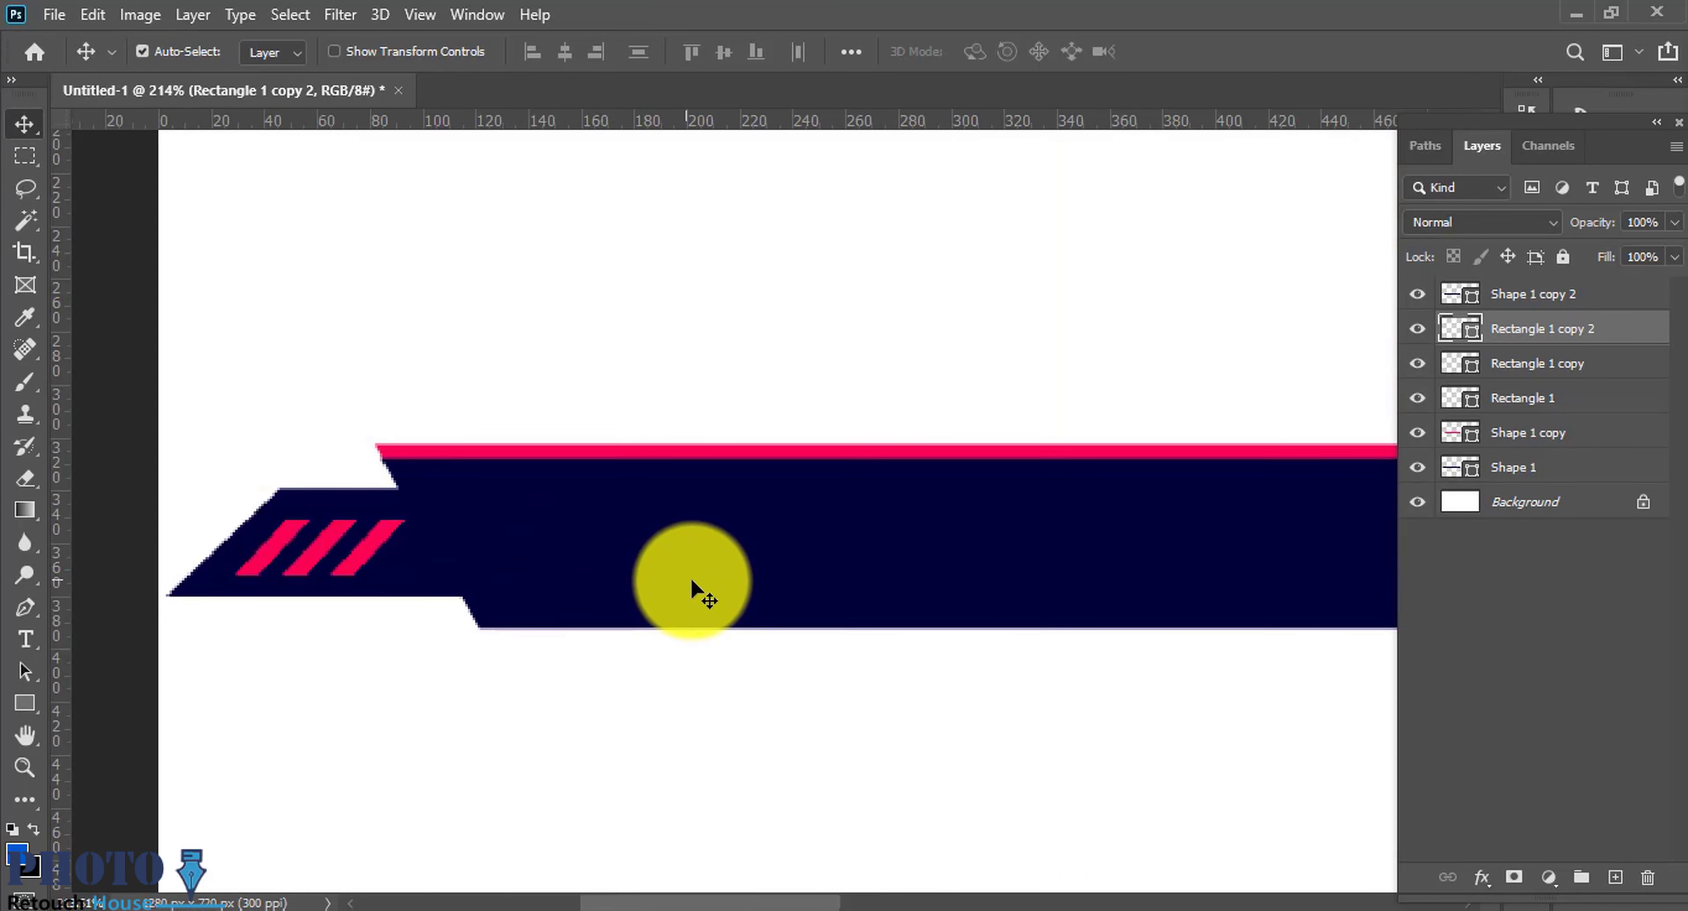
pyautogui.press('p')
pyautogui.click(706, 594)
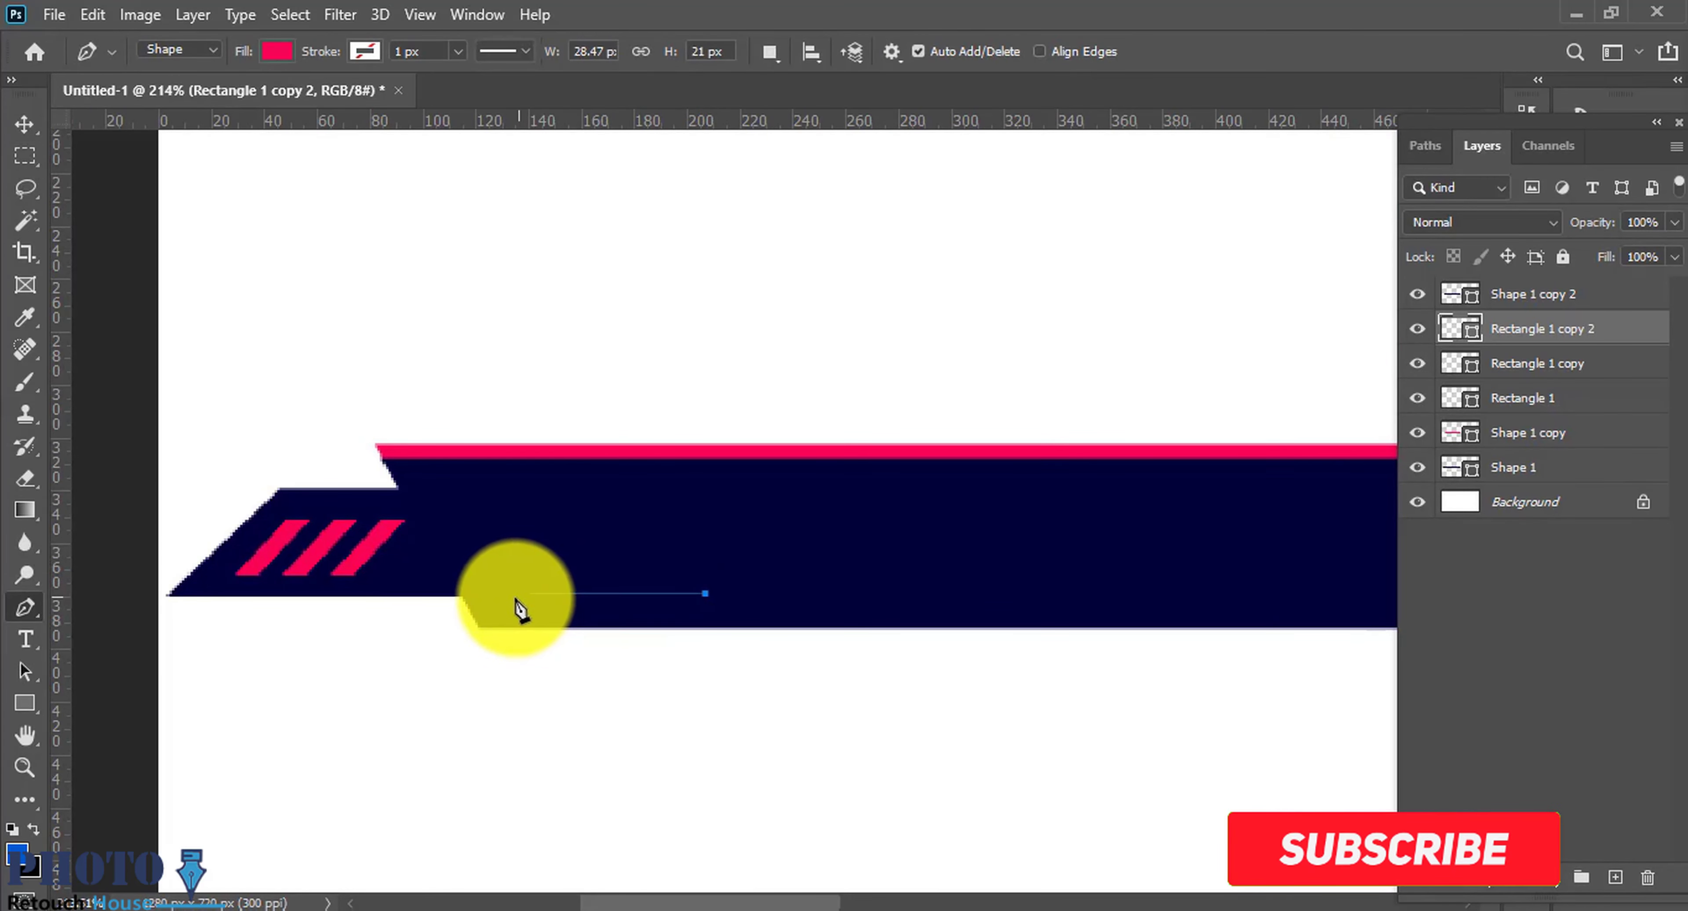
pyautogui.click(544, 593)
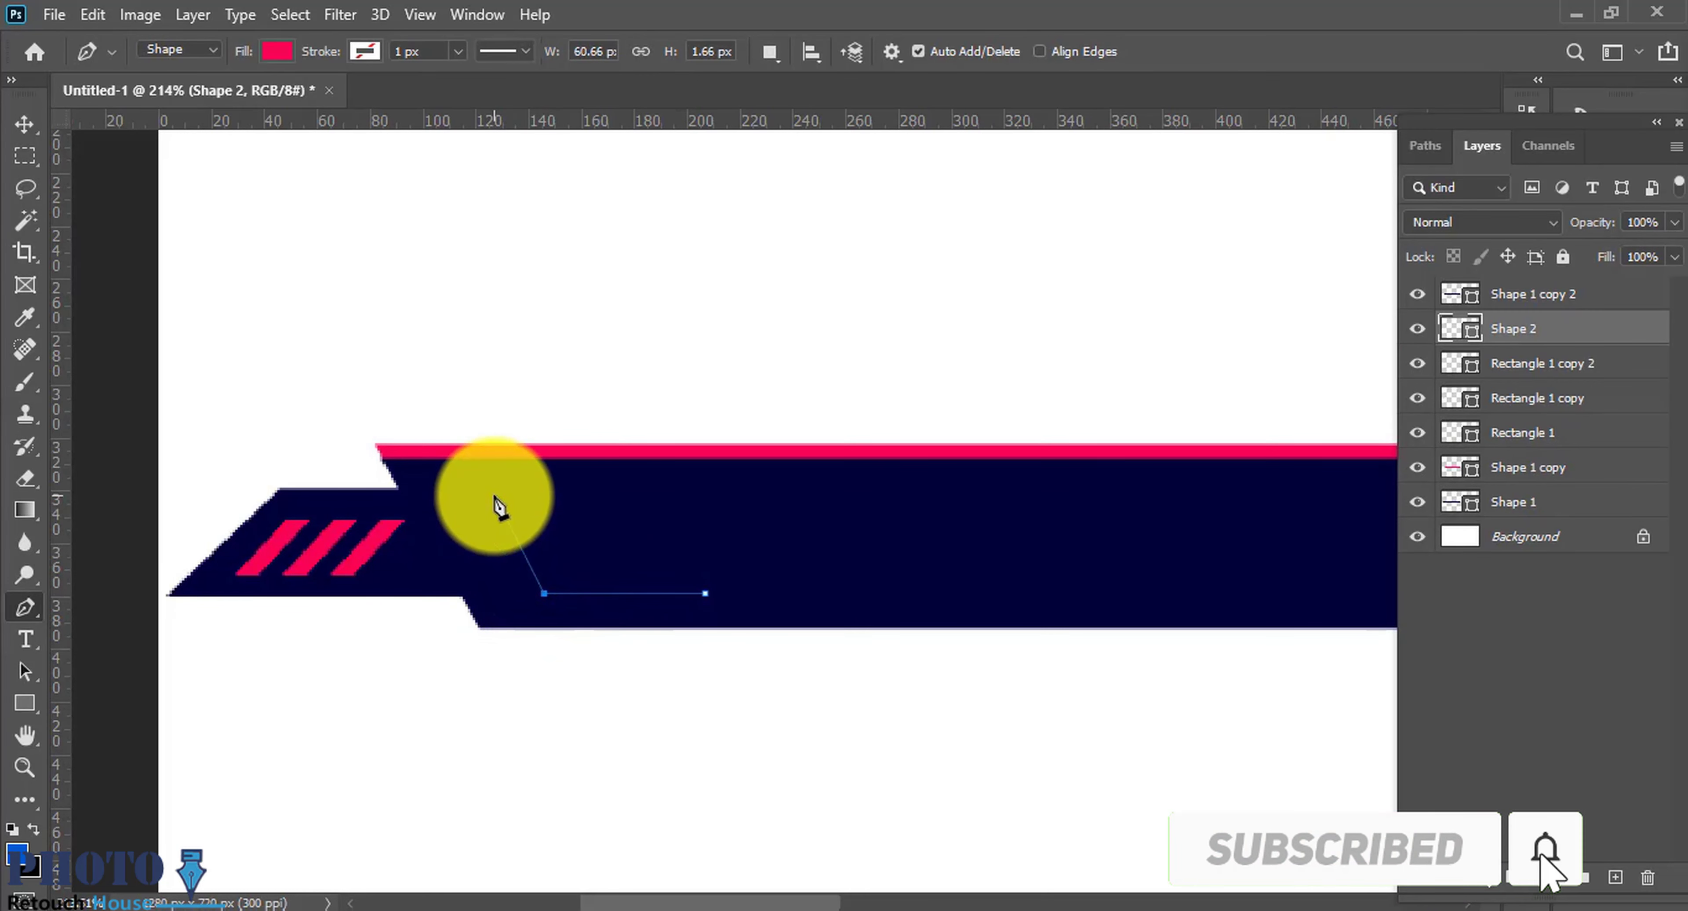
pyautogui.click(483, 488)
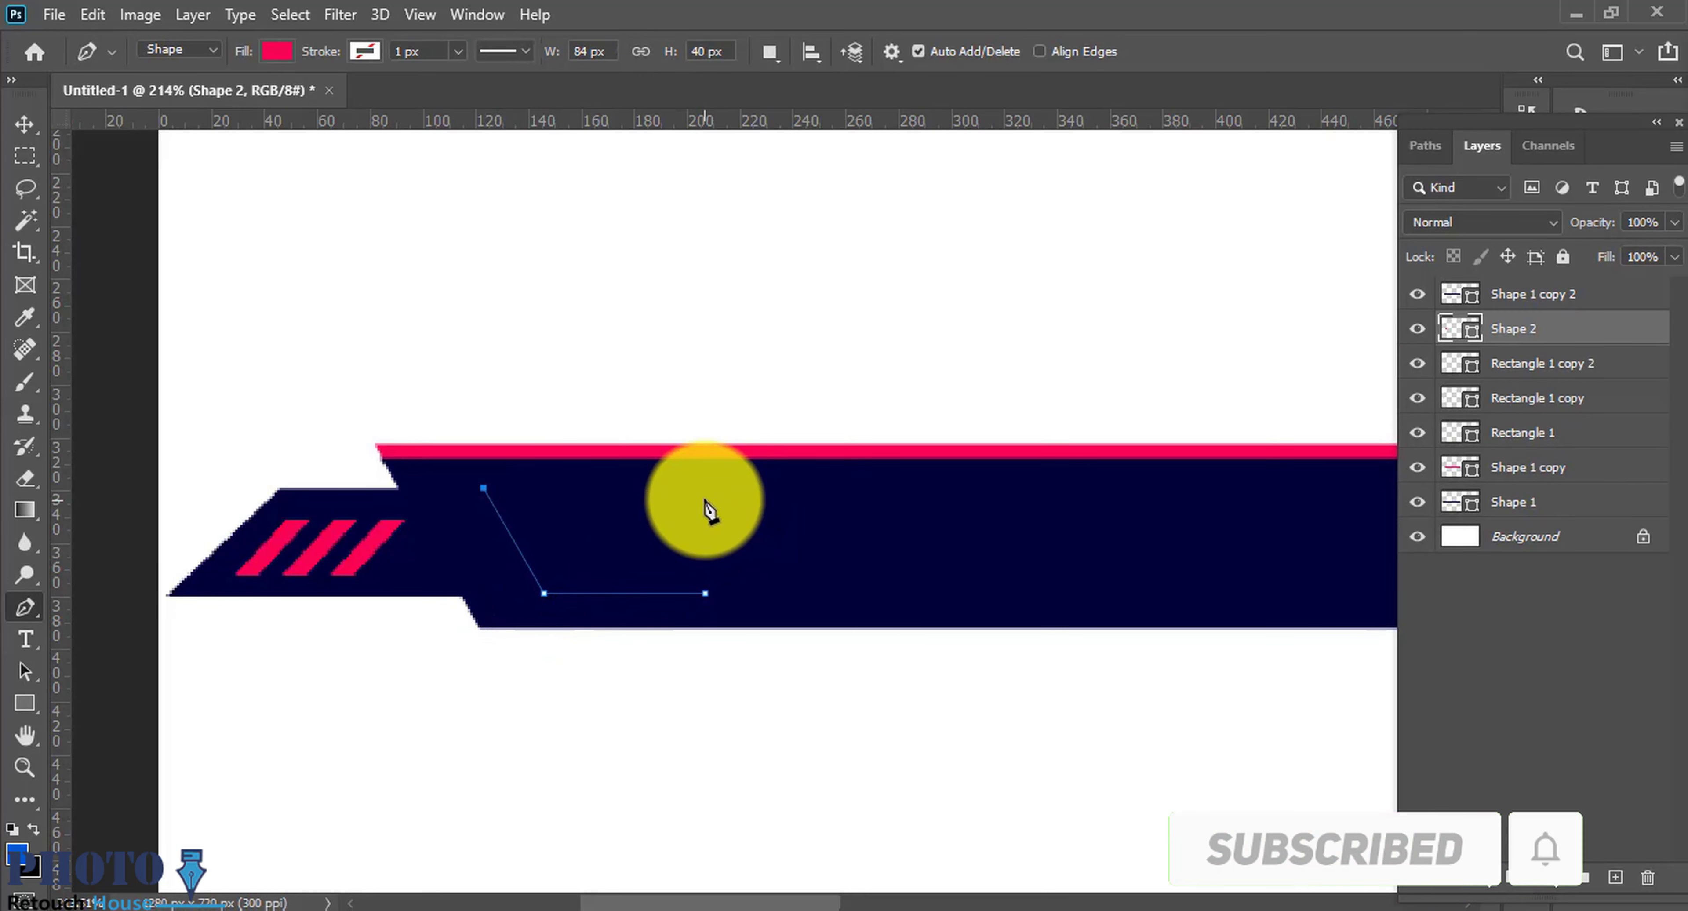
pyautogui.click(705, 488)
# Step: Move the Shape 2 layer above Shape 1 copy 2 in the layer stack
pyautogui.keyDown('alt'); pyautogui.scroll(-1, 705, 596); pyautogui.keyUp('alt')
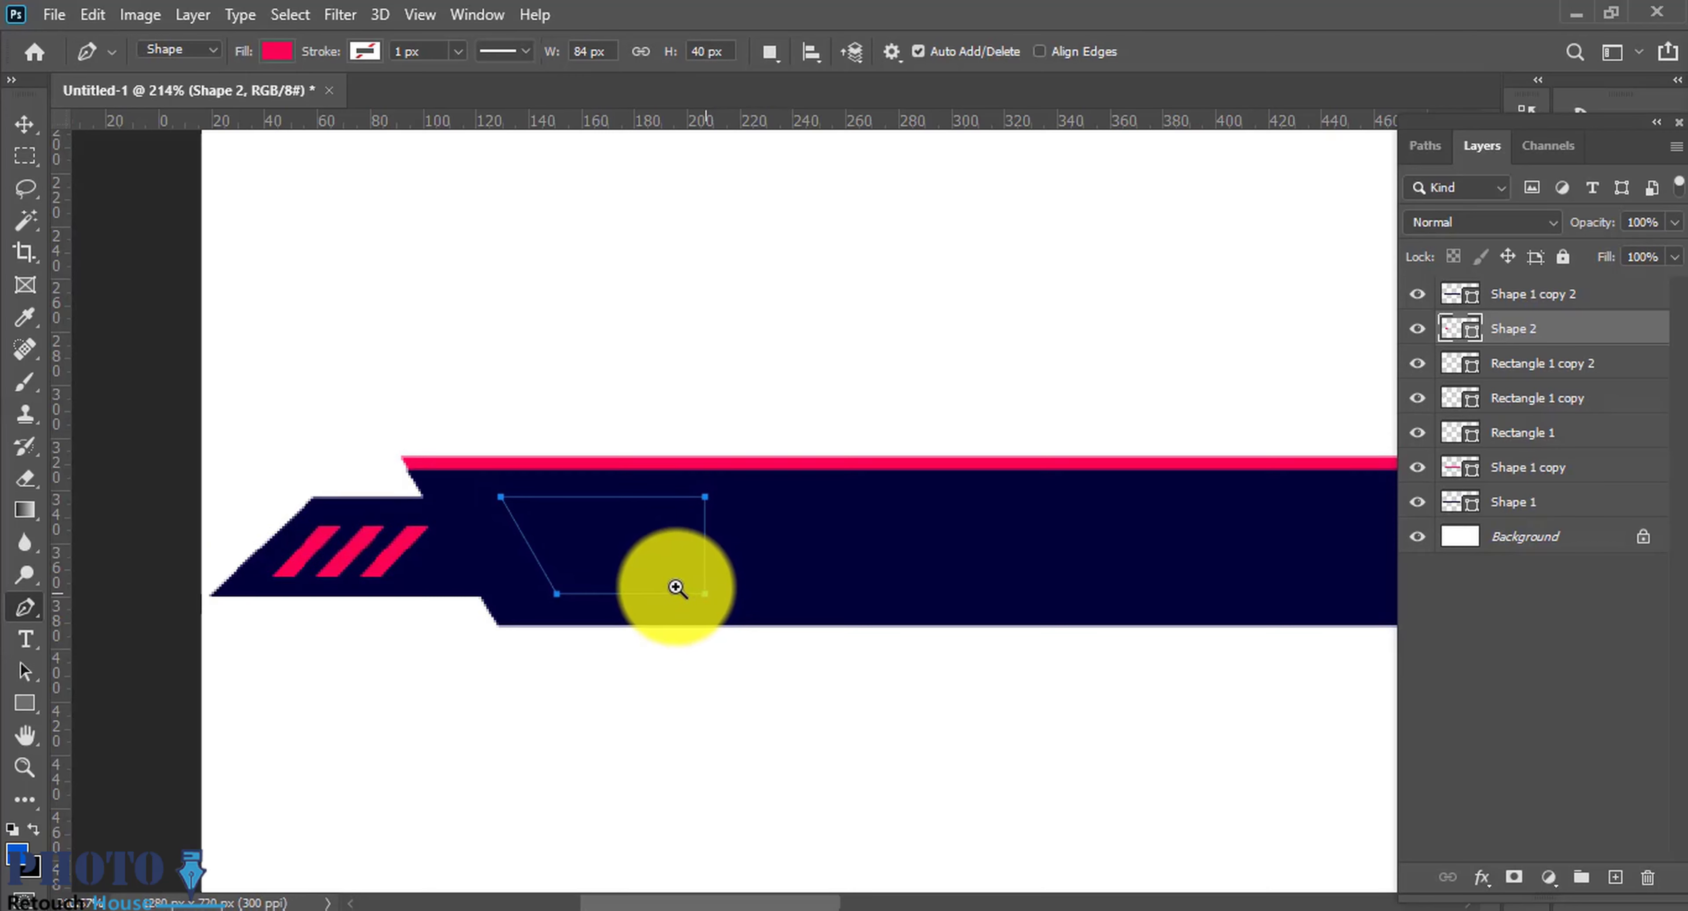
pyautogui.keyDown('alt'); pyautogui.scroll(-1, 705, 596); pyautogui.keyUp('alt')
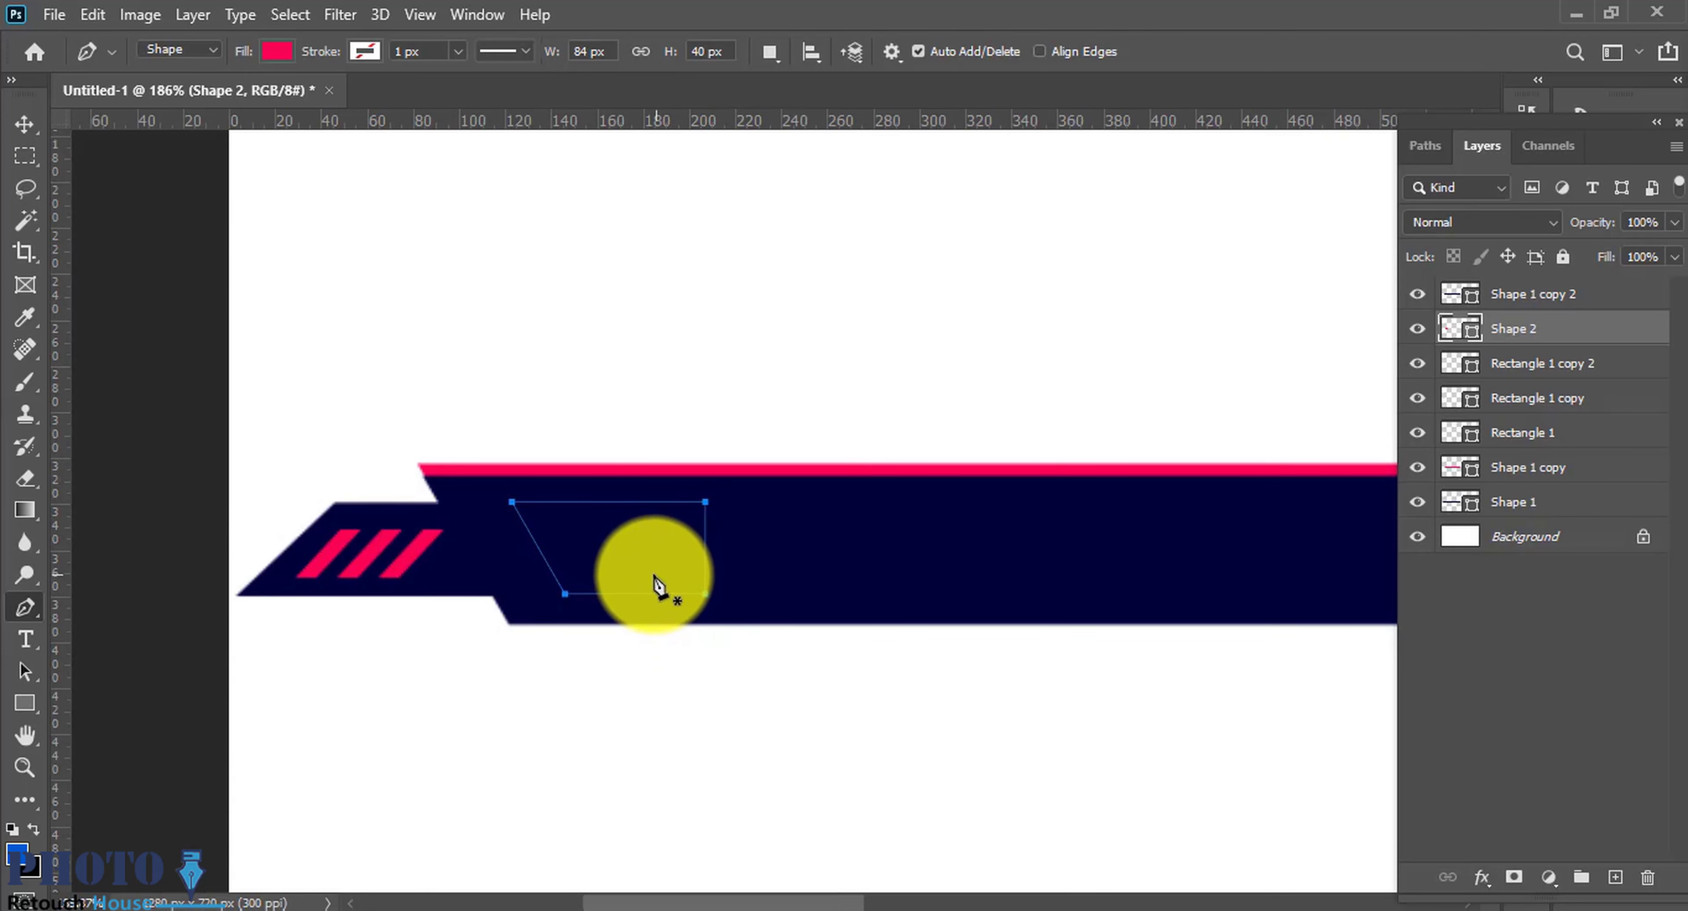
pyautogui.moveTo(1507, 329); pyautogui.dragTo(1488, 289)
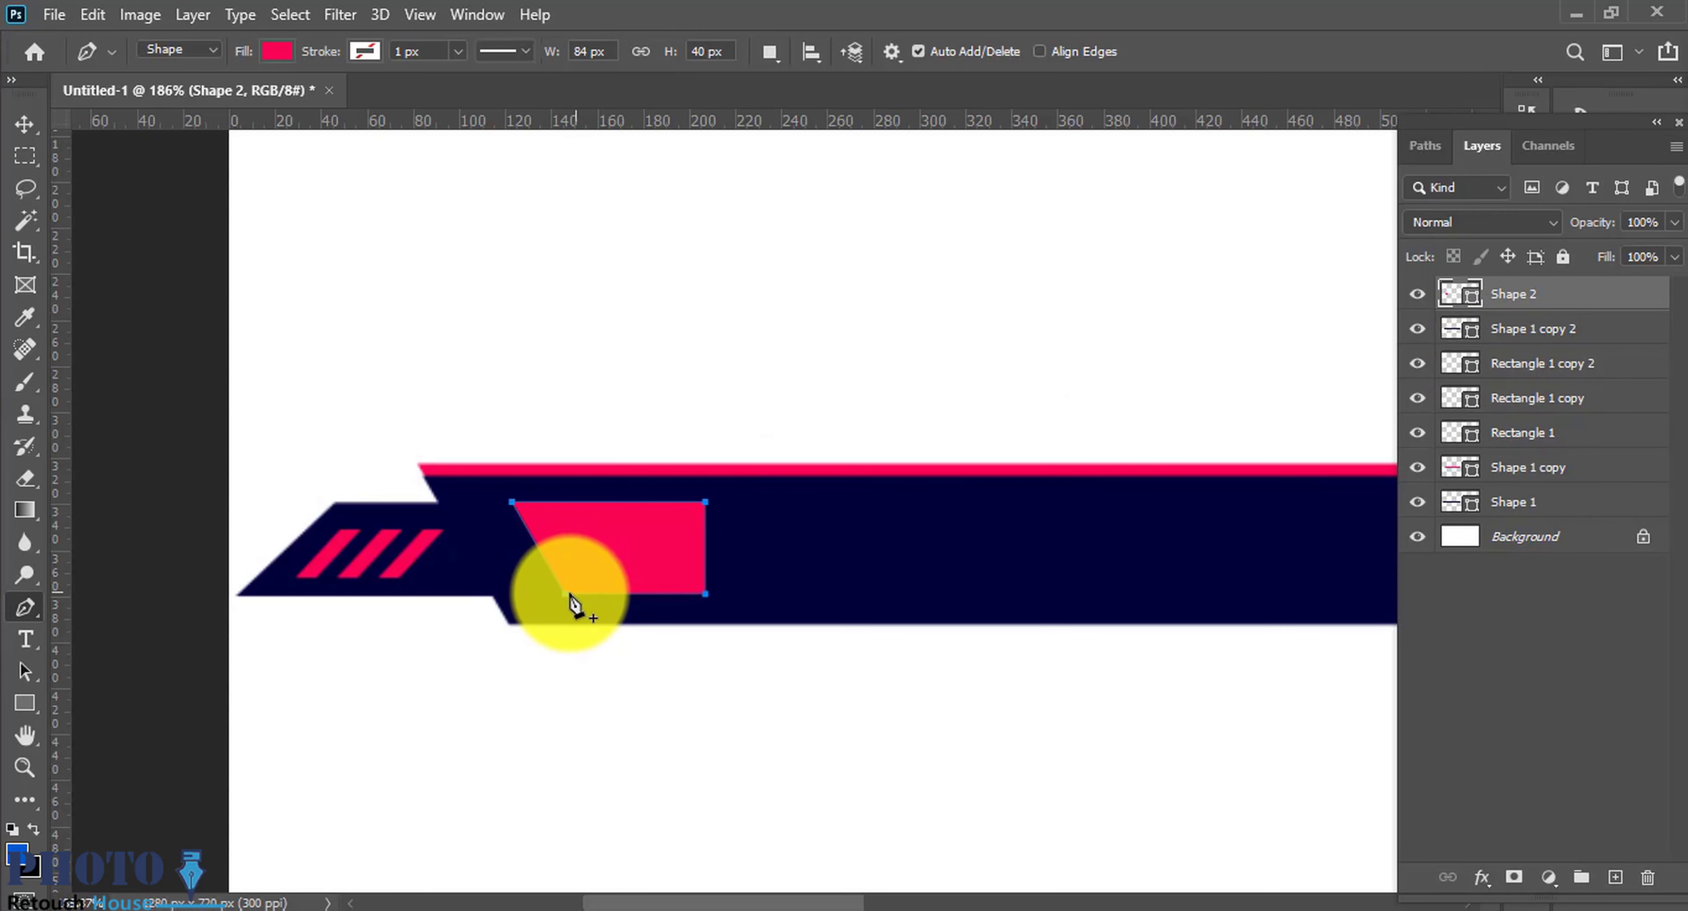
# Step: Give Shape 2 a dark navy fill while keeping its thin 1 px pink outline
pyautogui.click(363, 52)
pyautogui.click(276, 51)
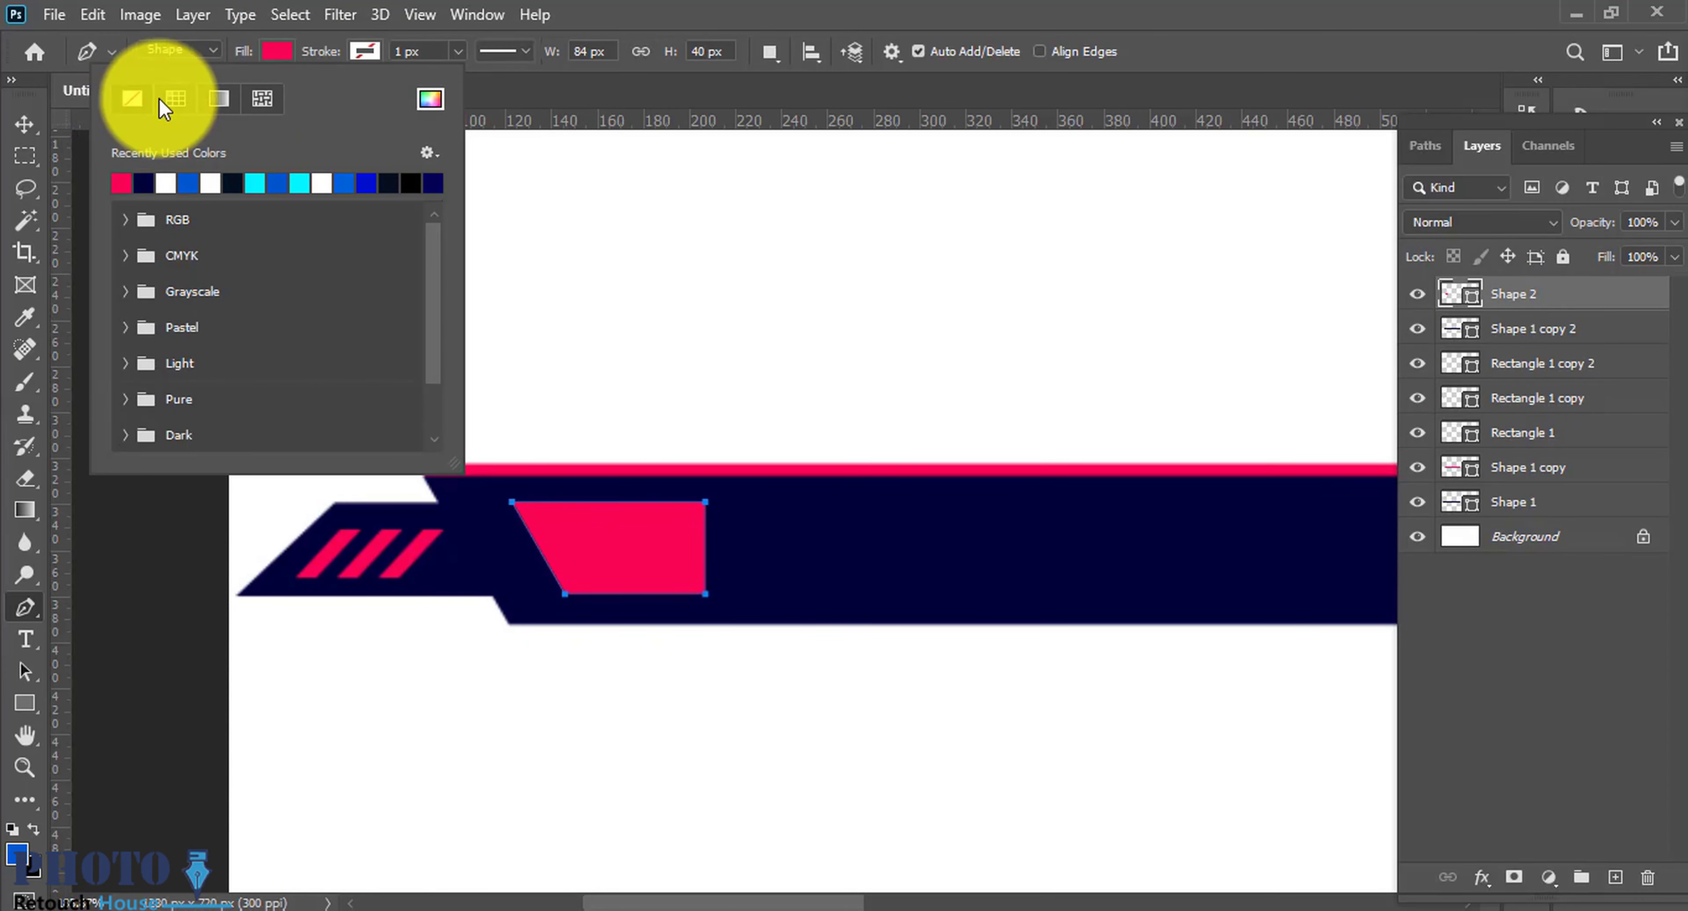
pyautogui.click(133, 97)
pyautogui.click(365, 51)
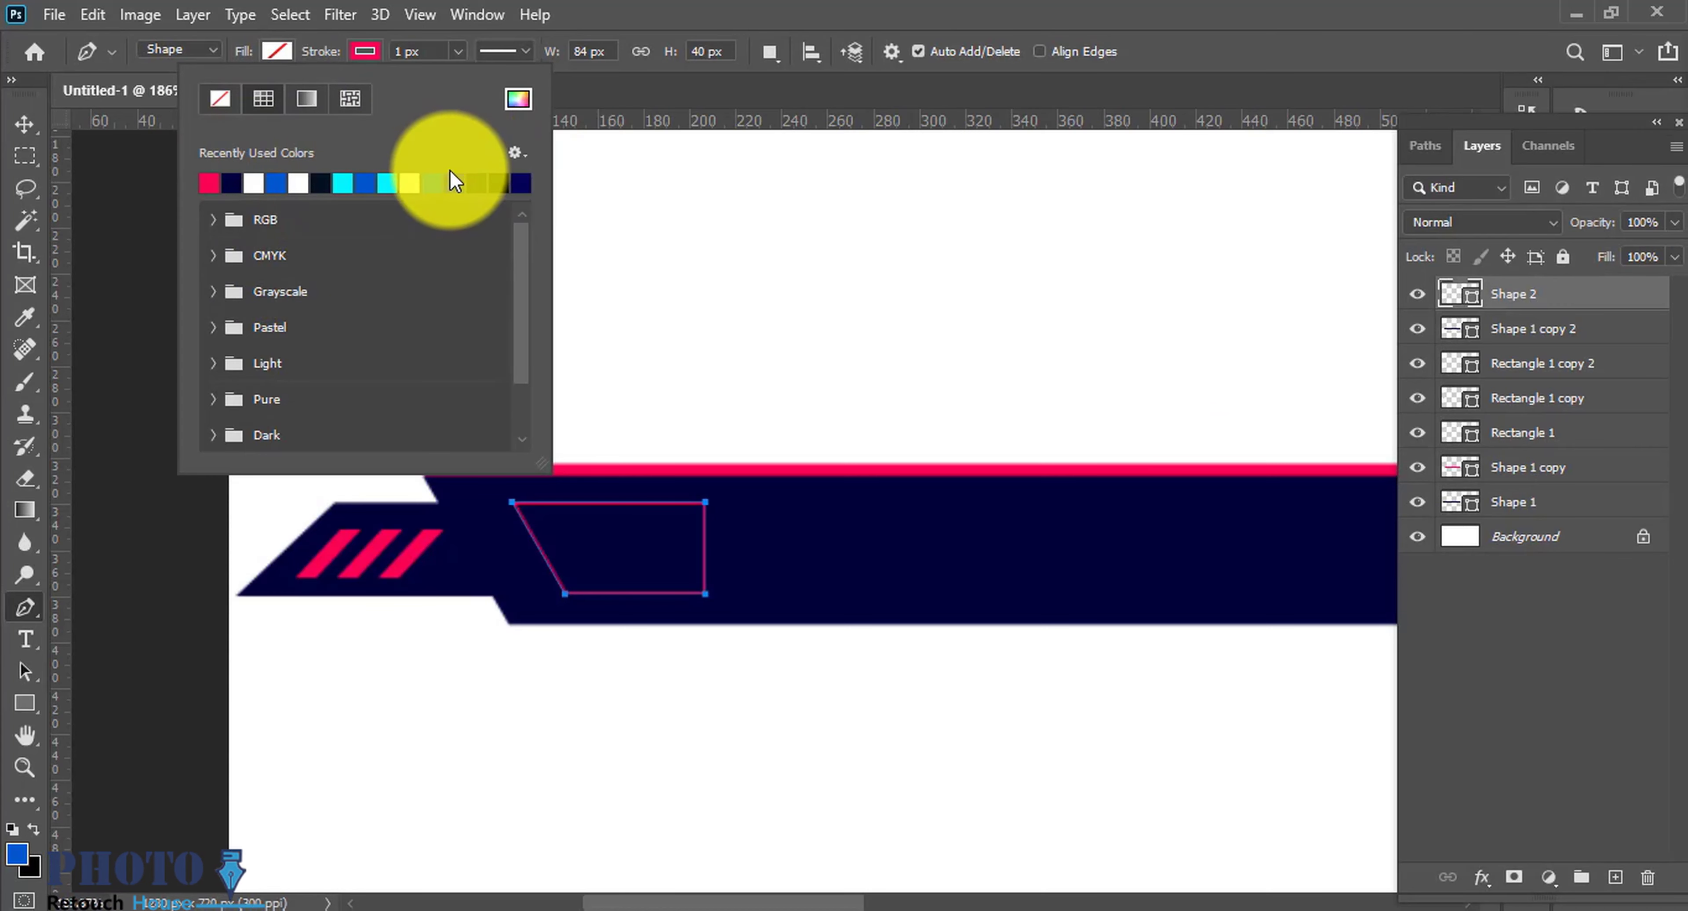
pyautogui.click(275, 56)
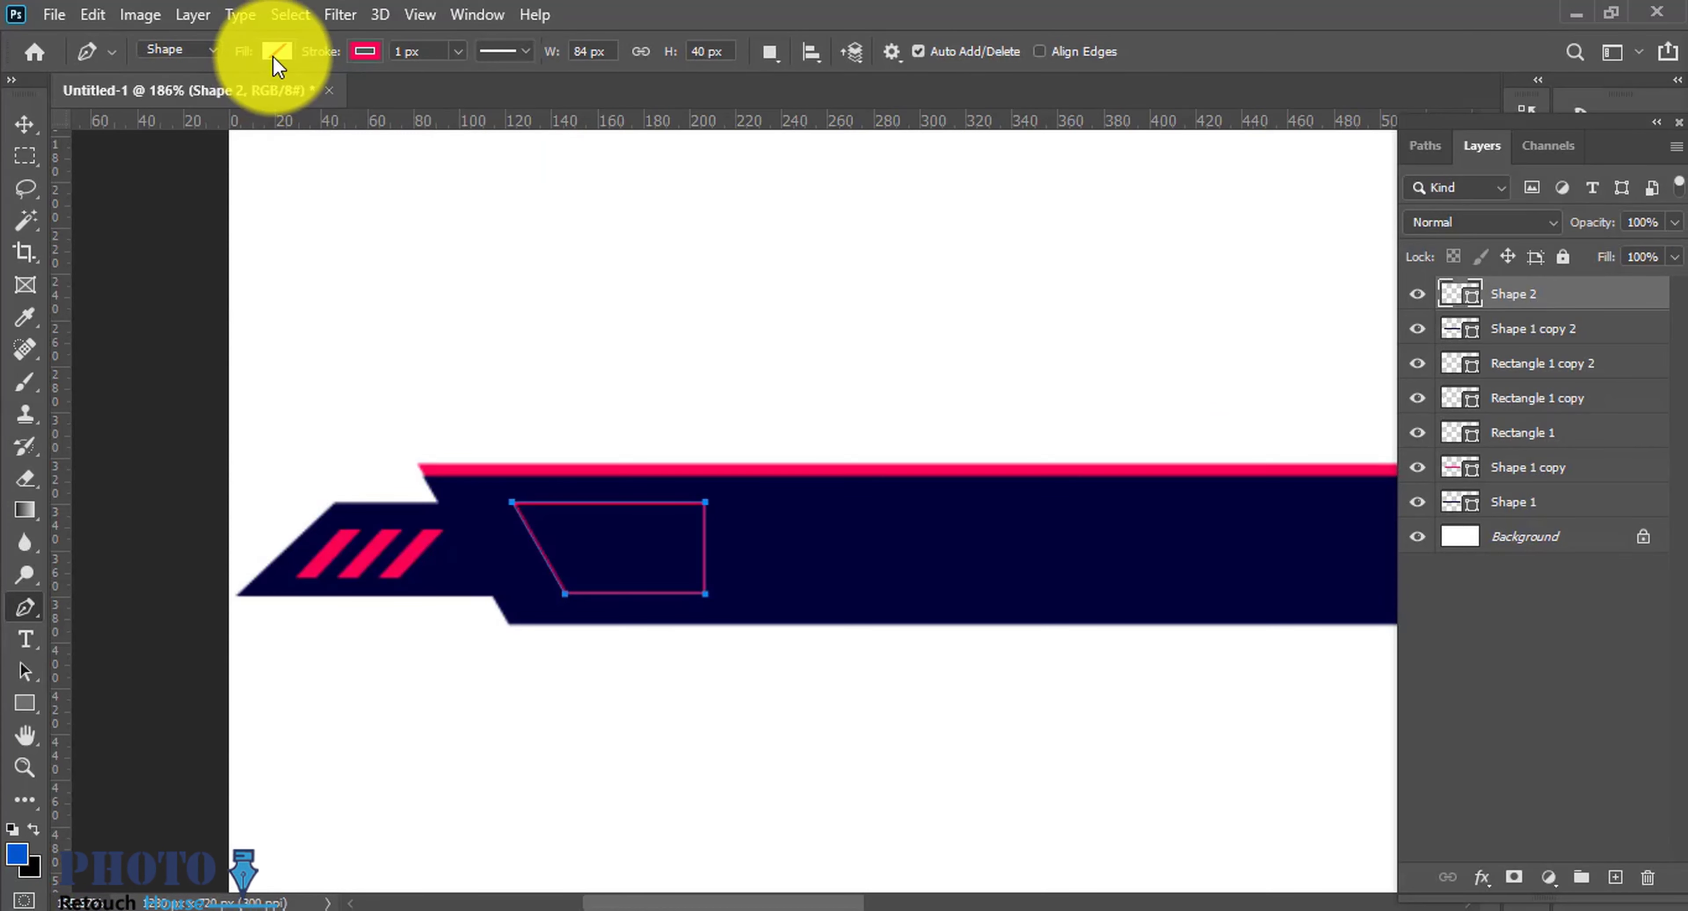
pyautogui.click(273, 57)
pyautogui.click(20, 138)
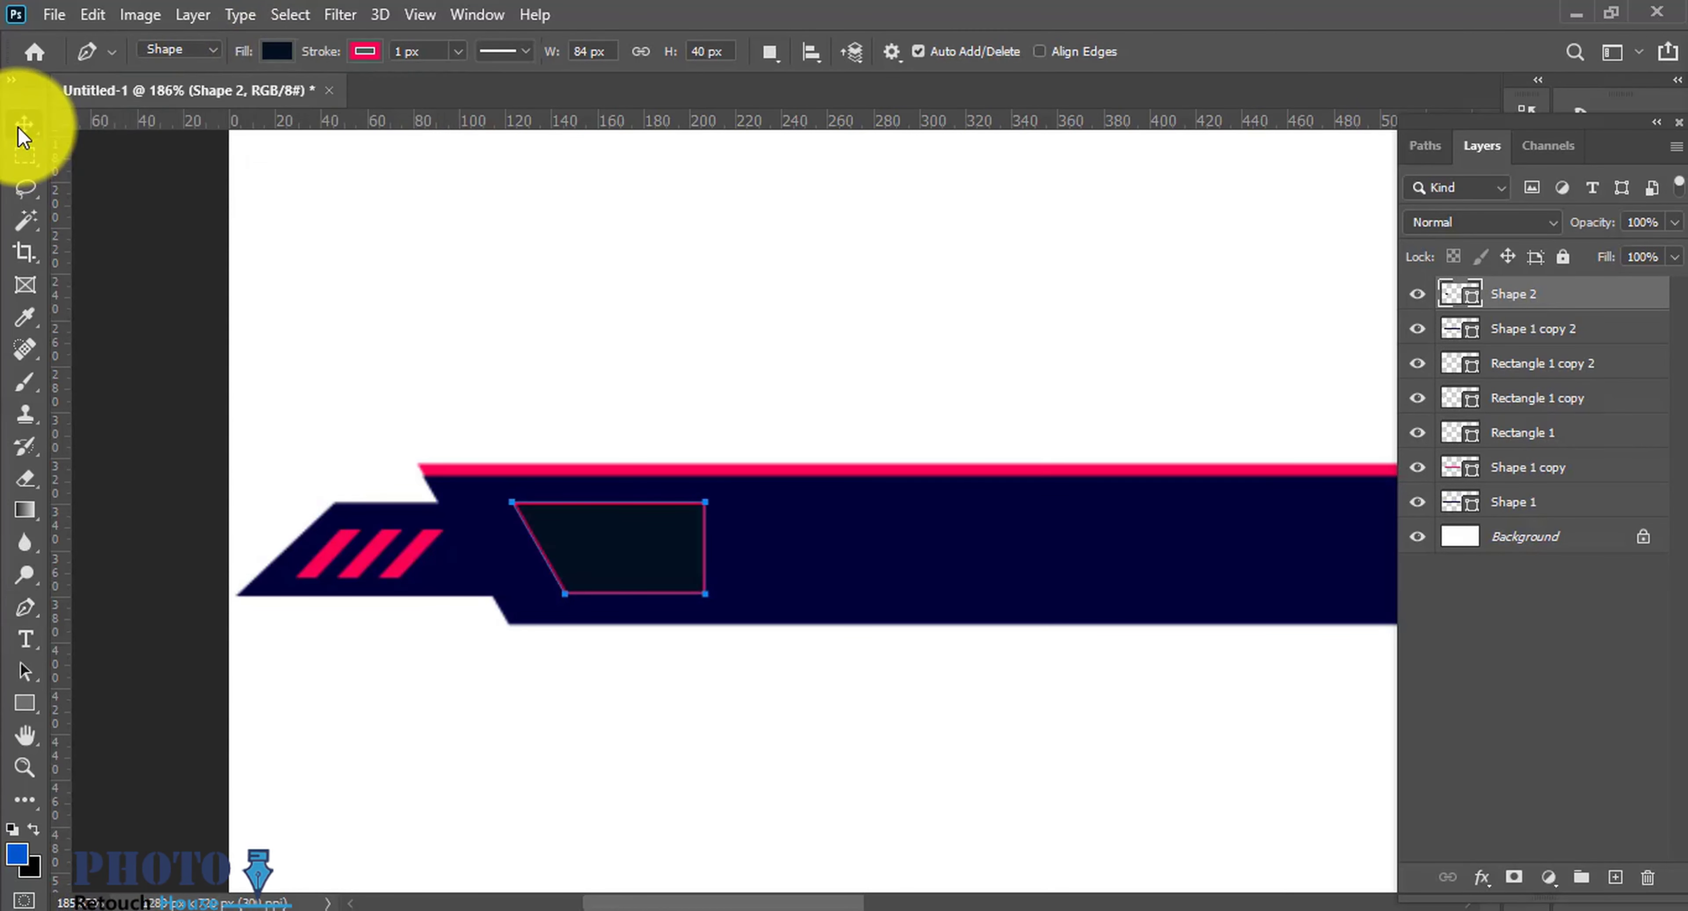
# Step: Place the 001-follower and 002-star icons, scaled down and moved onto the dark box
pyautogui.scroll(-2, 1048, 515)
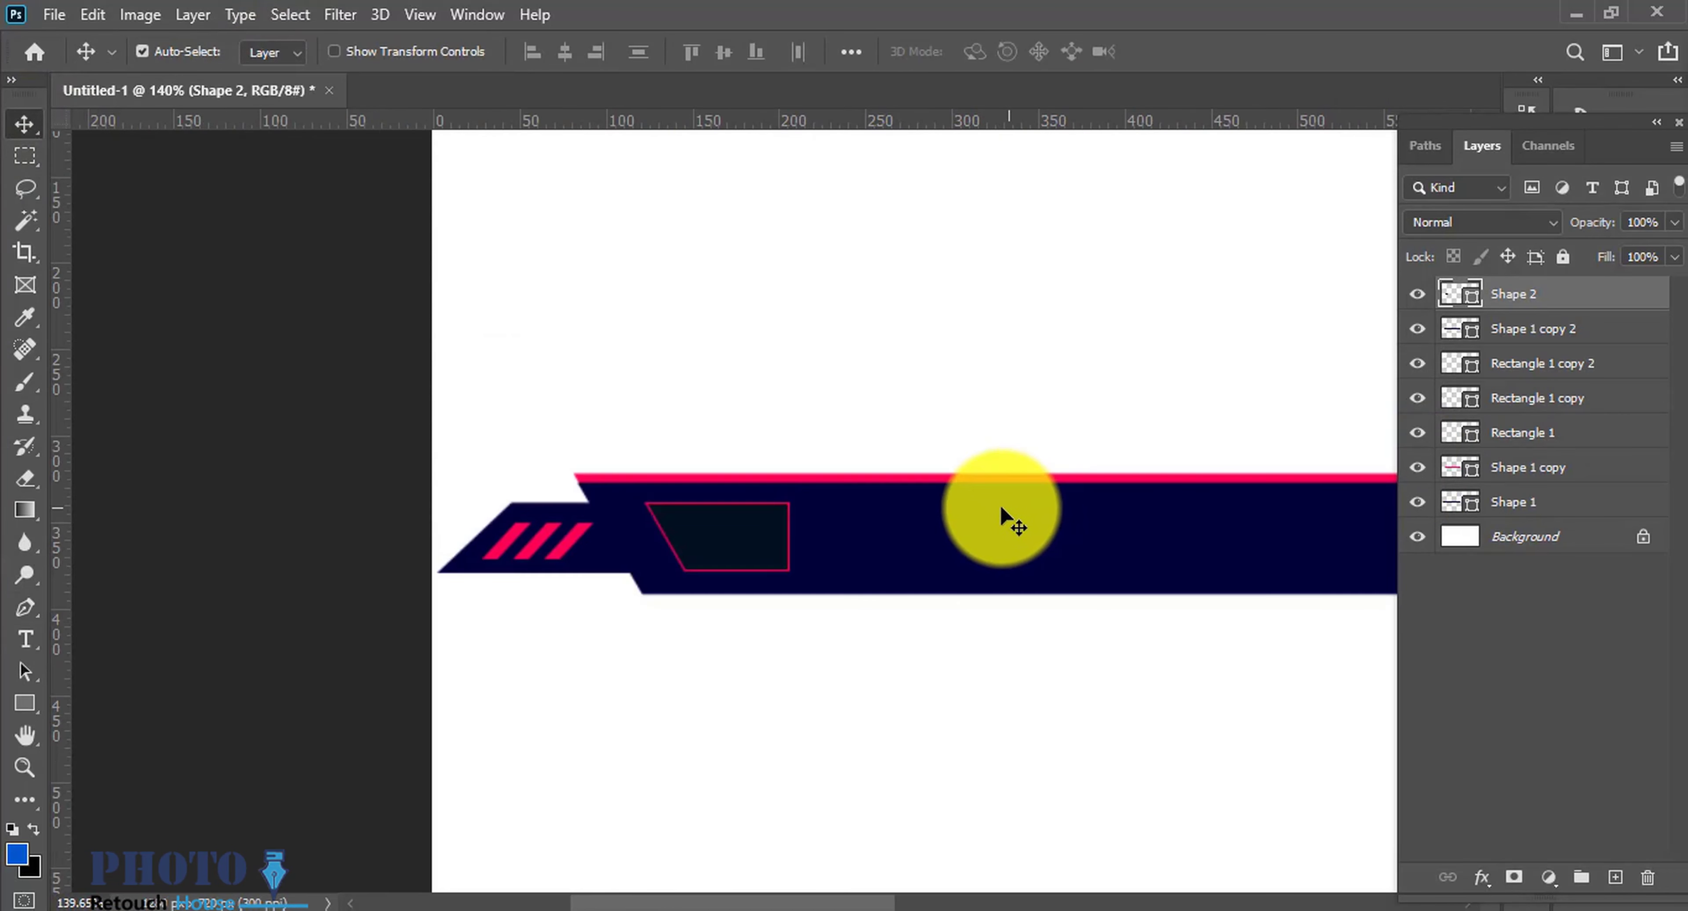
pyautogui.scroll(-2, 1010, 515)
pyautogui.scroll(-2, 995, 514)
pyautogui.scroll(-1, 995, 514)
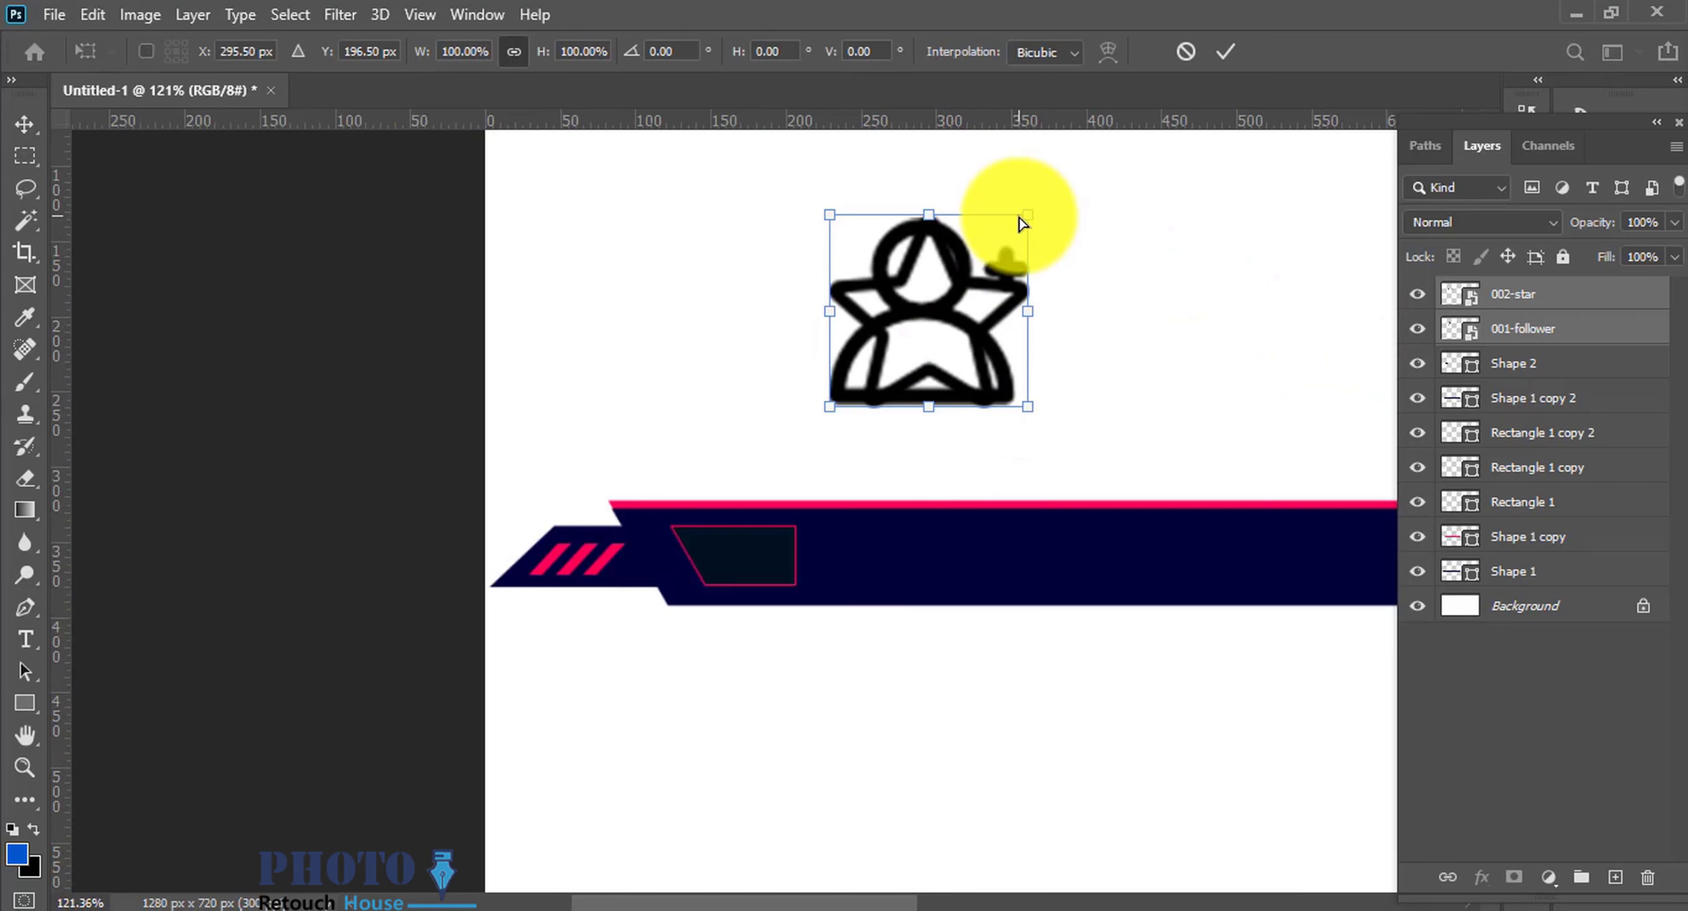
pyautogui.moveTo(1017, 226); pyautogui.dragTo(987, 249)
pyautogui.moveTo(939, 309)
pyautogui.mouseDown()
pyautogui.moveTo(773, 509)
pyautogui.moveTo(784, 550)
pyautogui.moveTo(791, 527)
pyautogui.moveTo(726, 575)
pyautogui.mouseUp()
# Step: Shrink the icons to fit inside the parallelogram and move the star above the banner
pyautogui.keyDown('alt'); pyautogui.scroll(3, 793, 524); pyautogui.keyUp('alt')
pyautogui.scroll(2, 778, 518)
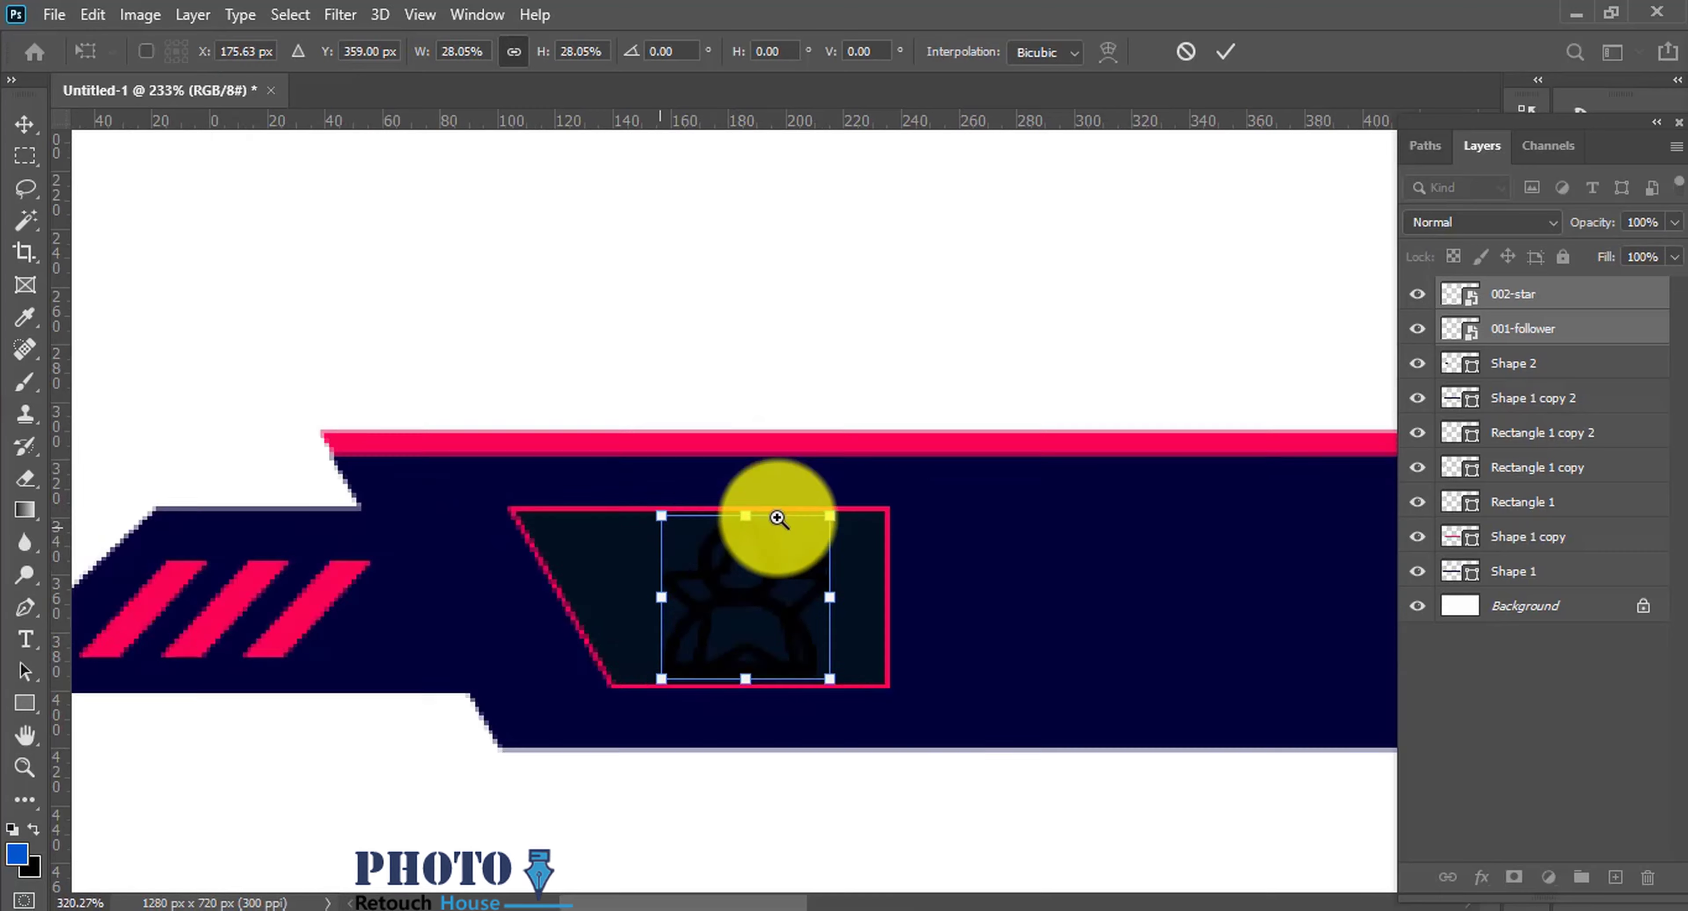
pyautogui.scroll(2, 778, 518)
pyautogui.moveTo(969, 498); pyautogui.dragTo(972, 505)
pyautogui.scroll(-4, 905, 557)
pyautogui.scroll(2, 771, 572)
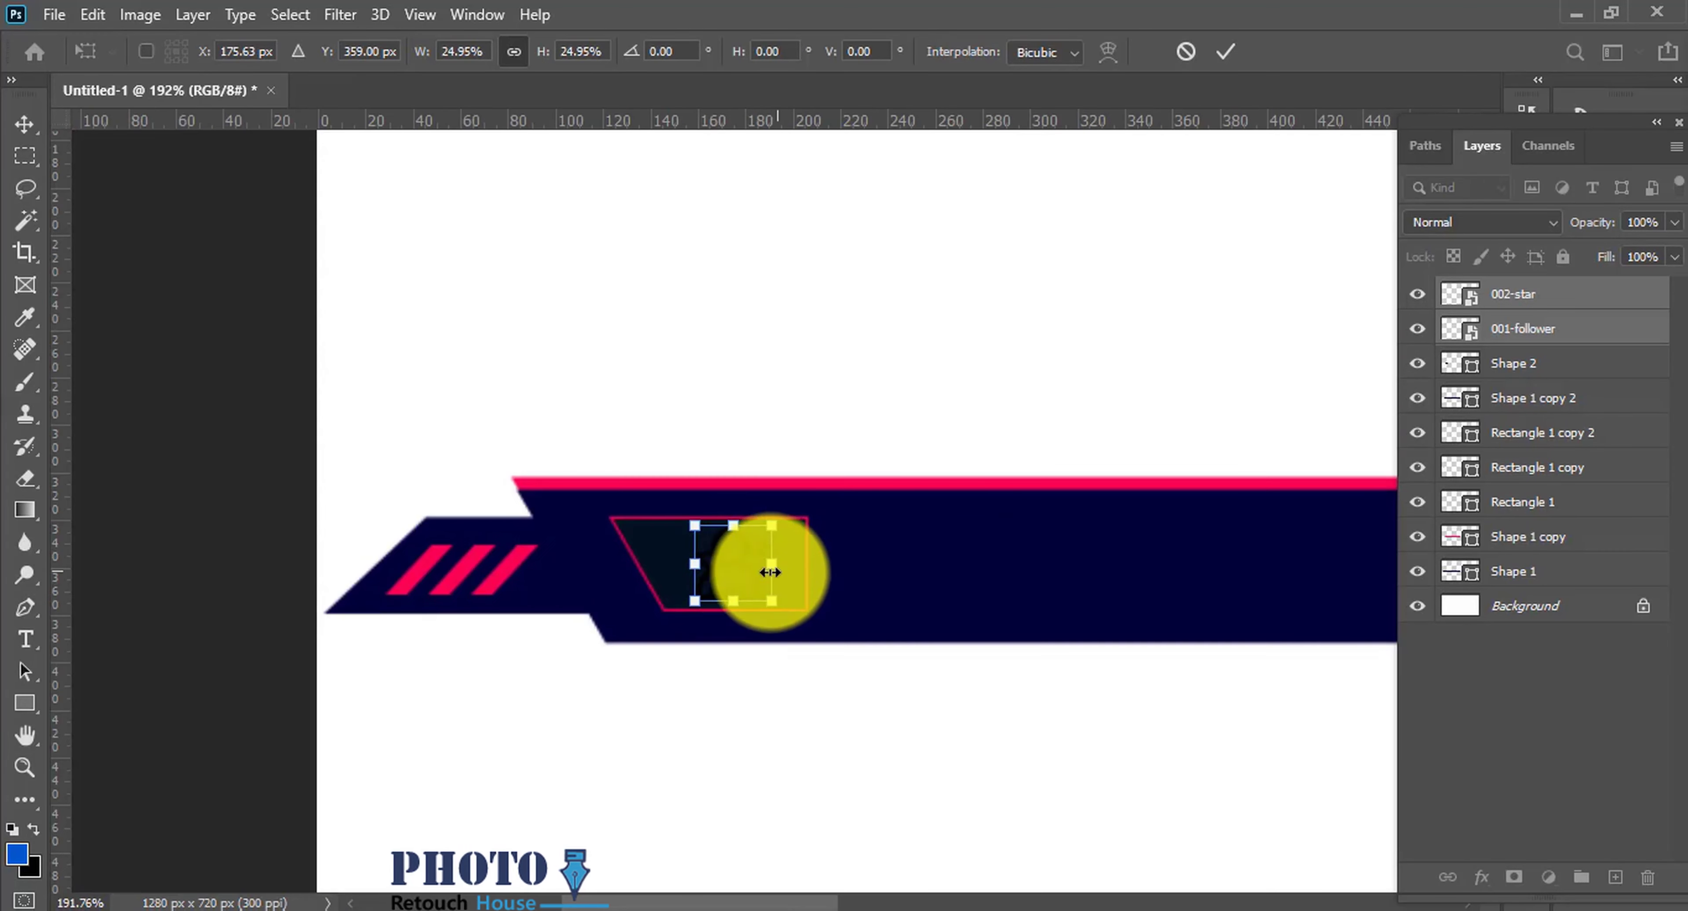
pyautogui.moveTo(771, 572)
pyautogui.mouseDown()
pyautogui.moveTo(853, 272)
pyautogui.moveTo(768, 600)
pyautogui.mouseUp()
pyautogui.press('Return')
pyautogui.click(888, 304)
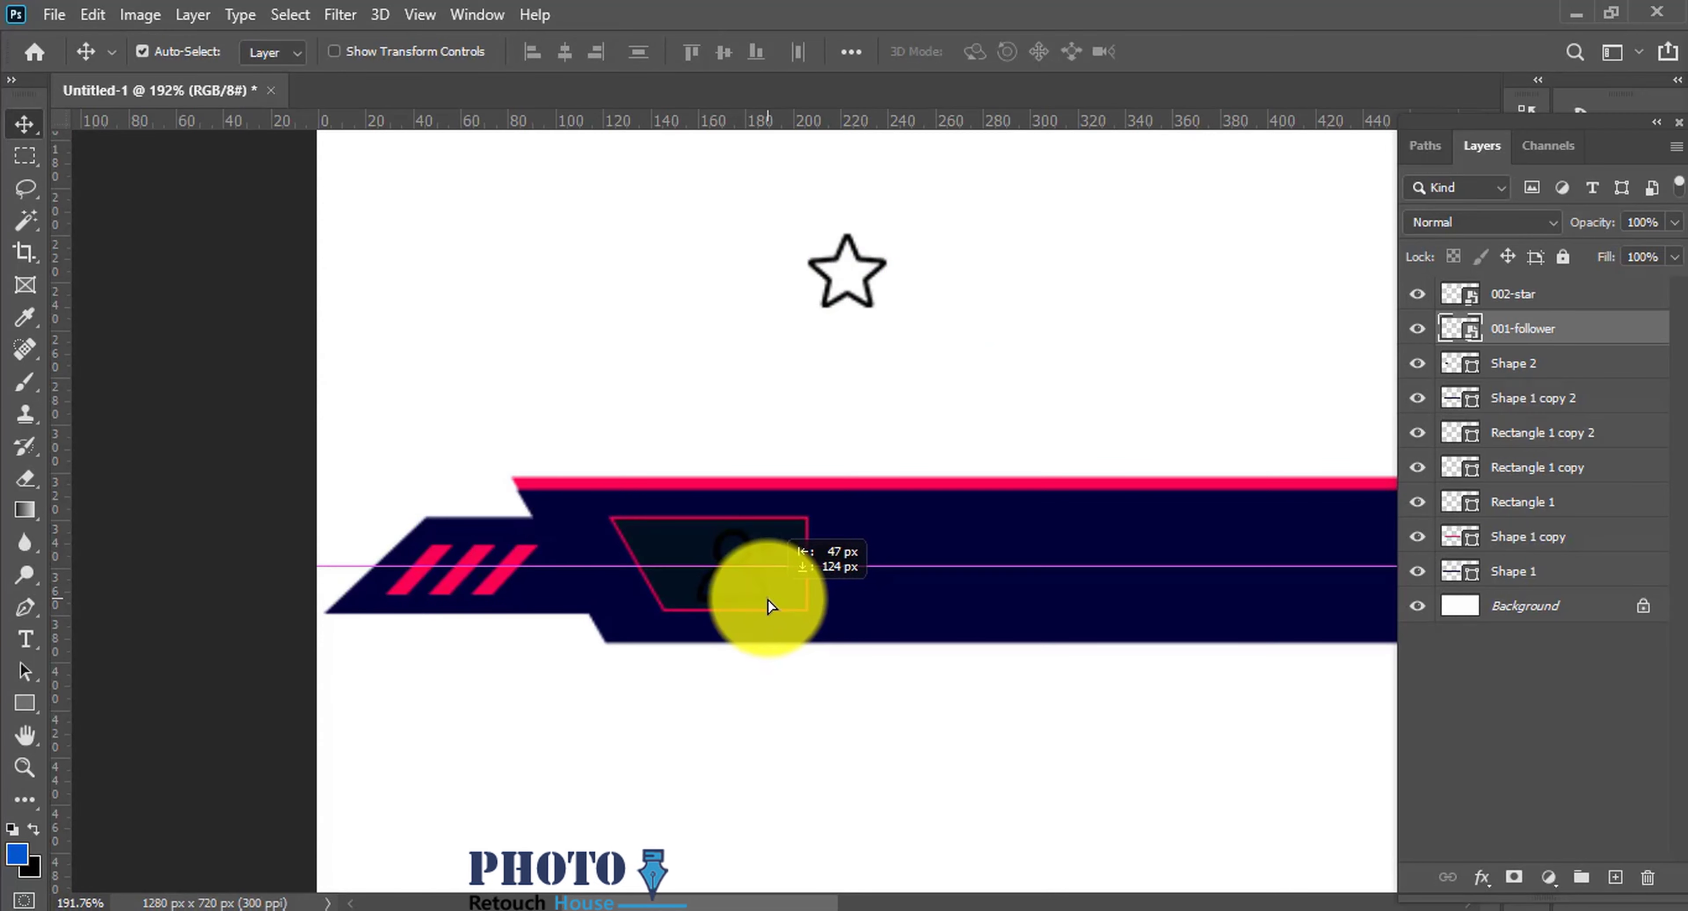
pyautogui.rightClick(1508, 327)
# Step: Give 001-follower a white Color Overlay and a cyan Outer Glow layer style
pyautogui.click(1244, 38)
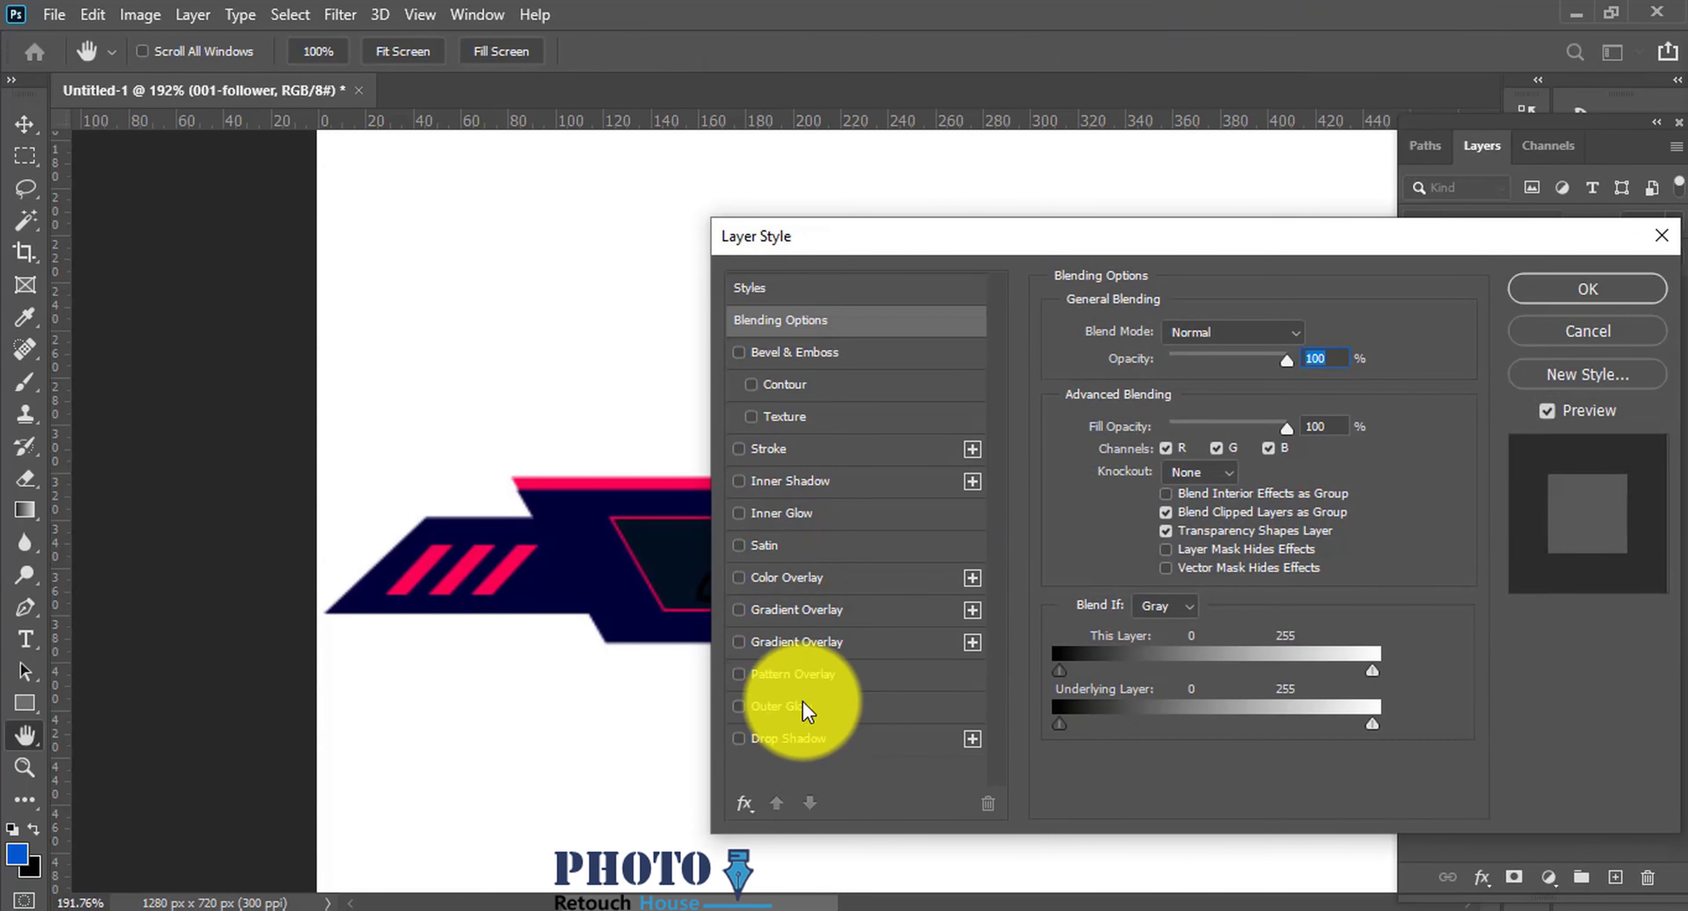
pyautogui.click(787, 580)
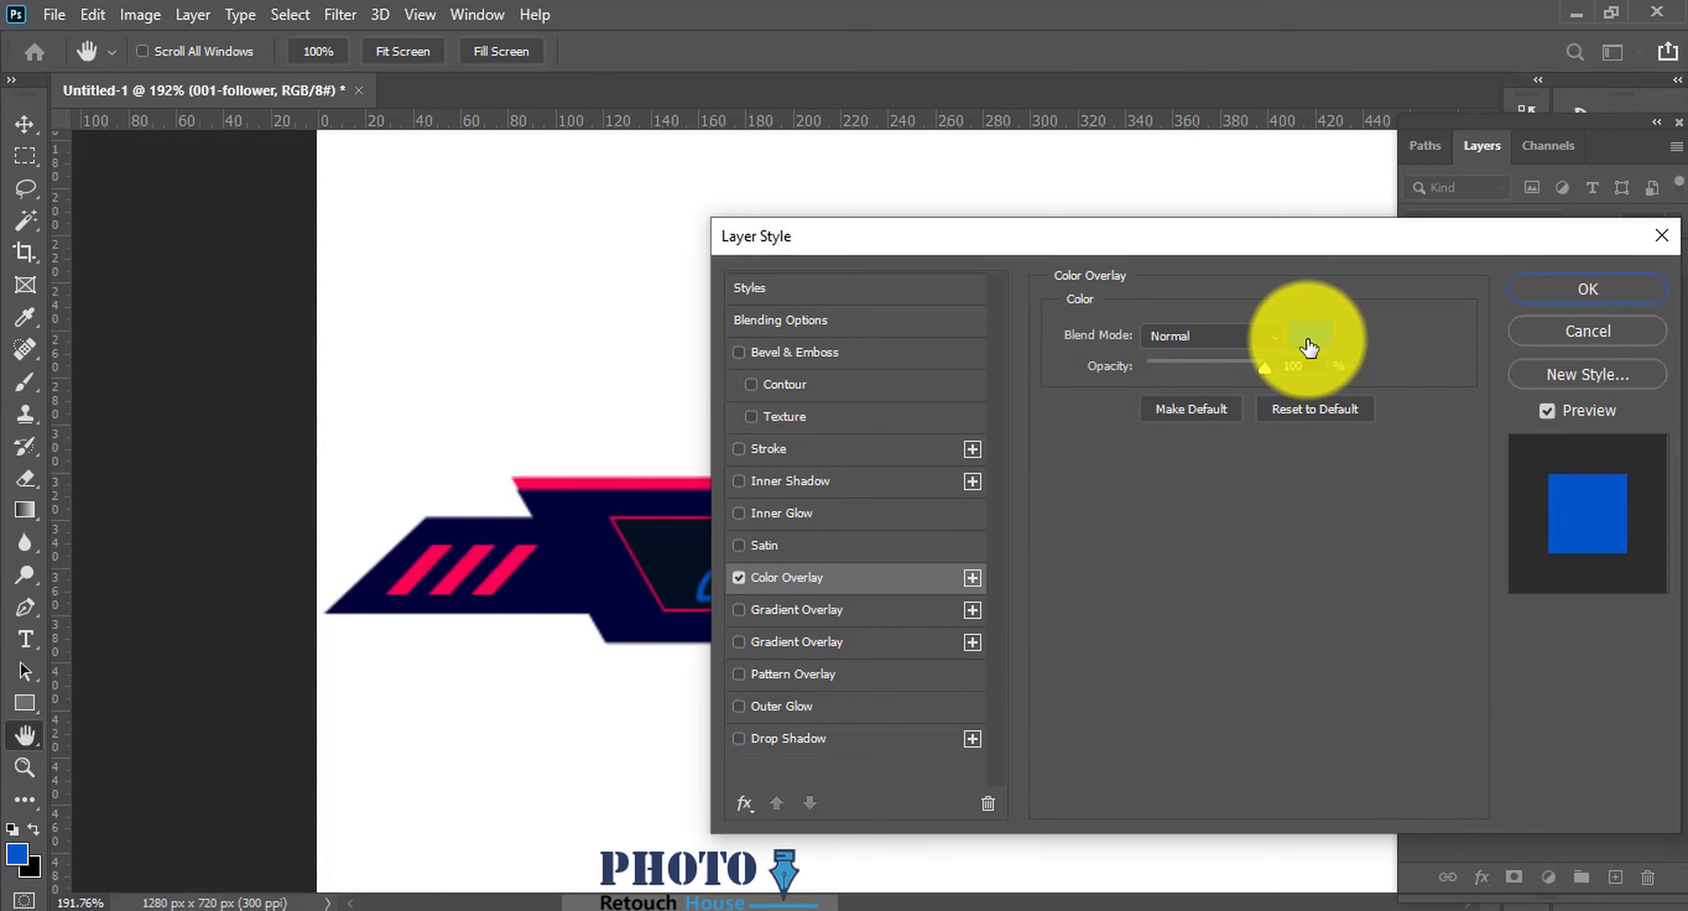
pyautogui.click(1309, 335)
pyautogui.click(1554, 420)
pyautogui.click(1587, 289)
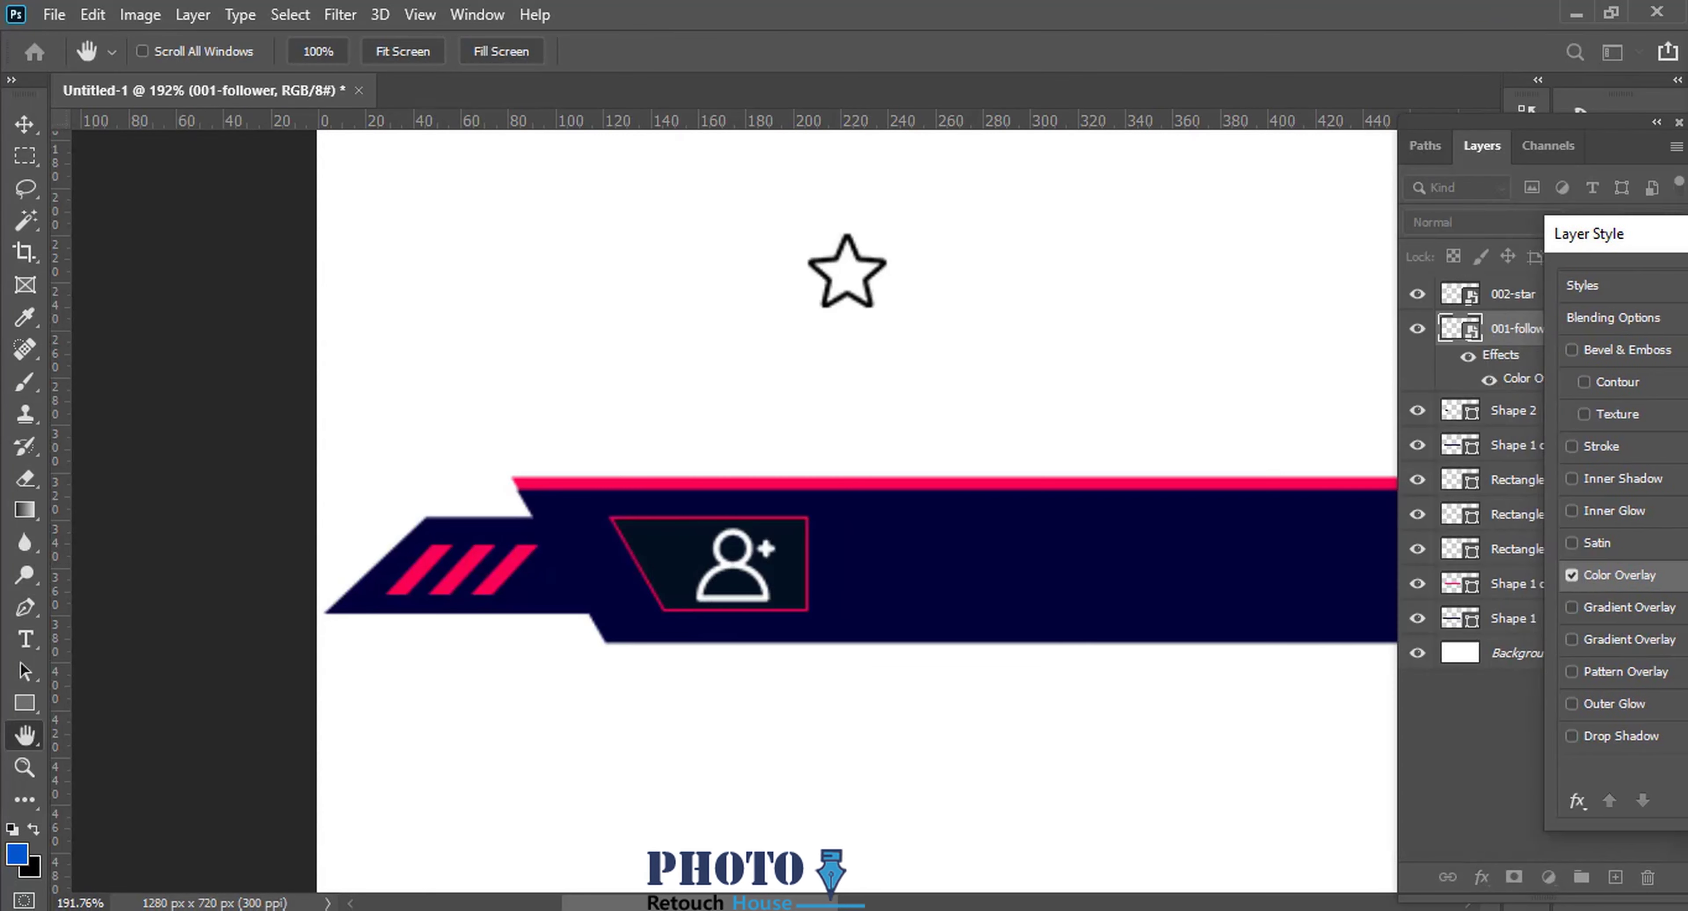
pyautogui.press('v')
pyautogui.scroll(-3, 939, 621)
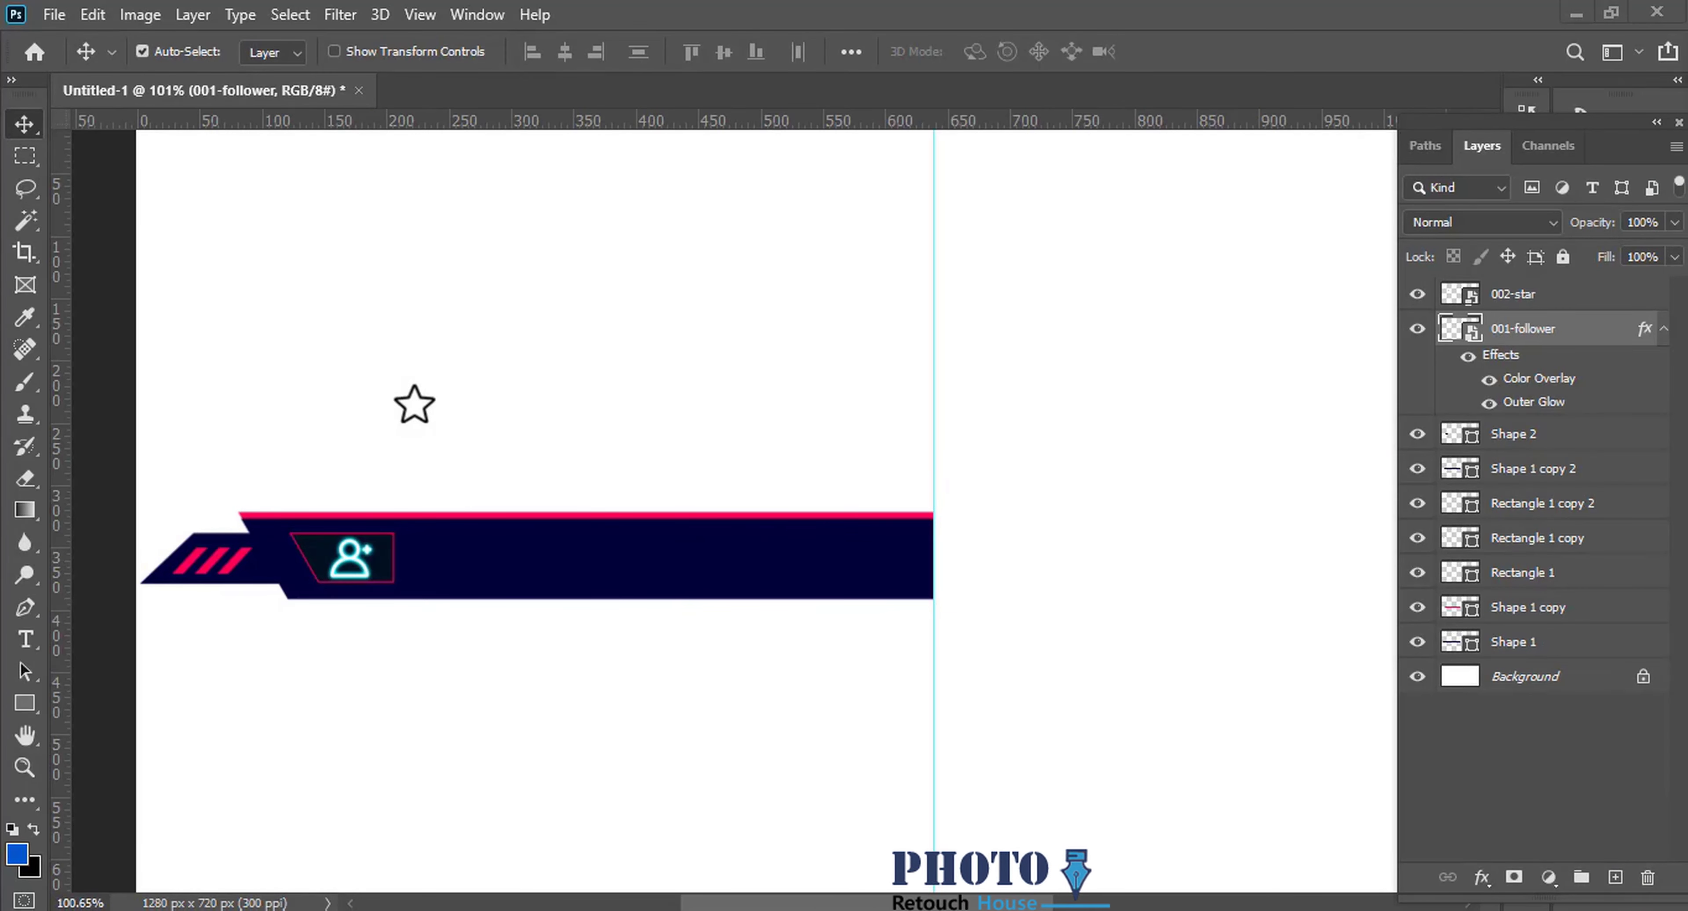
# Step: Draw a blue 193×40 px Rectangle 2 with a pink stroke just right of the icon box
pyautogui.scroll(2, 407, 492)
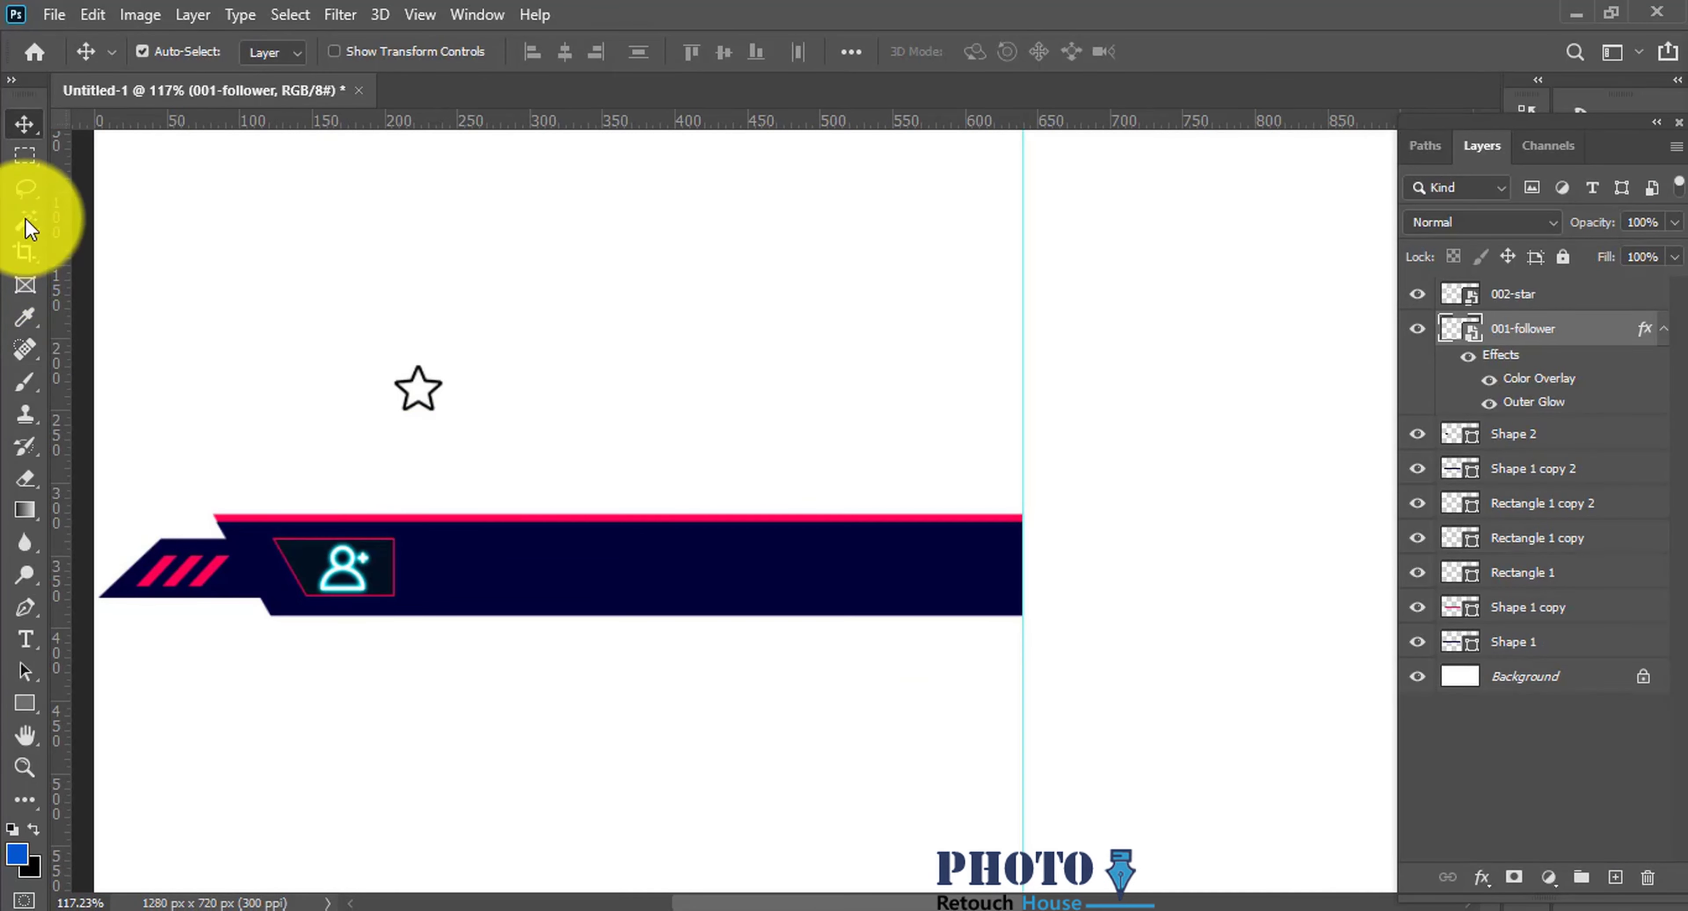
pyautogui.click(25, 703)
pyautogui.scroll(5, 396, 549)
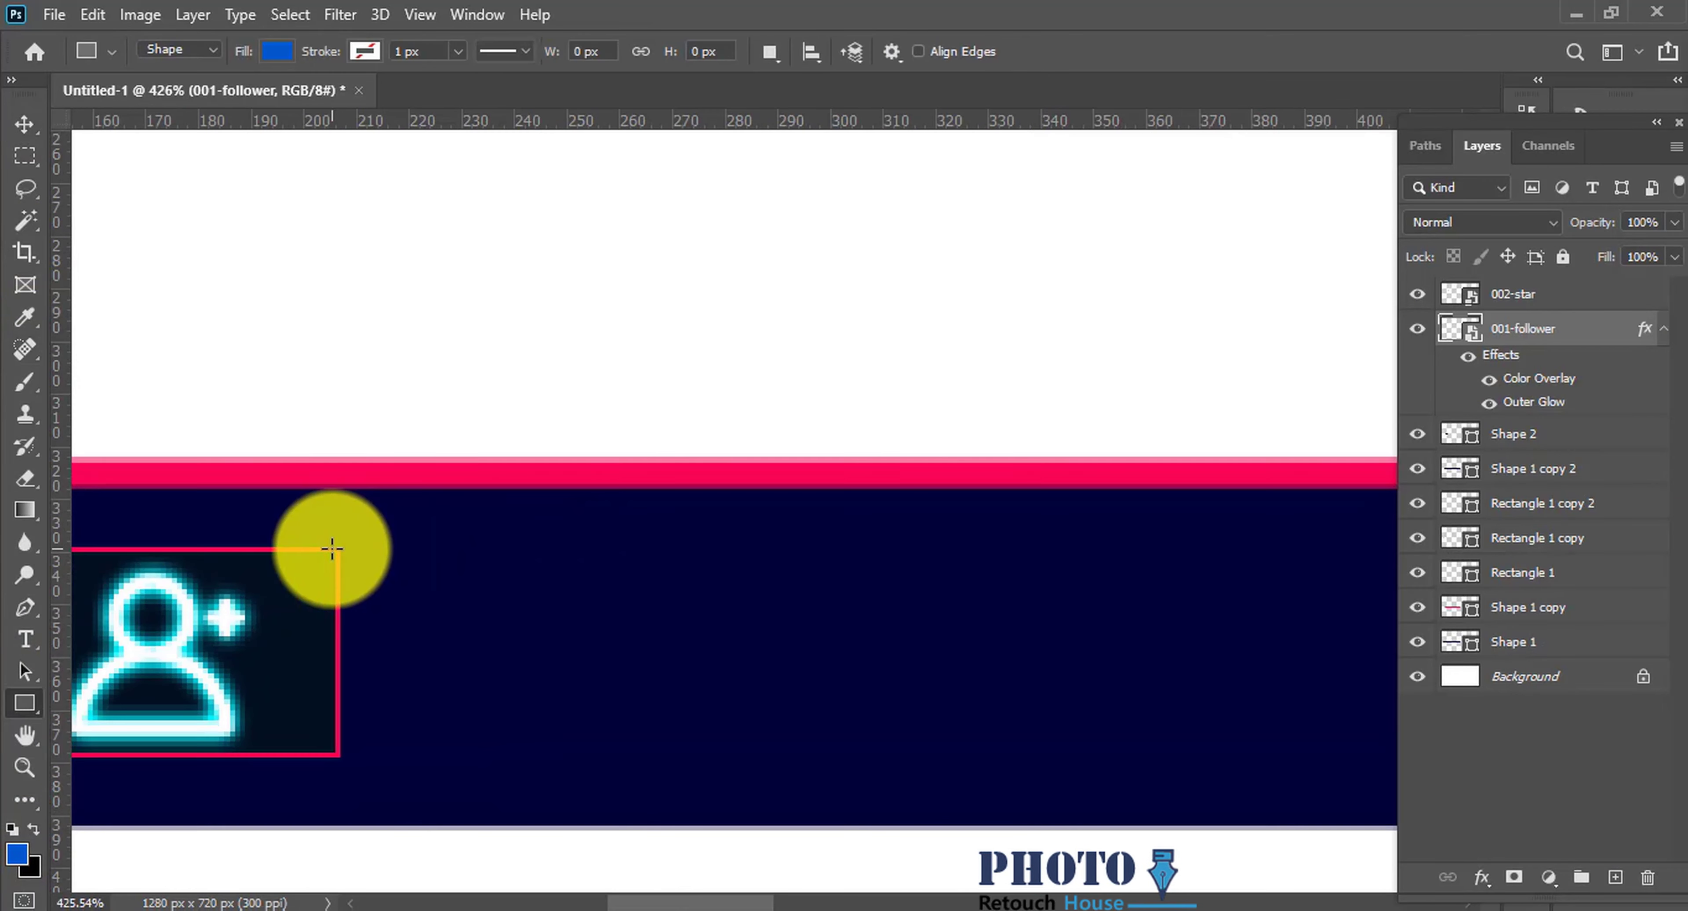
pyautogui.moveTo(333, 549); pyautogui.dragTo(1347, 754)
pyautogui.scroll(-4, 1127, 708)
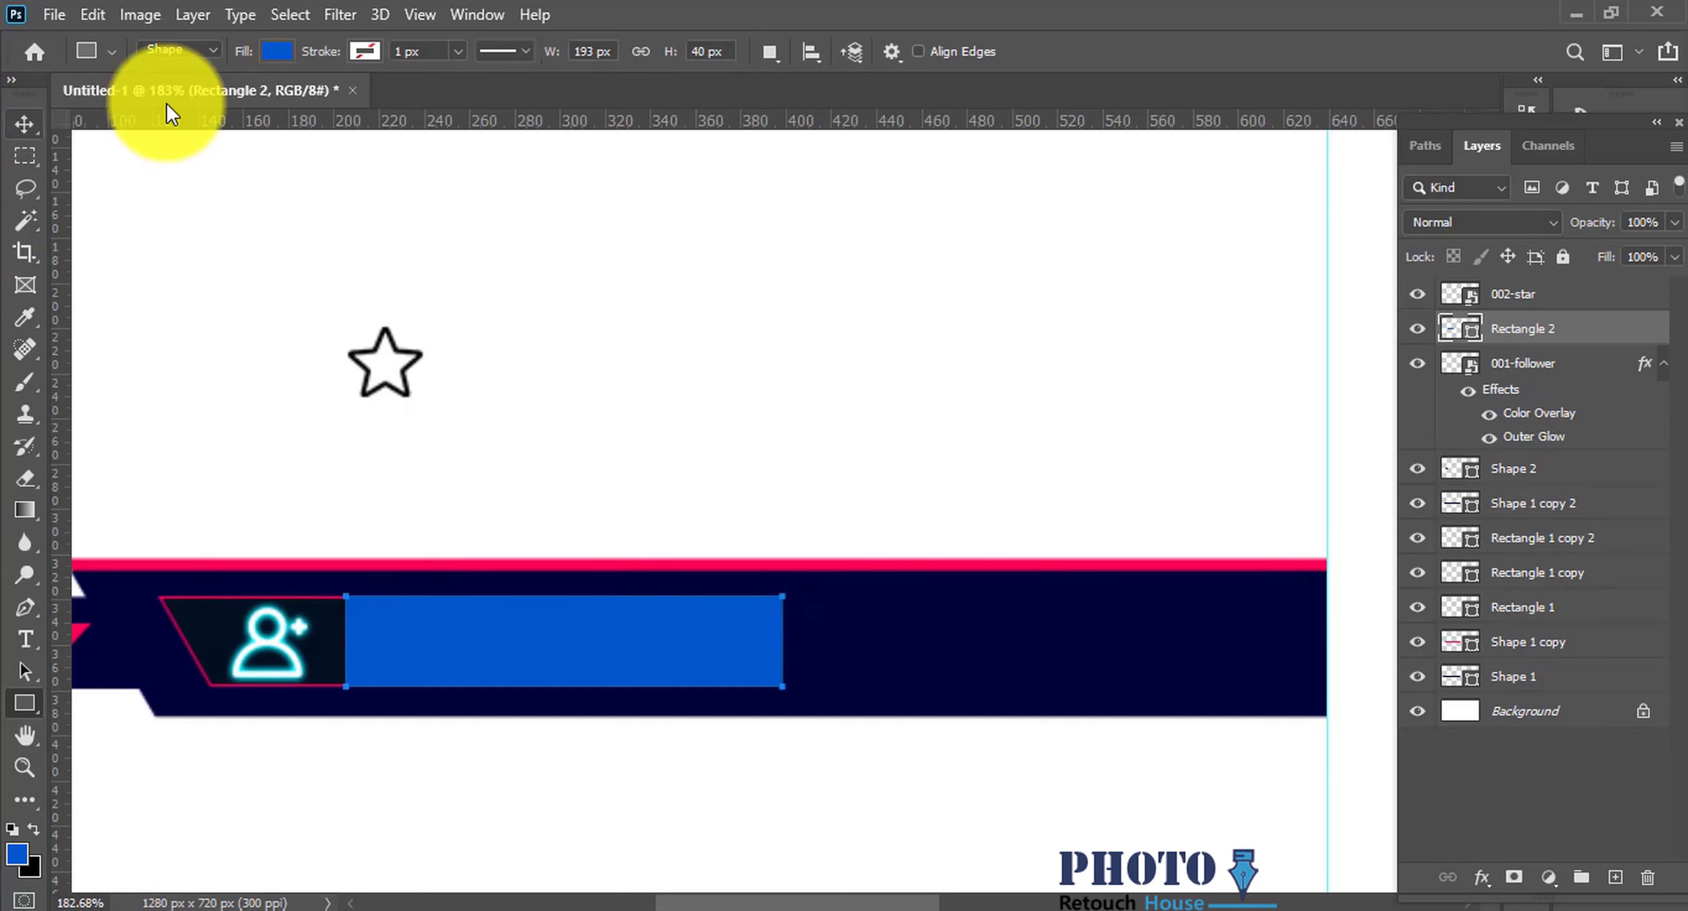
pyautogui.click(276, 51)
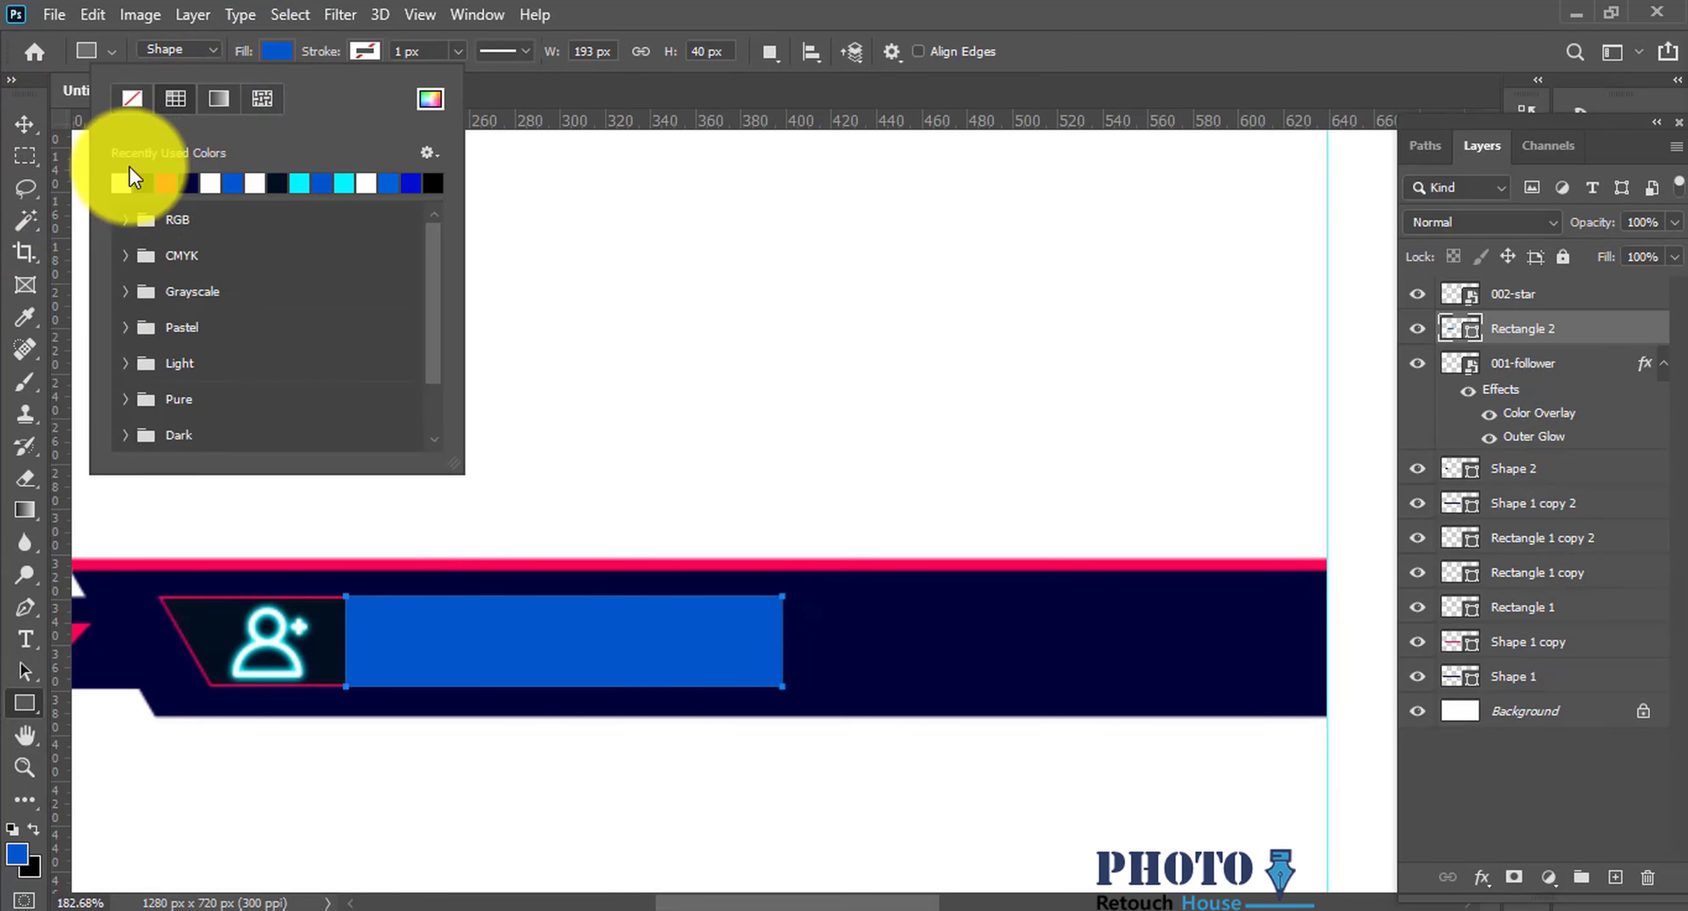
pyautogui.moveTo(278, 66); pyautogui.dragTo(365, 65)
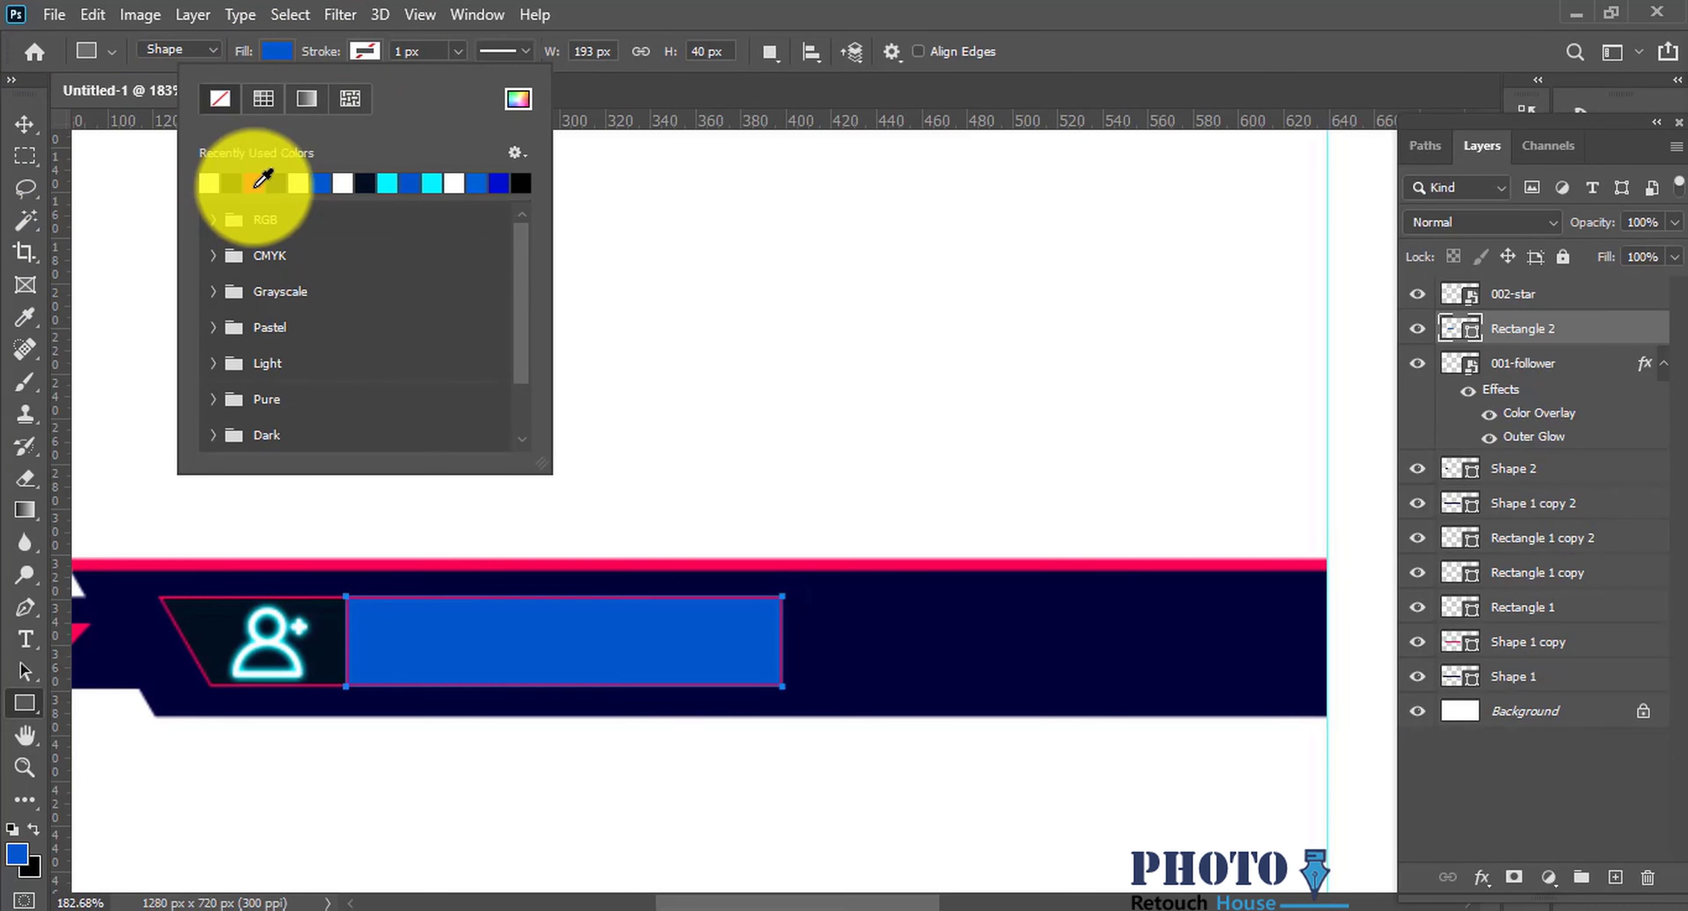
pyautogui.click(25, 123)
pyautogui.moveTo(635, 645)
pyautogui.mouseDown()
pyautogui.moveTo(716, 648)
pyautogui.moveTo(679, 652)
pyautogui.mouseUp()
pyautogui.scroll(-2, 705, 640)
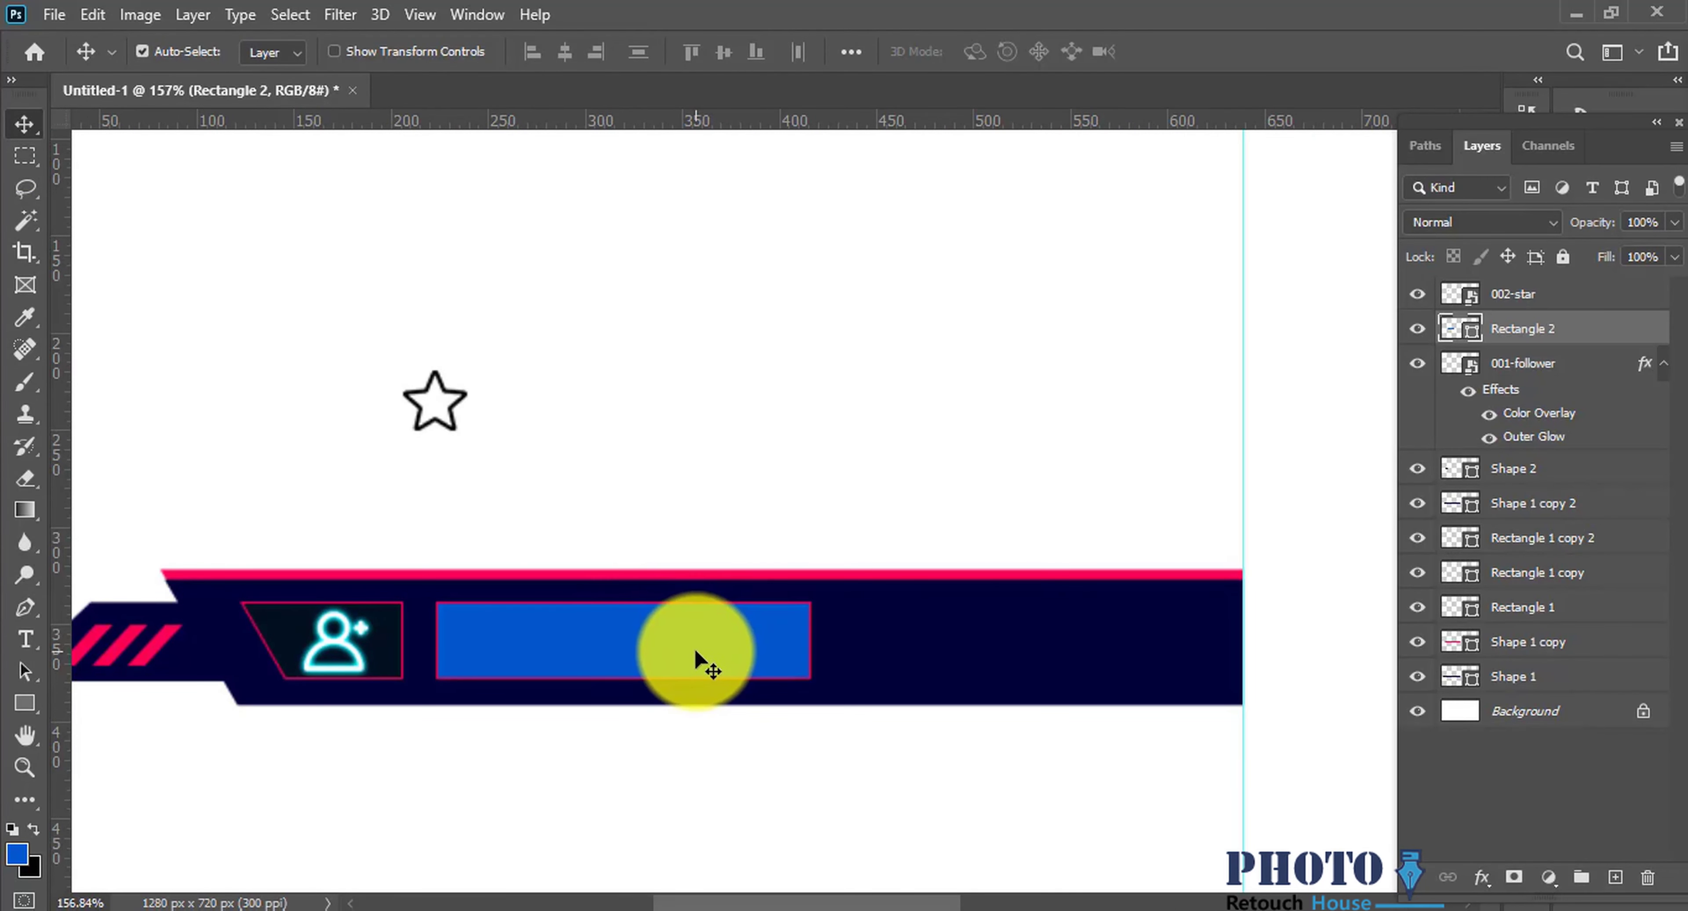
# Step: Stretch Rectangle 2 wider to the right and give it a dark navy fill
pyautogui.hotkey('ctrl', 't')
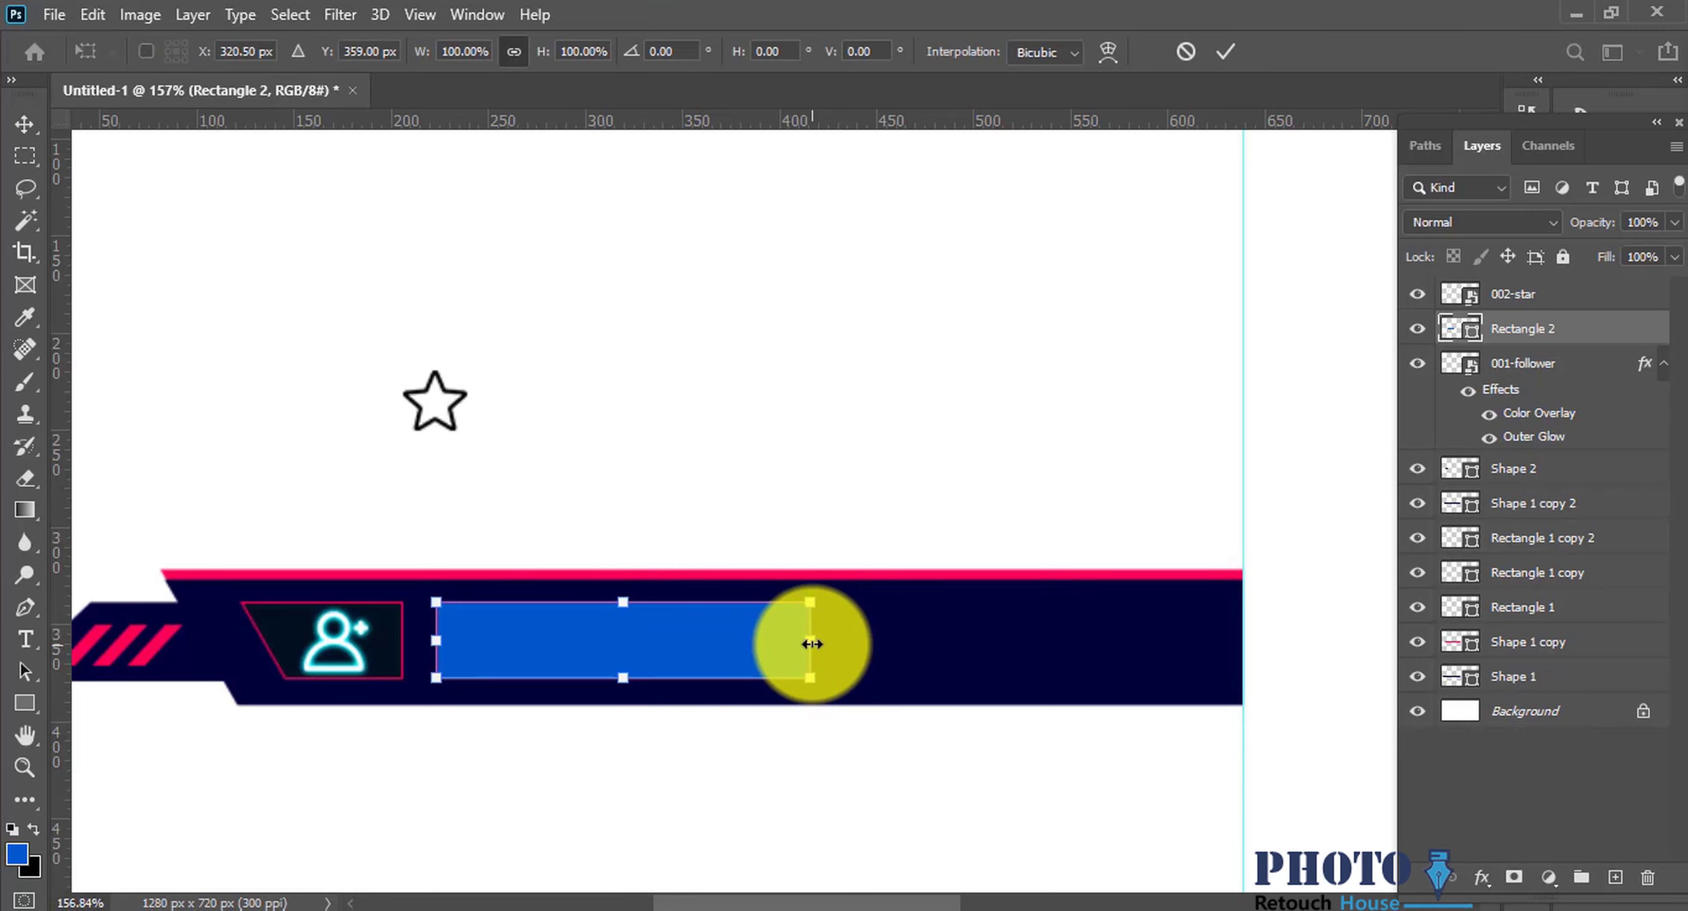
pyautogui.moveTo(811, 640); pyautogui.dragTo(859, 643)
pyautogui.press('Return')
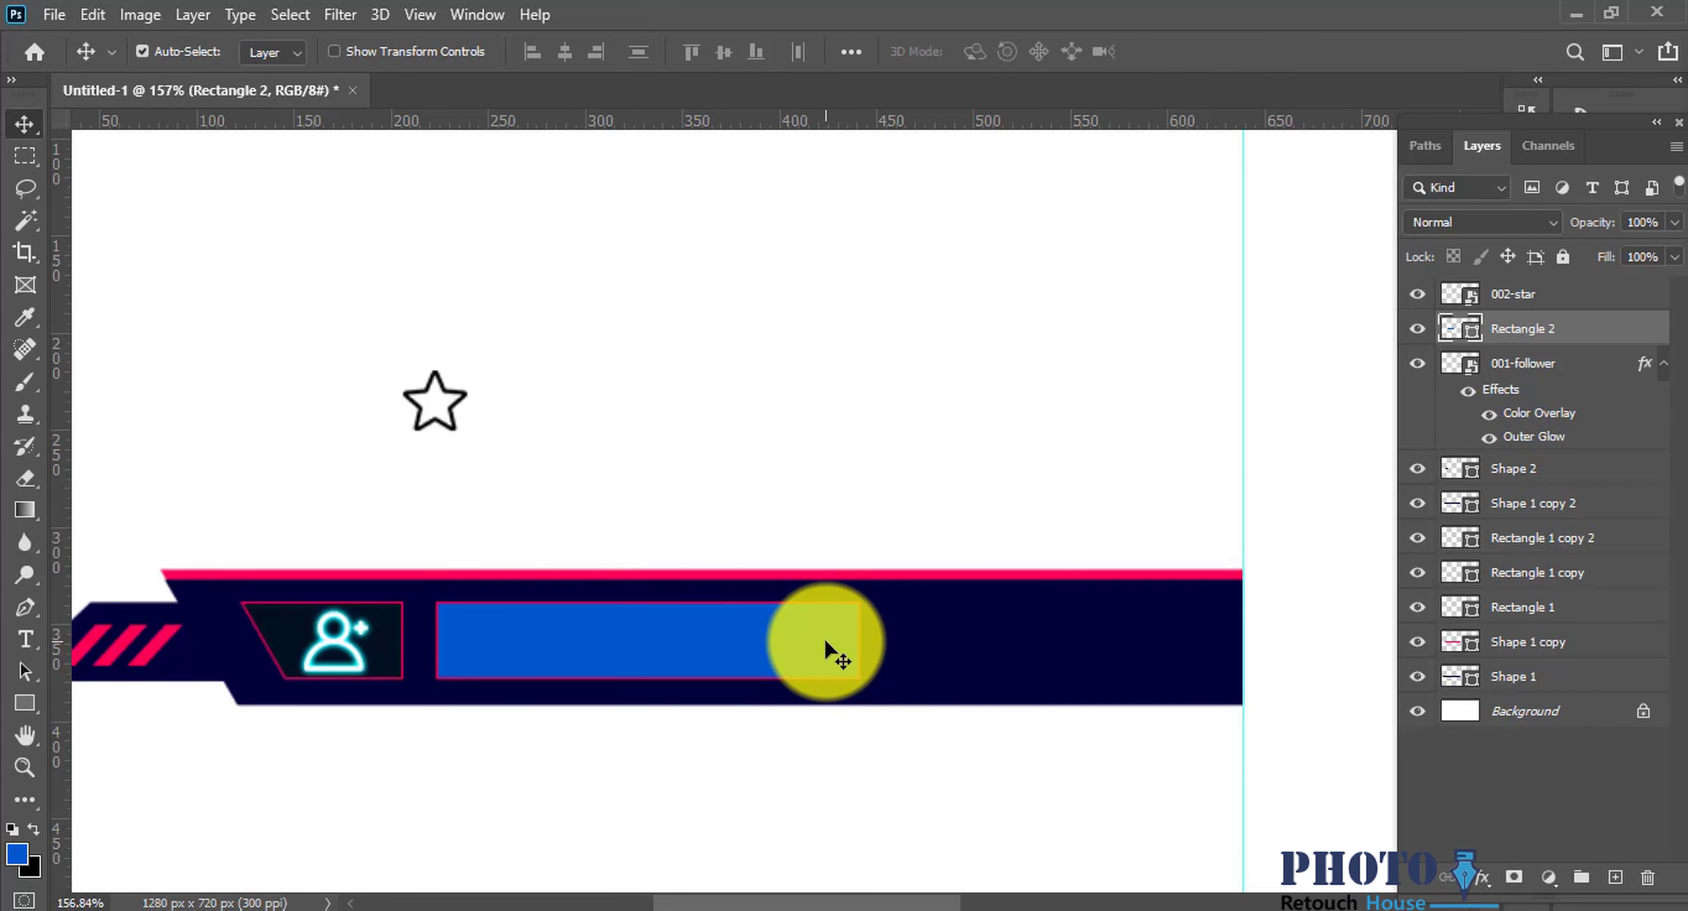
pyautogui.press('u')
pyautogui.press('v')
# Step: Stretch Rectangle 2 further right along the banner
pyautogui.hotkey('ctrl', '-')
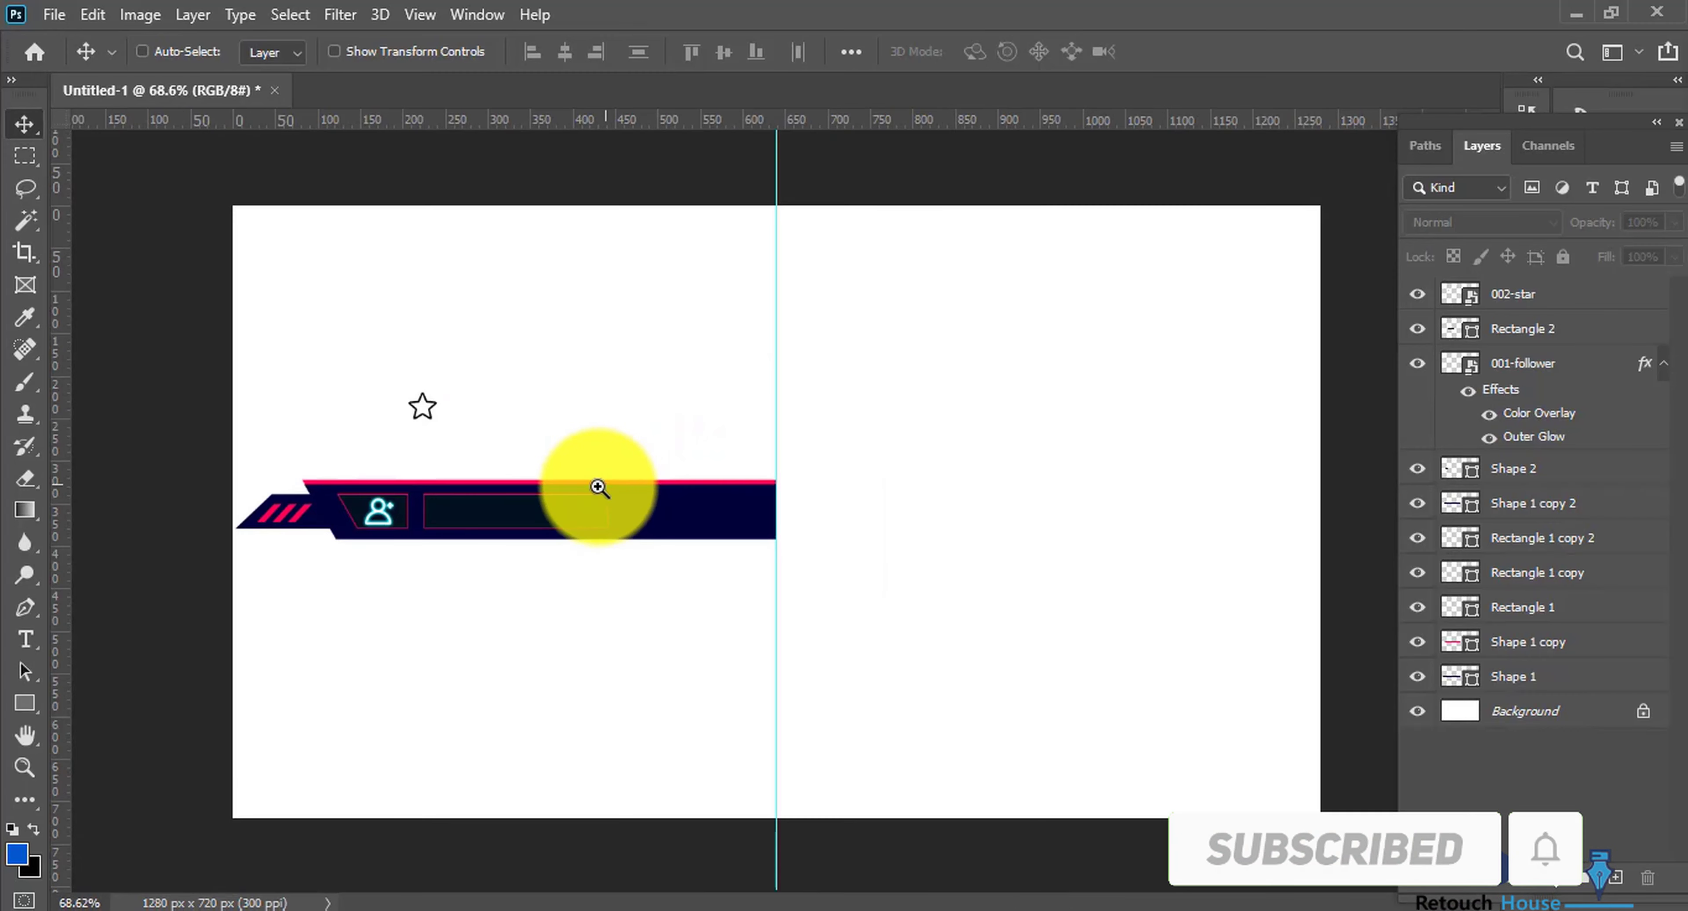
pyautogui.moveTo(599, 487); pyautogui.dragTo(629, 490)
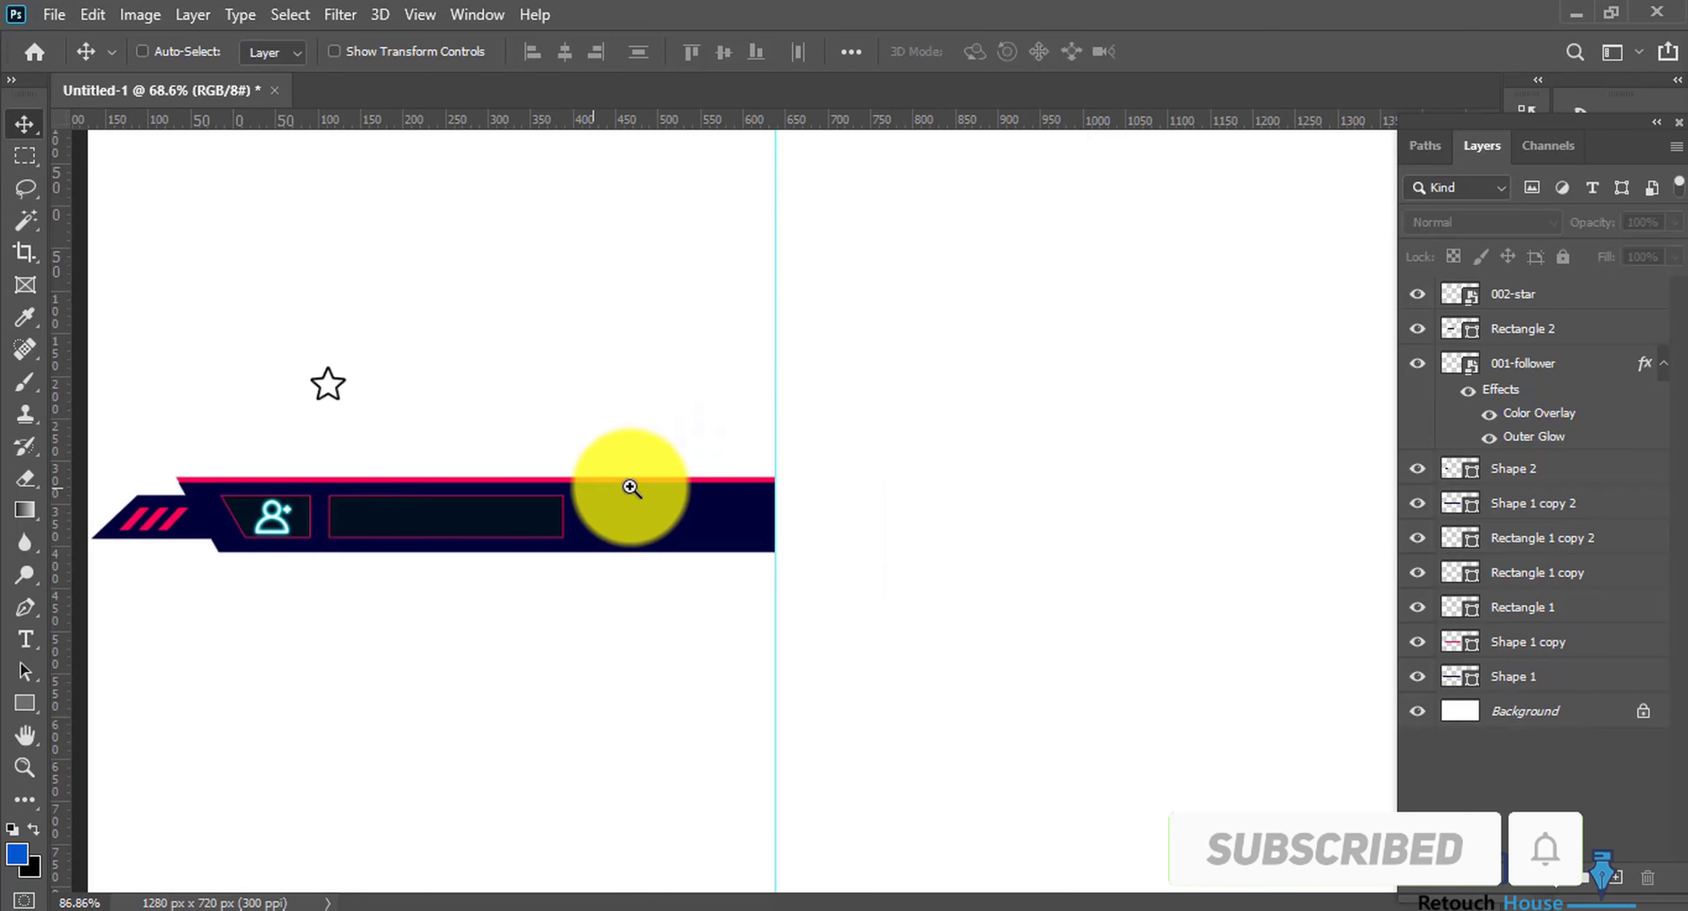
pyautogui.click(509, 518)
pyautogui.hotkey('ctrl', 't')
pyautogui.moveTo(564, 519); pyautogui.dragTo(590, 519)
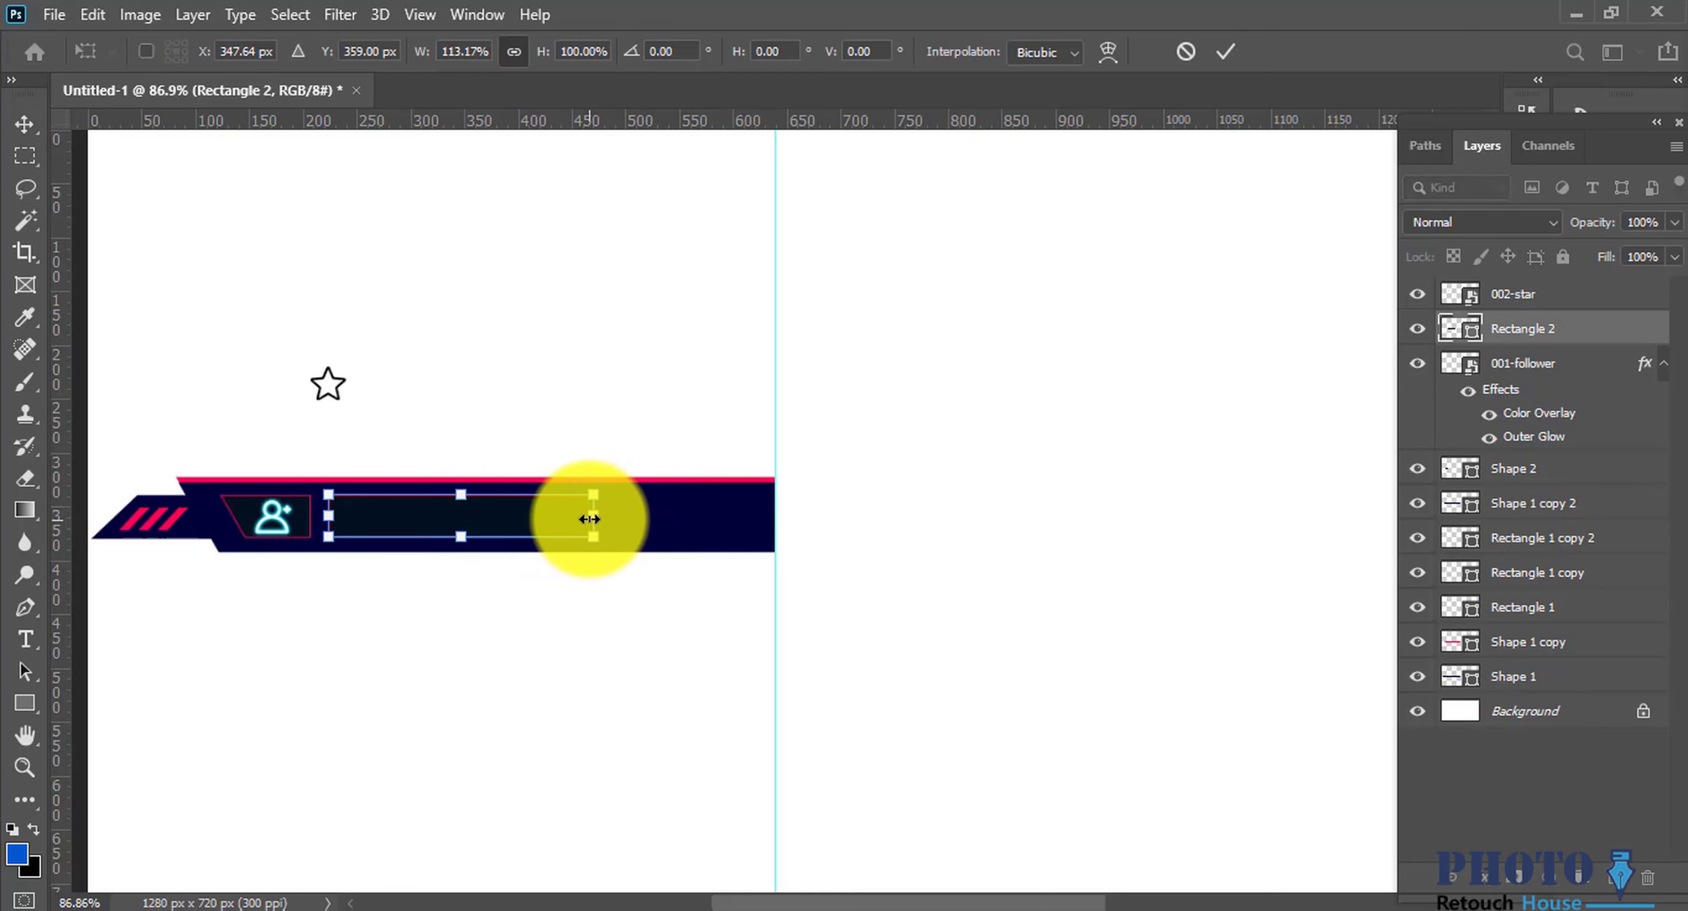
pyautogui.press('Return')
pyautogui.hotkey('ctrl', '0')
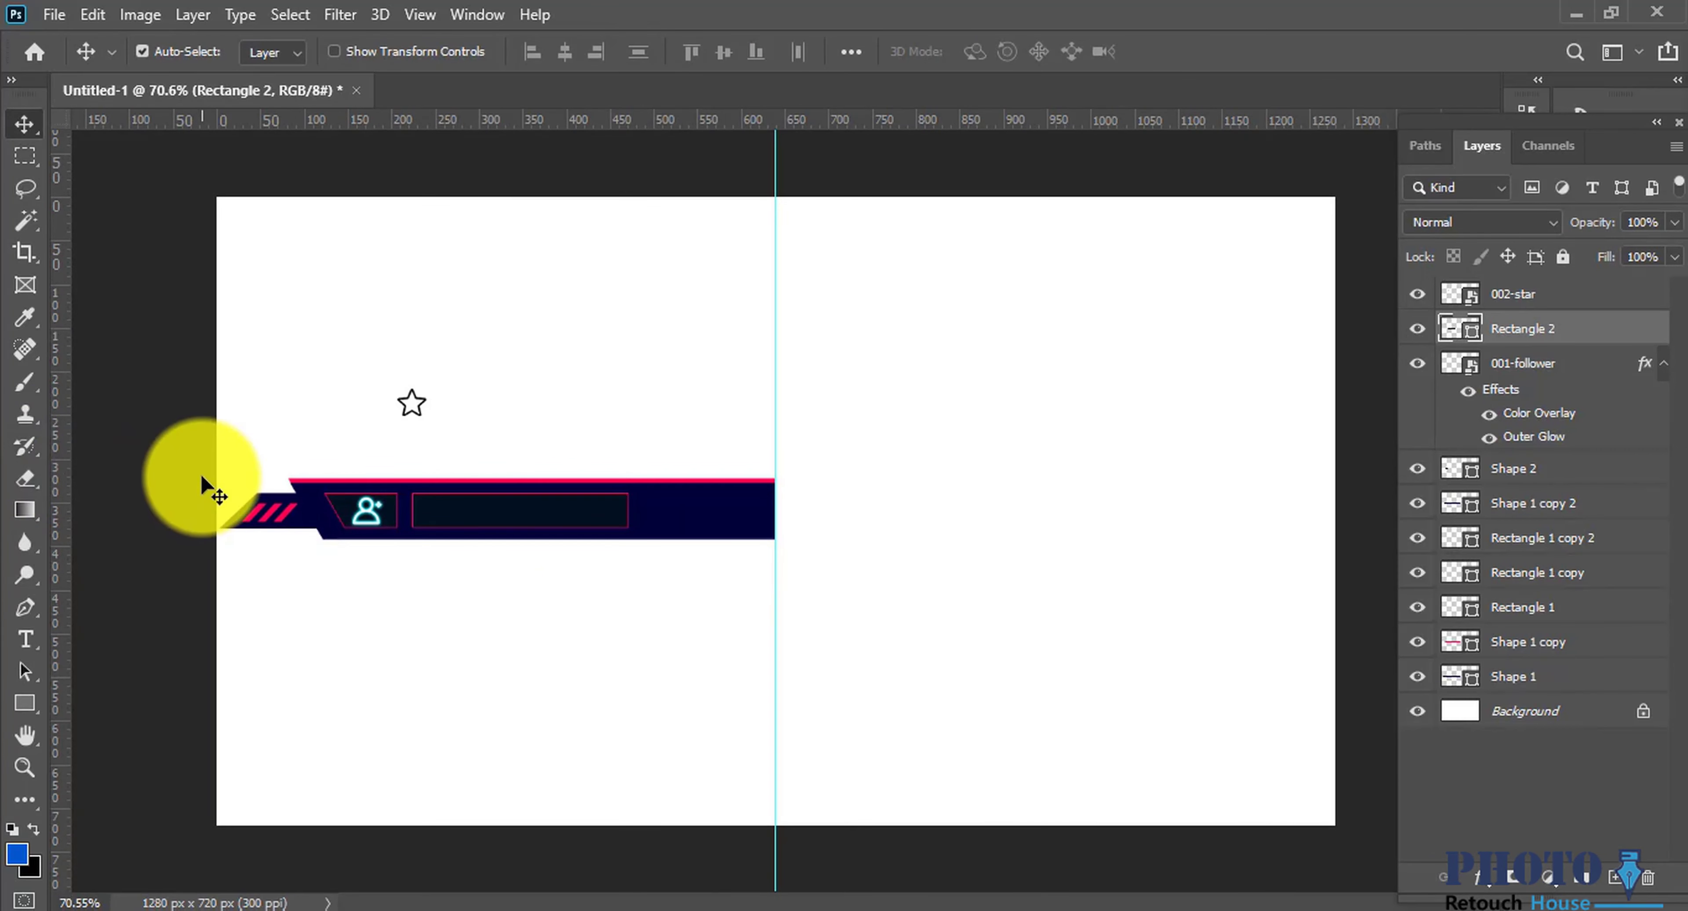
pyautogui.moveTo(215, 467); pyautogui.dragTo(983, 616)
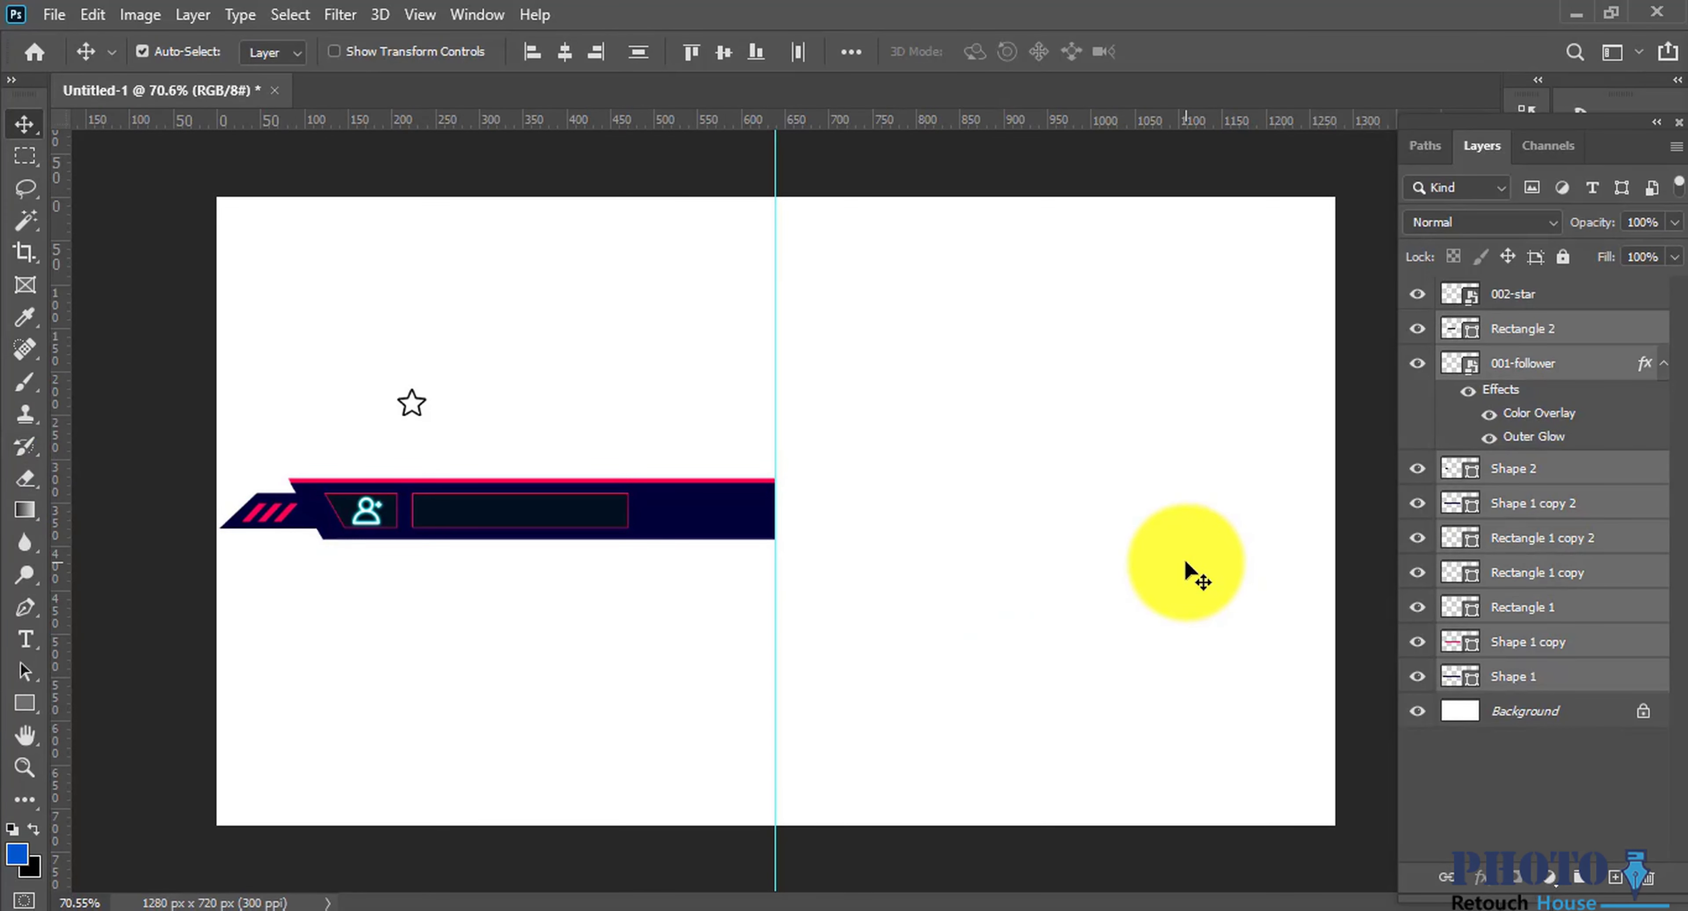
# Step: Group the banner layers into Group 1, undoing a trial horizontal flip
pyautogui.hotkey('ctrl', 'g')
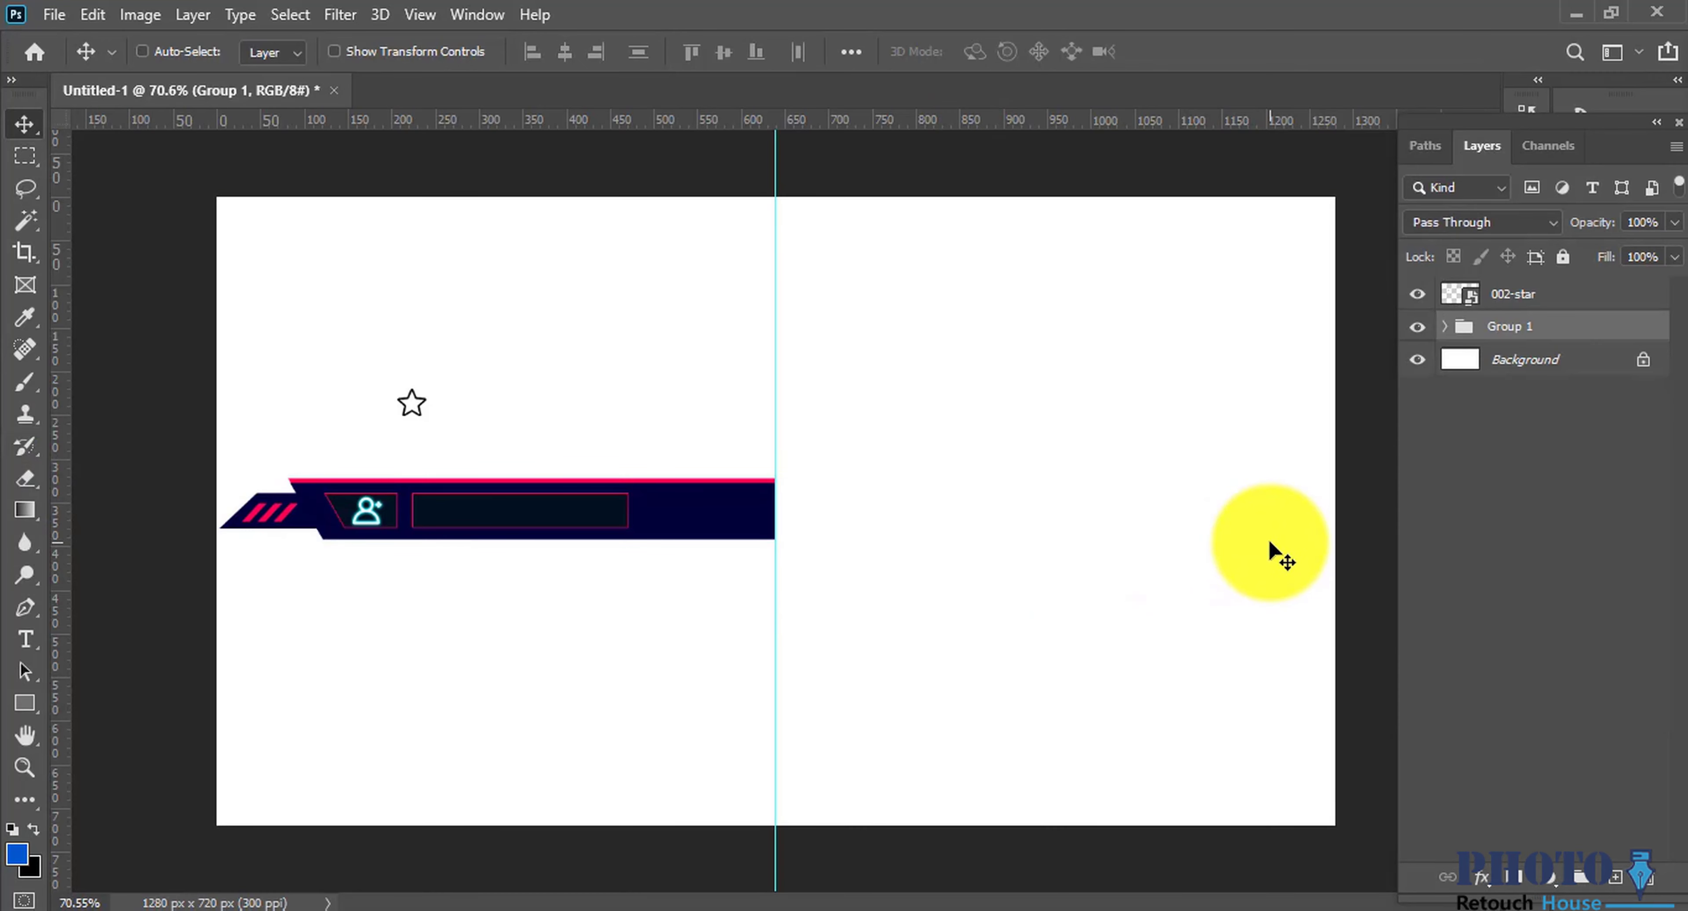
pyautogui.hotkey('ctrl', 't')
pyautogui.rightClick(660, 536)
pyautogui.click(780, 487)
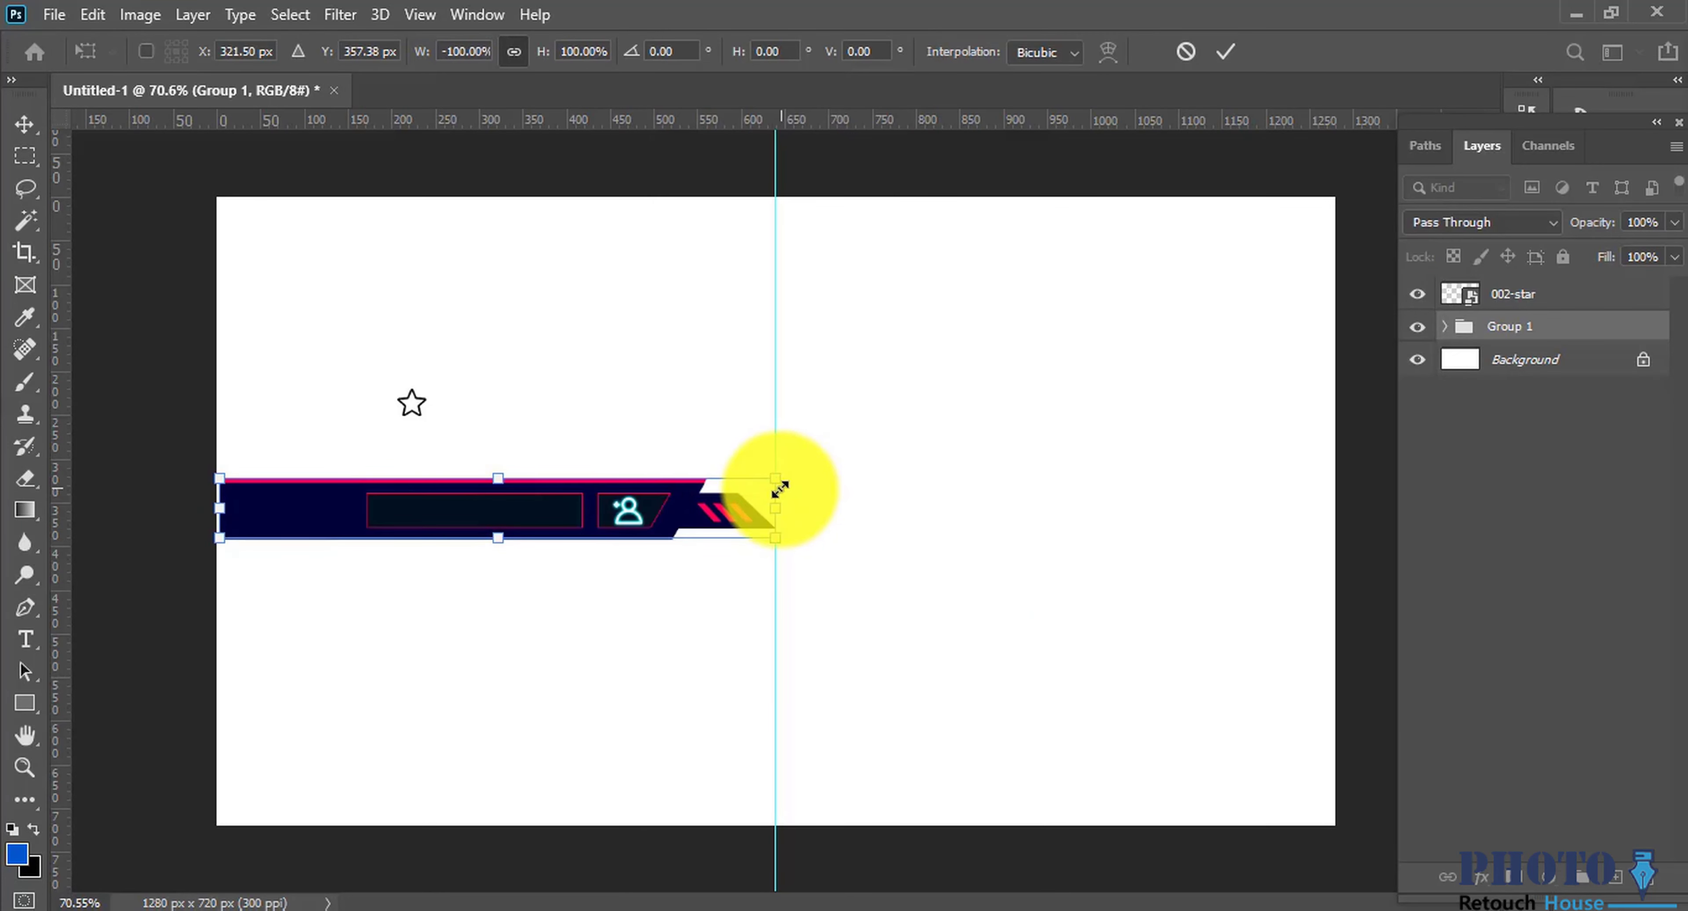
pyautogui.moveTo(603, 531); pyautogui.dragTo(1127, 512)
pyautogui.hotkey('ctrl', 'z')
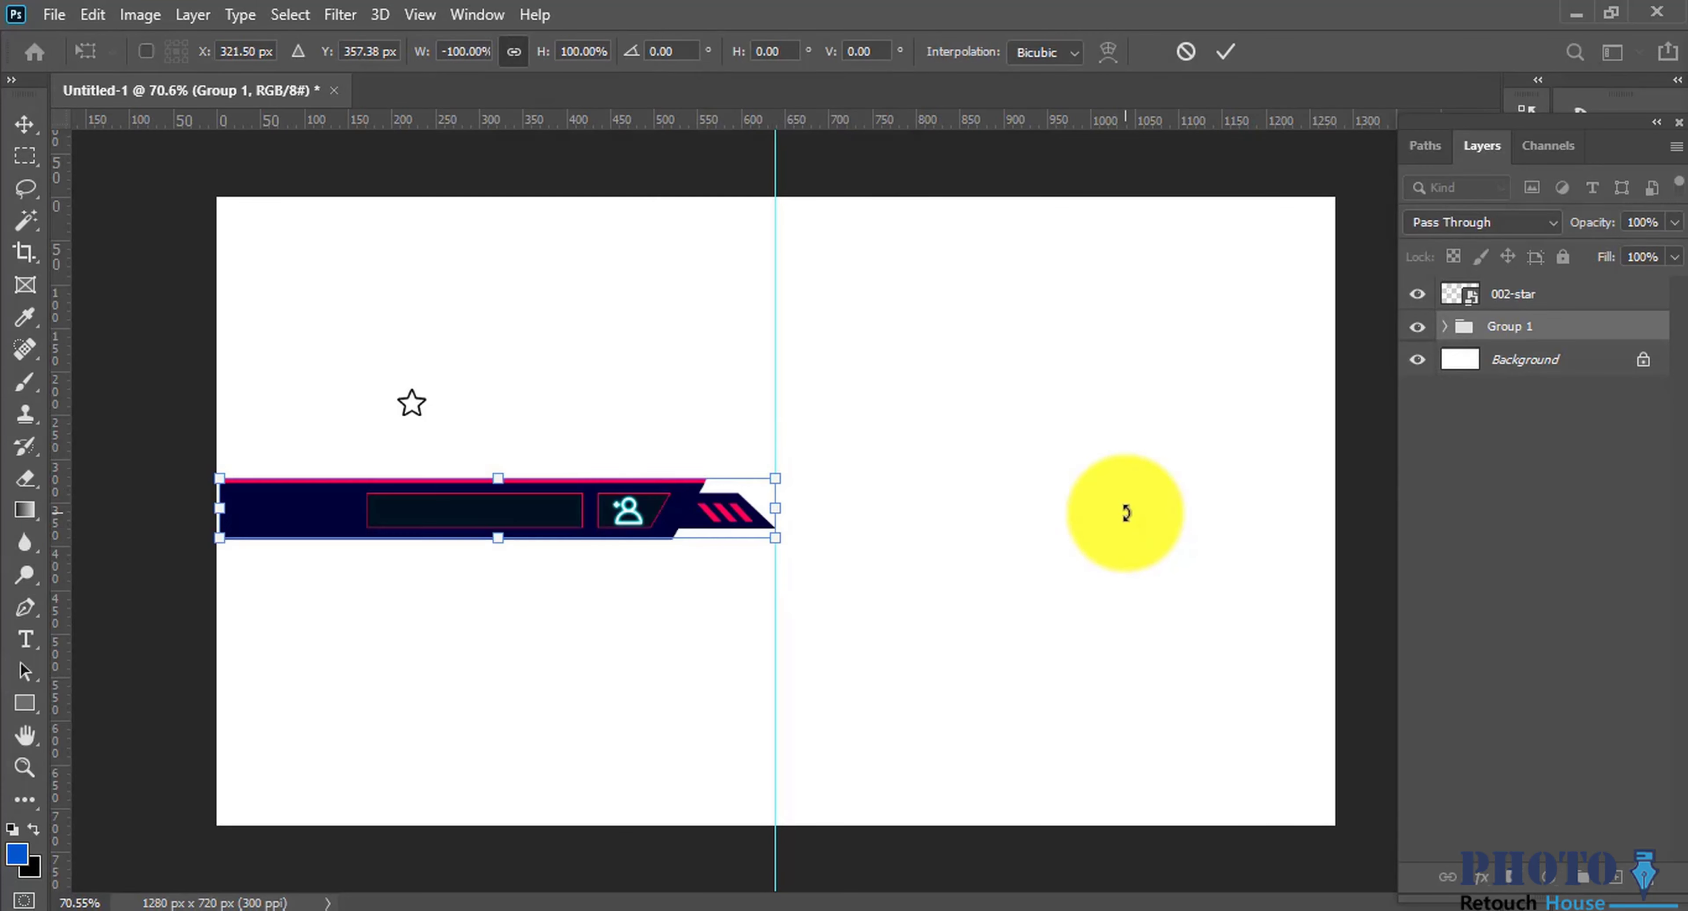
pyautogui.hotkey('ctrl', 'z')
pyautogui.press('Escape')
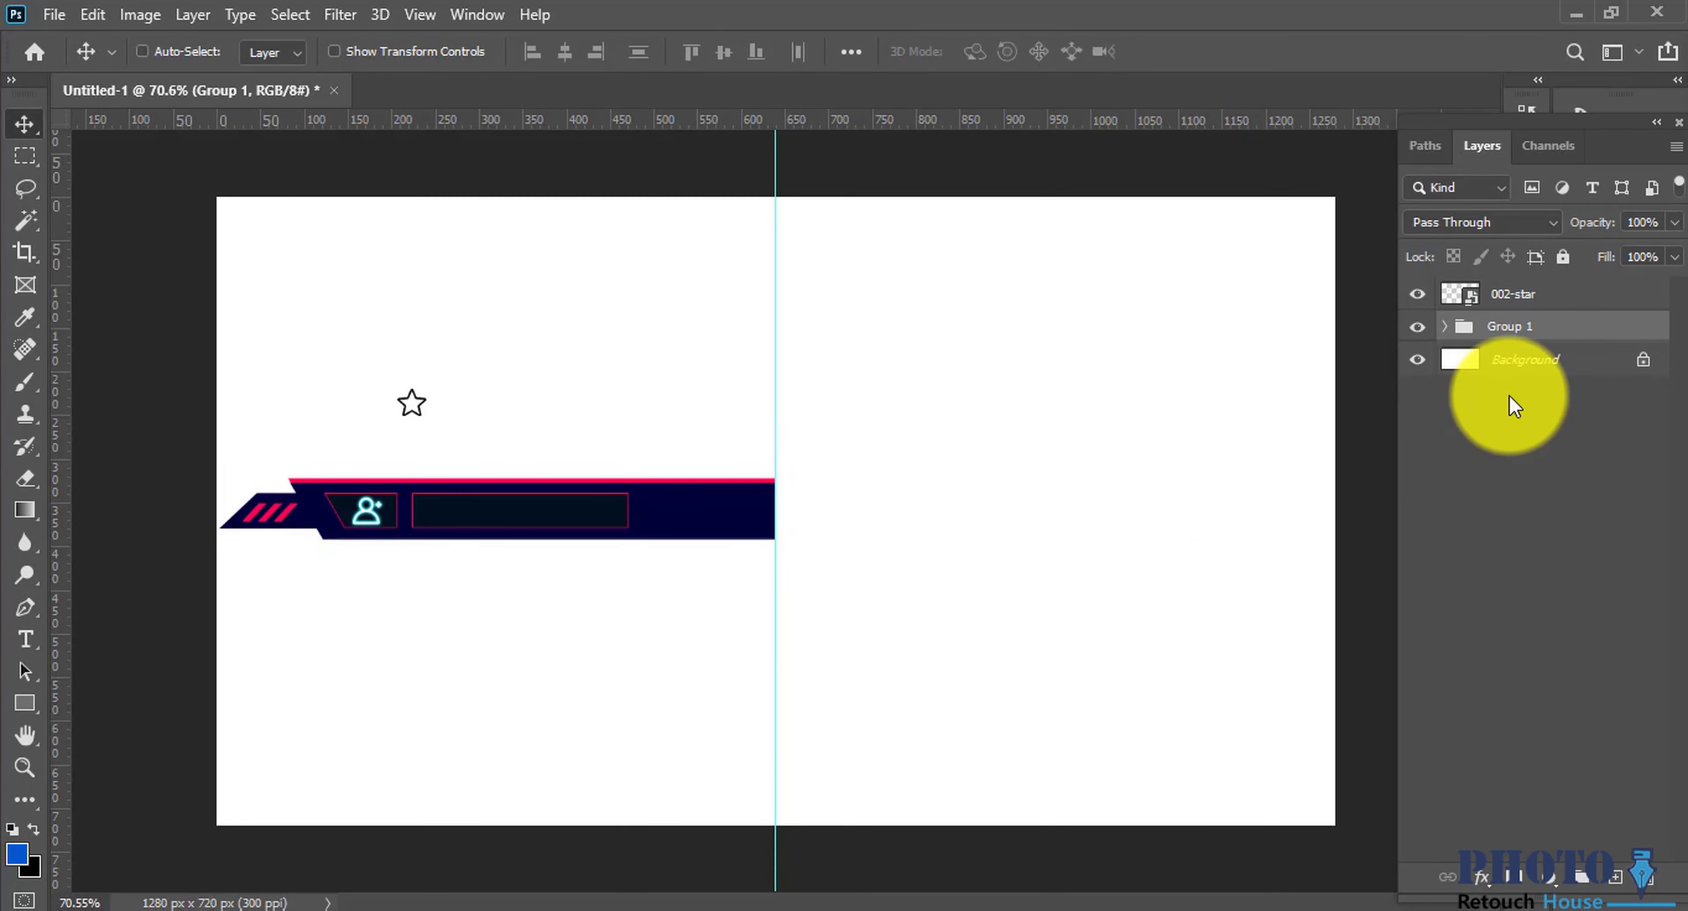
# Step: Flip the Group 1 copy horizontally and align it against the centre guide
pyautogui.hotkey('ctrl', 't')
pyautogui.rightClick(620, 495)
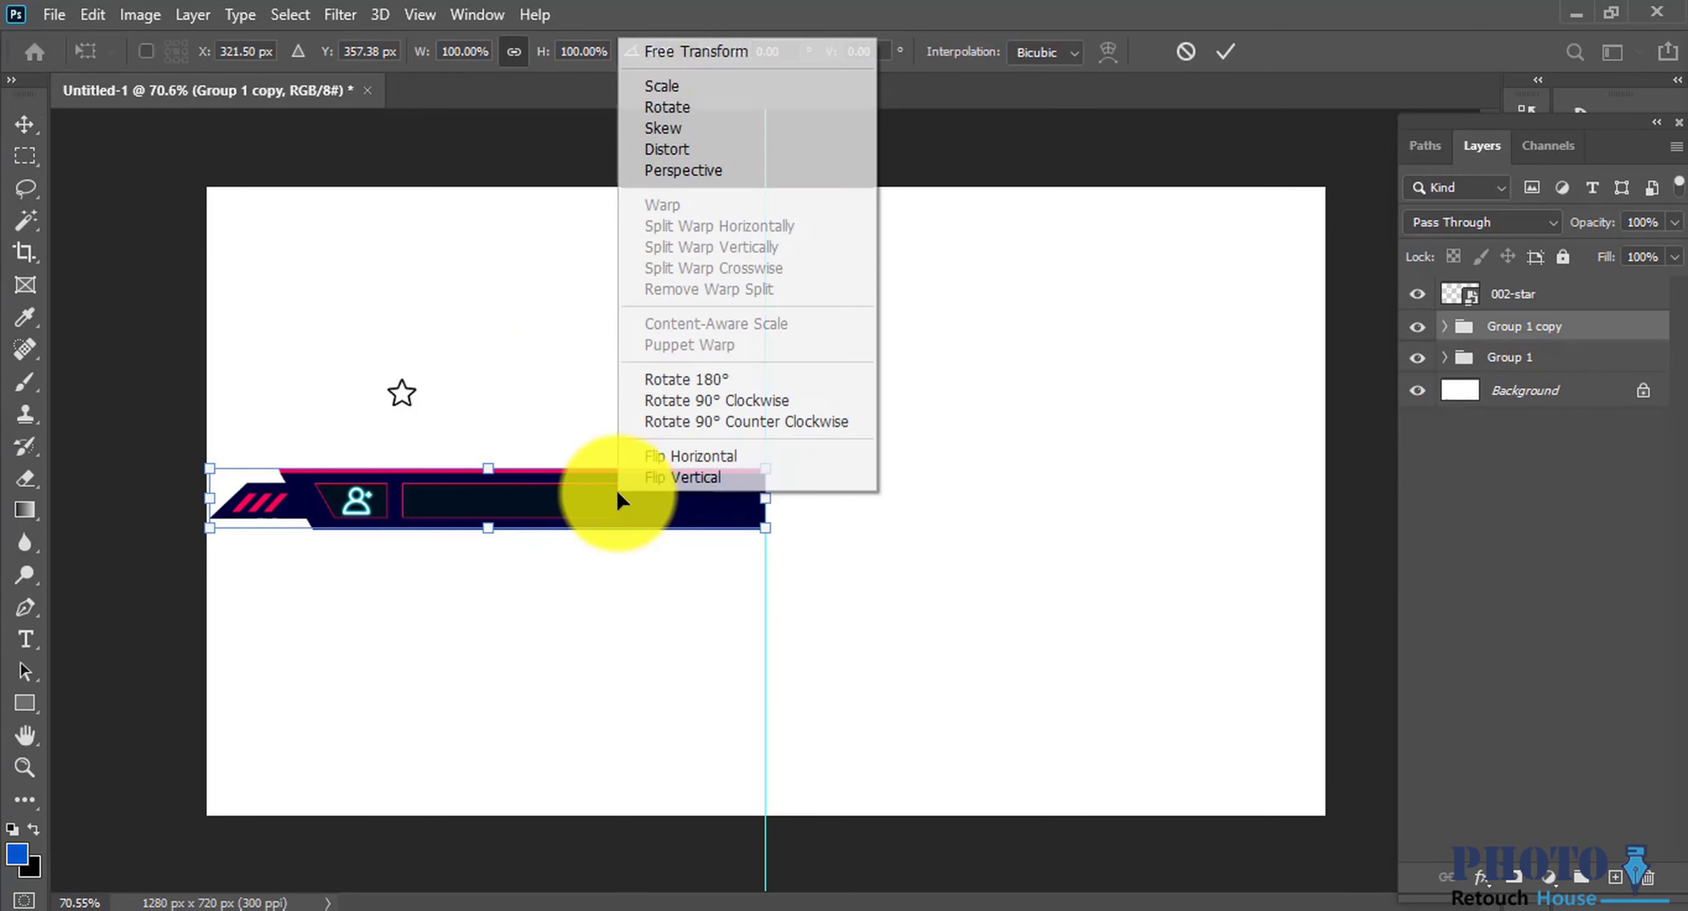
pyautogui.click(709, 457)
pyautogui.moveTo(527, 512); pyautogui.dragTo(1085, 516)
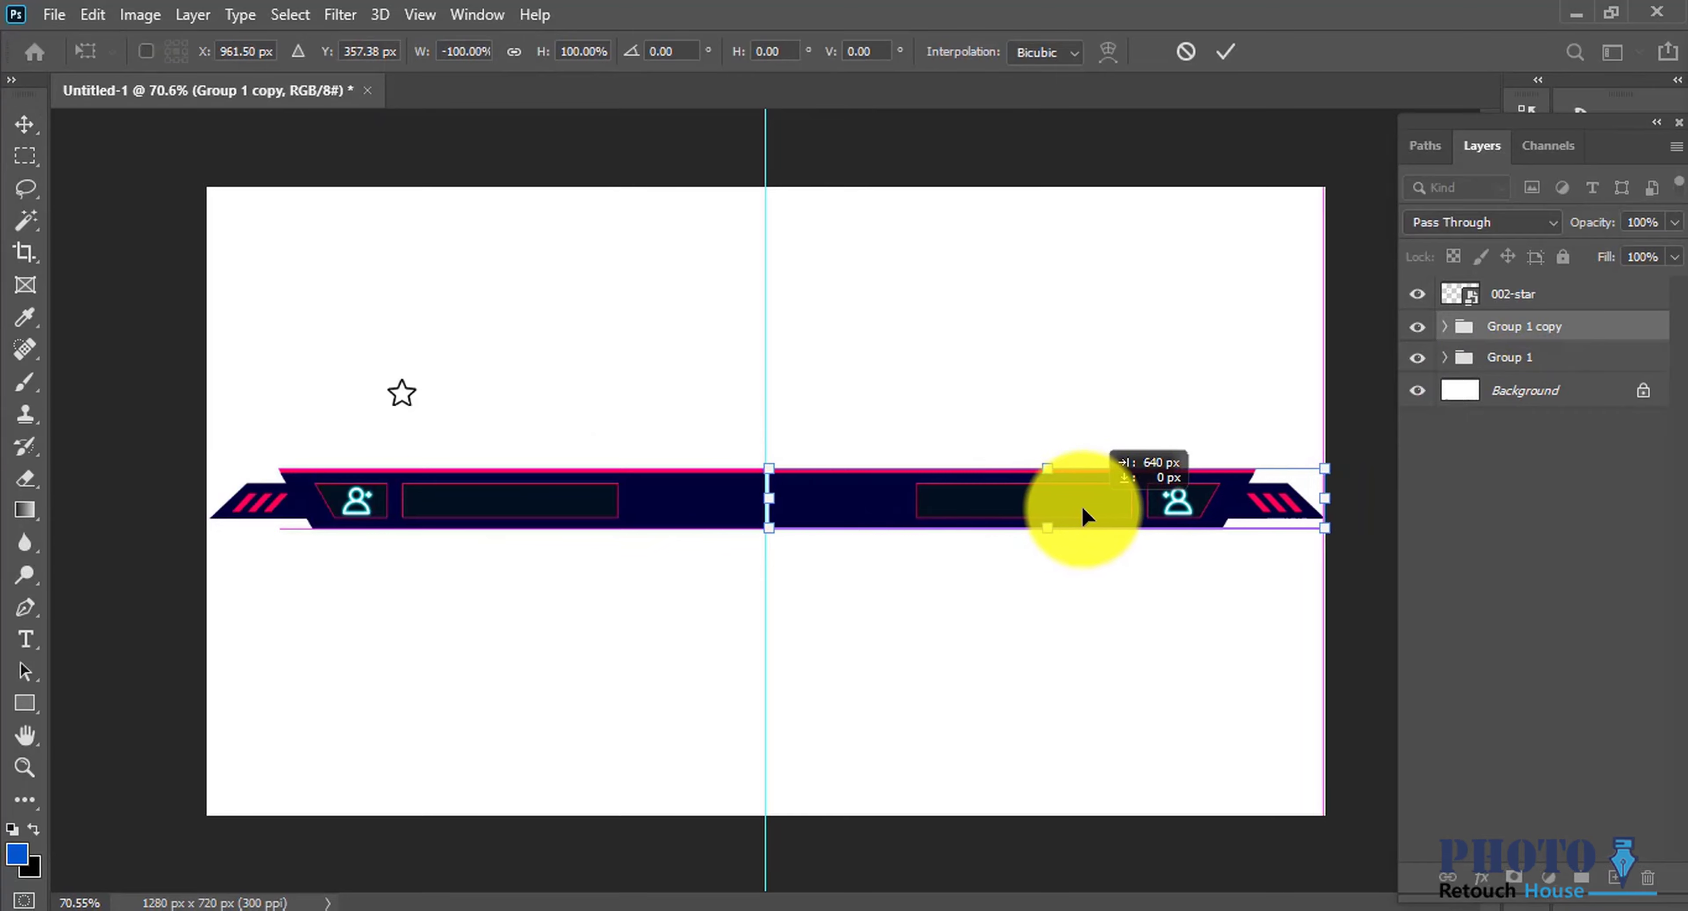
pyautogui.scroll(5, 920, 518)
pyautogui.moveTo(960, 501); pyautogui.dragTo(989, 478)
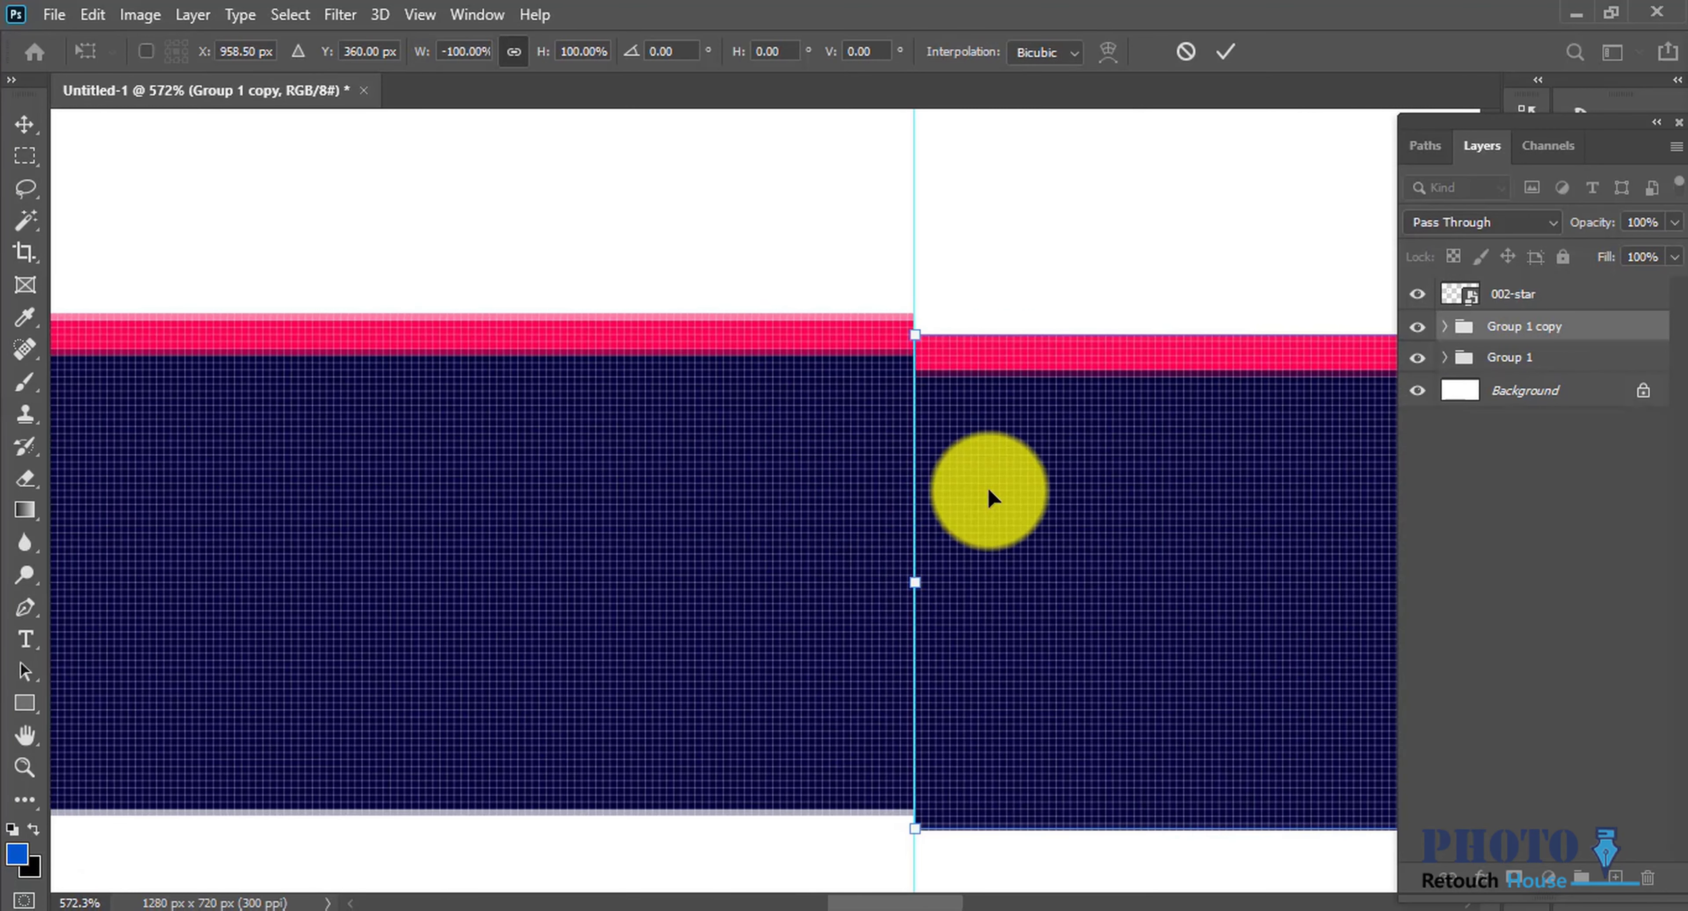
pyautogui.scroll(-5, 852, 498)
pyautogui.hscroll(3, 655, 498)
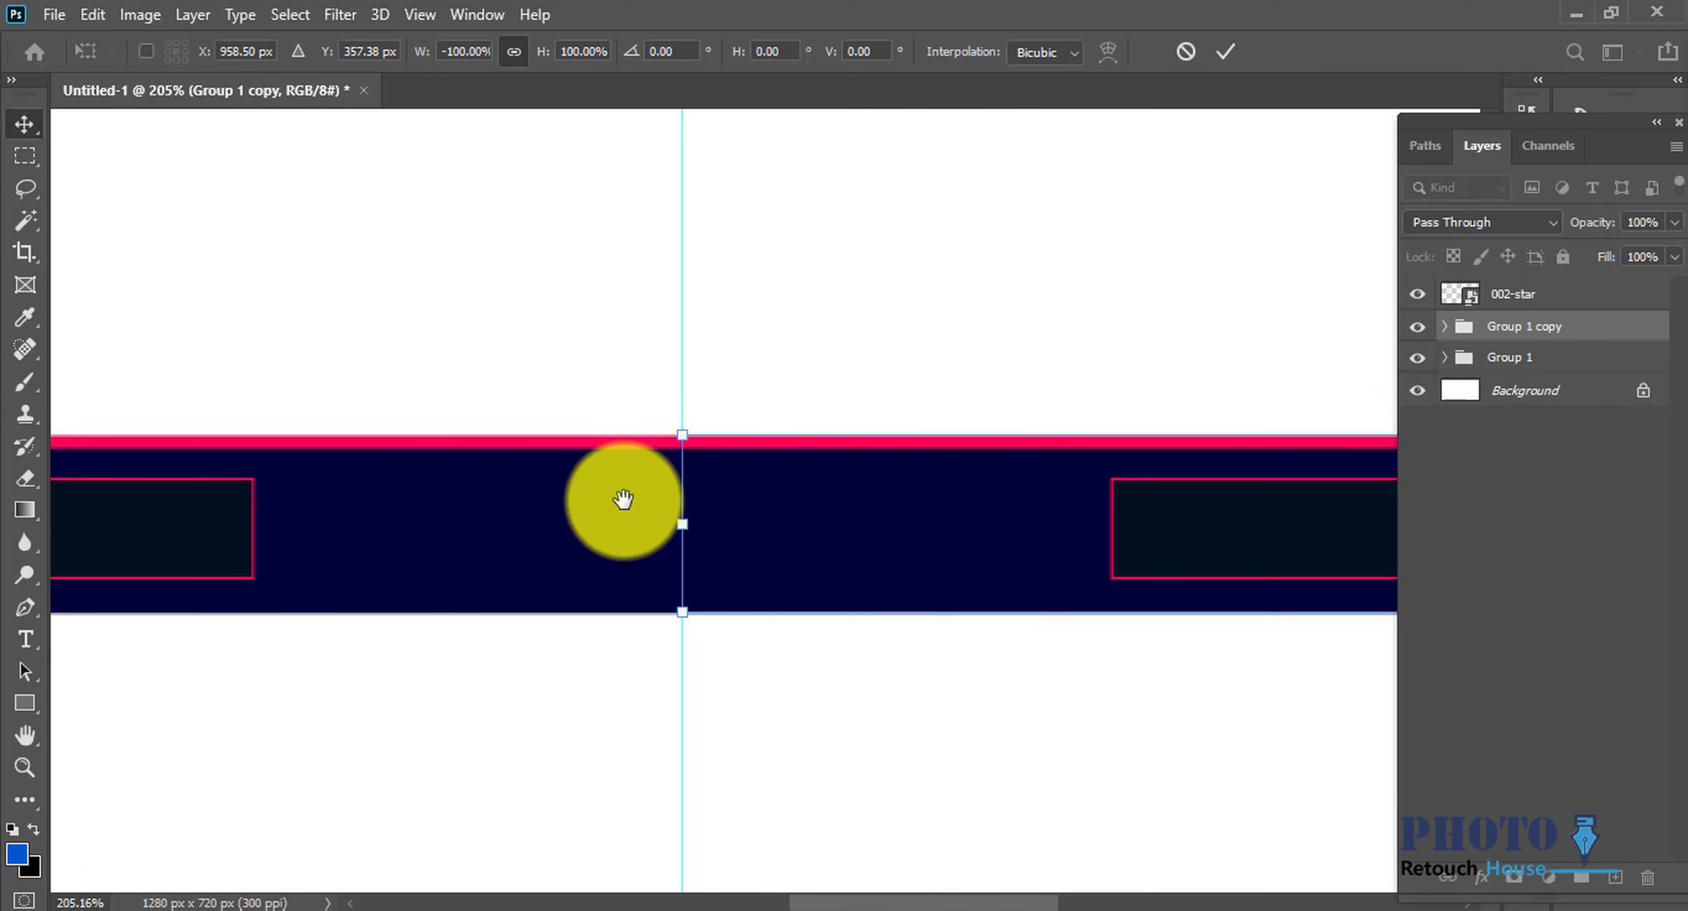
pyautogui.press('Return')
pyautogui.scroll(-1, 813, 636)
pyautogui.scroll(-2, 758, 490)
pyautogui.scroll(-1, 814, 497)
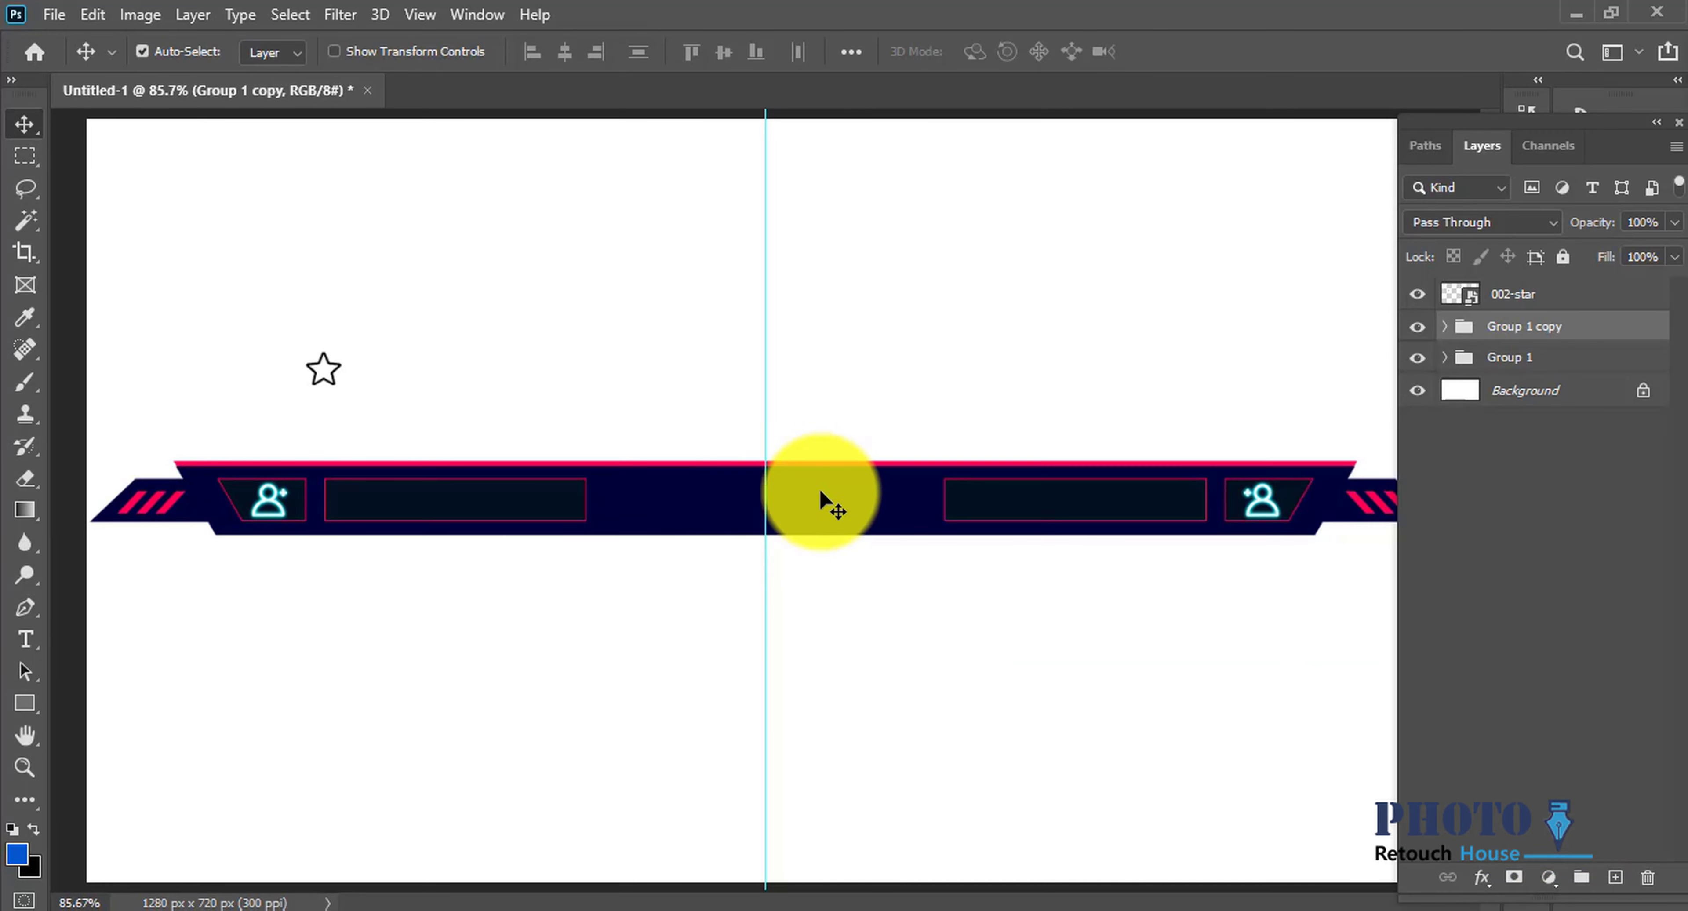
pyautogui.scroll(-1, 842, 590)
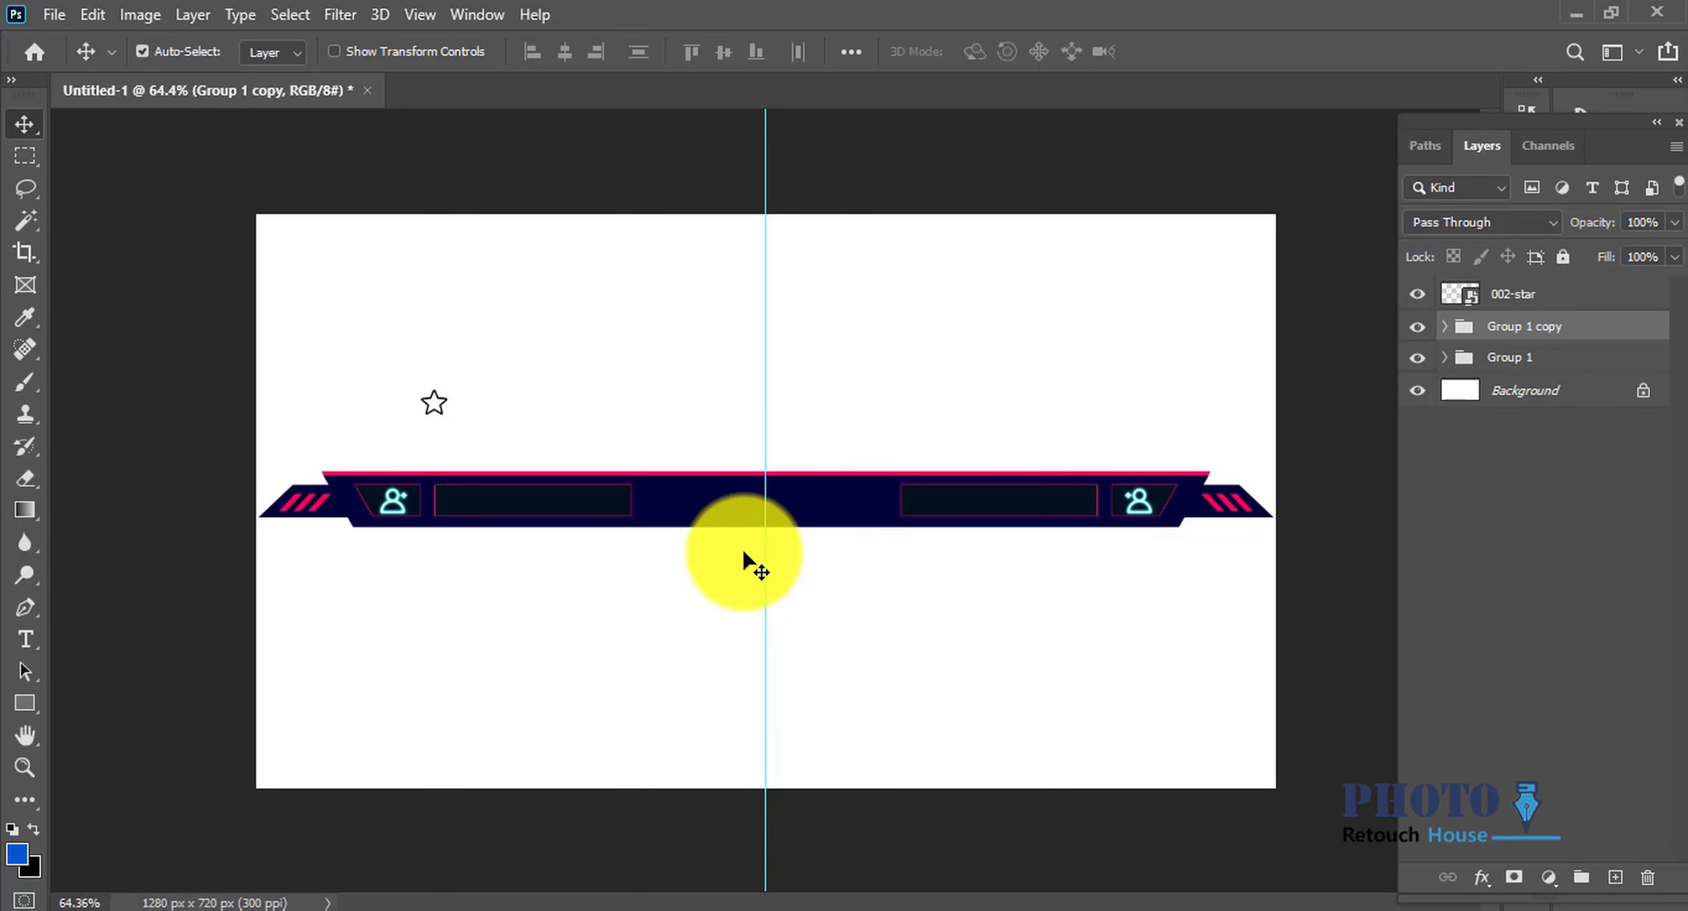
# Step: Draw a 237×70 px Rectangle 3 across the banner's centre, positioned on the guide
pyautogui.scroll(1, 721, 537)
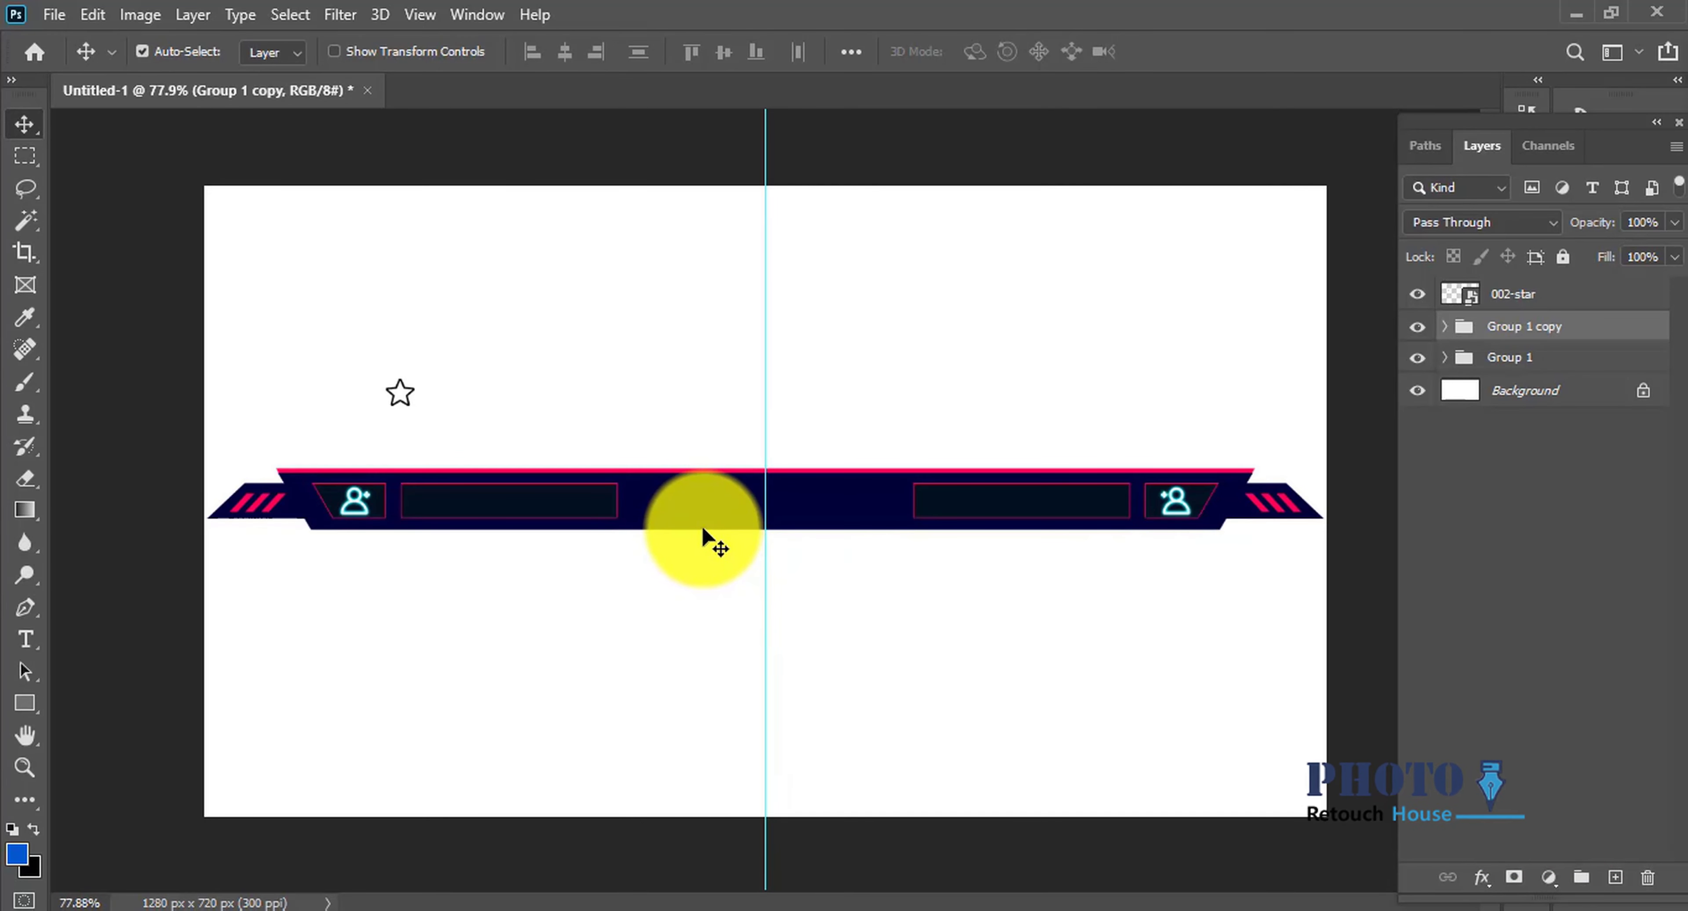
pyautogui.scroll(1, 702, 531)
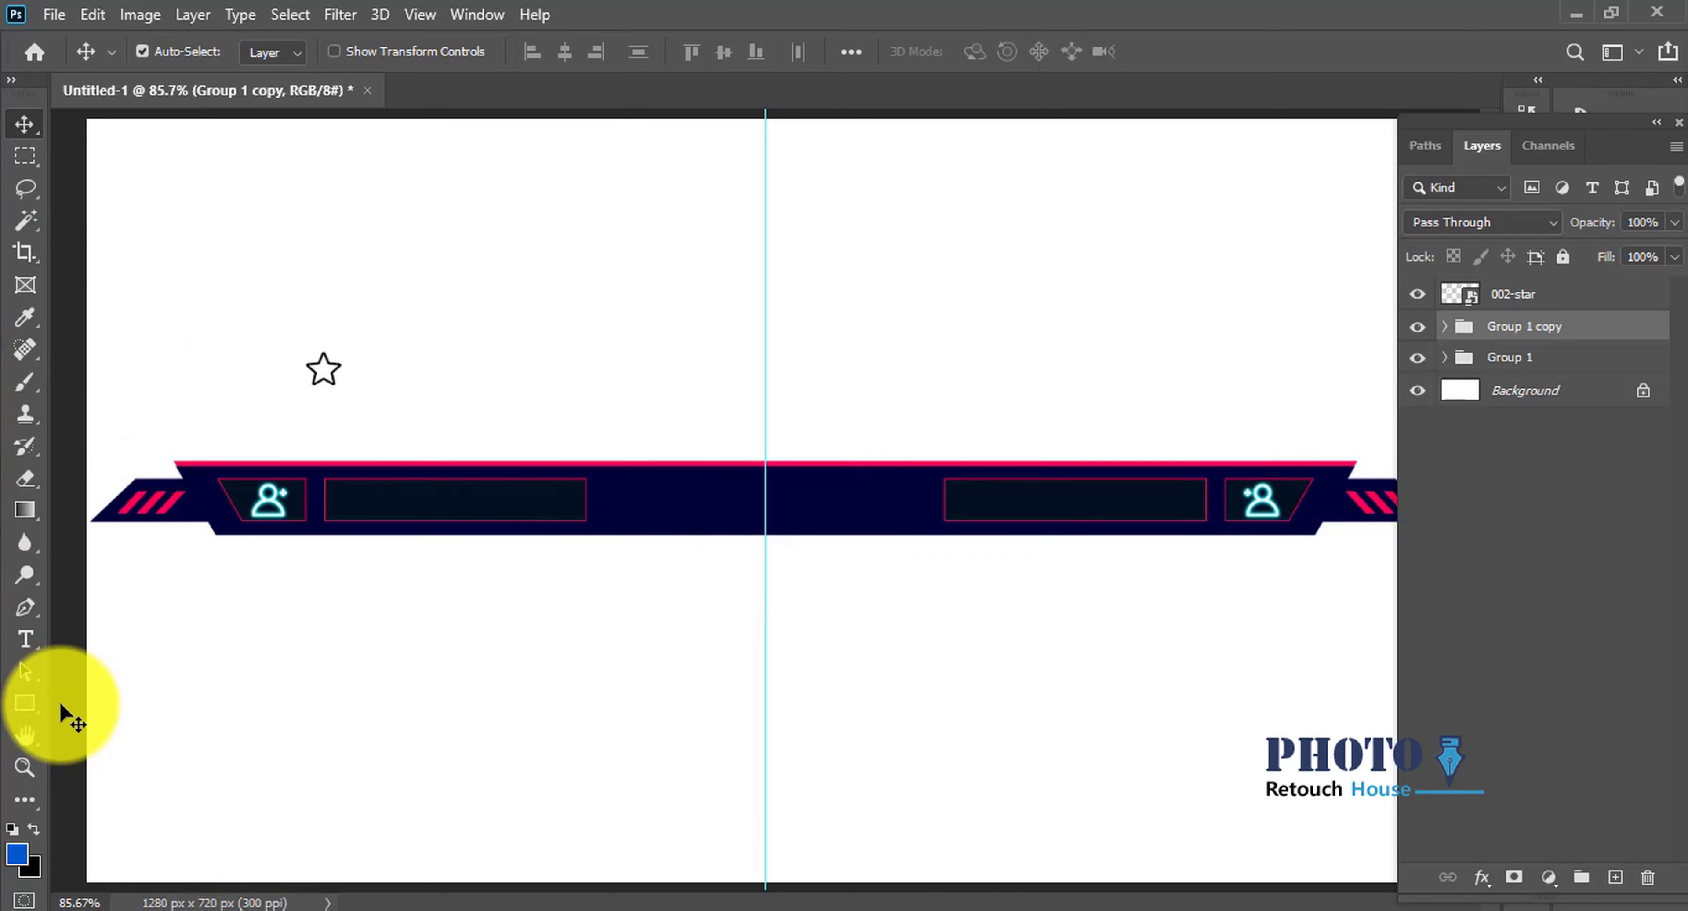
pyautogui.click(24, 702)
pyautogui.click(86, 700)
pyautogui.scroll(4, 786, 479)
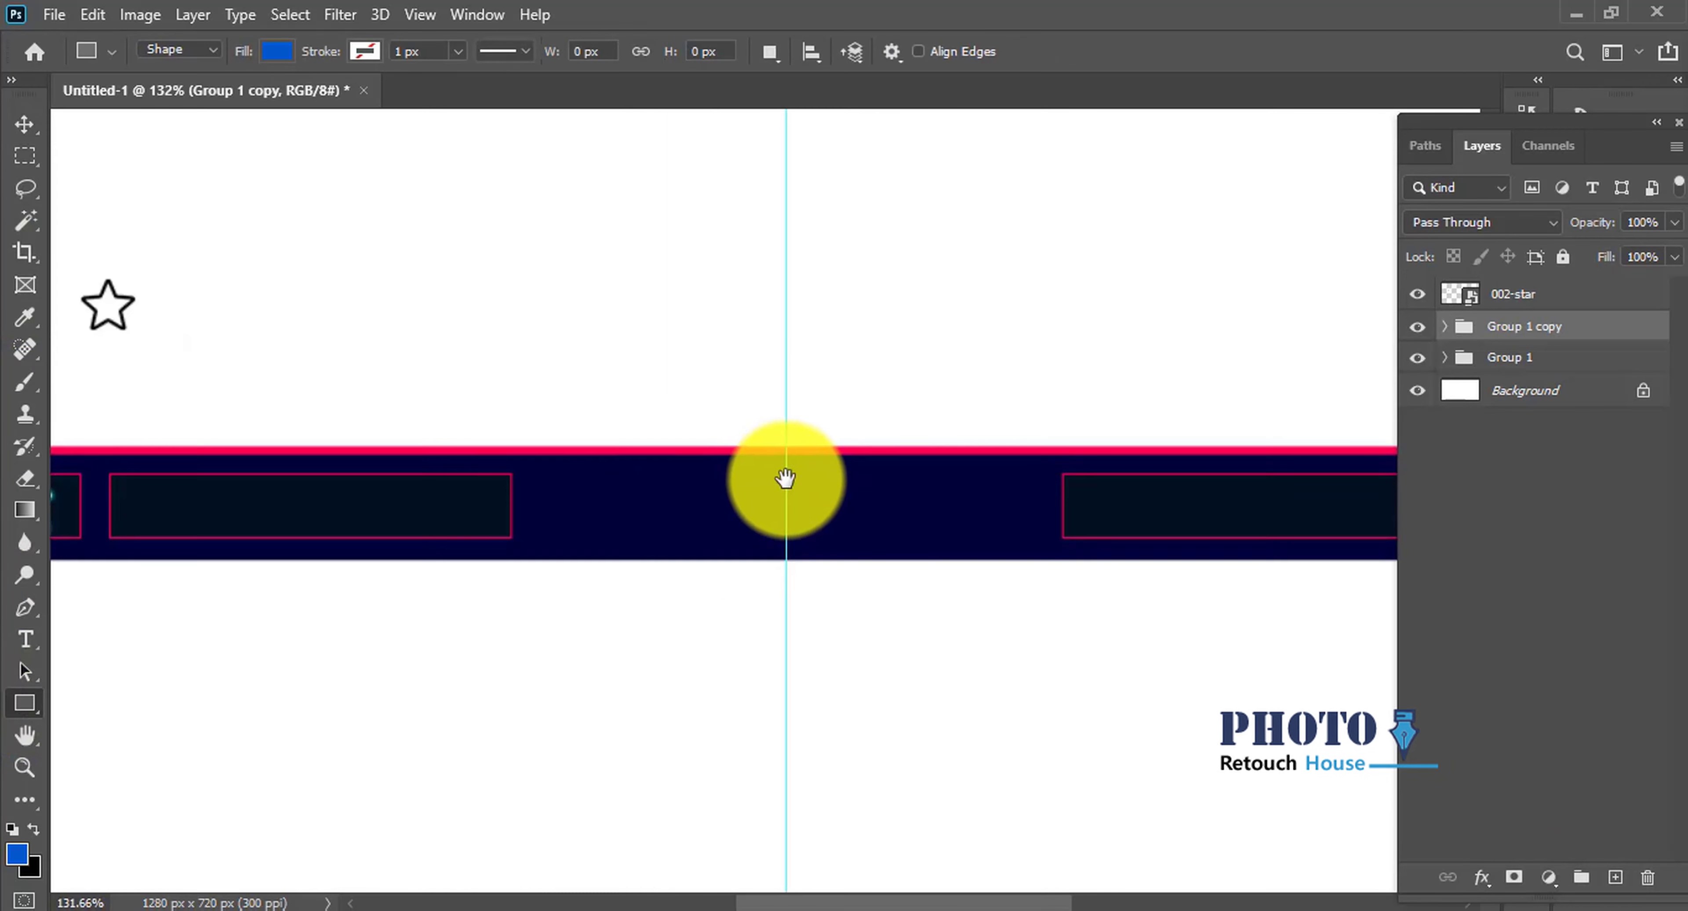
pyautogui.moveTo(786, 479); pyautogui.dragTo(657, 481)
pyautogui.moveTo(492, 450); pyautogui.dragTo(862, 495)
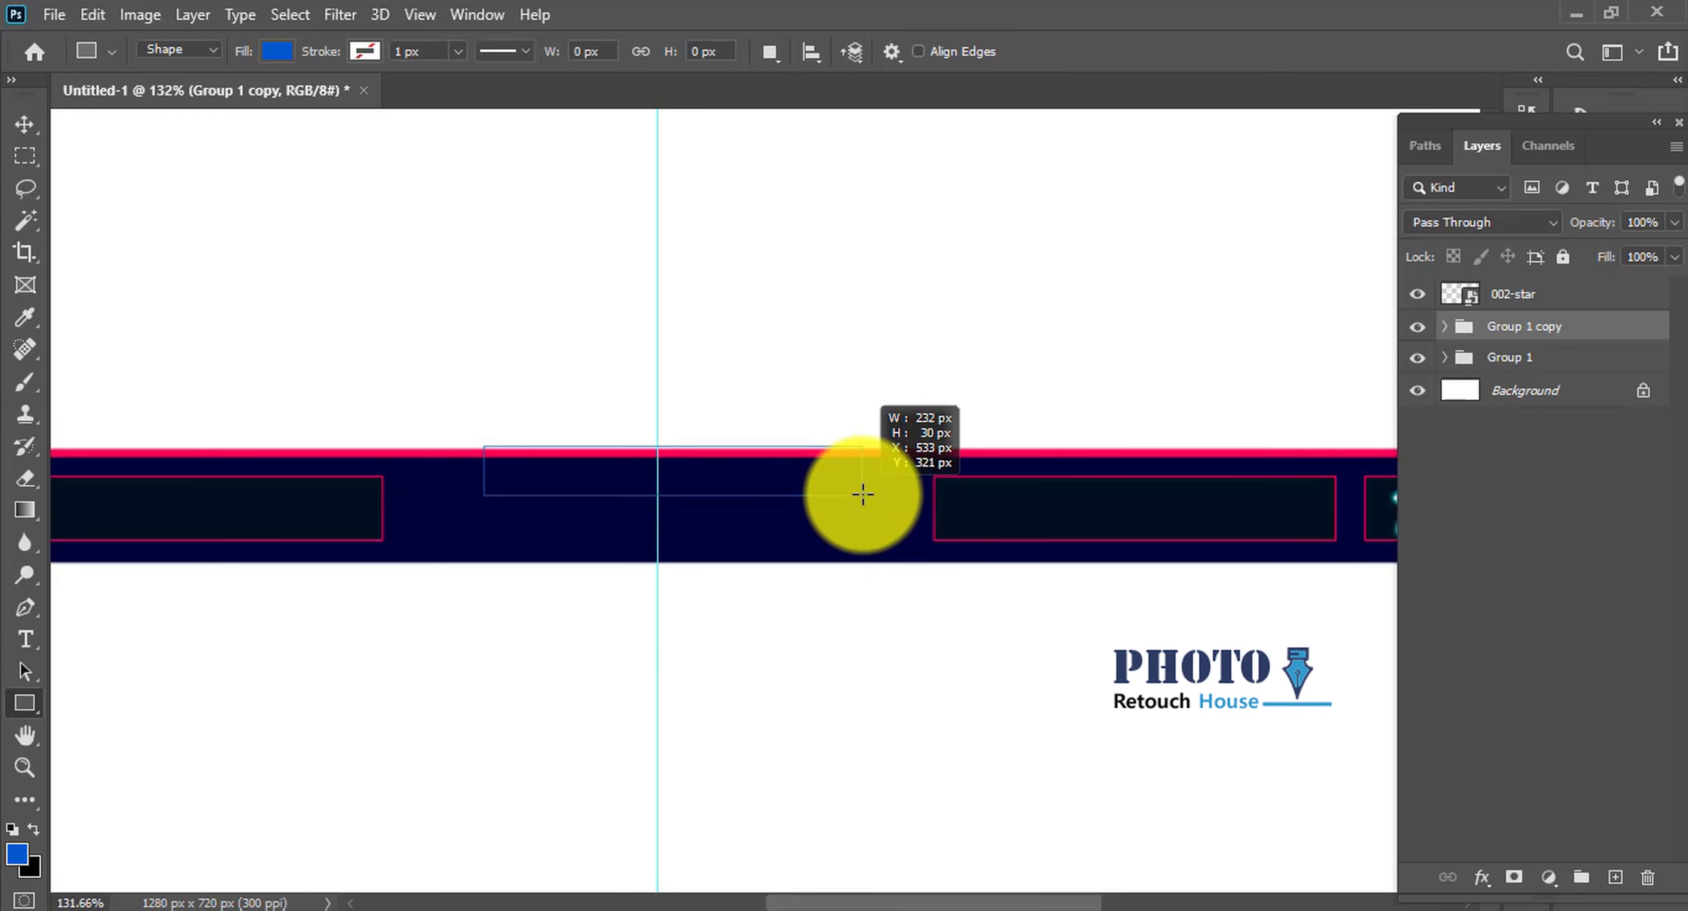
pyautogui.moveTo(863, 494)
pyautogui.mouseDown()
pyautogui.moveTo(864, 562)
pyautogui.moveTo(810, 529)
pyautogui.mouseUp()
pyautogui.scroll(-2, 865, 557)
pyautogui.click(33, 139)
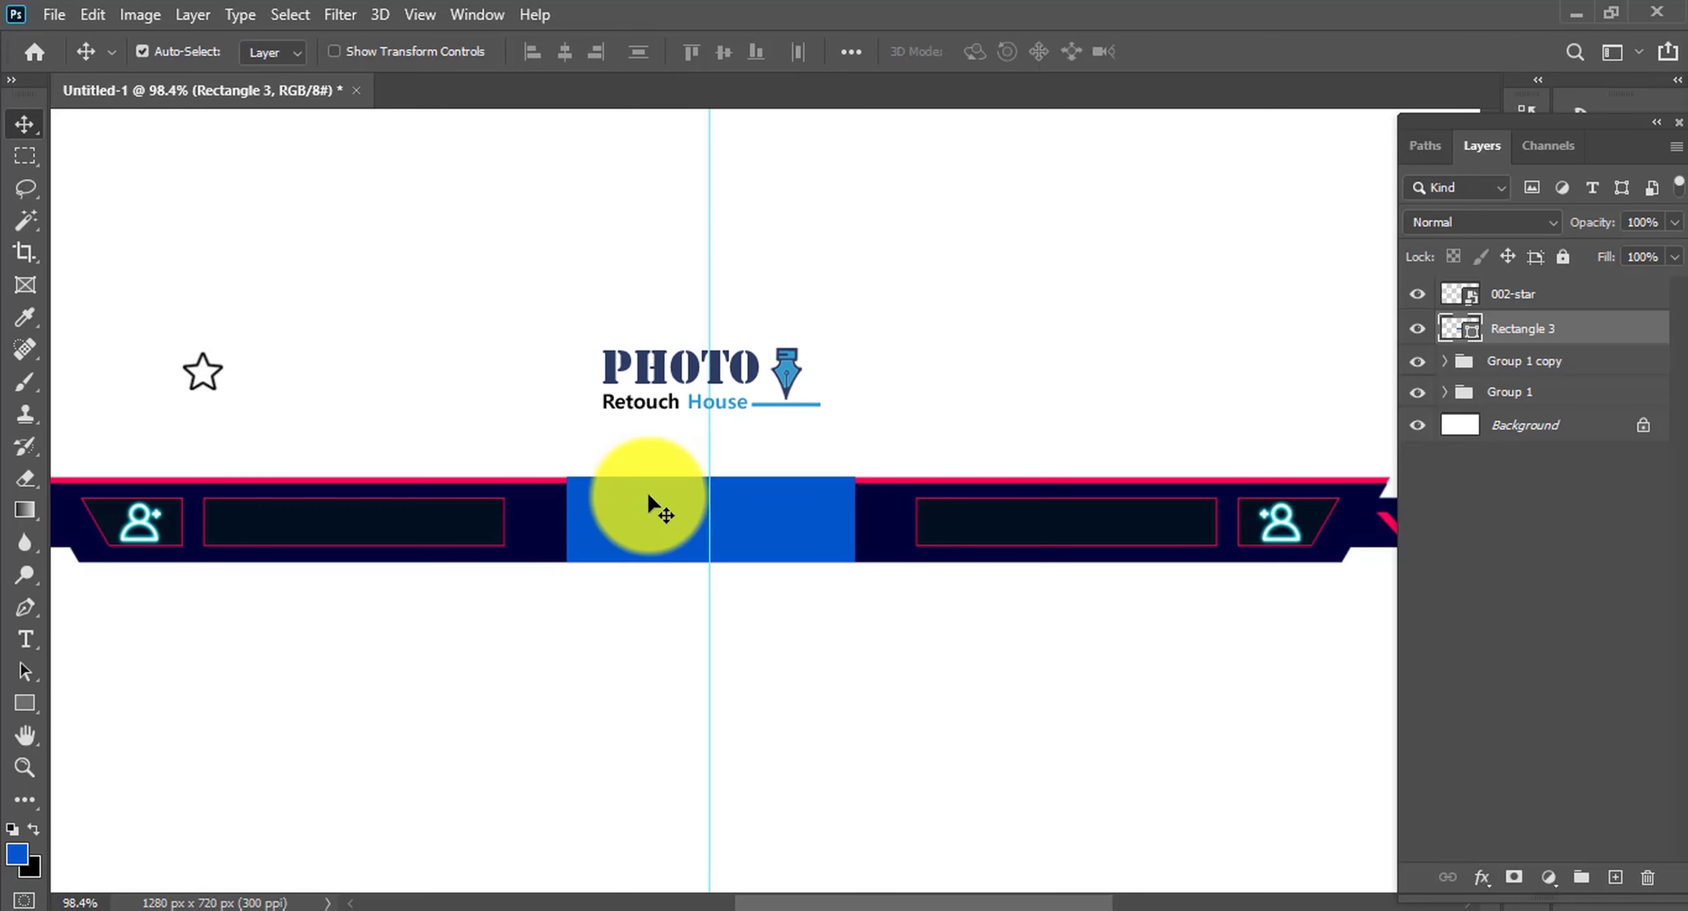
pyautogui.moveTo(649, 497); pyautogui.dragTo(621, 517)
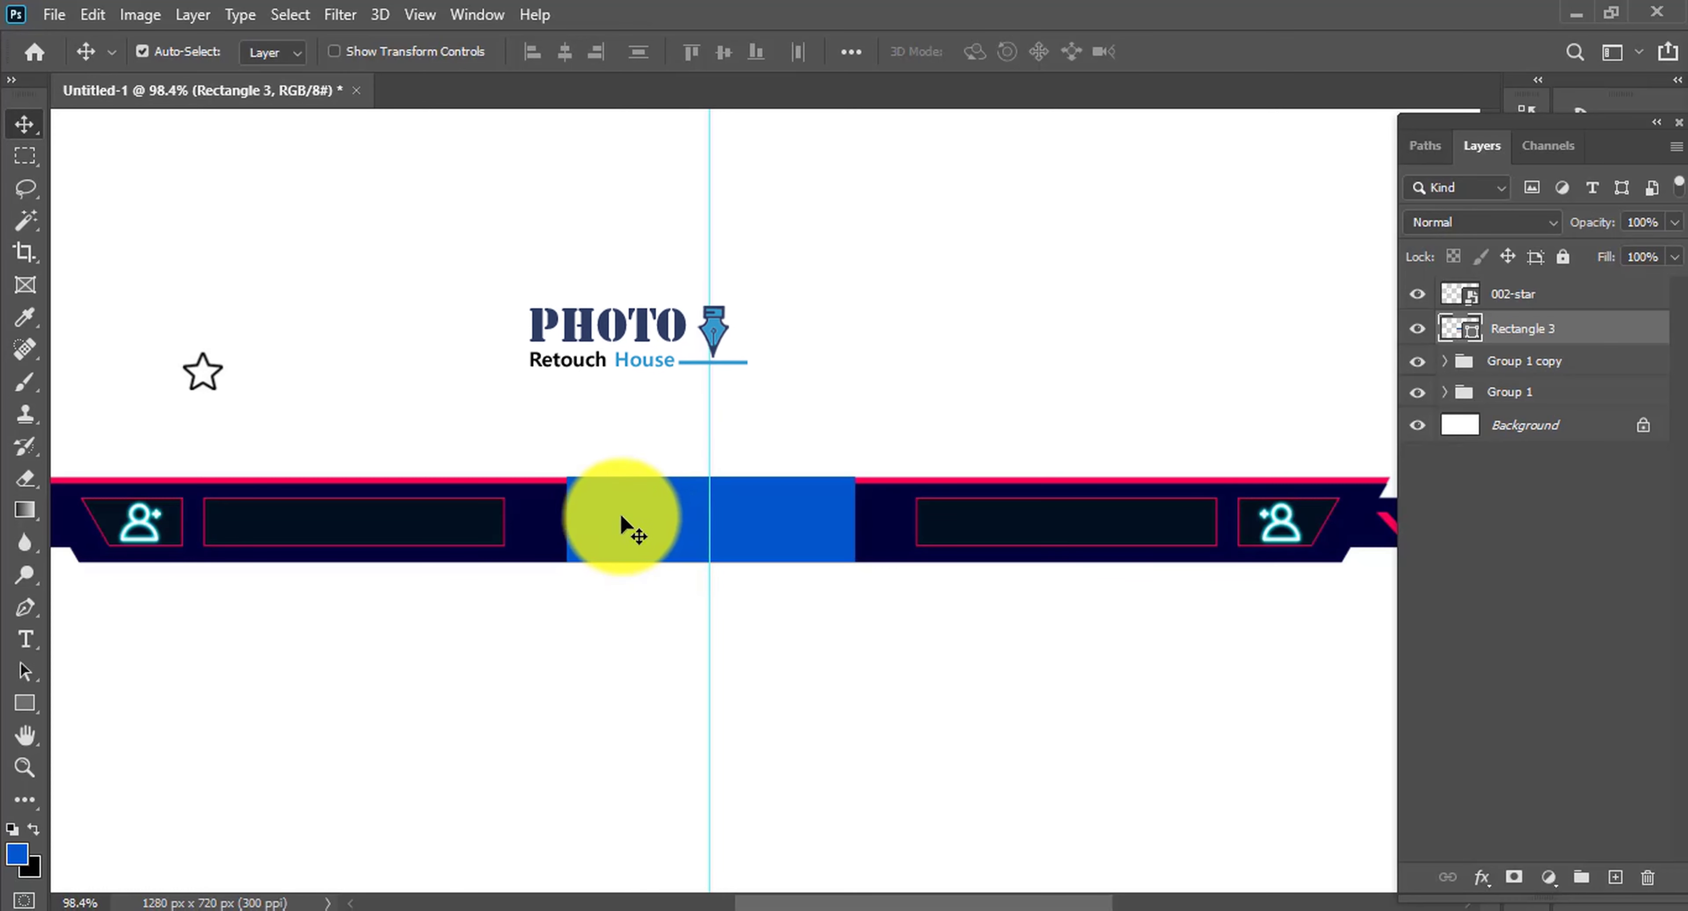
# Step: Fill the centre block Rectangle 3 with pink
pyautogui.press('u')
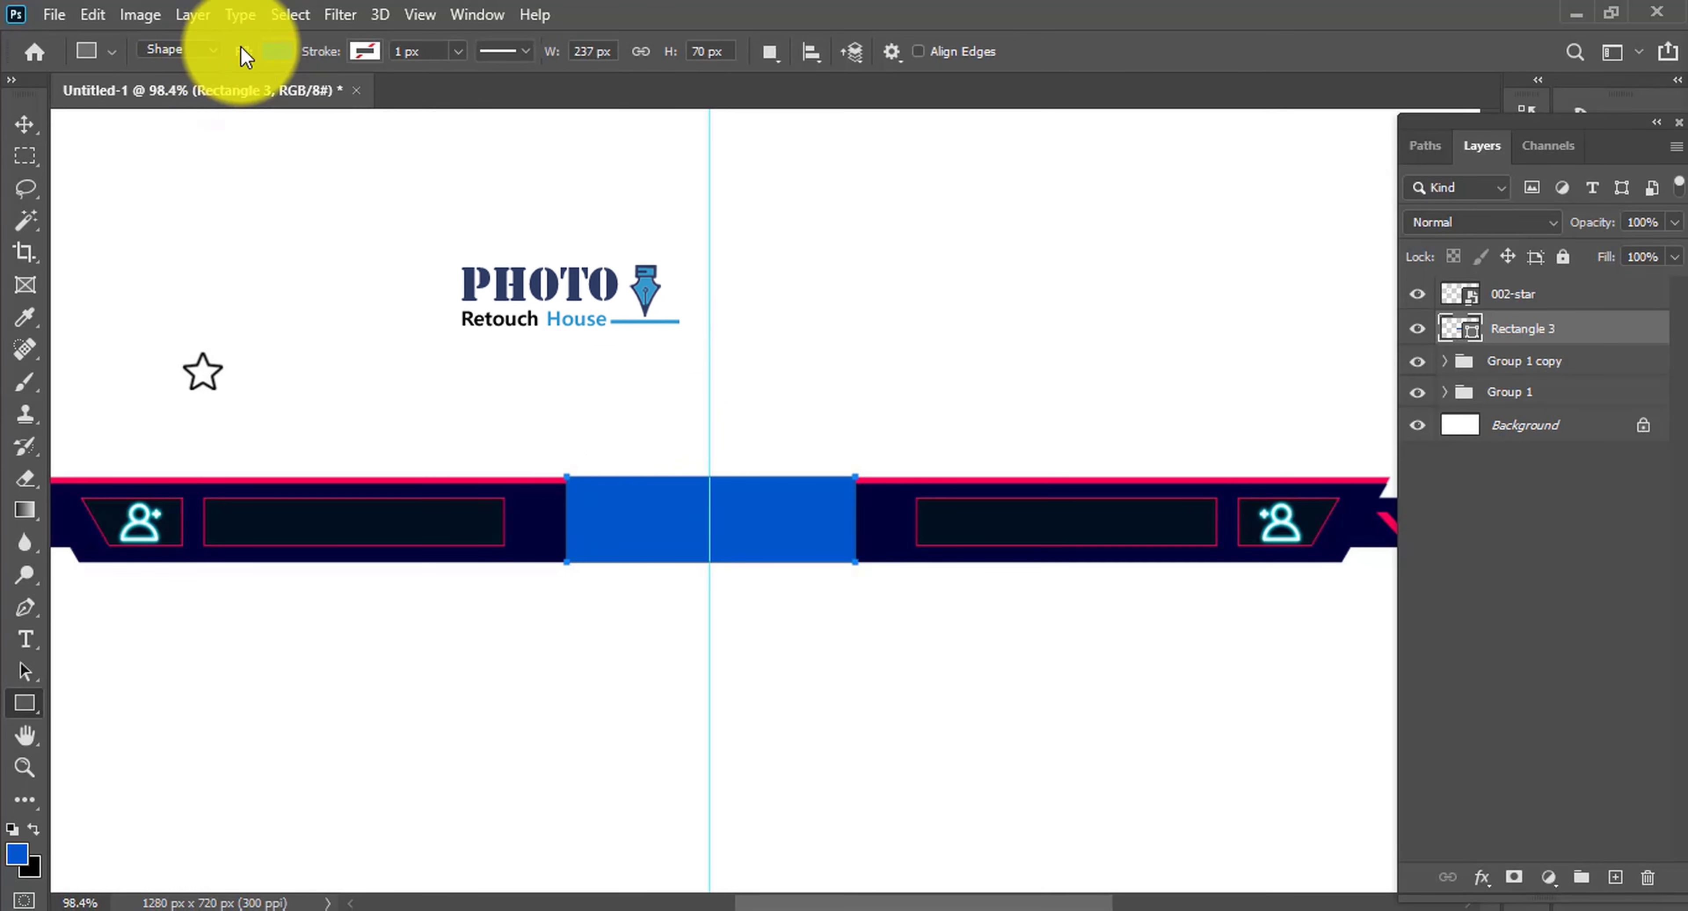
pyautogui.click(275, 52)
pyautogui.click(458, 480)
pyautogui.press('Return')
pyautogui.press('v')
# Step: Draw a smaller 203×51 px Rectangle 4 centred inside the pink block
pyautogui.click(762, 542)
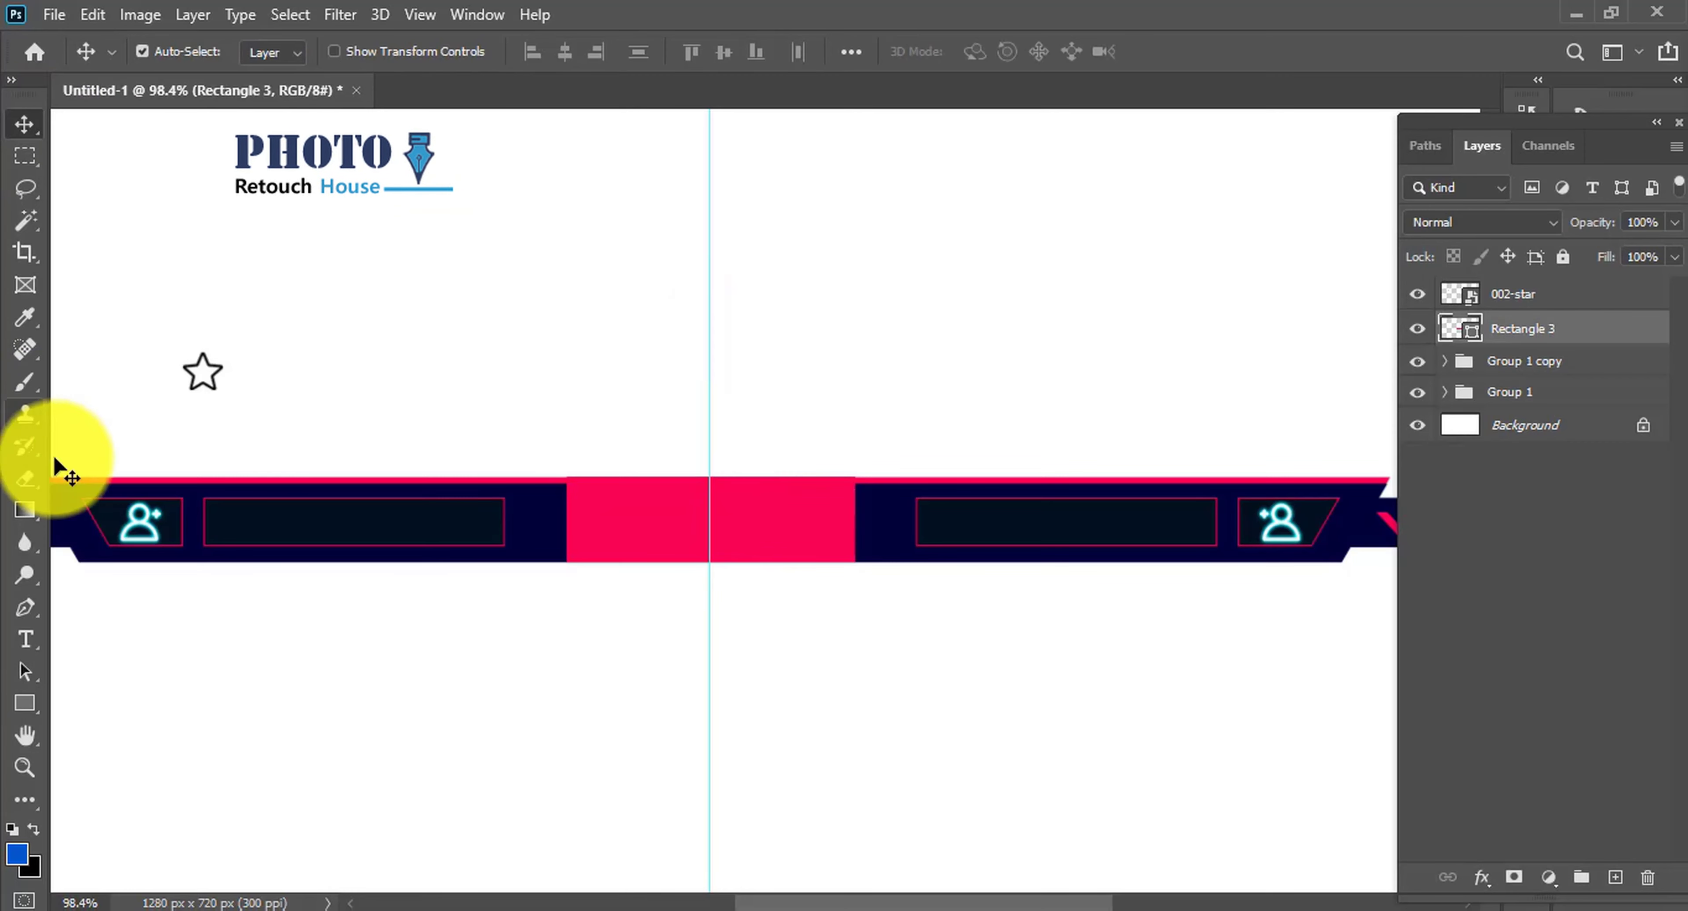
pyautogui.click(24, 703)
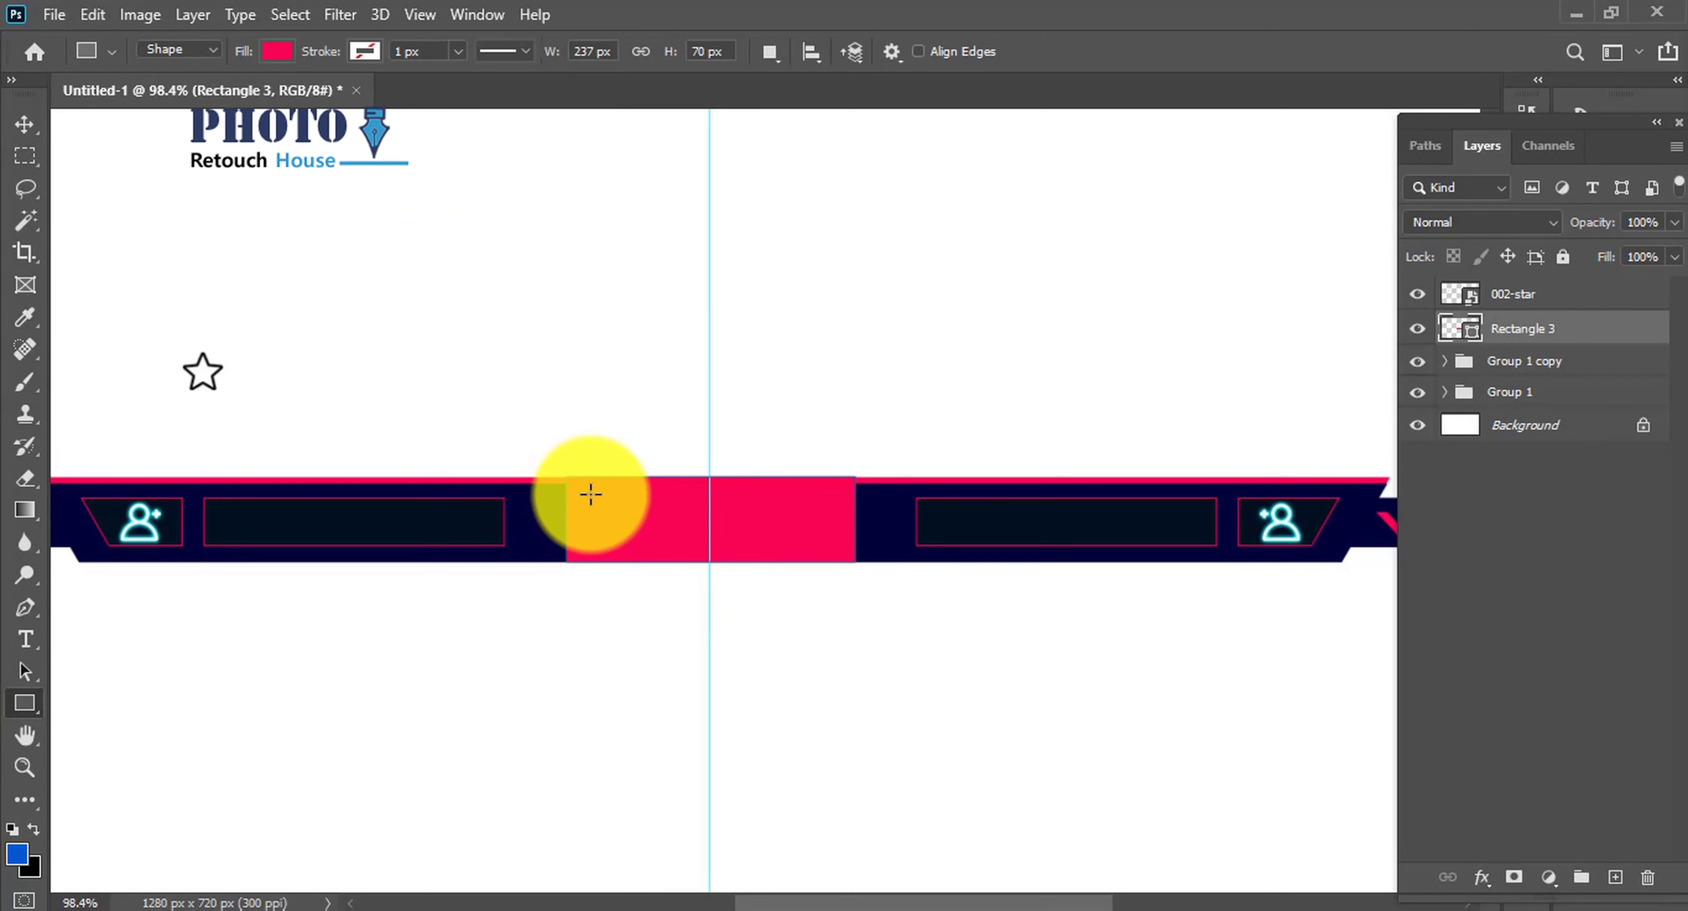
pyautogui.moveTo(591, 490); pyautogui.dragTo(849, 552)
pyautogui.press('v')
pyautogui.moveTo(776, 533); pyautogui.dragTo(763, 526)
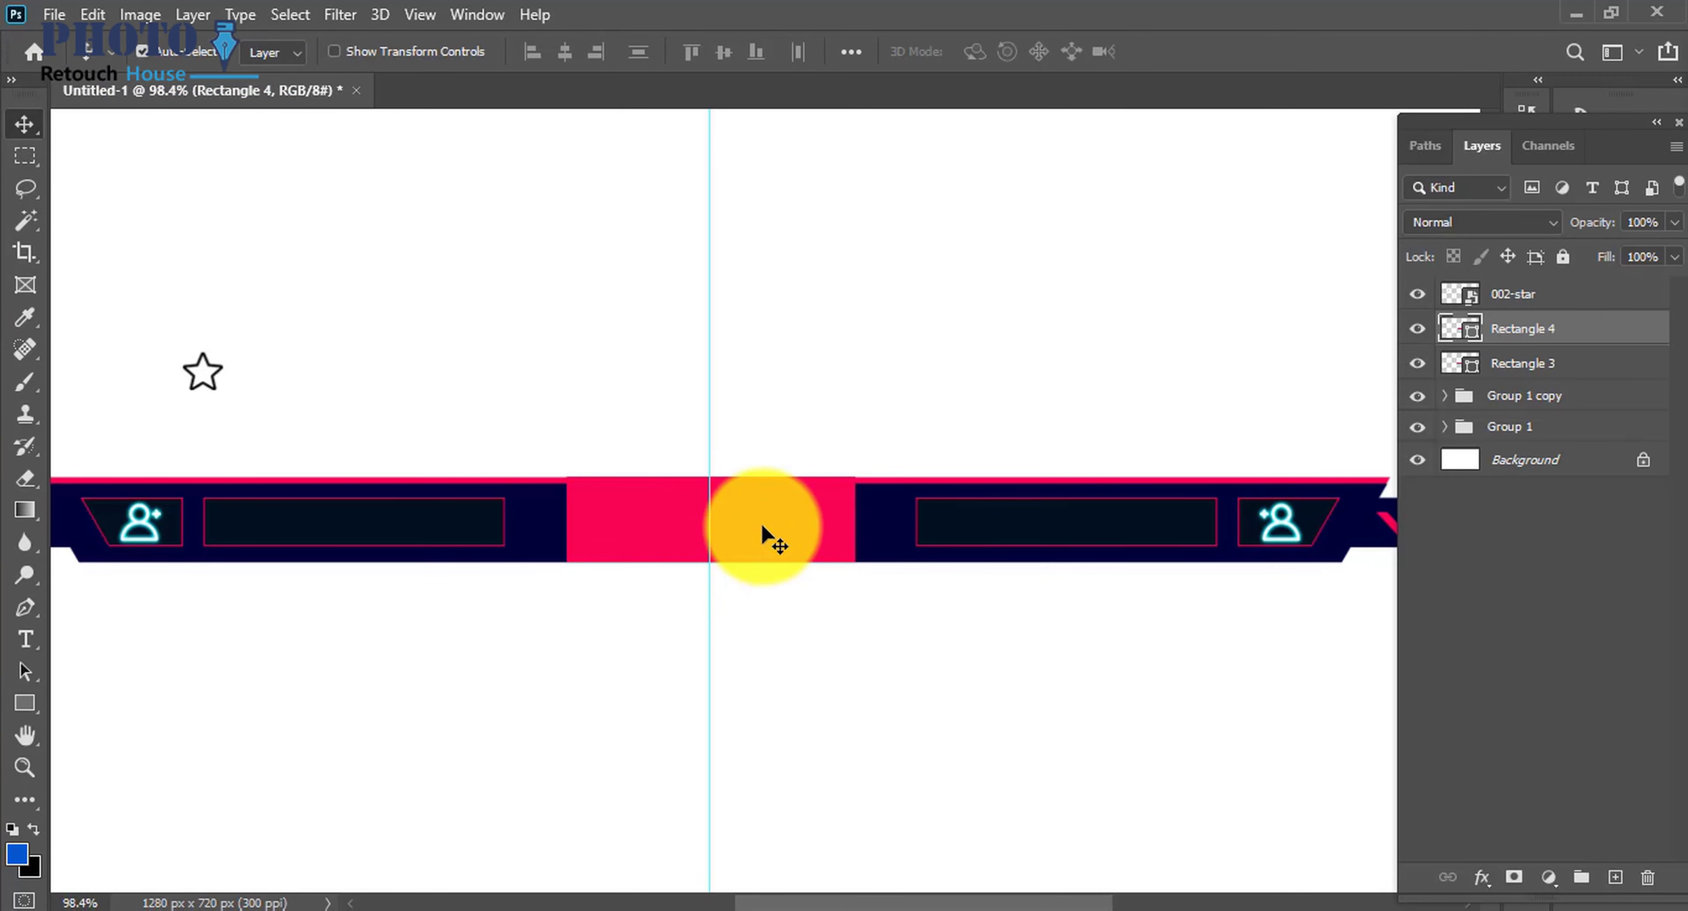
# Step: Add a 7 px Inner Shadow to Rectangle 4 so the inset panel looks recessed
pyautogui.rightClick(1580, 333)
pyautogui.click(1280, 339)
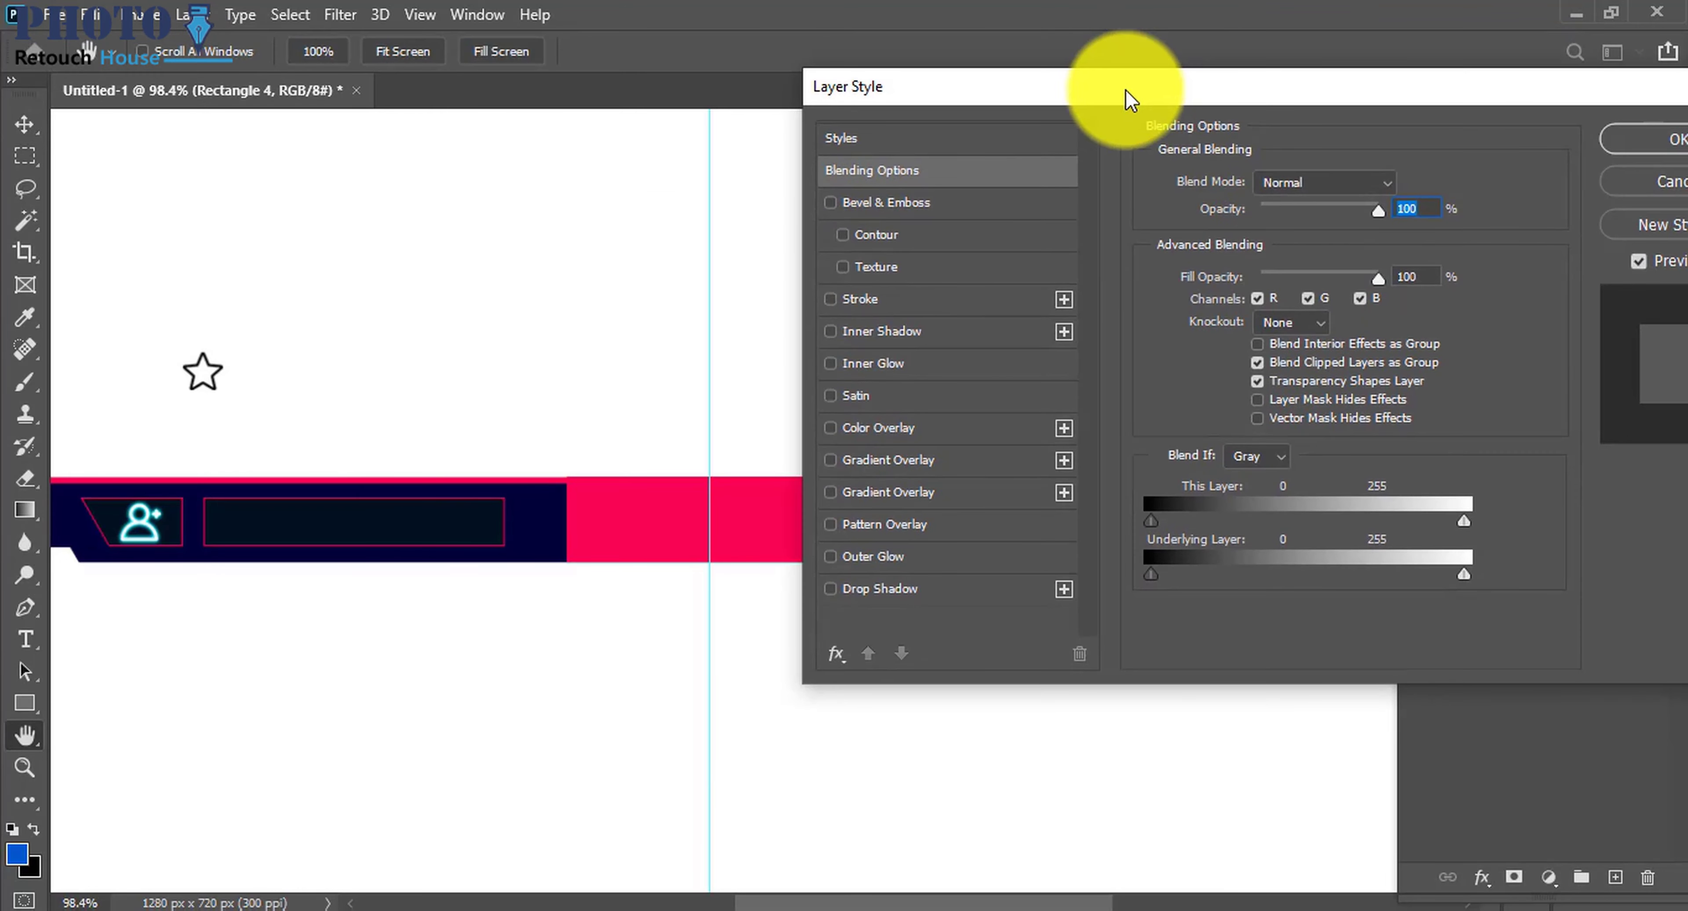
pyautogui.click(880, 334)
pyautogui.moveTo(1268, 83)
pyautogui.mouseDown()
pyautogui.moveTo(1304, 82)
pyautogui.moveTo(1141, 69)
pyautogui.moveTo(1269, 67)
pyautogui.mouseUp()
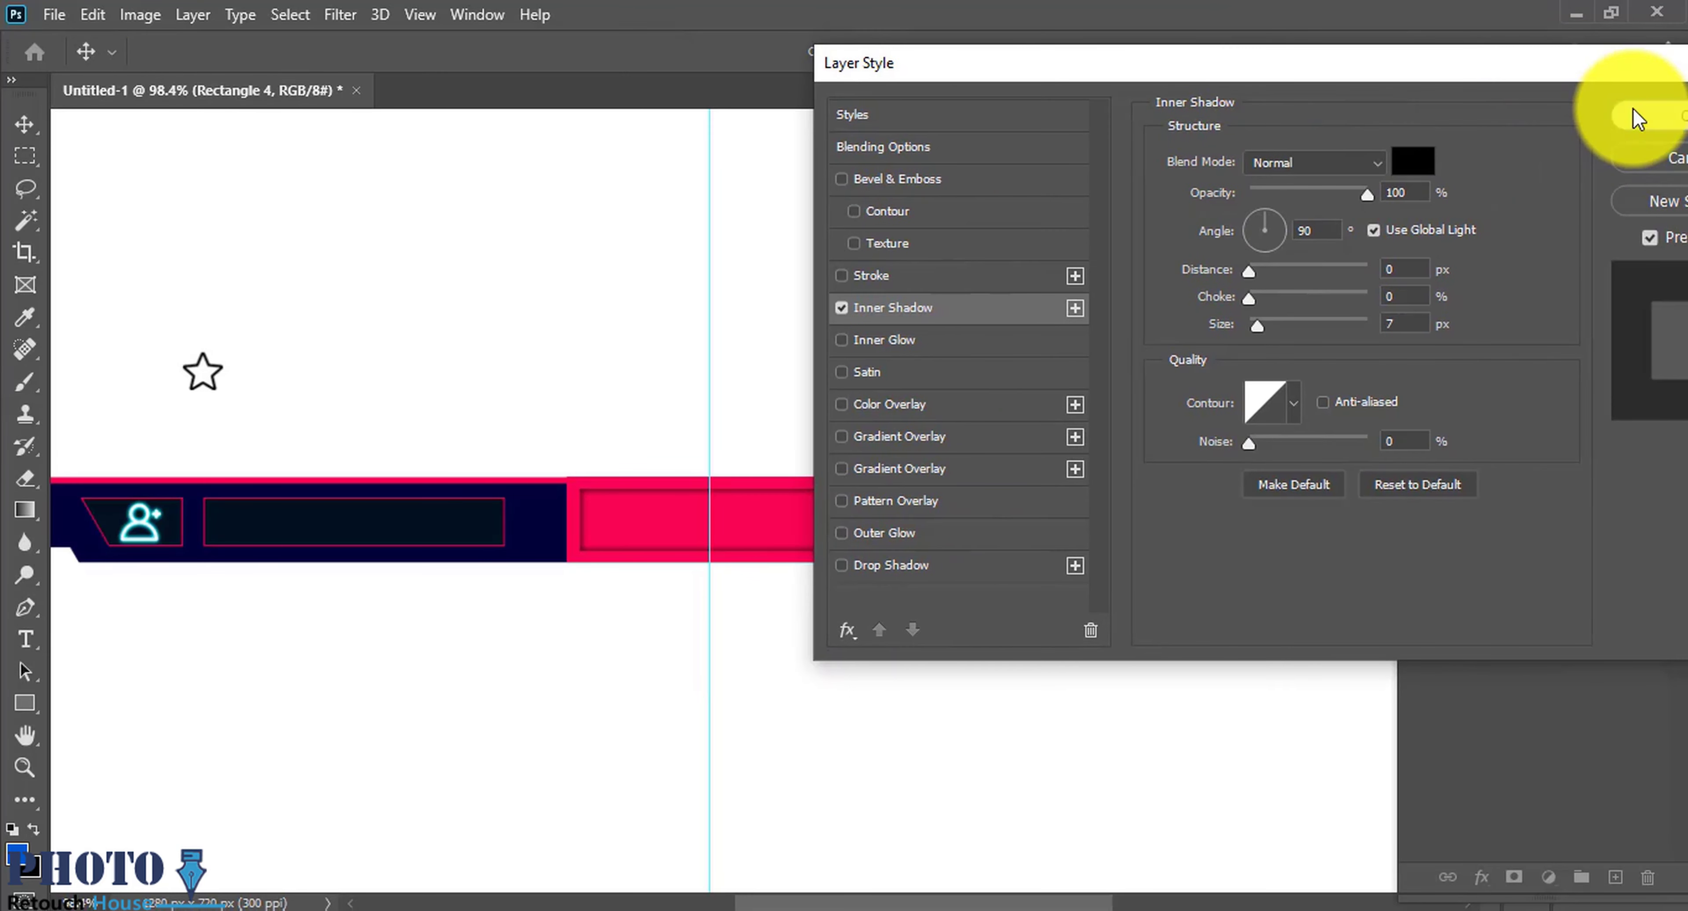
pyautogui.click(1637, 118)
pyautogui.scroll(-1, 818, 615)
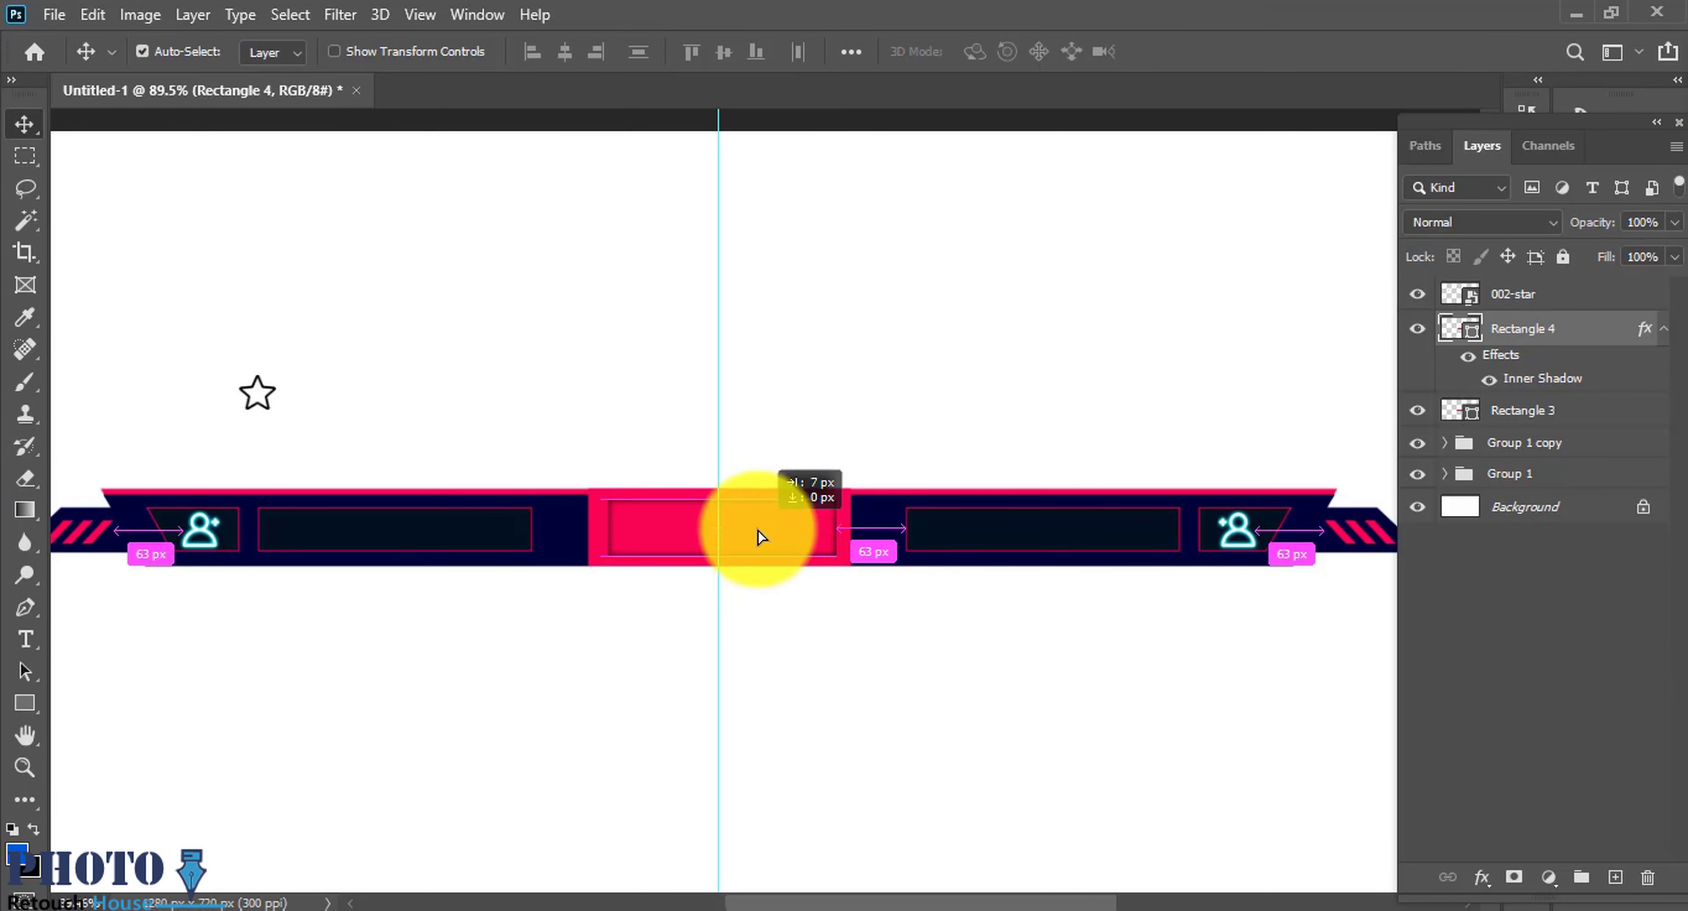
pyautogui.scroll(4, 758, 530)
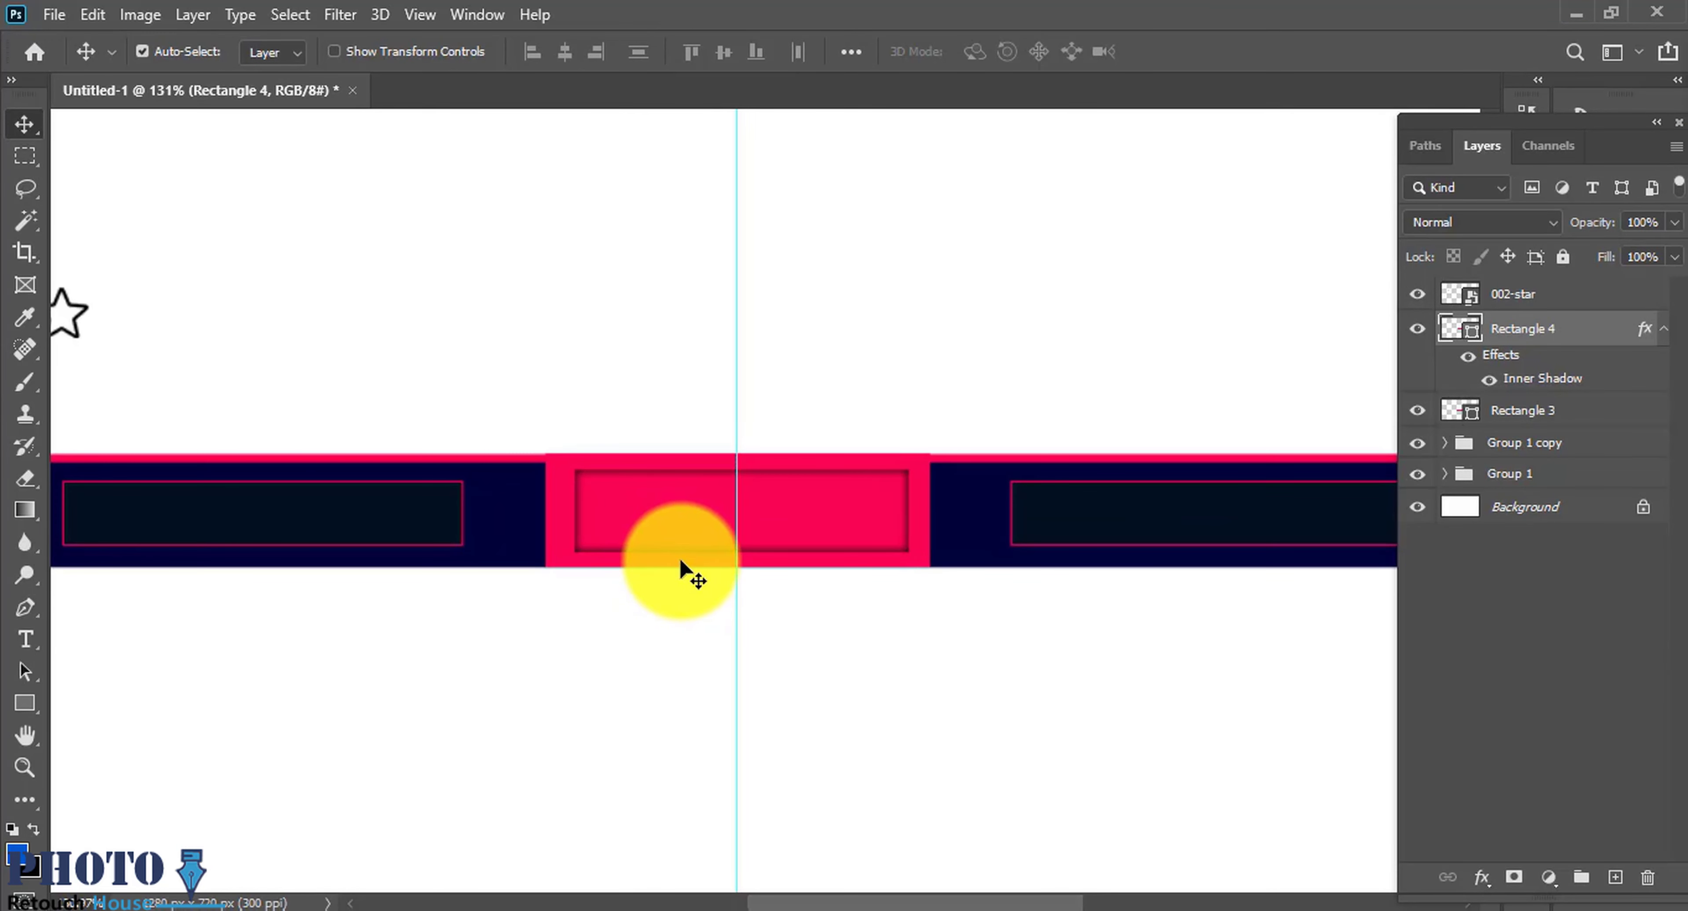
# Step: Draw Shape 3, a pink V-point under the centre block with its tip on the guide
pyautogui.press('p')
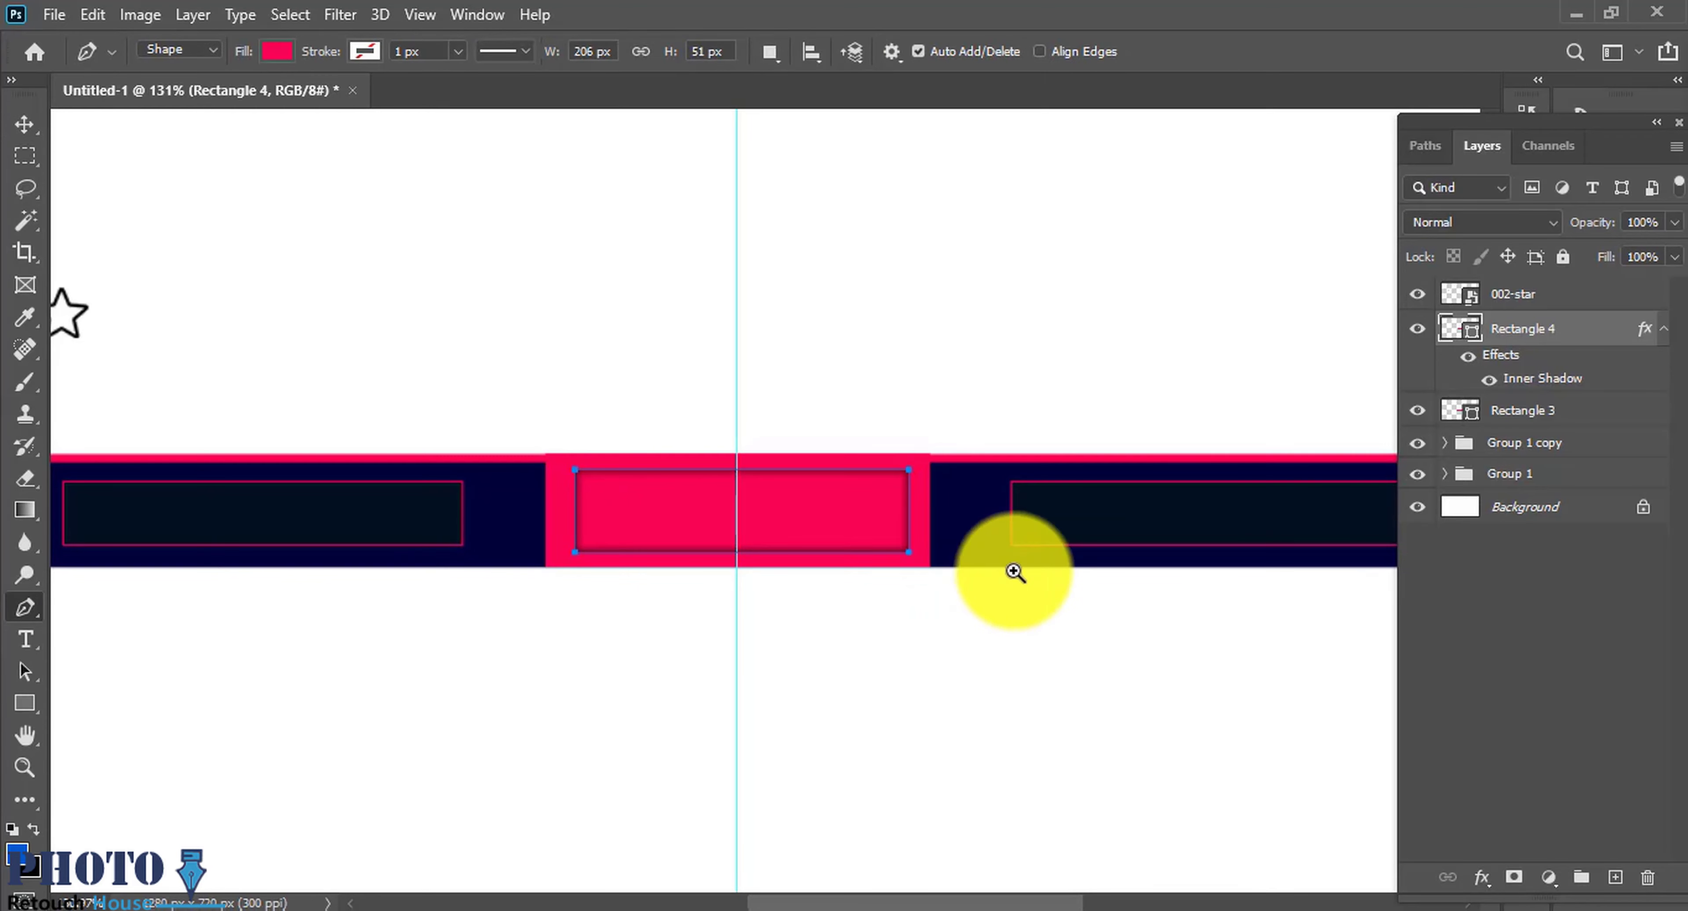
pyautogui.scroll(10, 1005, 556)
pyautogui.click(984, 550)
pyautogui.scroll(-8, 918, 564)
pyautogui.scroll(-4, 852, 590)
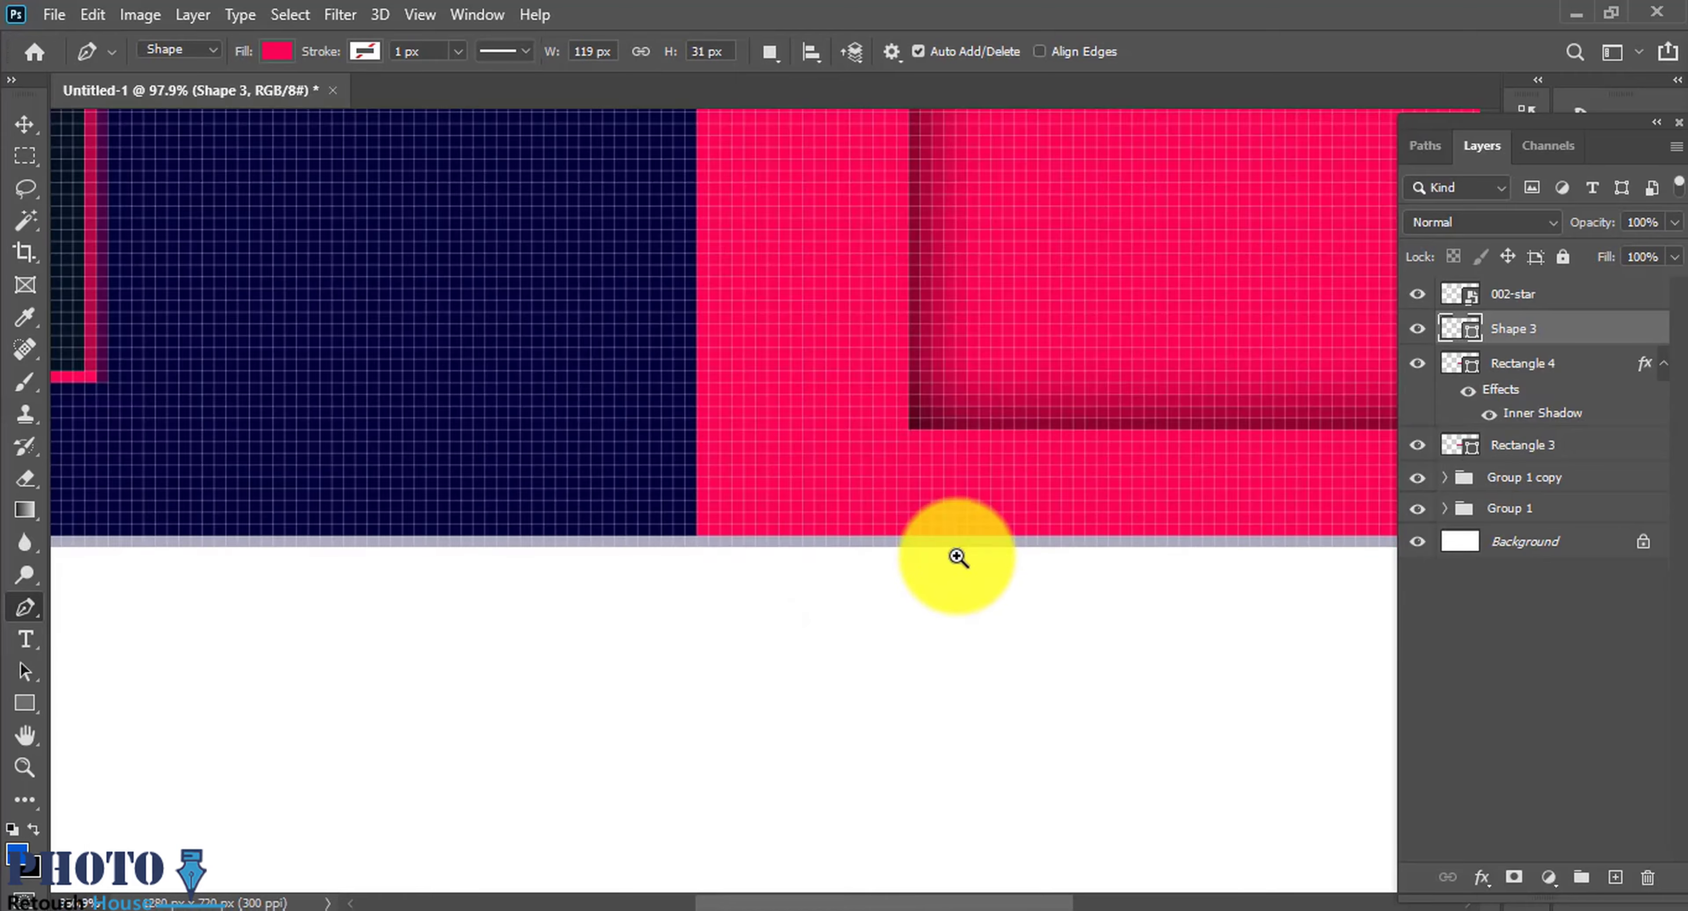
pyautogui.scroll(10, 720, 556)
pyautogui.click(693, 533)
pyautogui.scroll(-6, 800, 556)
pyautogui.hscroll(5, 918, 560)
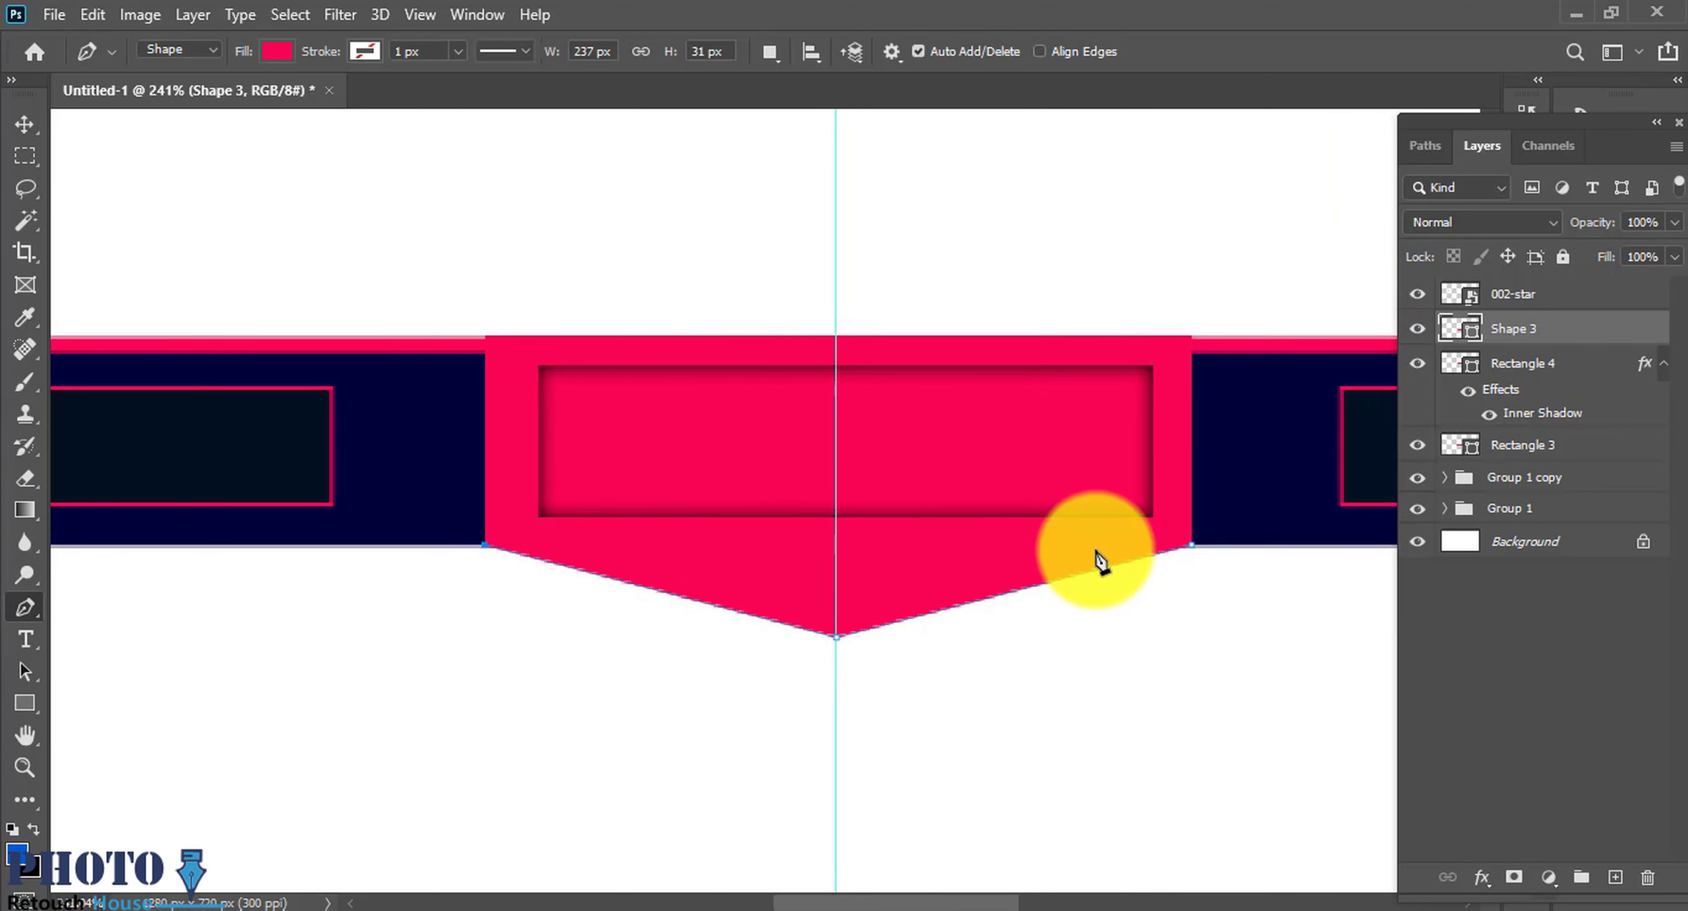
pyautogui.click(836, 527)
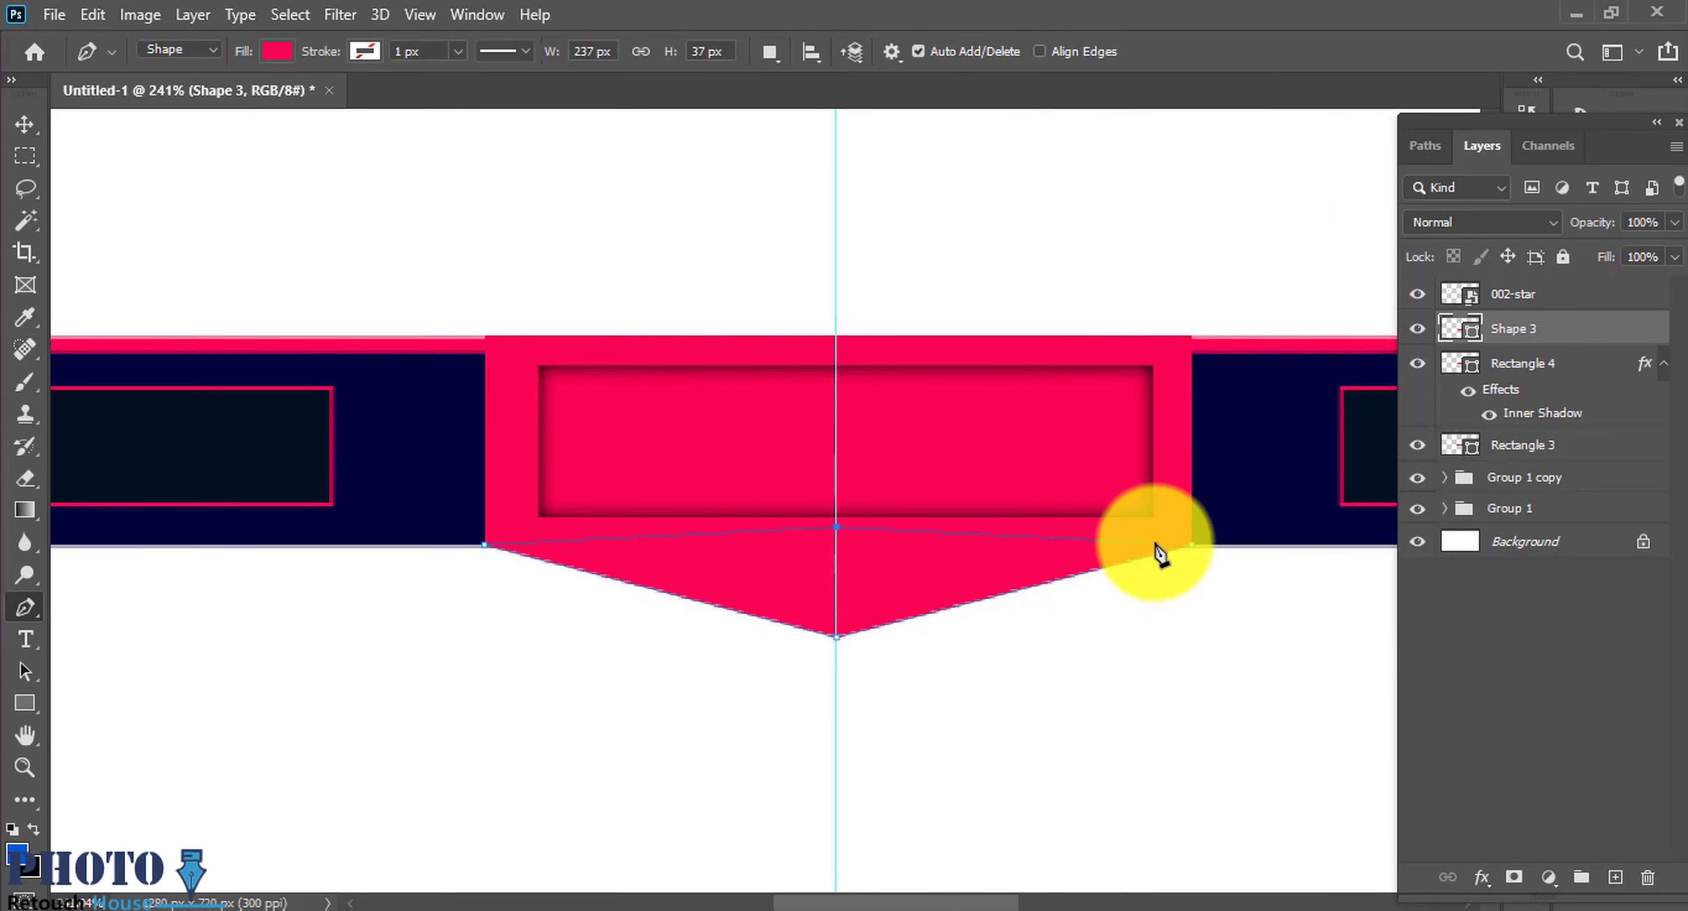
pyautogui.click(1193, 551)
pyautogui.click(24, 124)
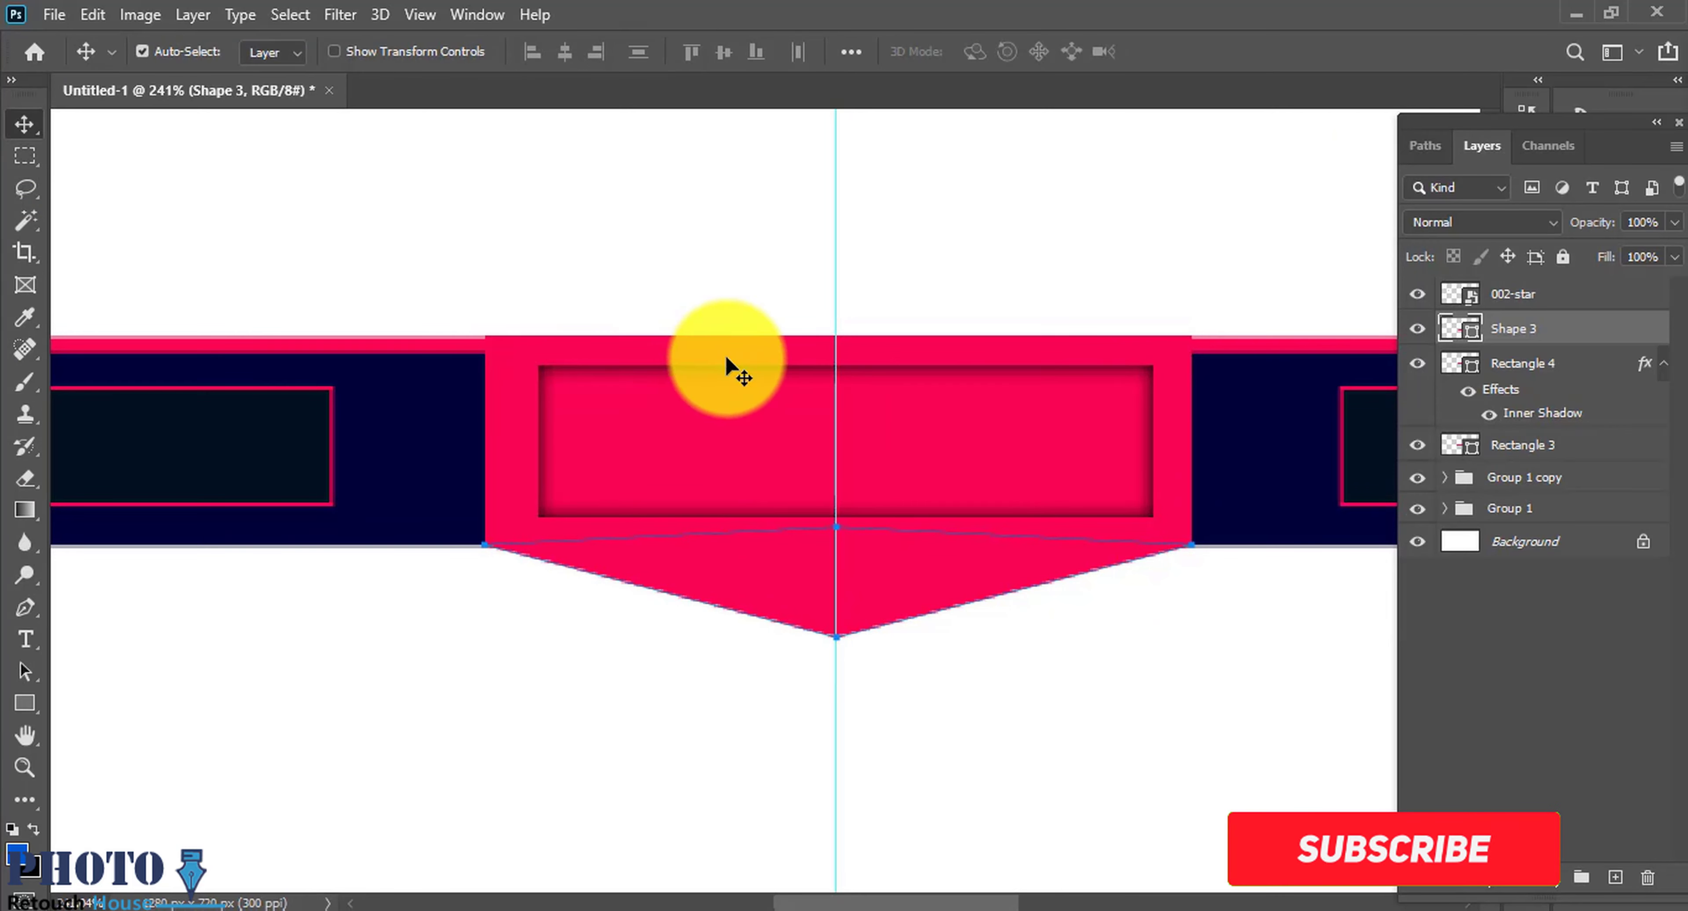
pyautogui.click(702, 390)
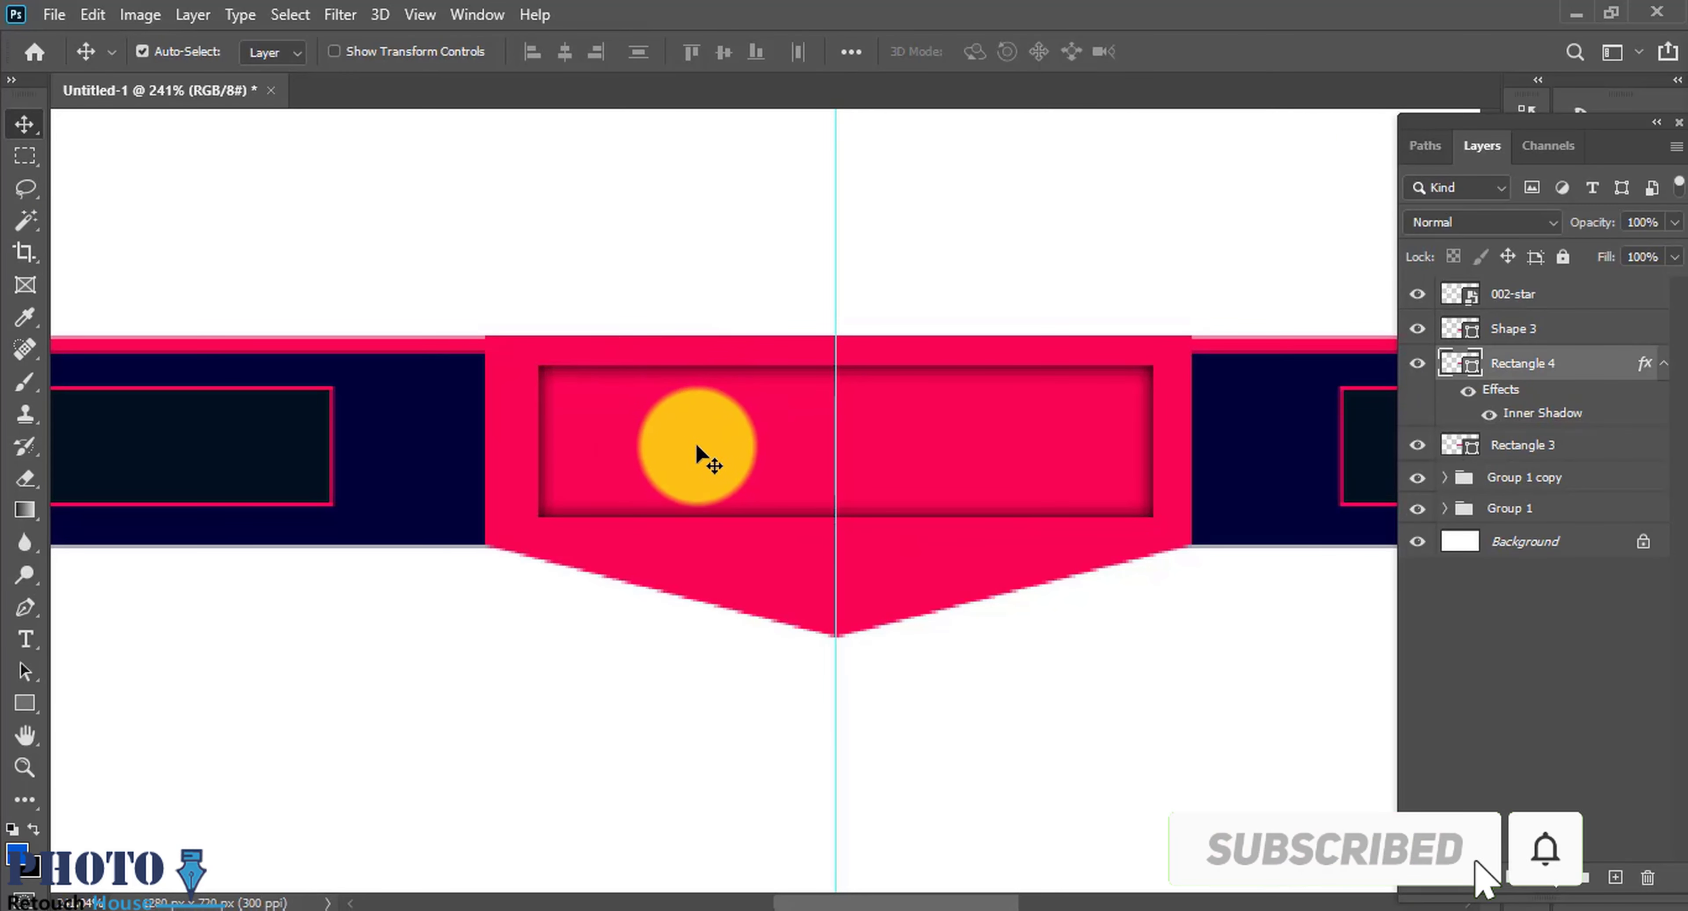
pyautogui.scroll(-1, 701, 446)
# Step: Draw a thin rectangle bar across the pink tab's point
pyautogui.click(24, 702)
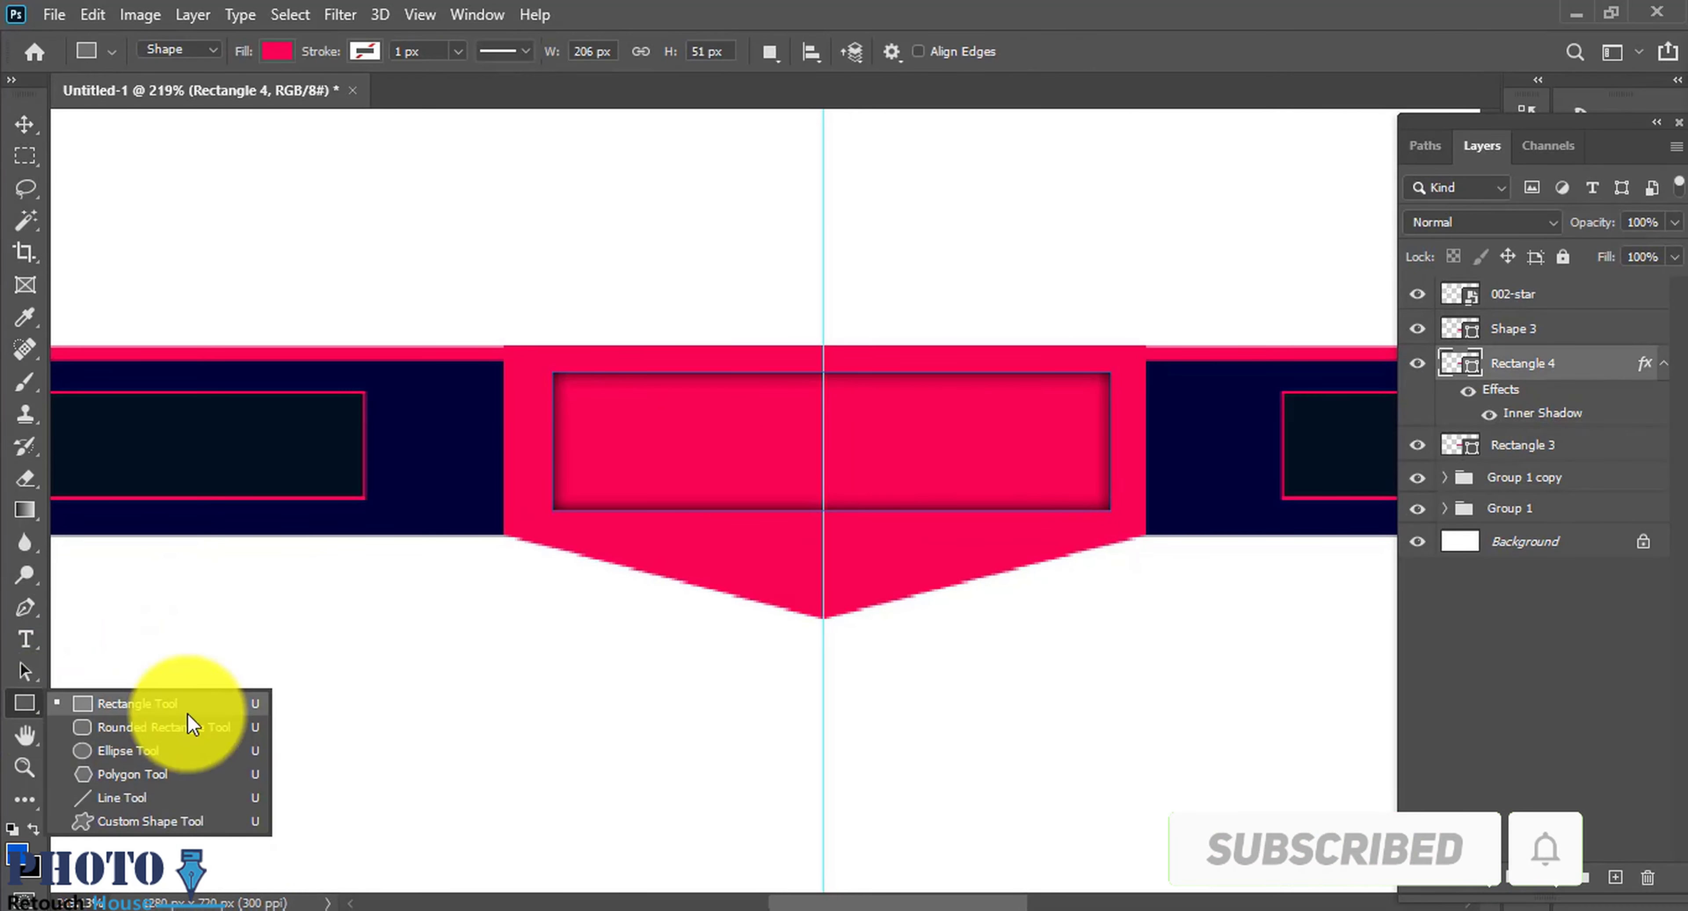
pyautogui.click(187, 713)
pyautogui.moveTo(677, 525)
pyautogui.mouseDown()
pyautogui.moveTo(996, 545)
pyautogui.moveTo(983, 551)
pyautogui.mouseUp()
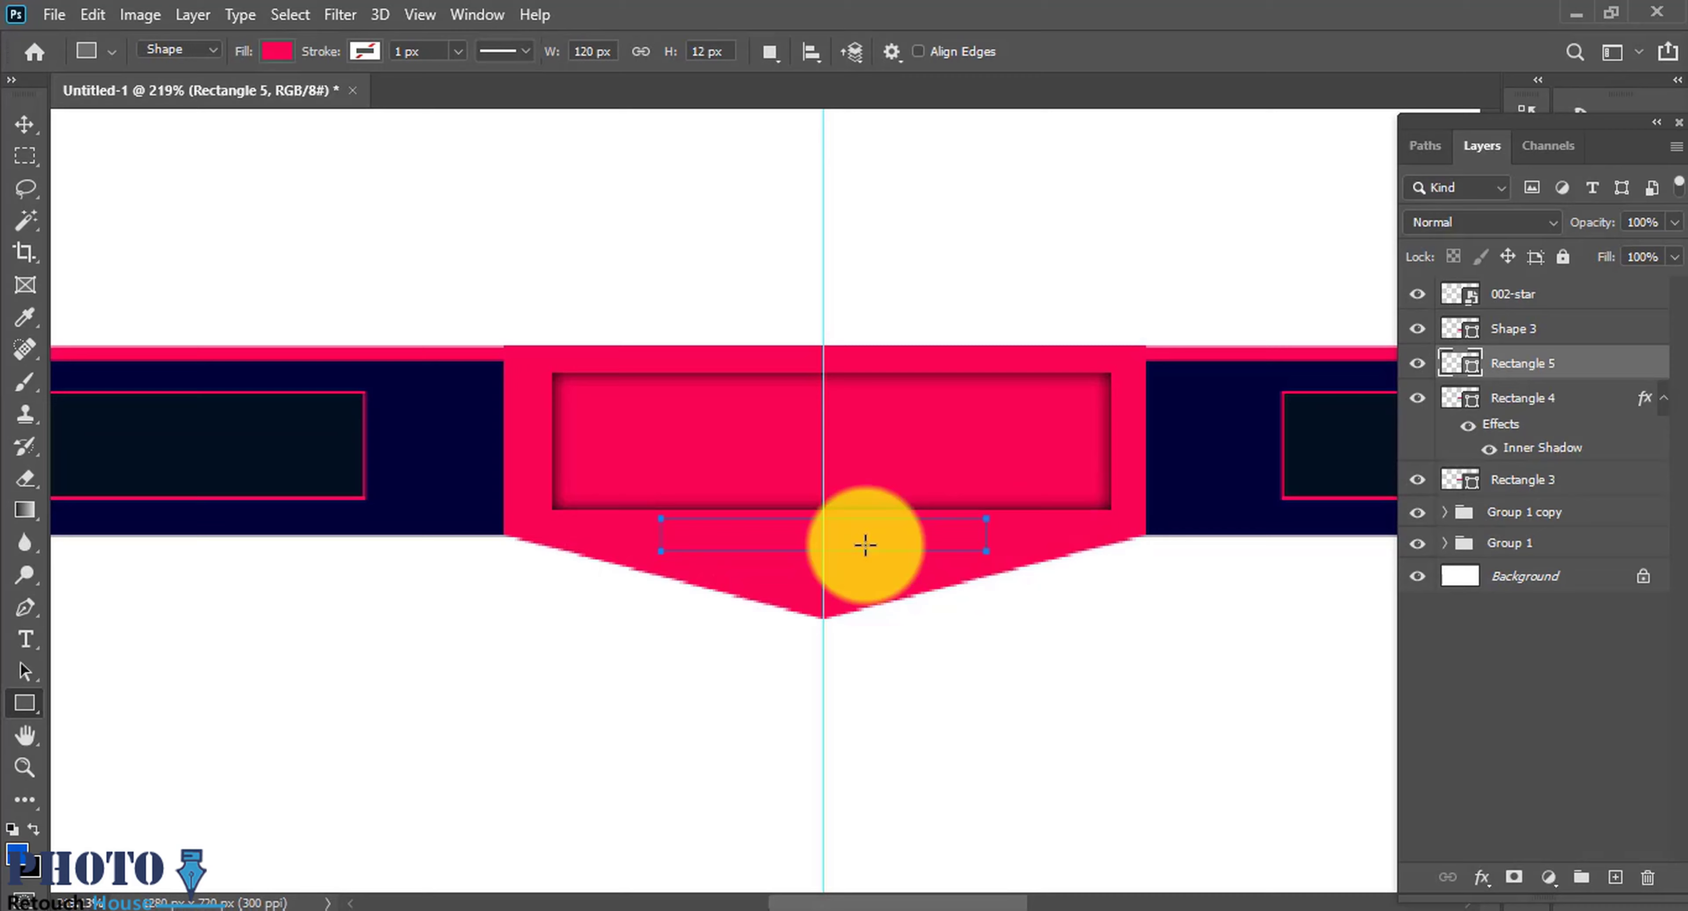
pyautogui.click(24, 123)
# Step: Try an Inner Shadow style on Shape 3, then cancel it
pyautogui.moveTo(859, 547); pyautogui.dragTo(916, 542)
pyautogui.keyDown('ctrl'); pyautogui.click(915, 542); pyautogui.keyUp('ctrl')
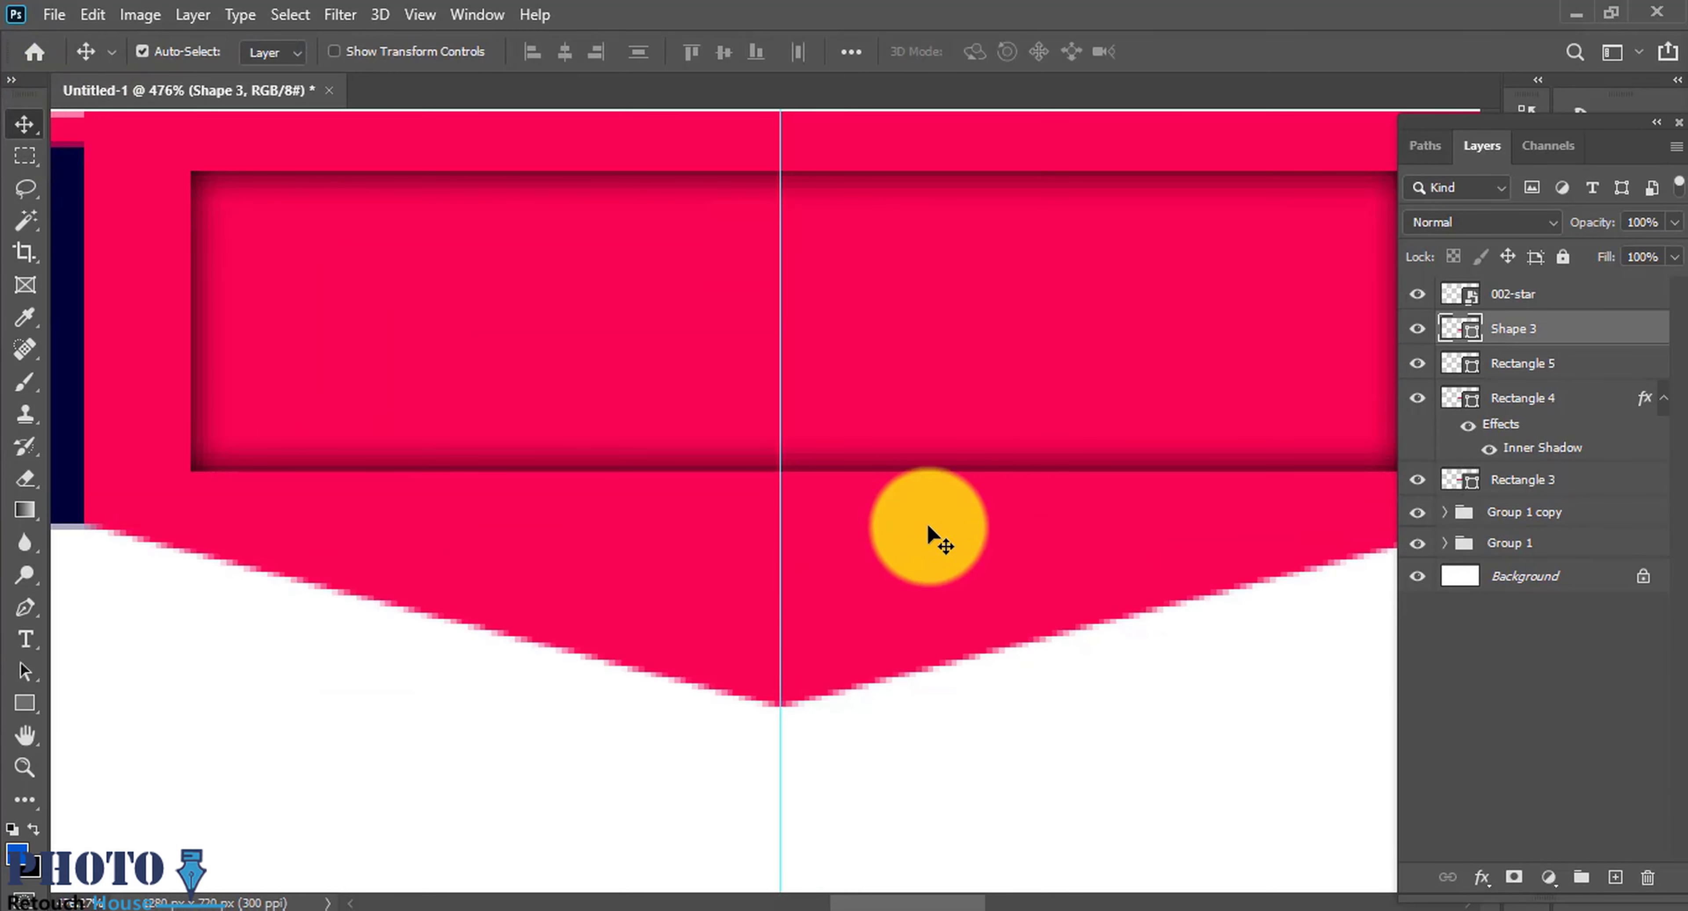
pyautogui.rightClick(1493, 329)
pyautogui.click(1285, 45)
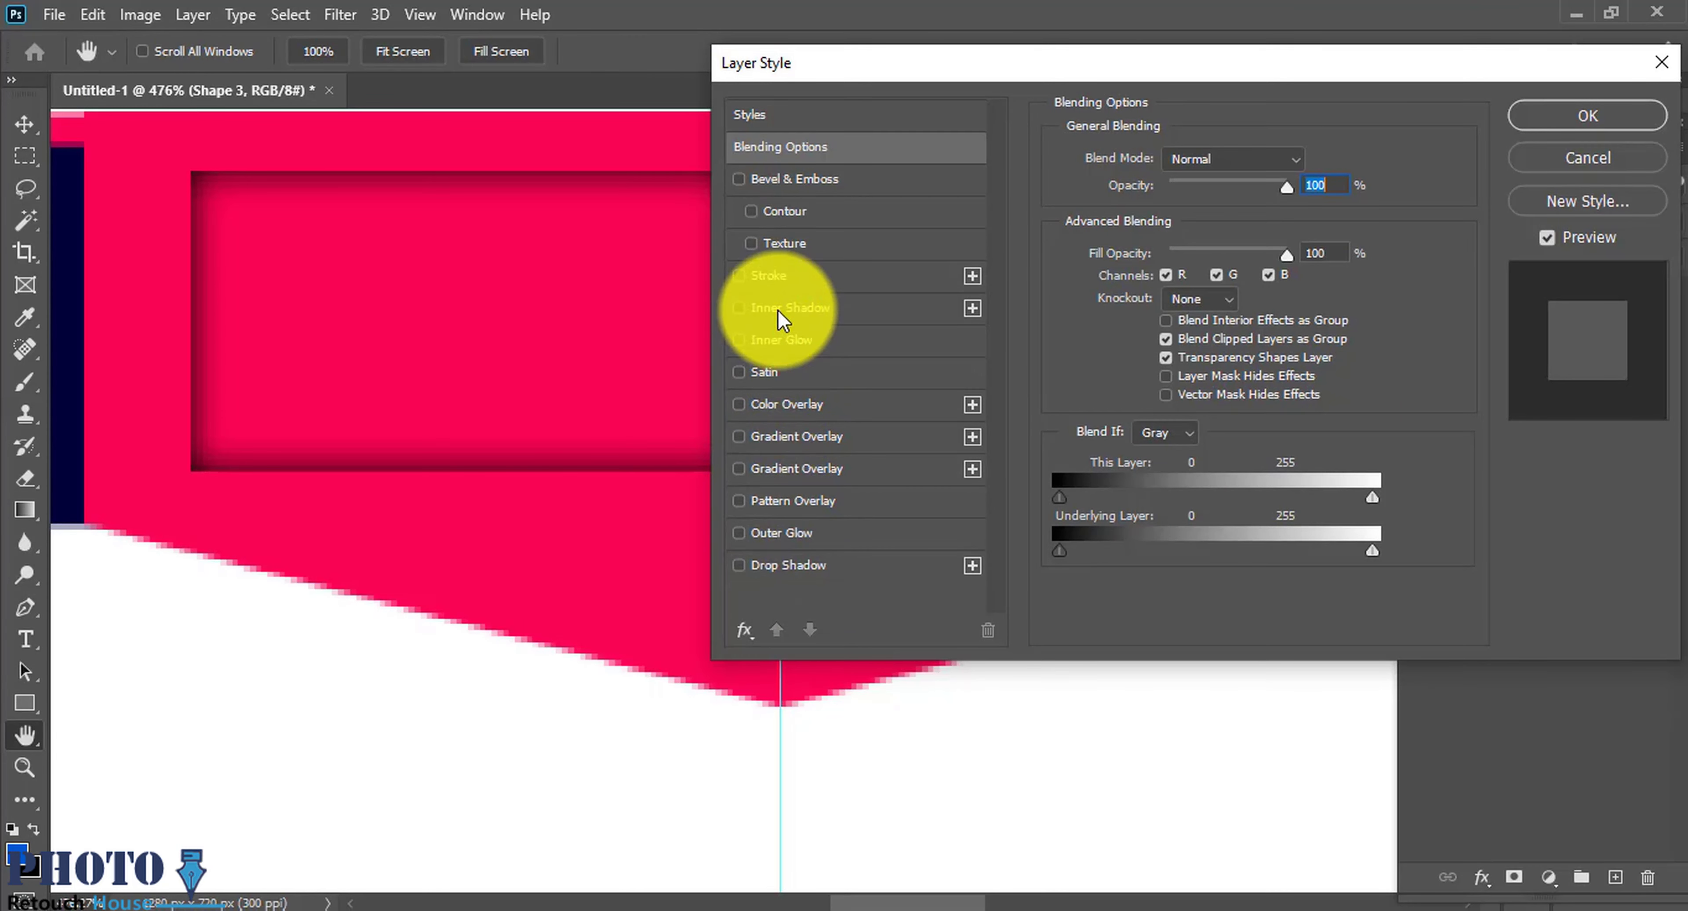
pyautogui.click(789, 307)
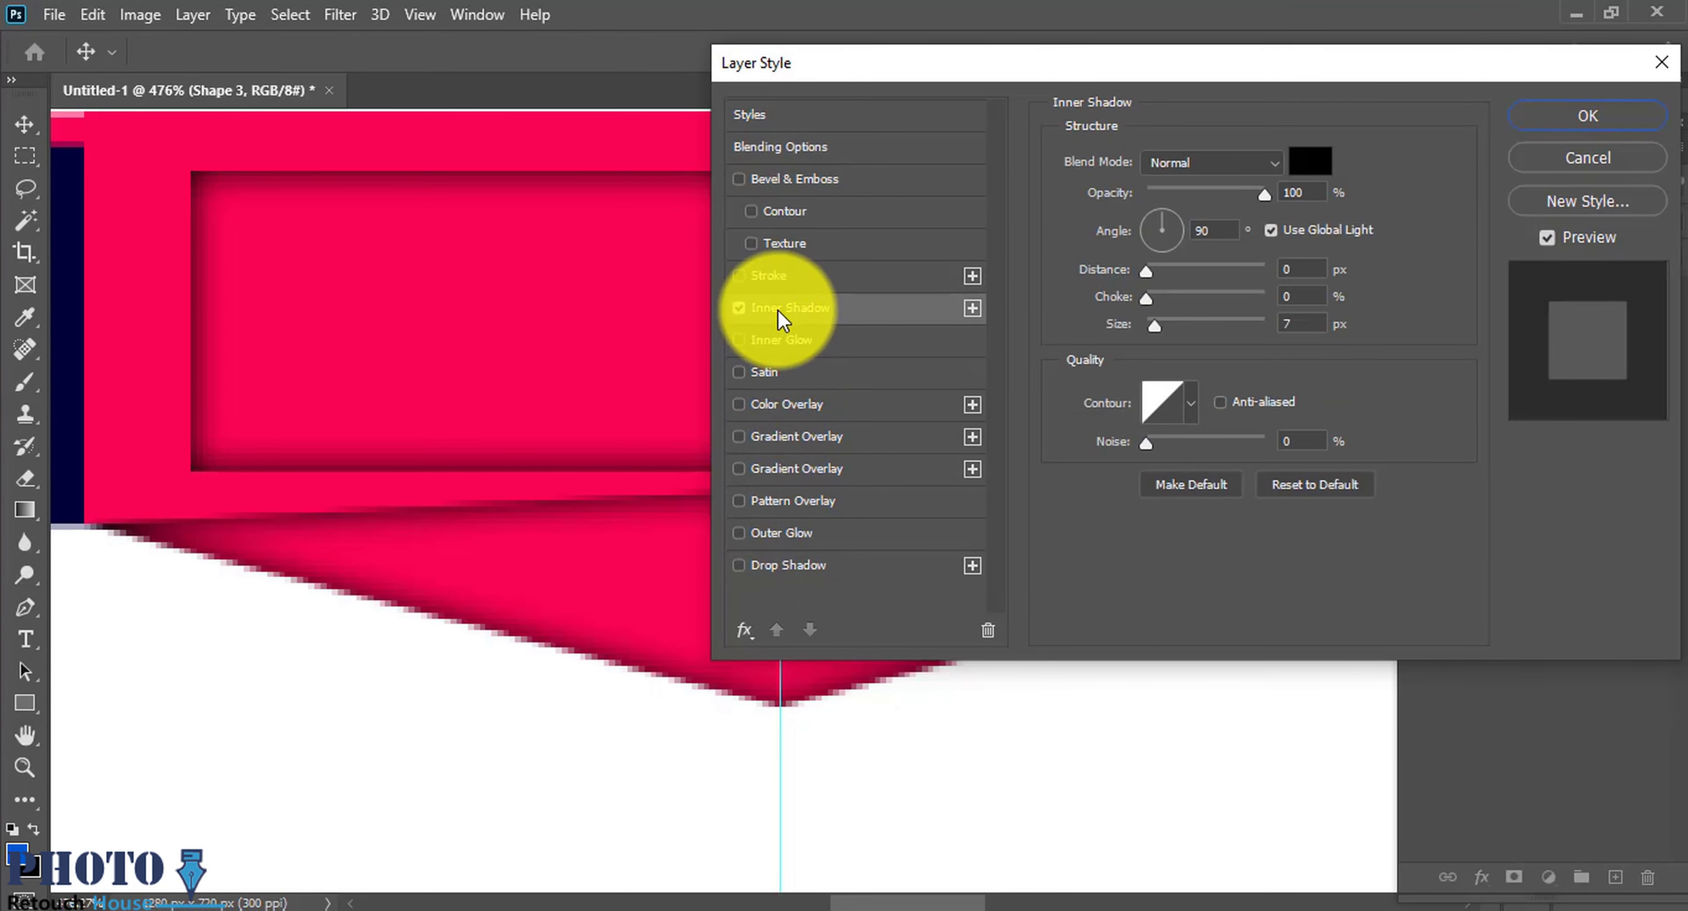
pyautogui.click(1587, 152)
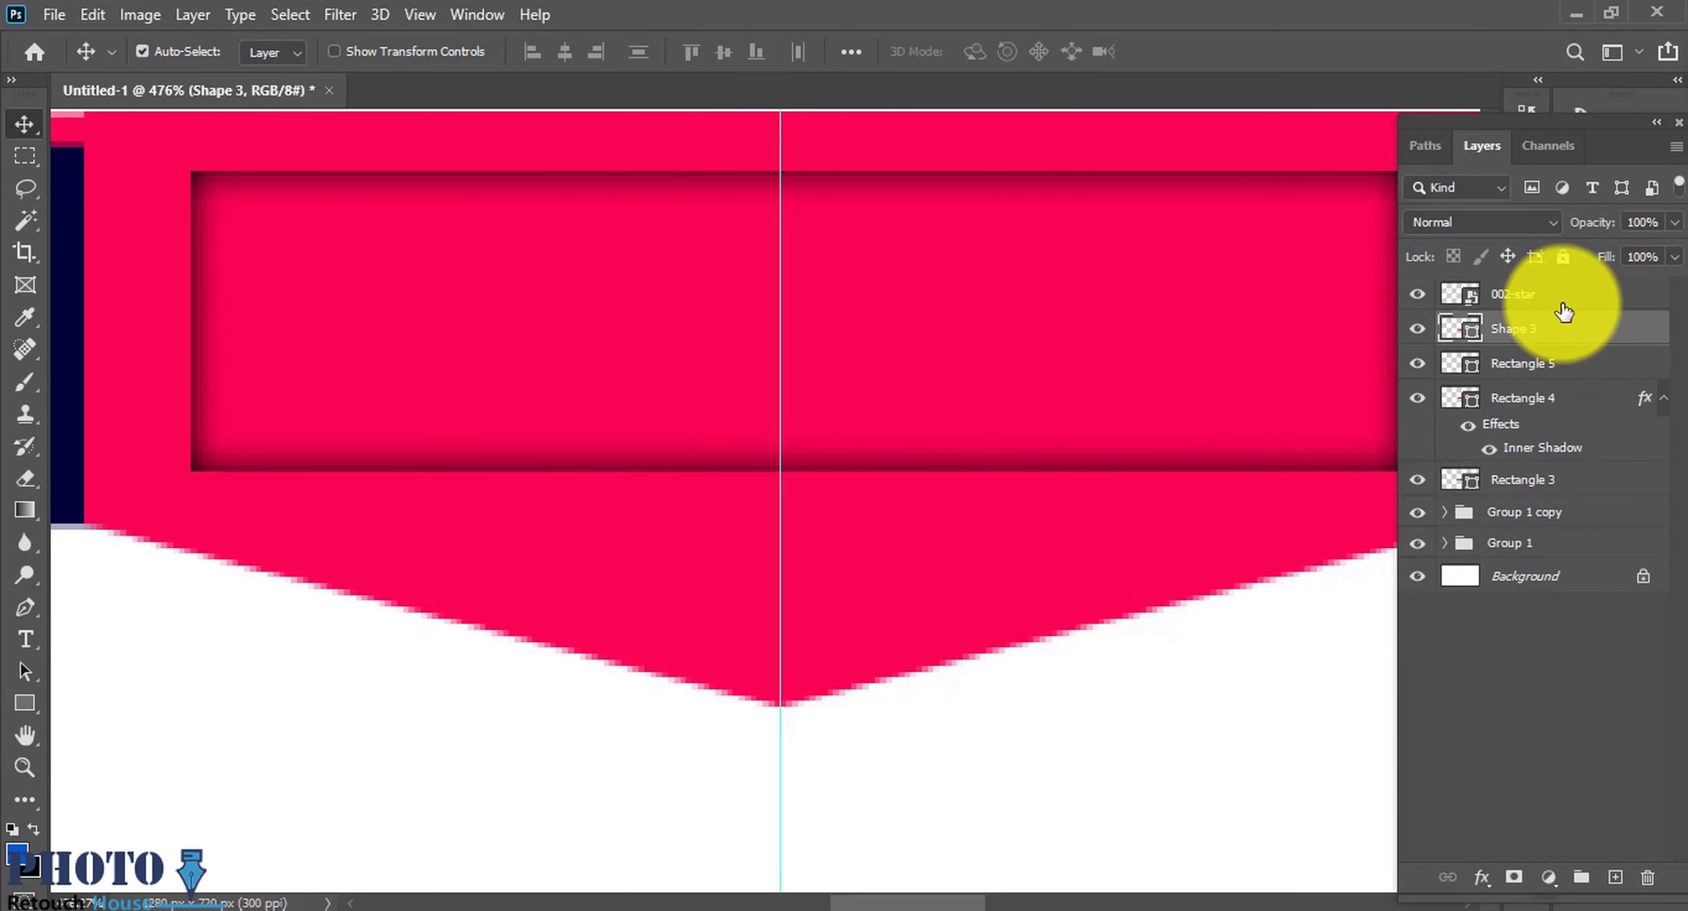
# Step: Give Rectangle 5 an Inner Shadow and centre it below the large panel
pyautogui.rightClick(1519, 363)
pyautogui.click(1290, 33)
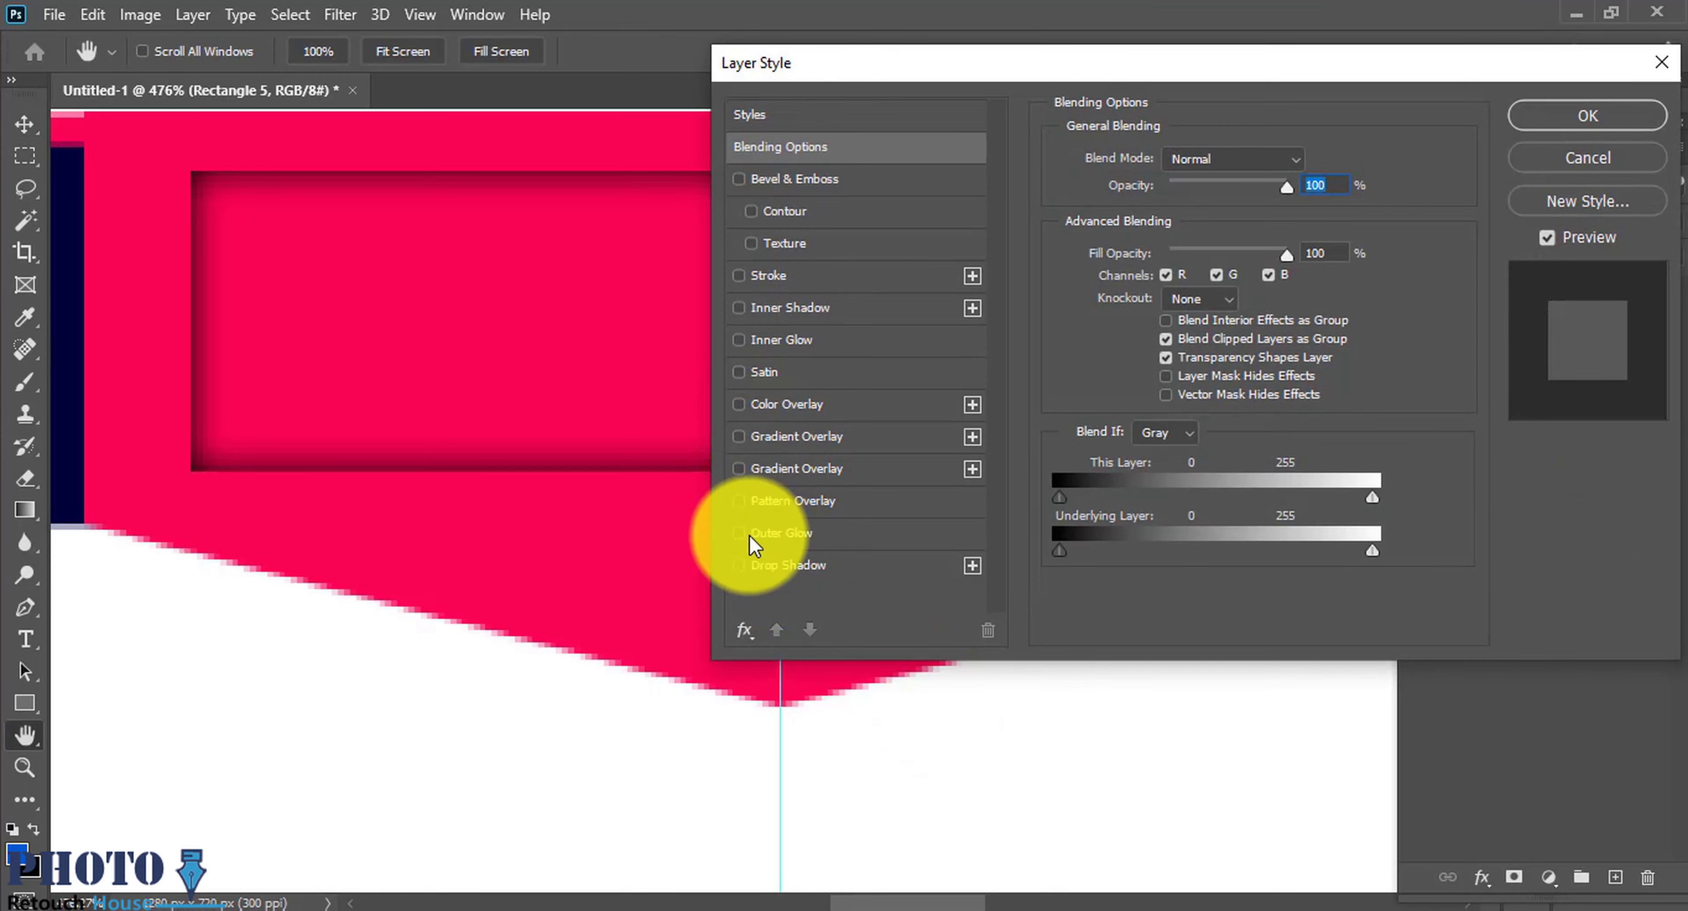
pyautogui.click(777, 309)
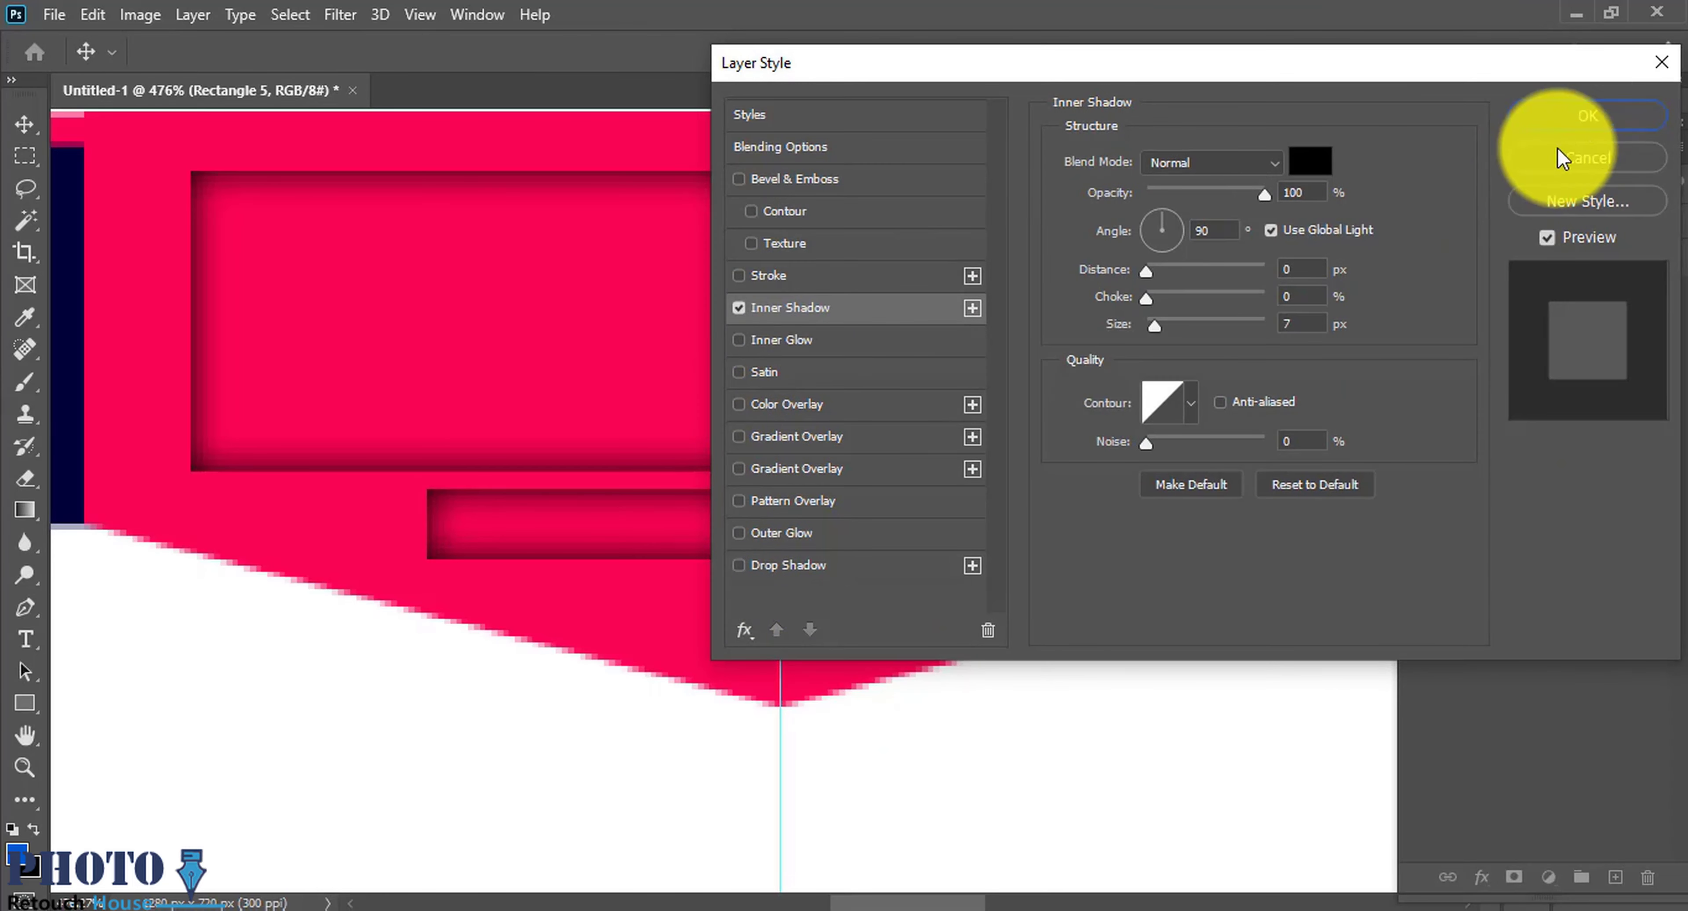
pyautogui.click(1586, 118)
pyautogui.moveTo(908, 577); pyautogui.dragTo(906, 583)
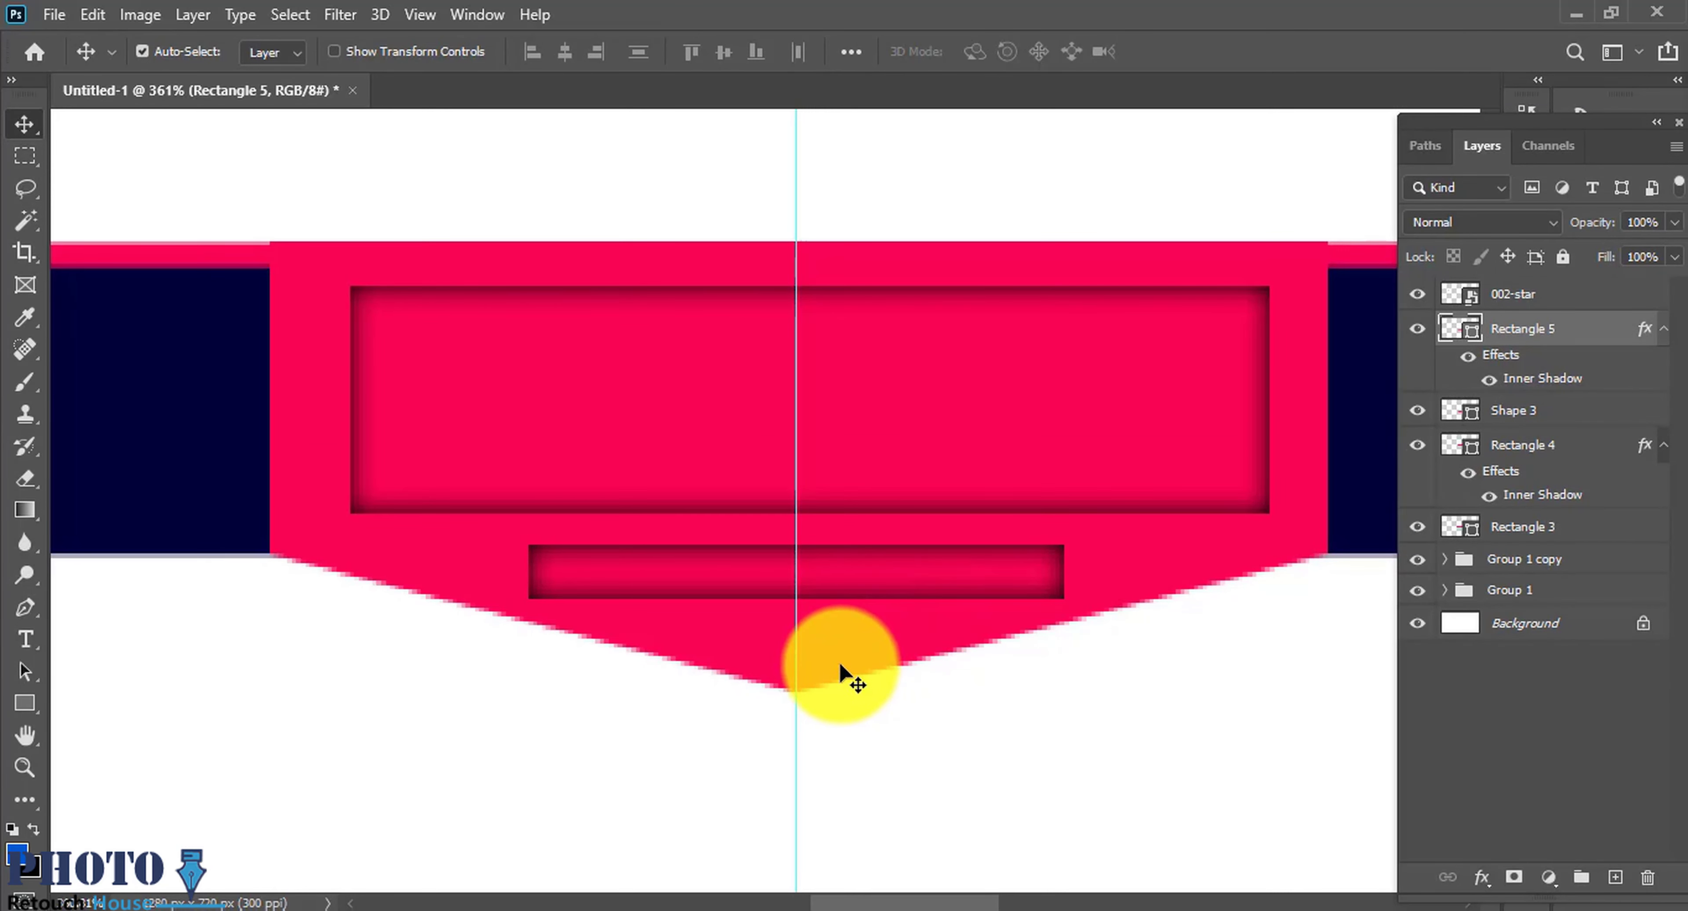
# Step: Draw a V shape under the tab's point with the Pen tool, using a horizontal guide
pyautogui.press('p')
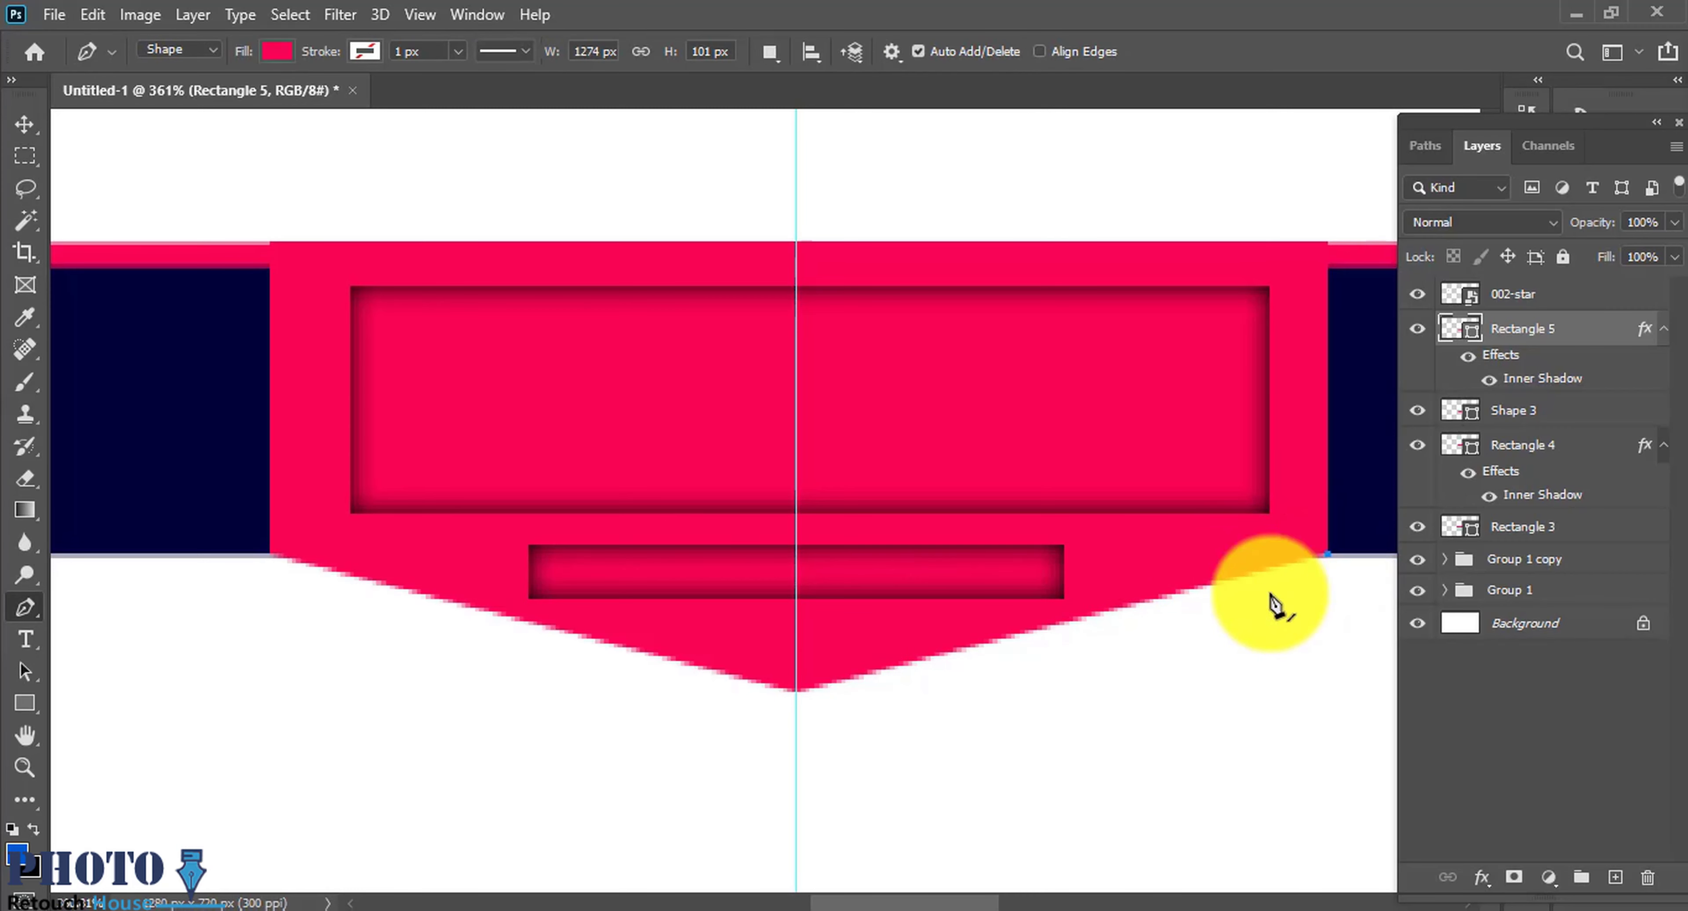
pyautogui.click(1327, 554)
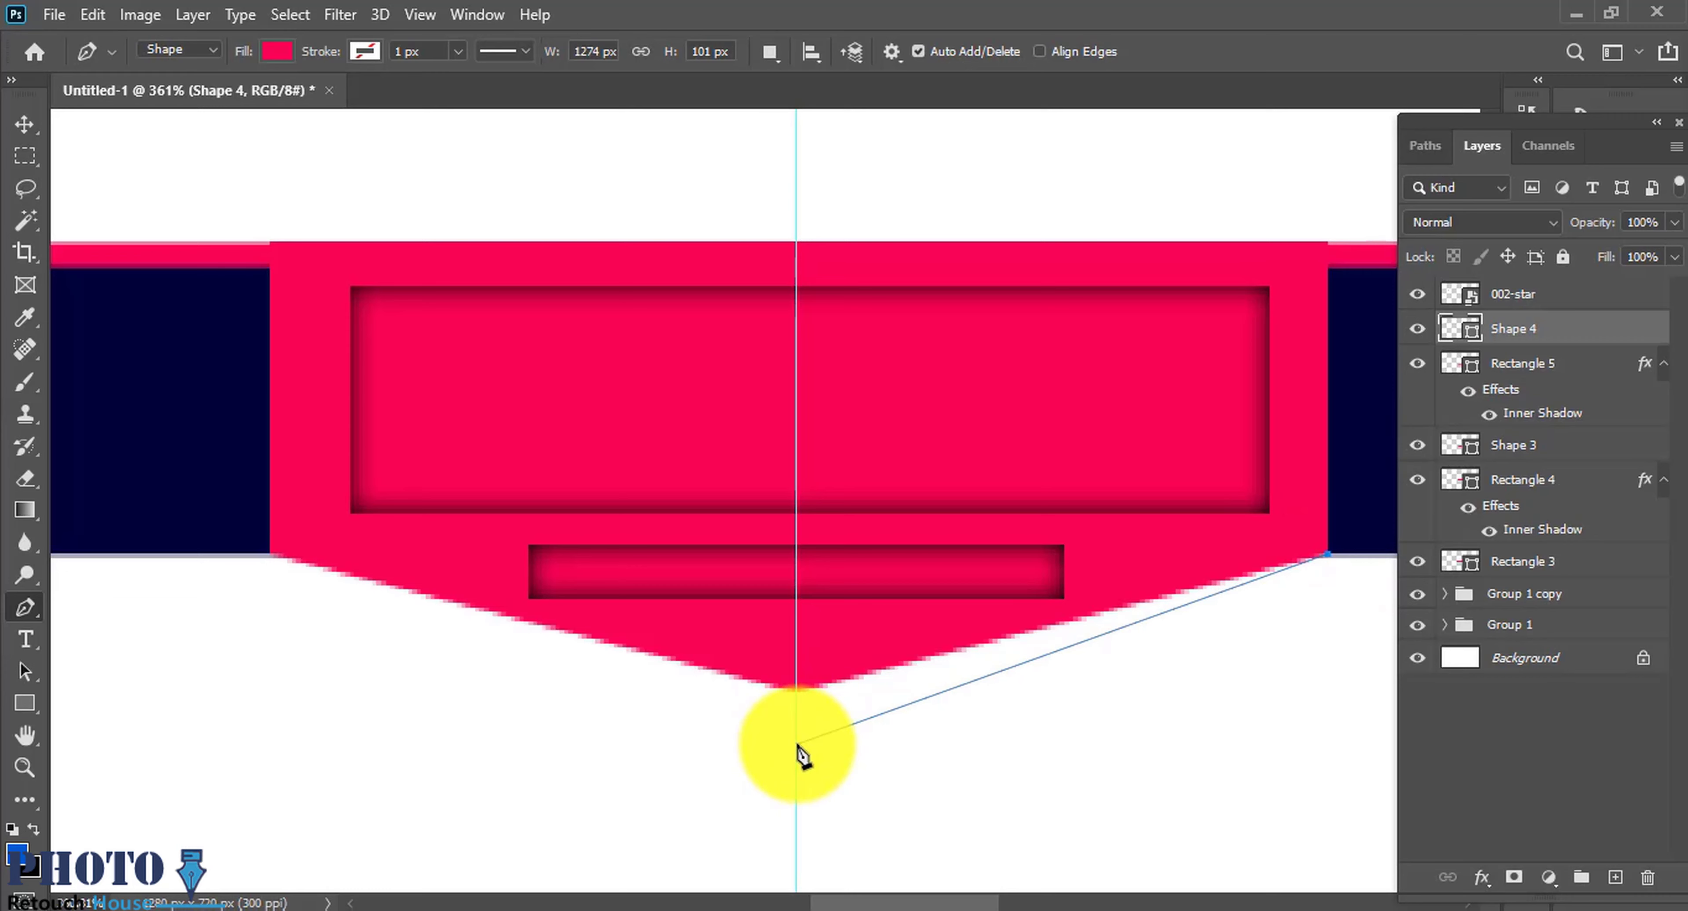
pyautogui.hotkey('ctrl', 'z')
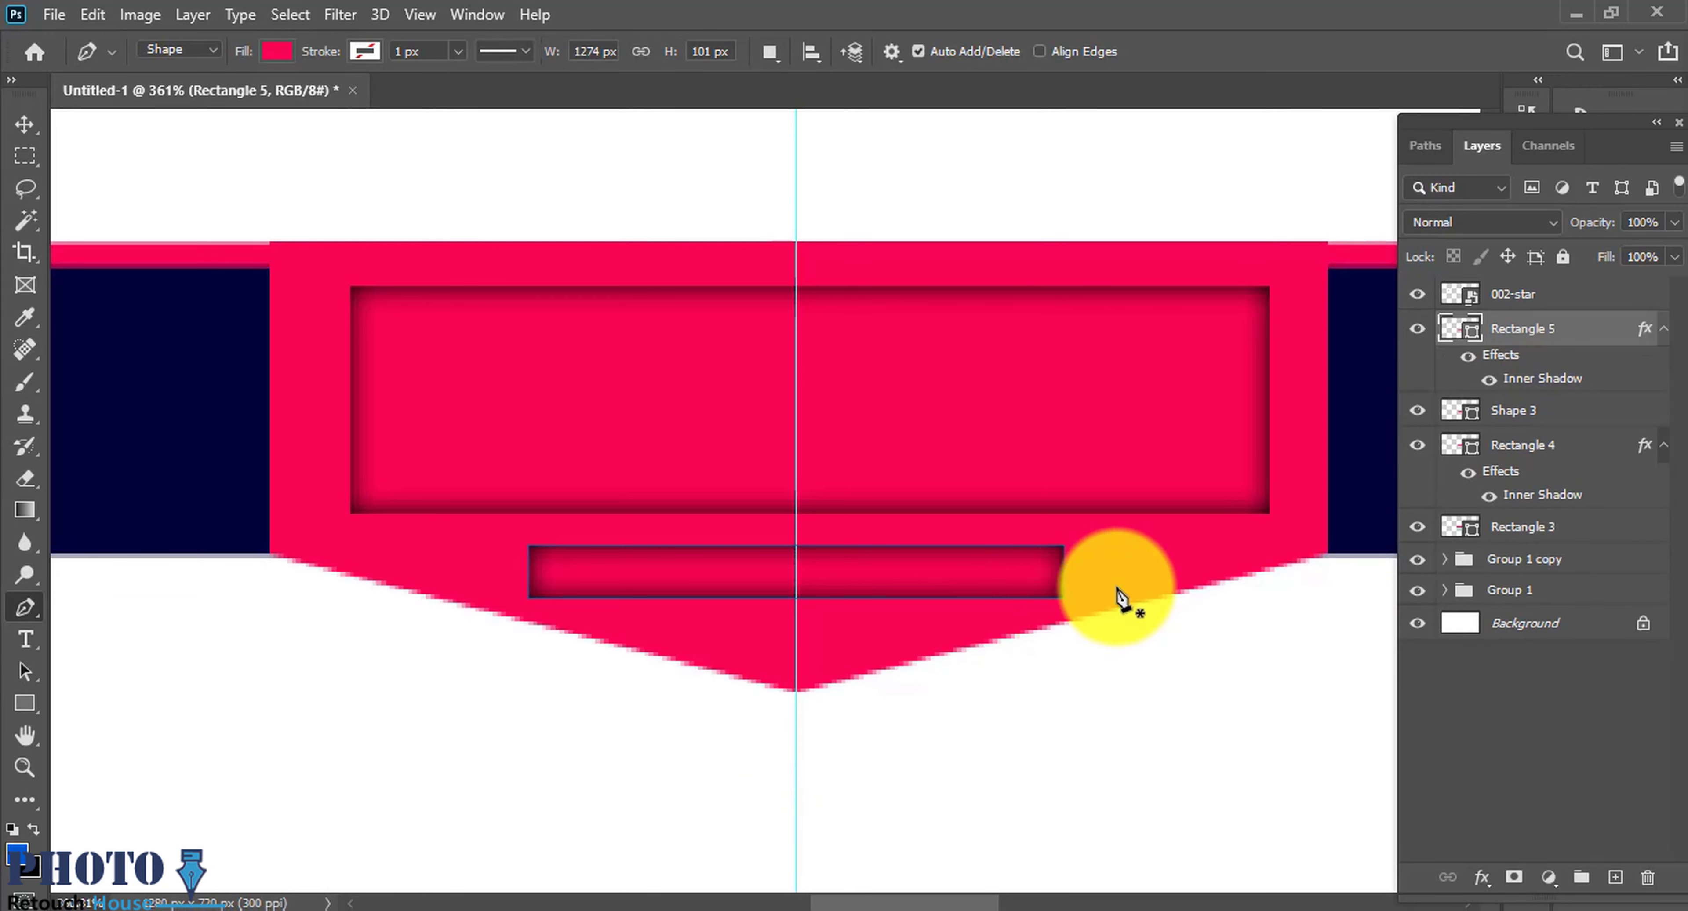
pyautogui.click(1176, 585)
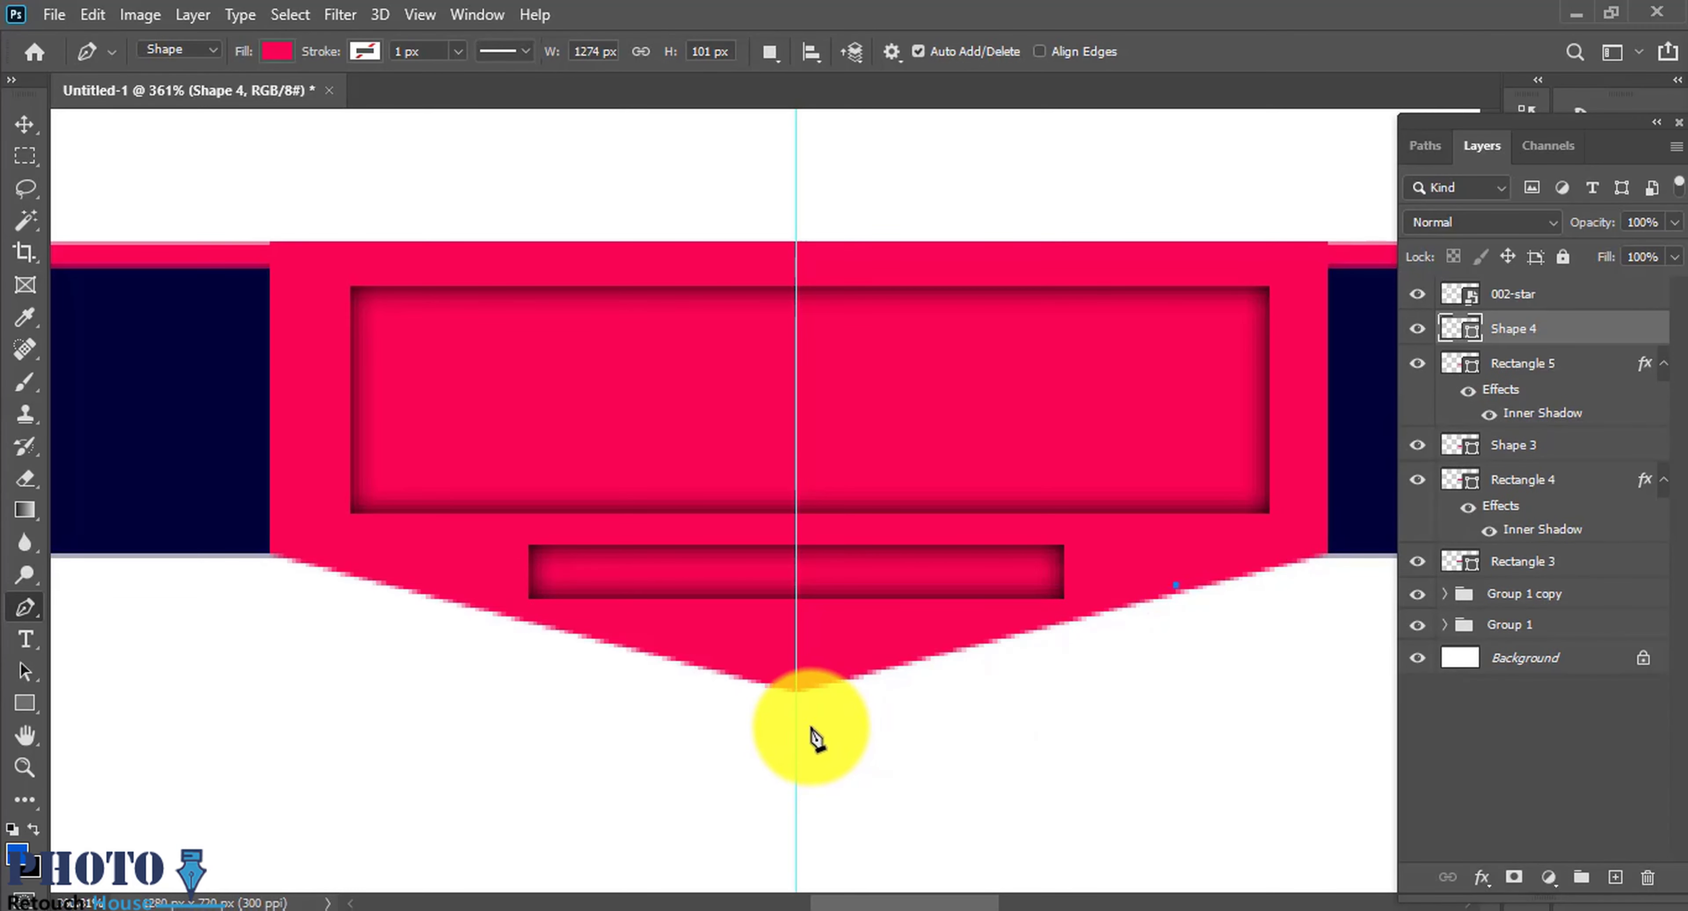
pyautogui.click(797, 727)
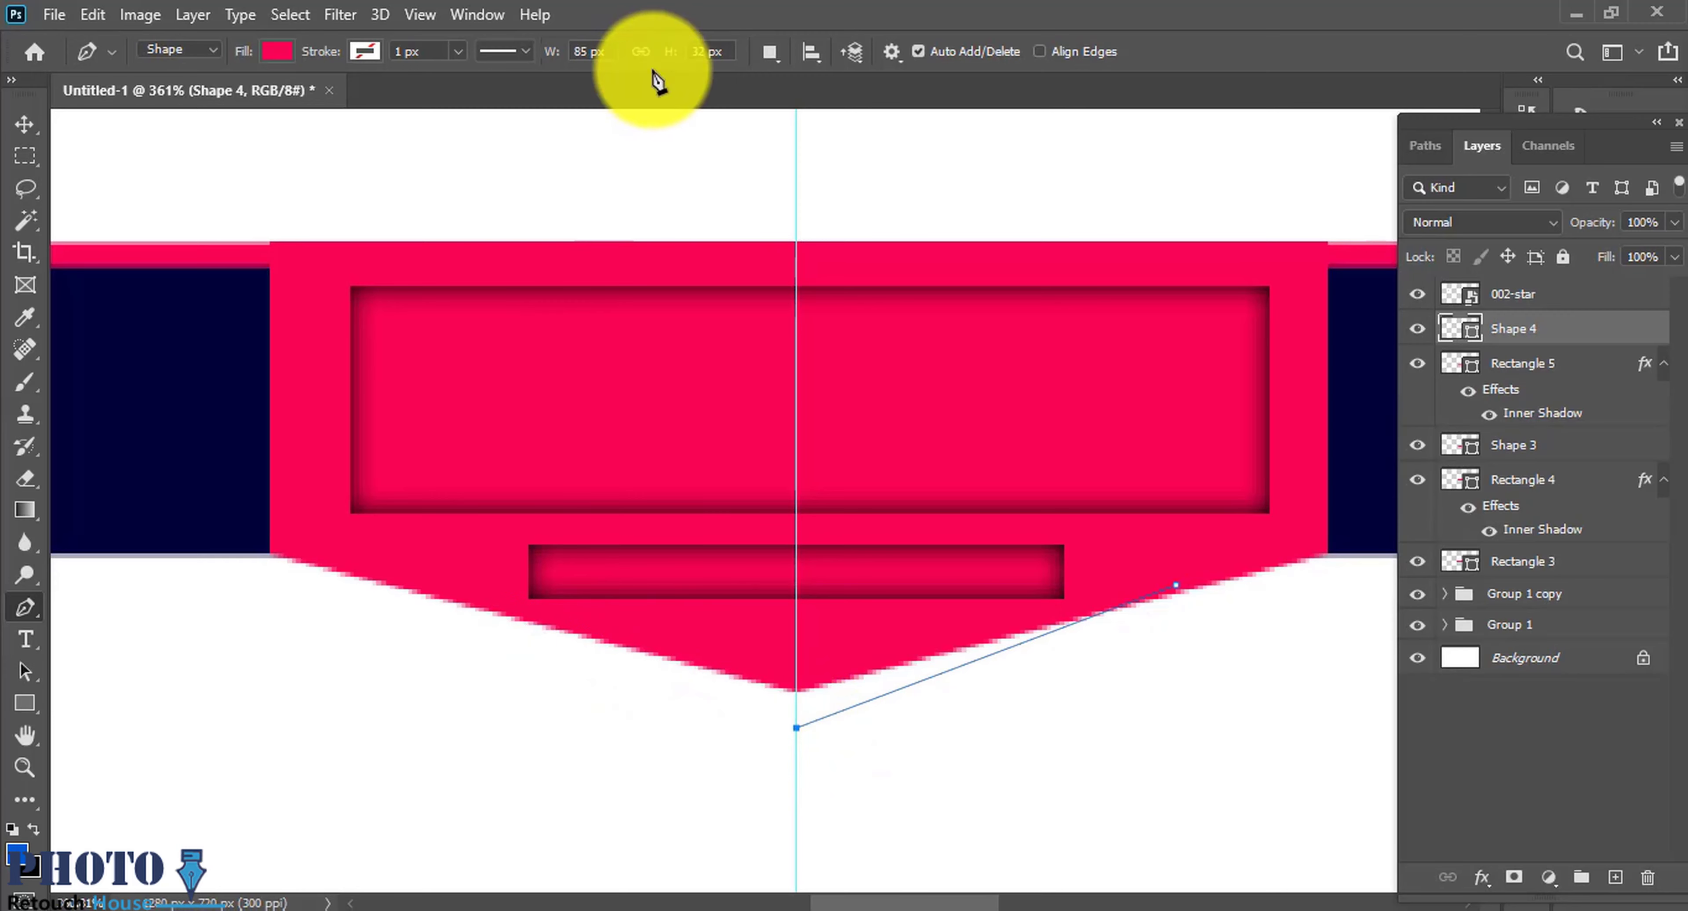
pyautogui.hotkey('ctrl', 'r')
pyautogui.moveTo(791, 120); pyautogui.dragTo(880, 604)
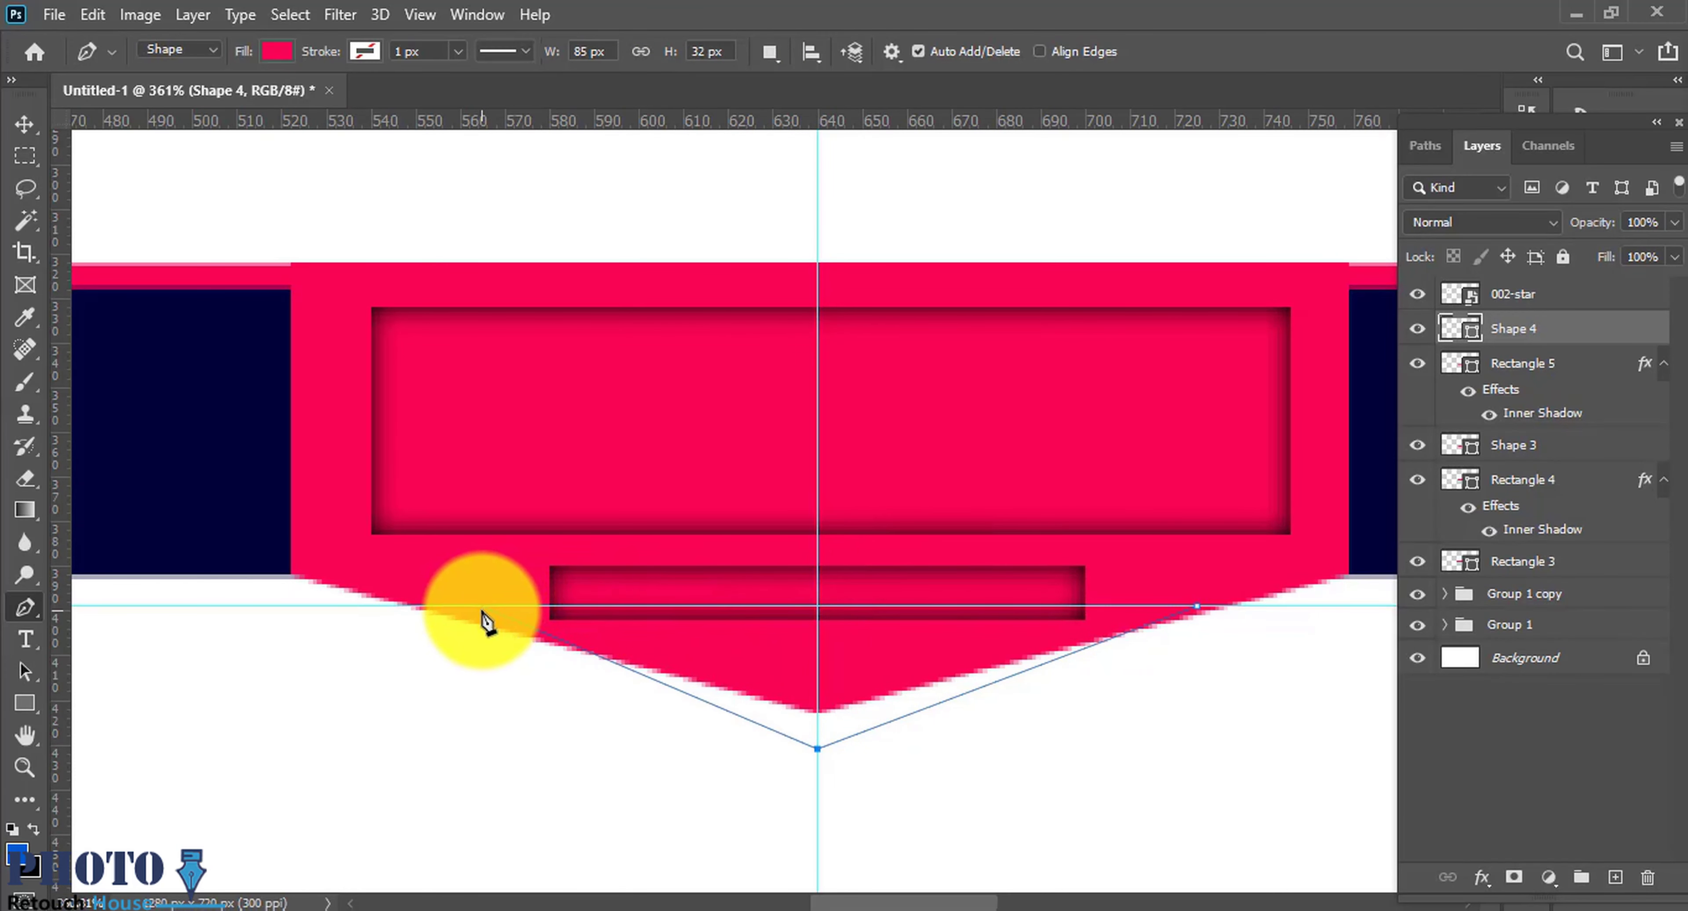
pyautogui.click(443, 608)
pyautogui.click(1198, 607)
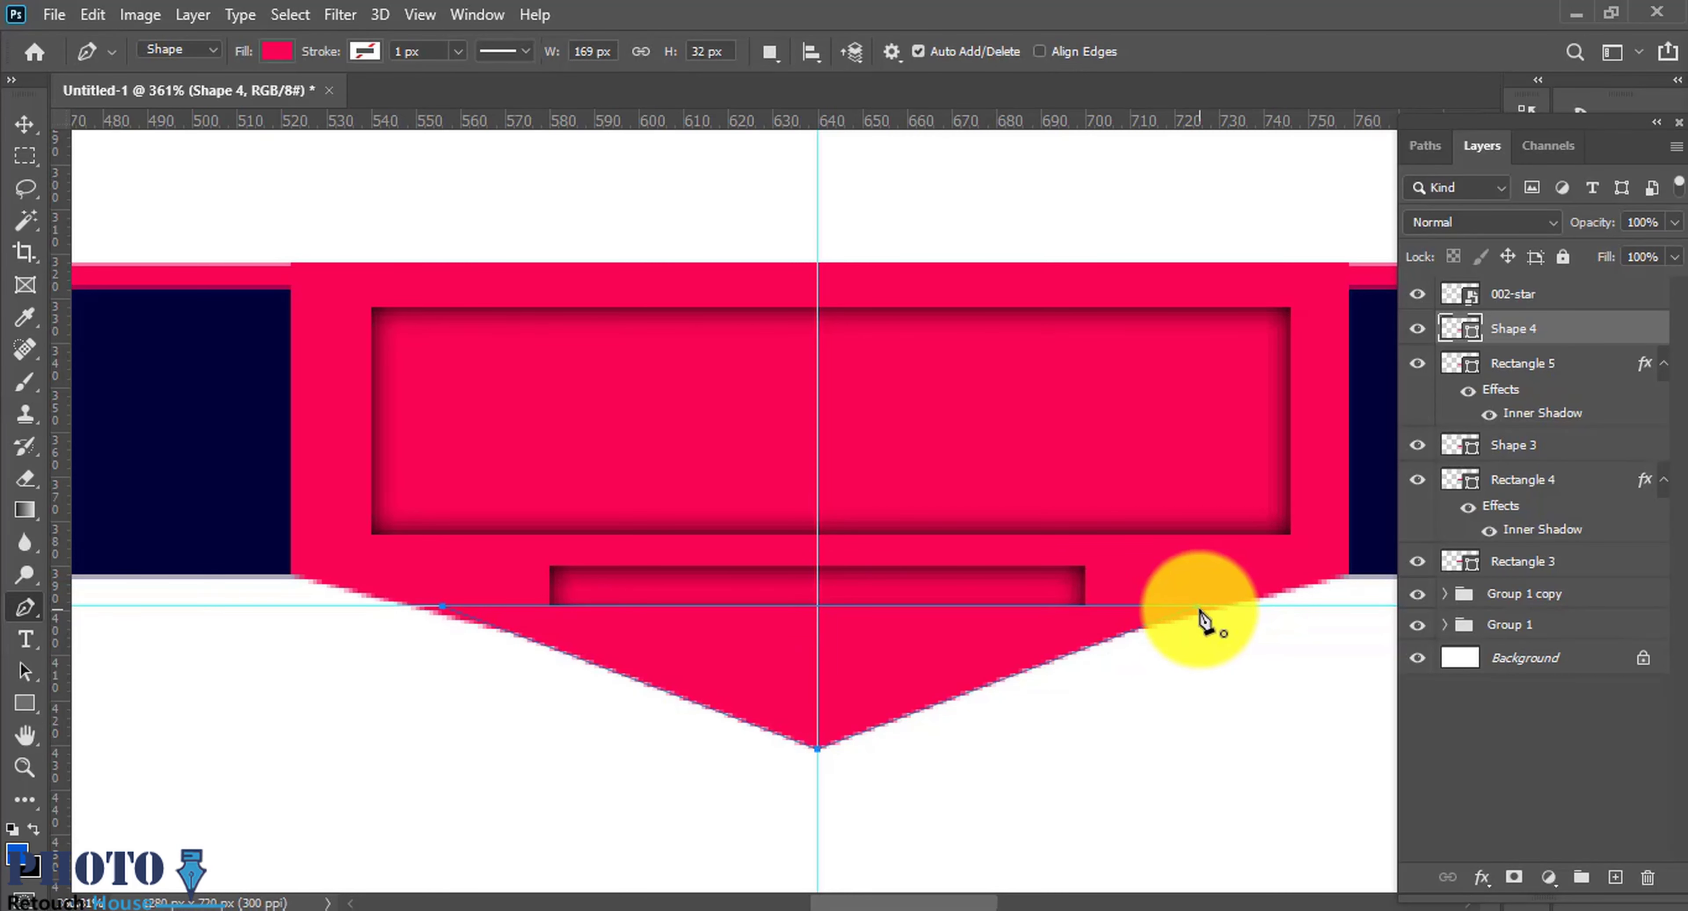
pyautogui.scroll(-1, 1213, 619)
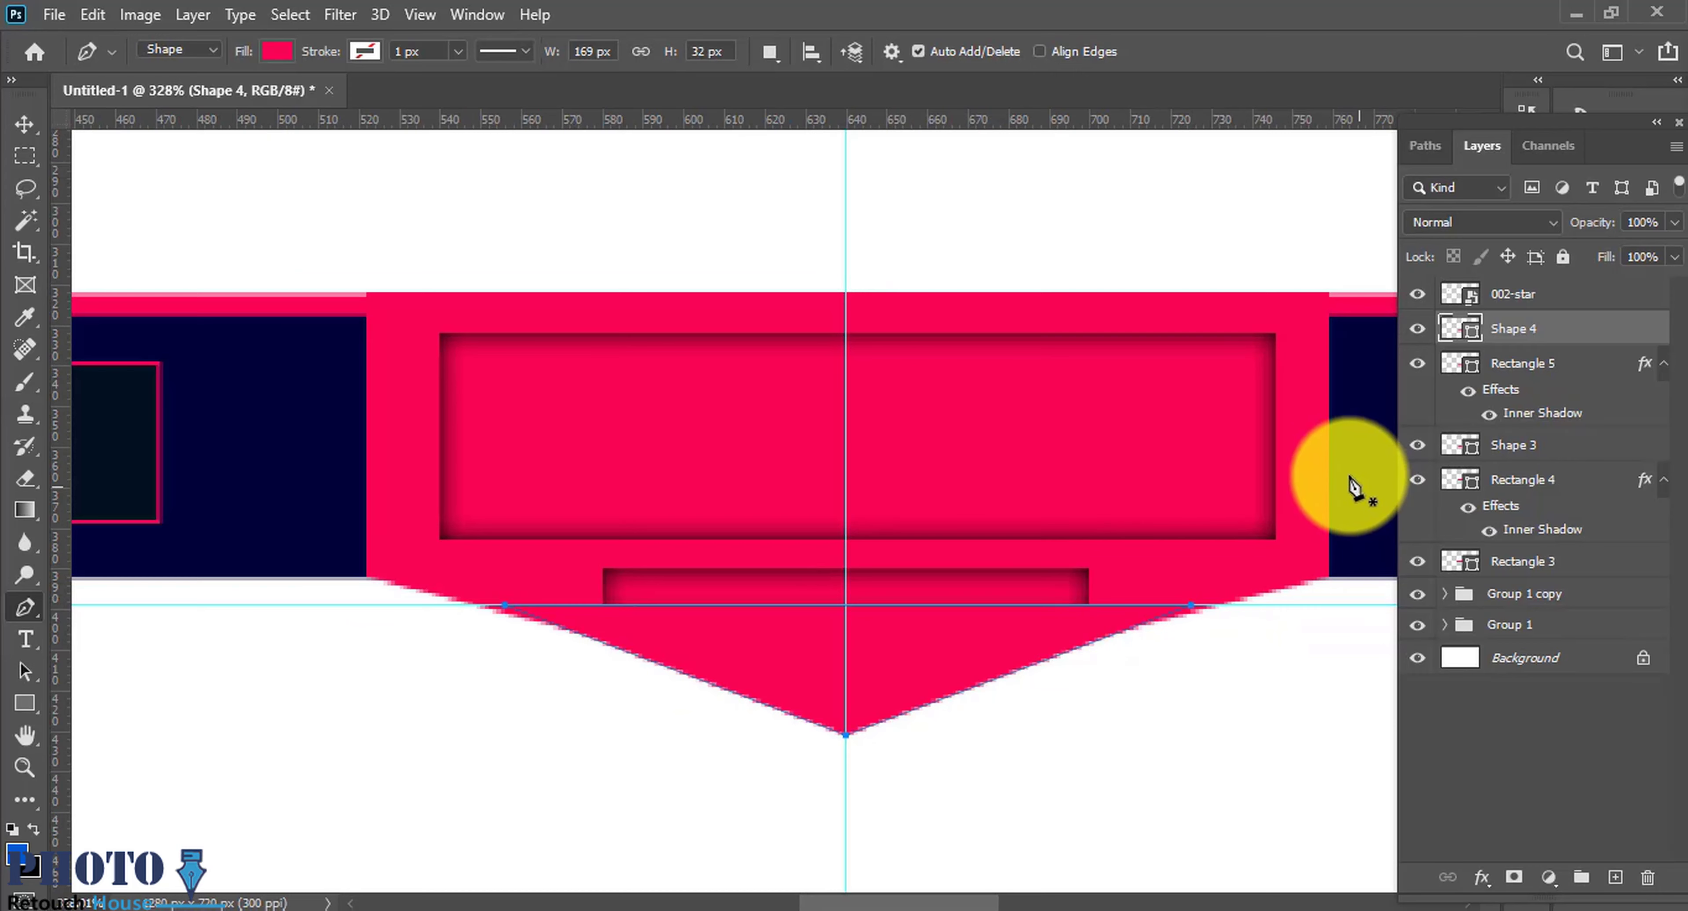
# Step: Fill the new V shape with dark navy
pyautogui.press('u')
pyautogui.click(278, 51)
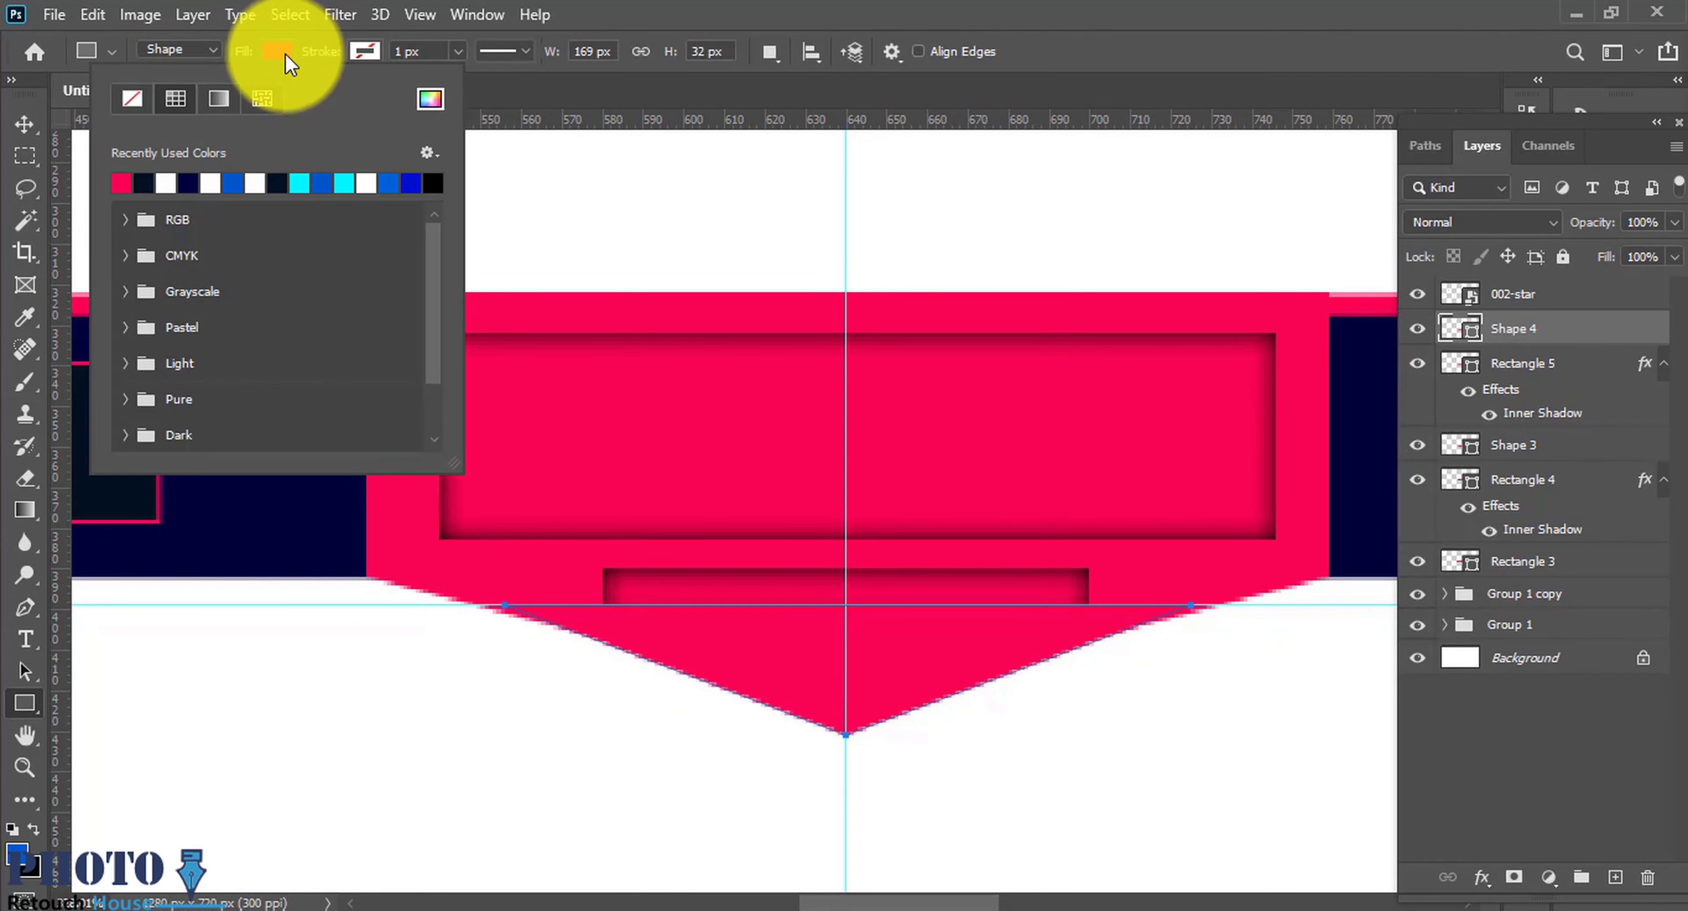
pyautogui.click(190, 183)
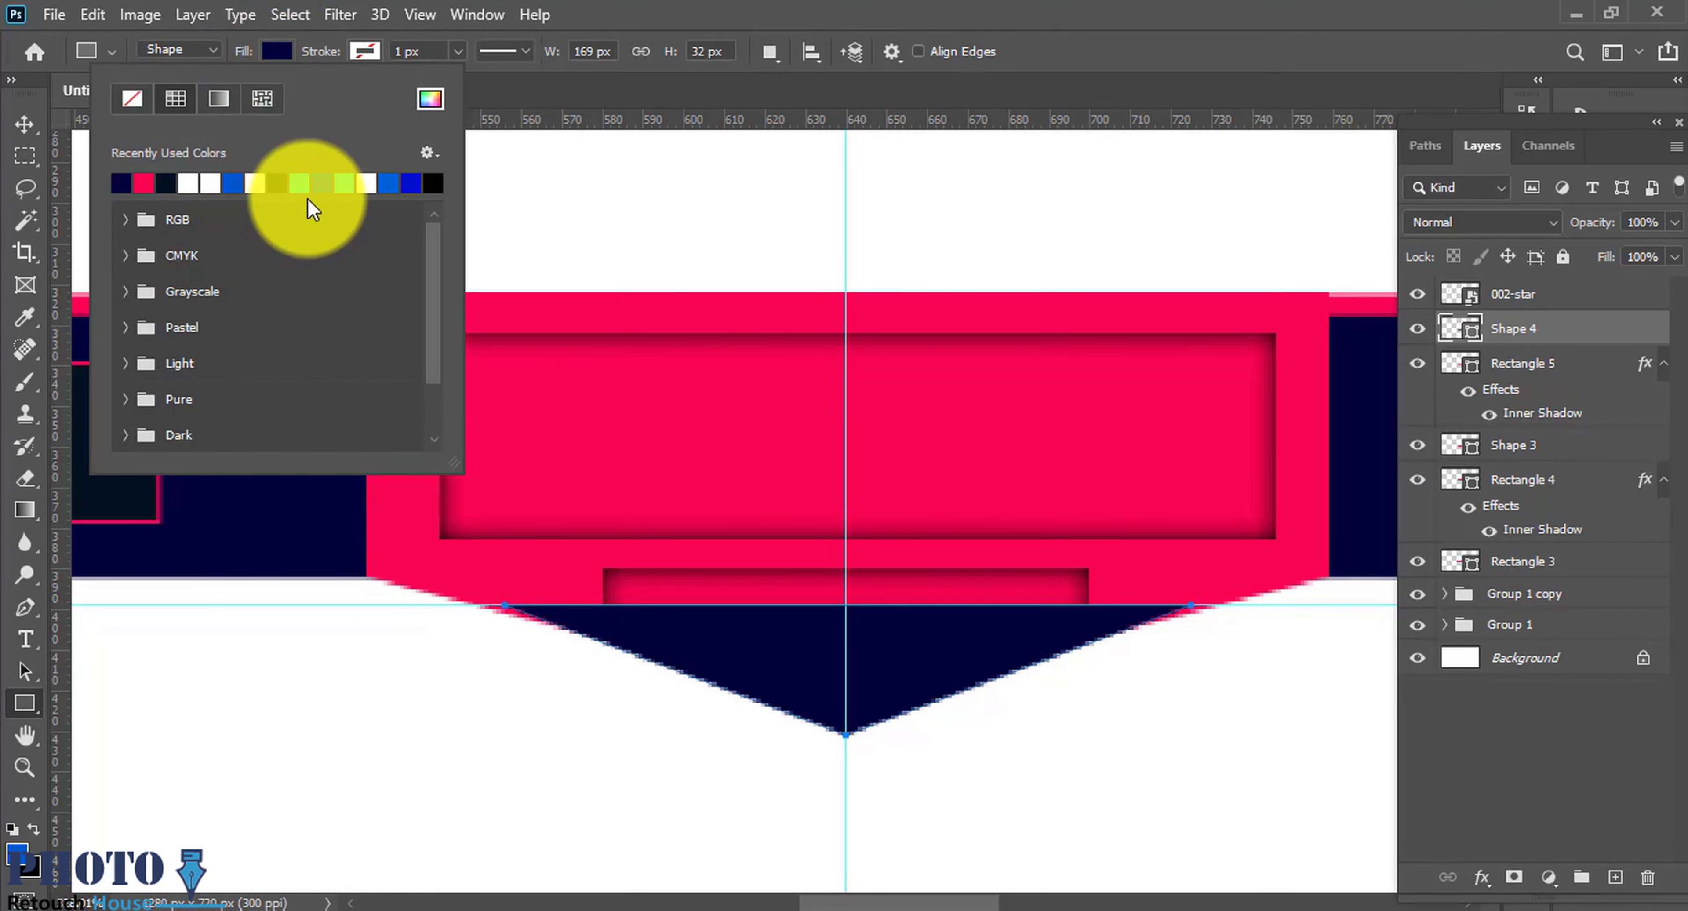
pyautogui.click(24, 124)
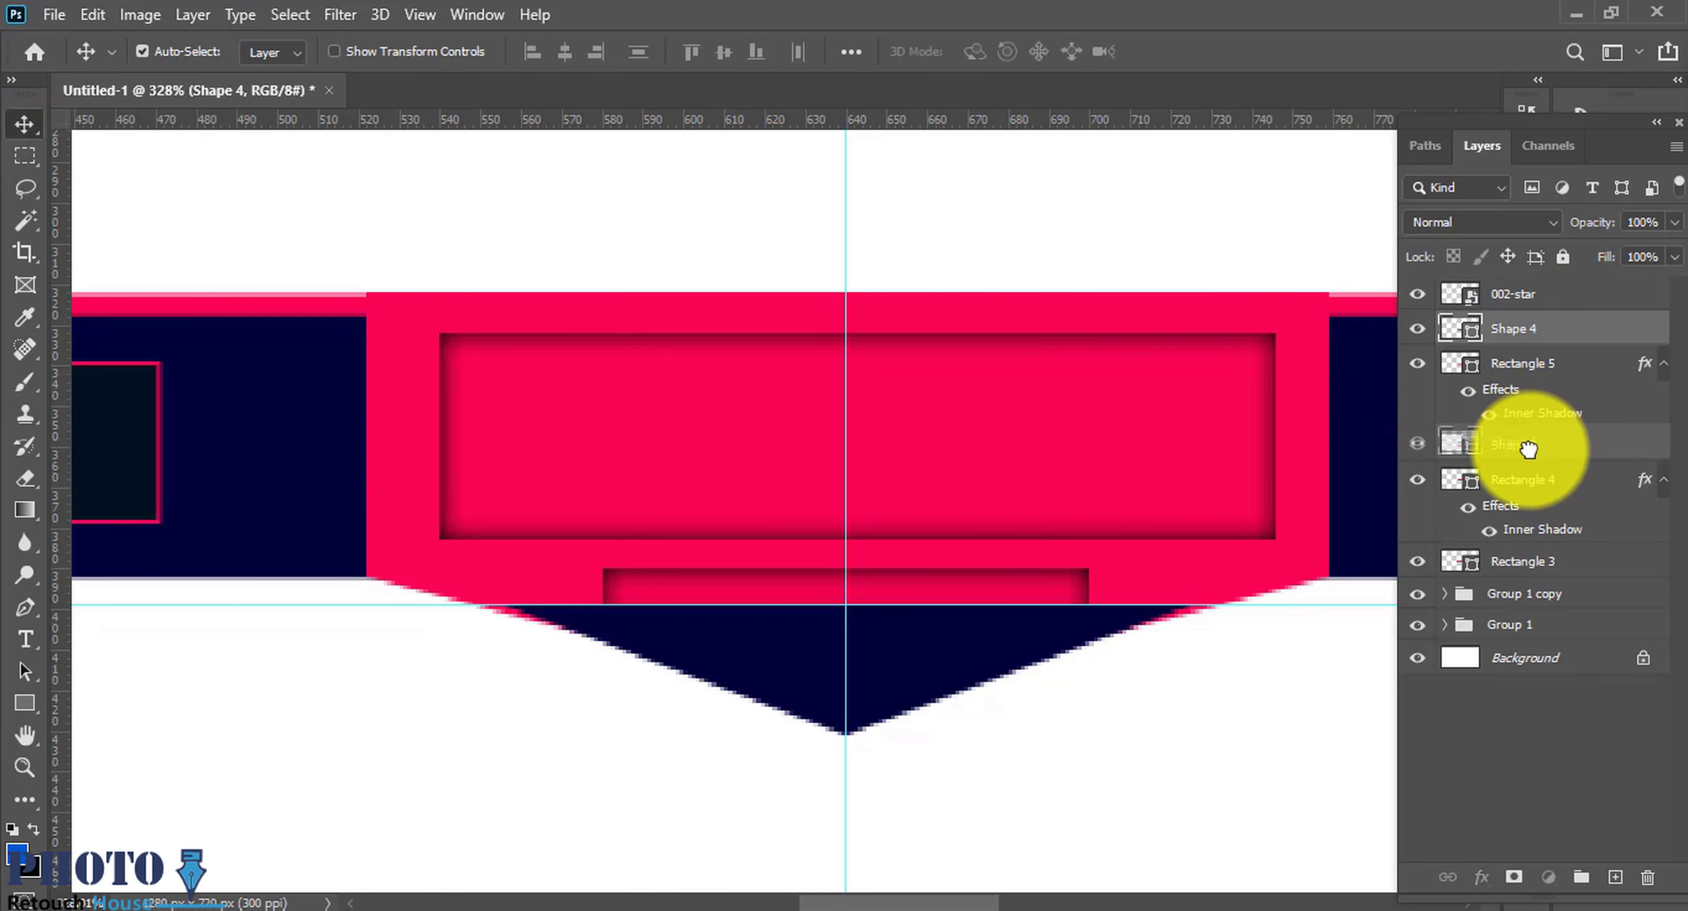
# Step: Move Shape 4 beneath Shape 3 in the layer stack, then zoom out
pyautogui.moveTo(1455, 331); pyautogui.dragTo(1529, 458)
pyautogui.scroll(-1, 812, 495)
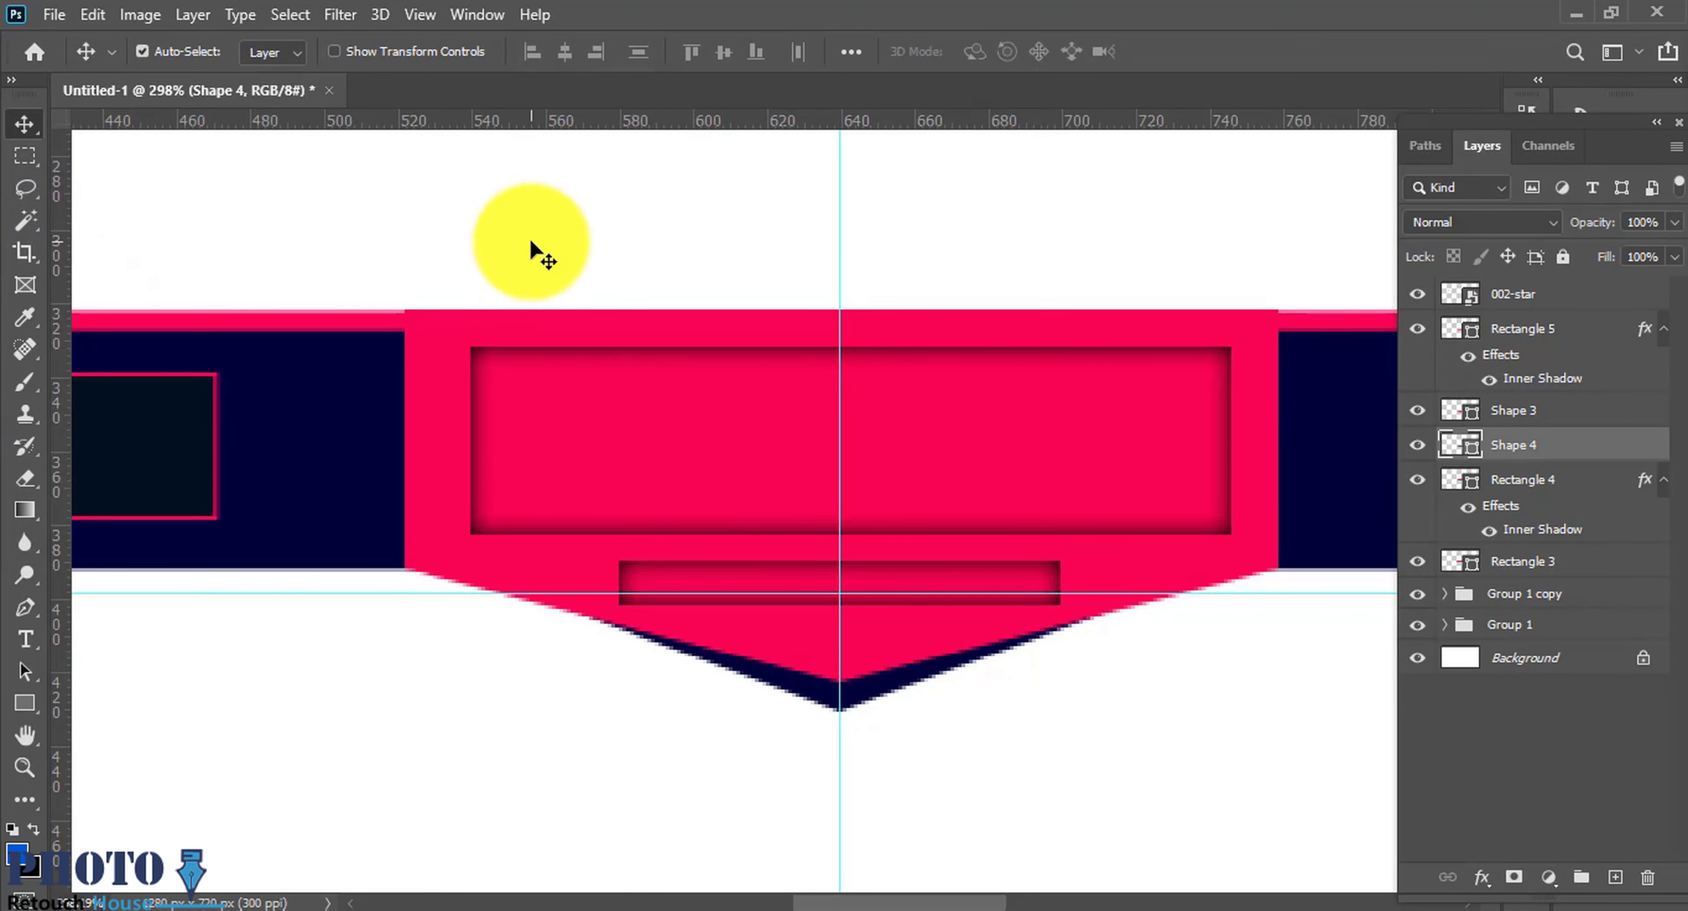
pyautogui.click(538, 252)
pyautogui.scroll(-2, 799, 388)
pyautogui.scroll(-1, 1104, 544)
pyautogui.scroll(-3, 1114, 531)
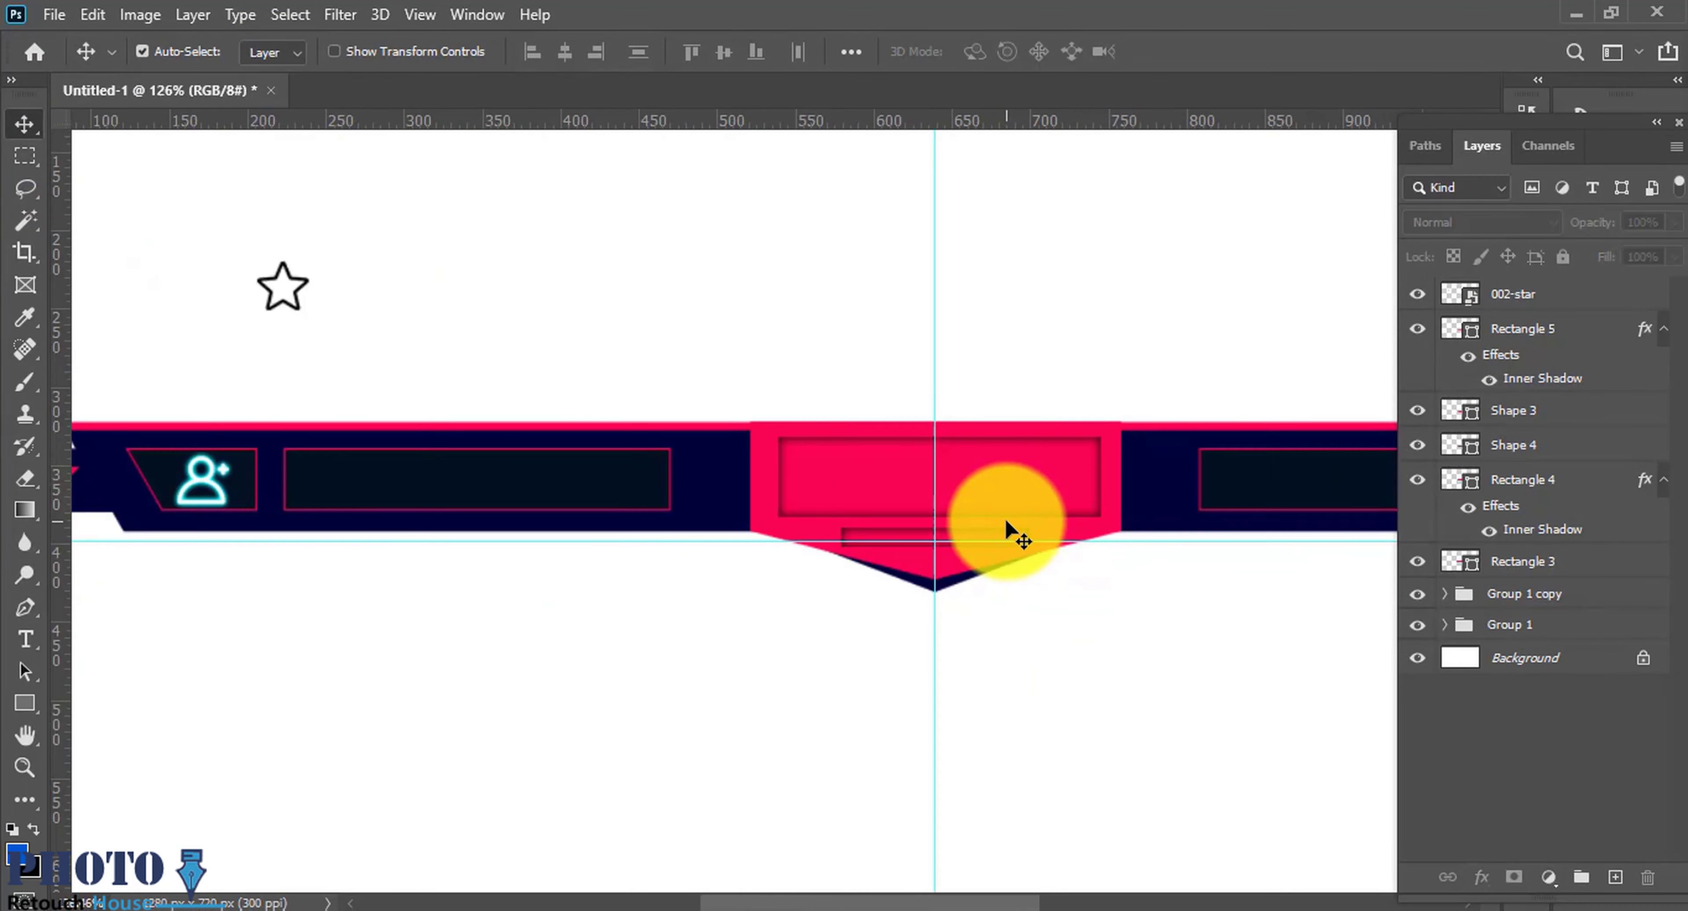
pyautogui.scroll(-2, 996, 527)
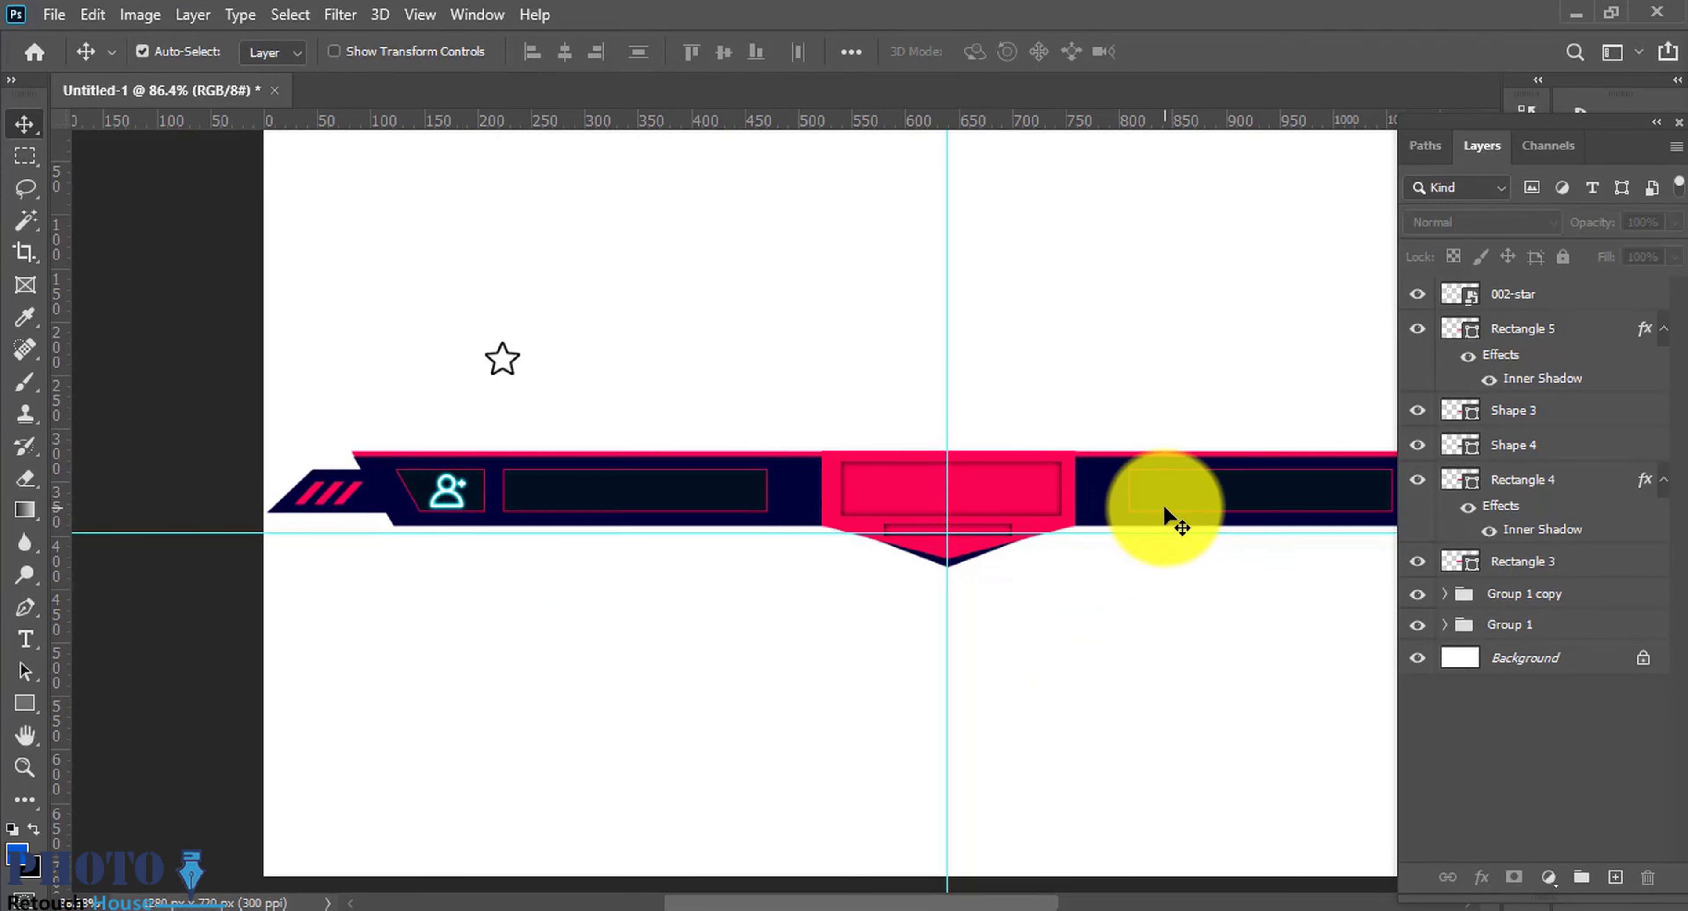
pyautogui.hscroll(5, 496, 448)
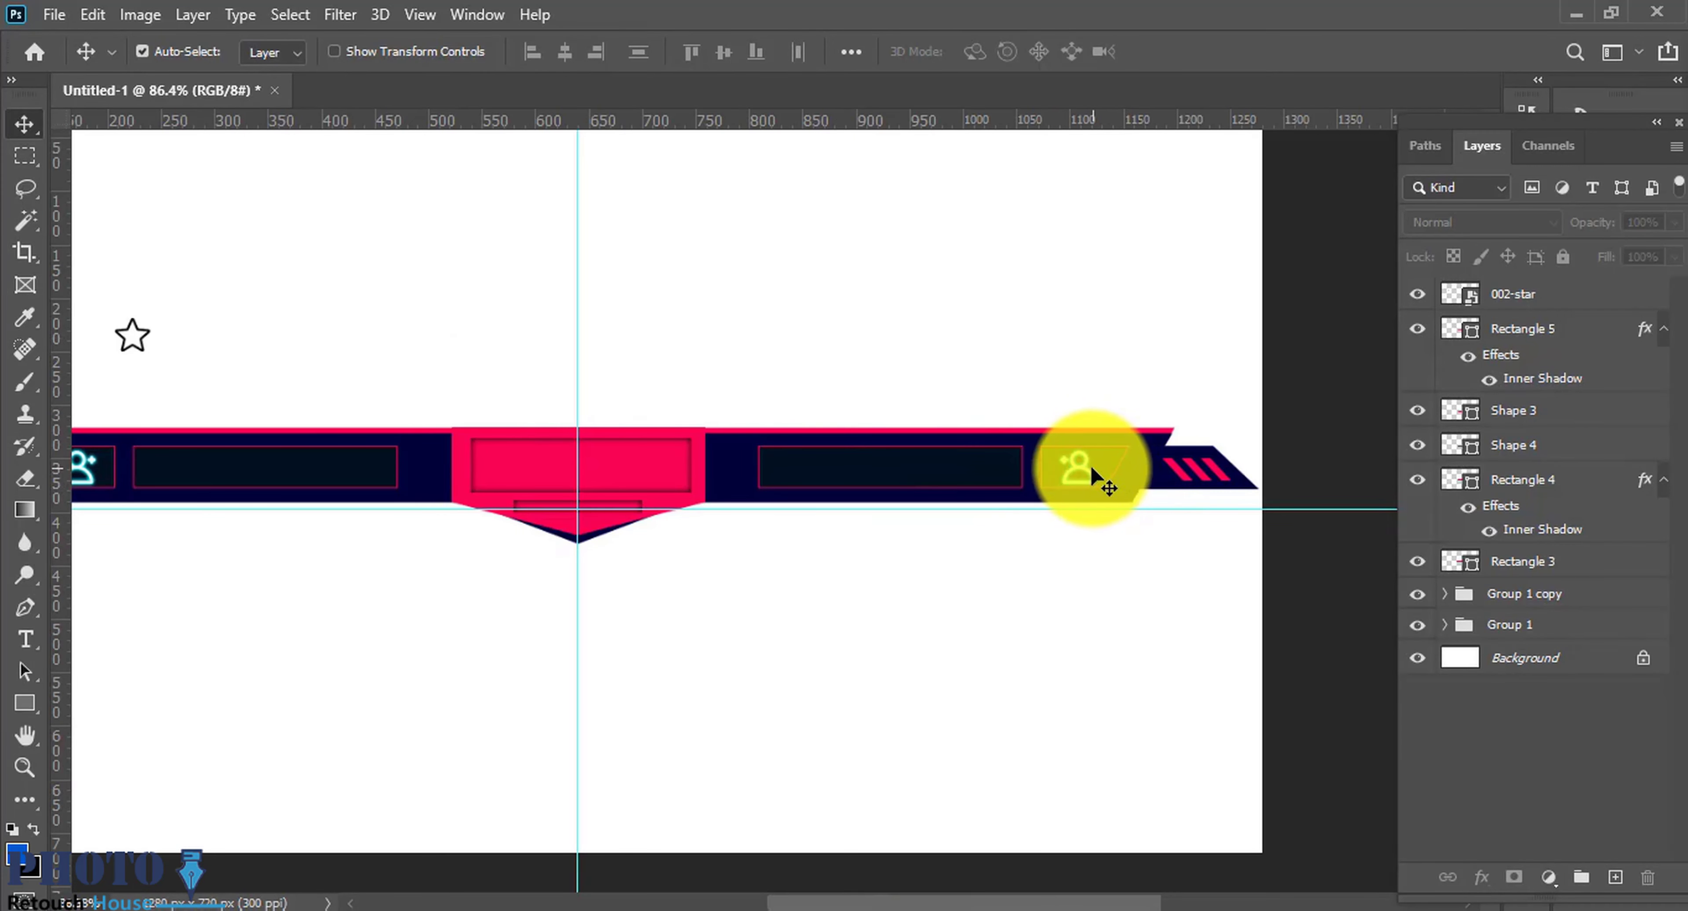
pyautogui.moveTo(1092, 469); pyautogui.dragTo(1083, 371)
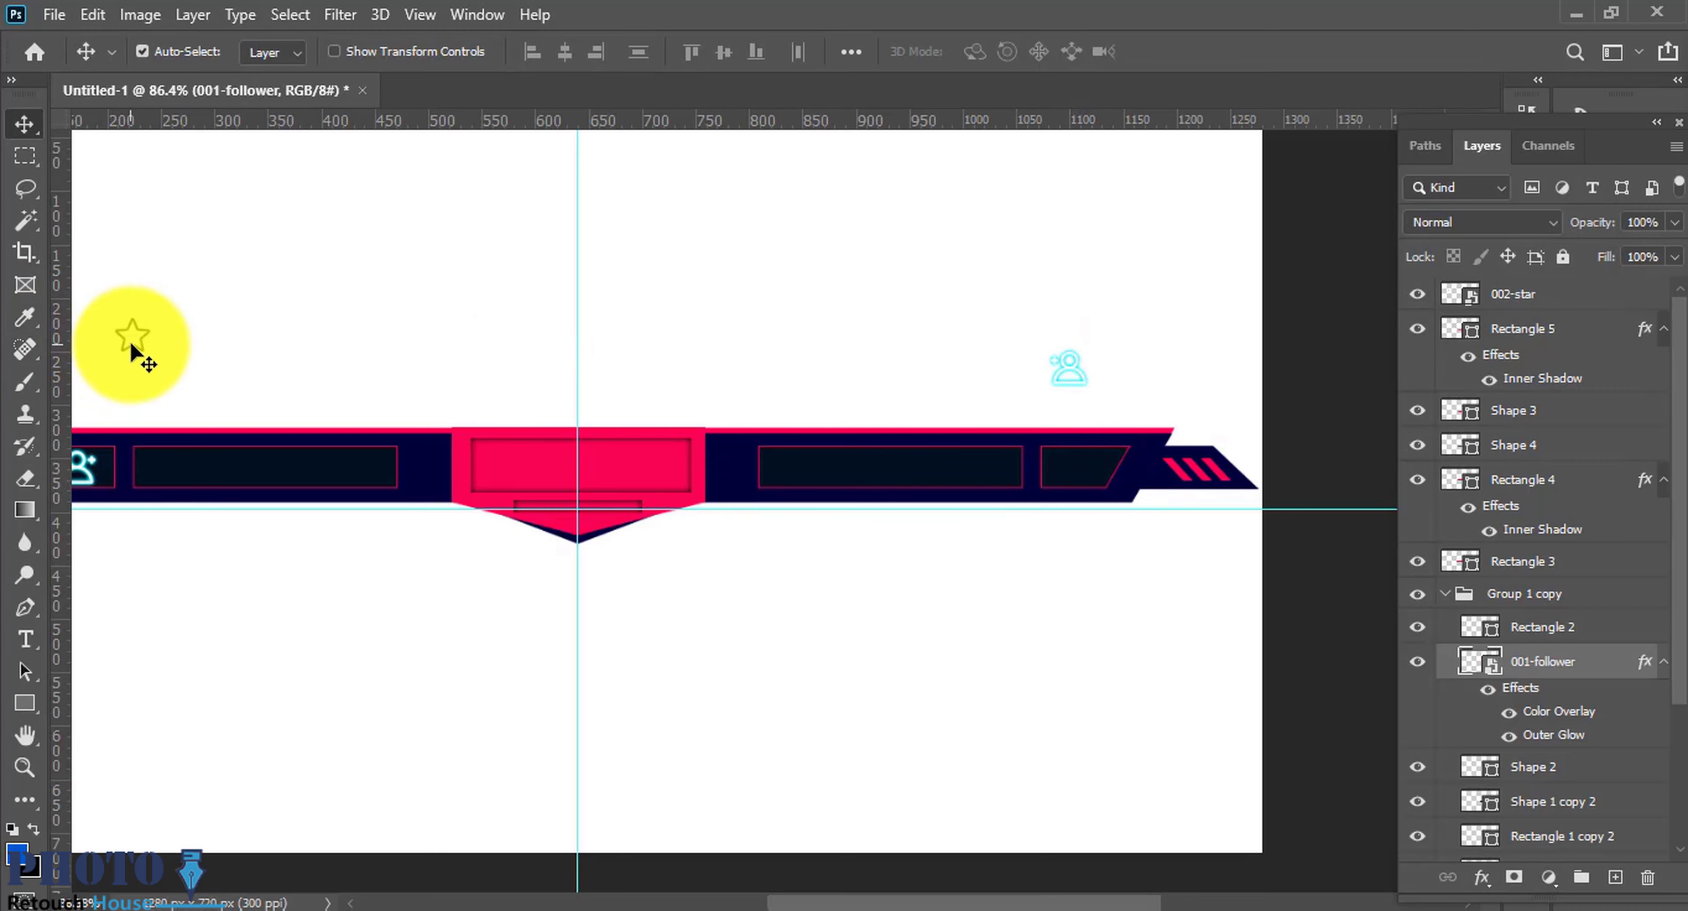
pyautogui.moveTo(135, 354)
pyautogui.mouseDown()
pyautogui.moveTo(1115, 510)
pyautogui.moveTo(1082, 477)
pyautogui.mouseUp()
pyautogui.keyDown('ctrl'); pyautogui.click(1161, 424); pyautogui.keyUp('ctrl')
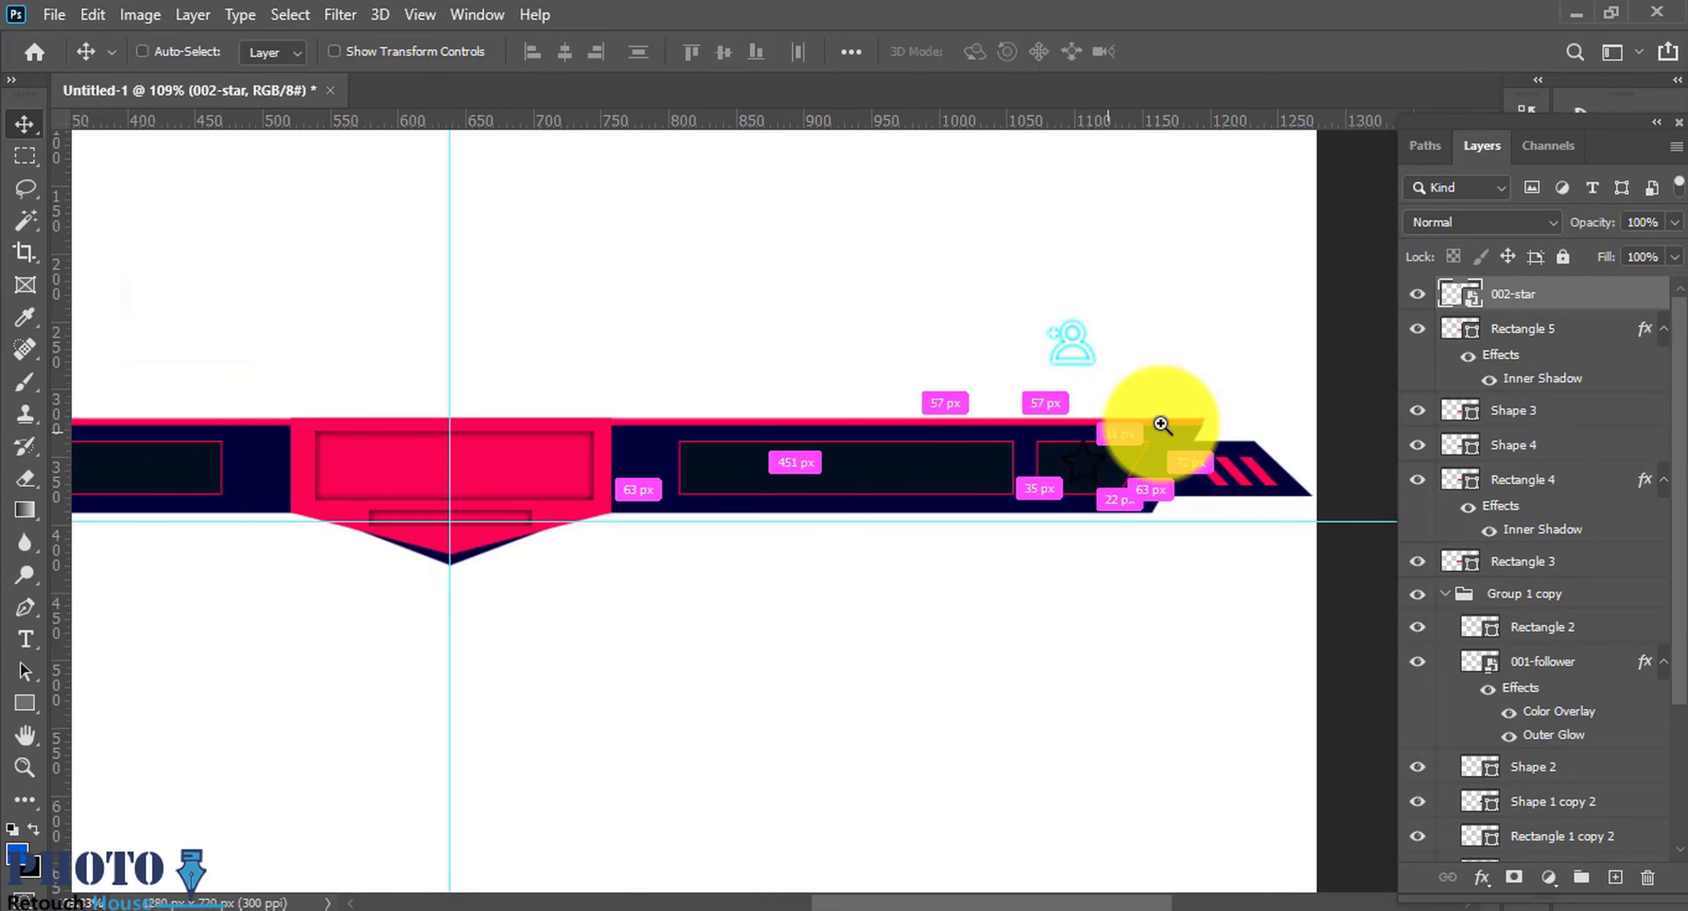
pyautogui.moveTo(1038, 557); pyautogui.dragTo(1038, 571)
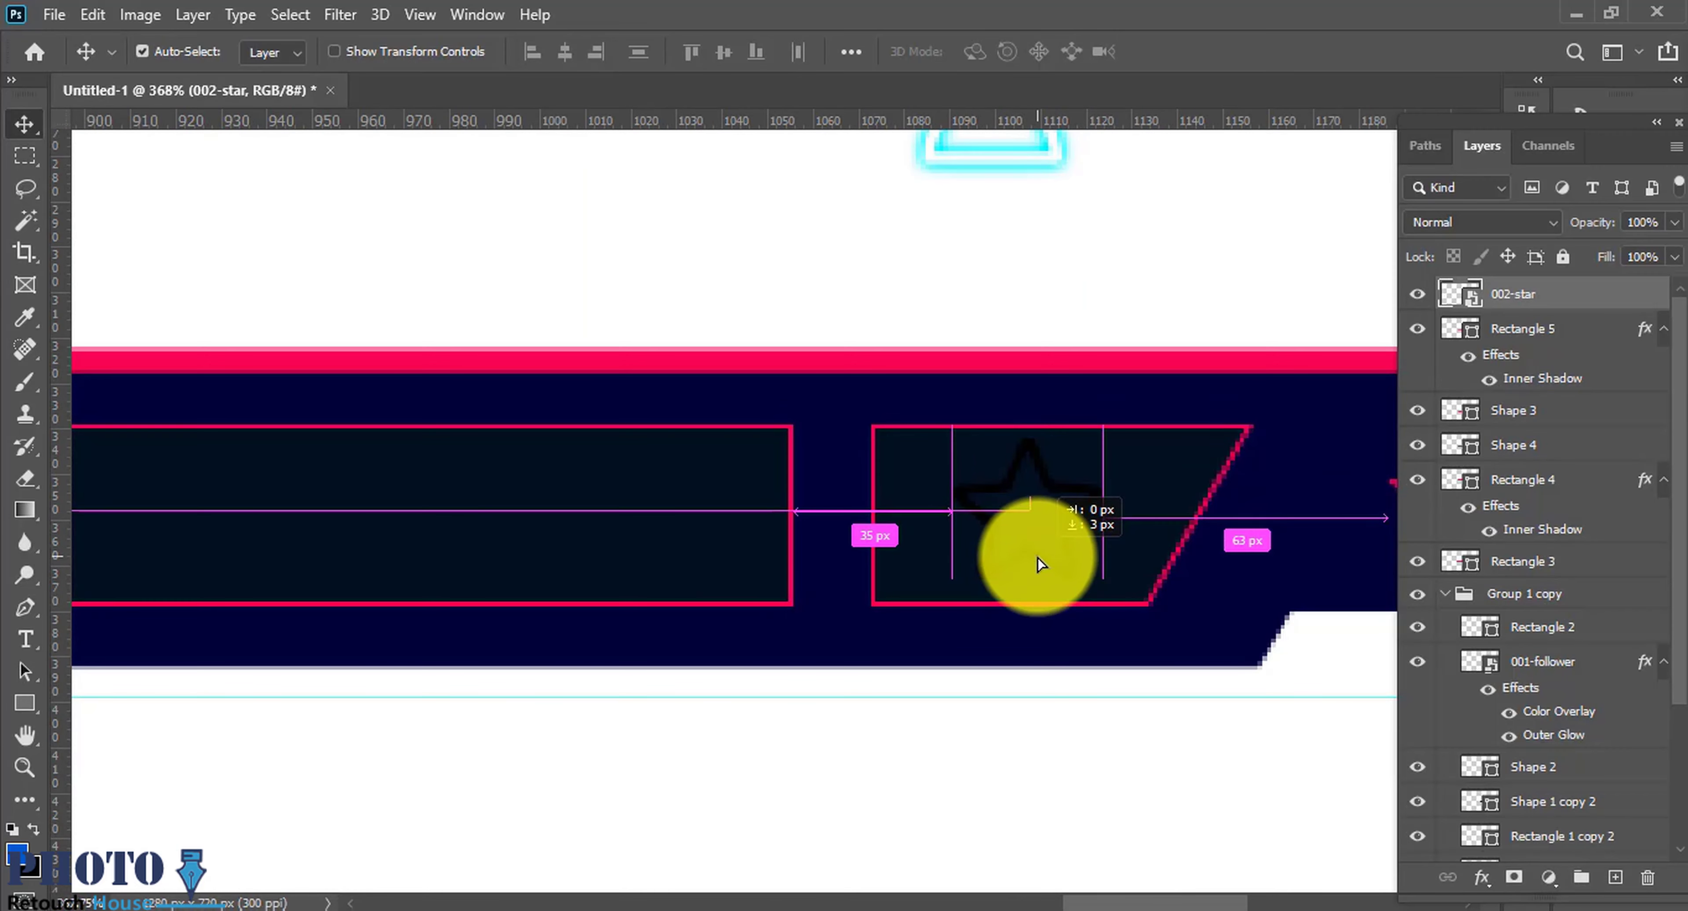
pyautogui.rightClick(1534, 294)
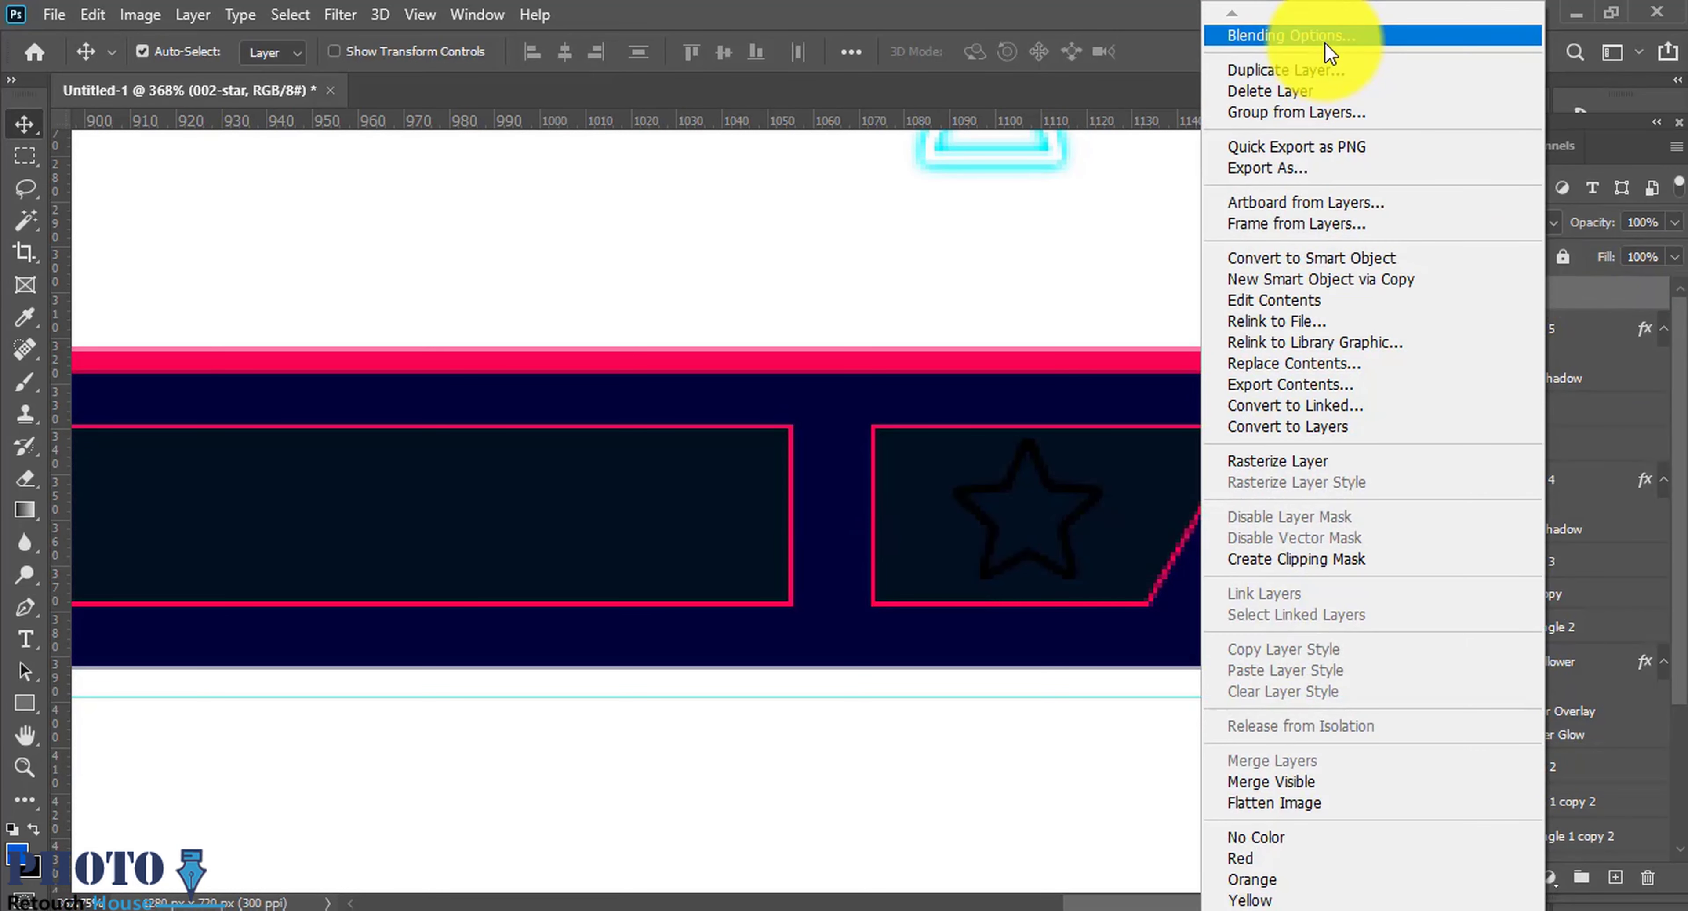
pyautogui.click(1337, 37)
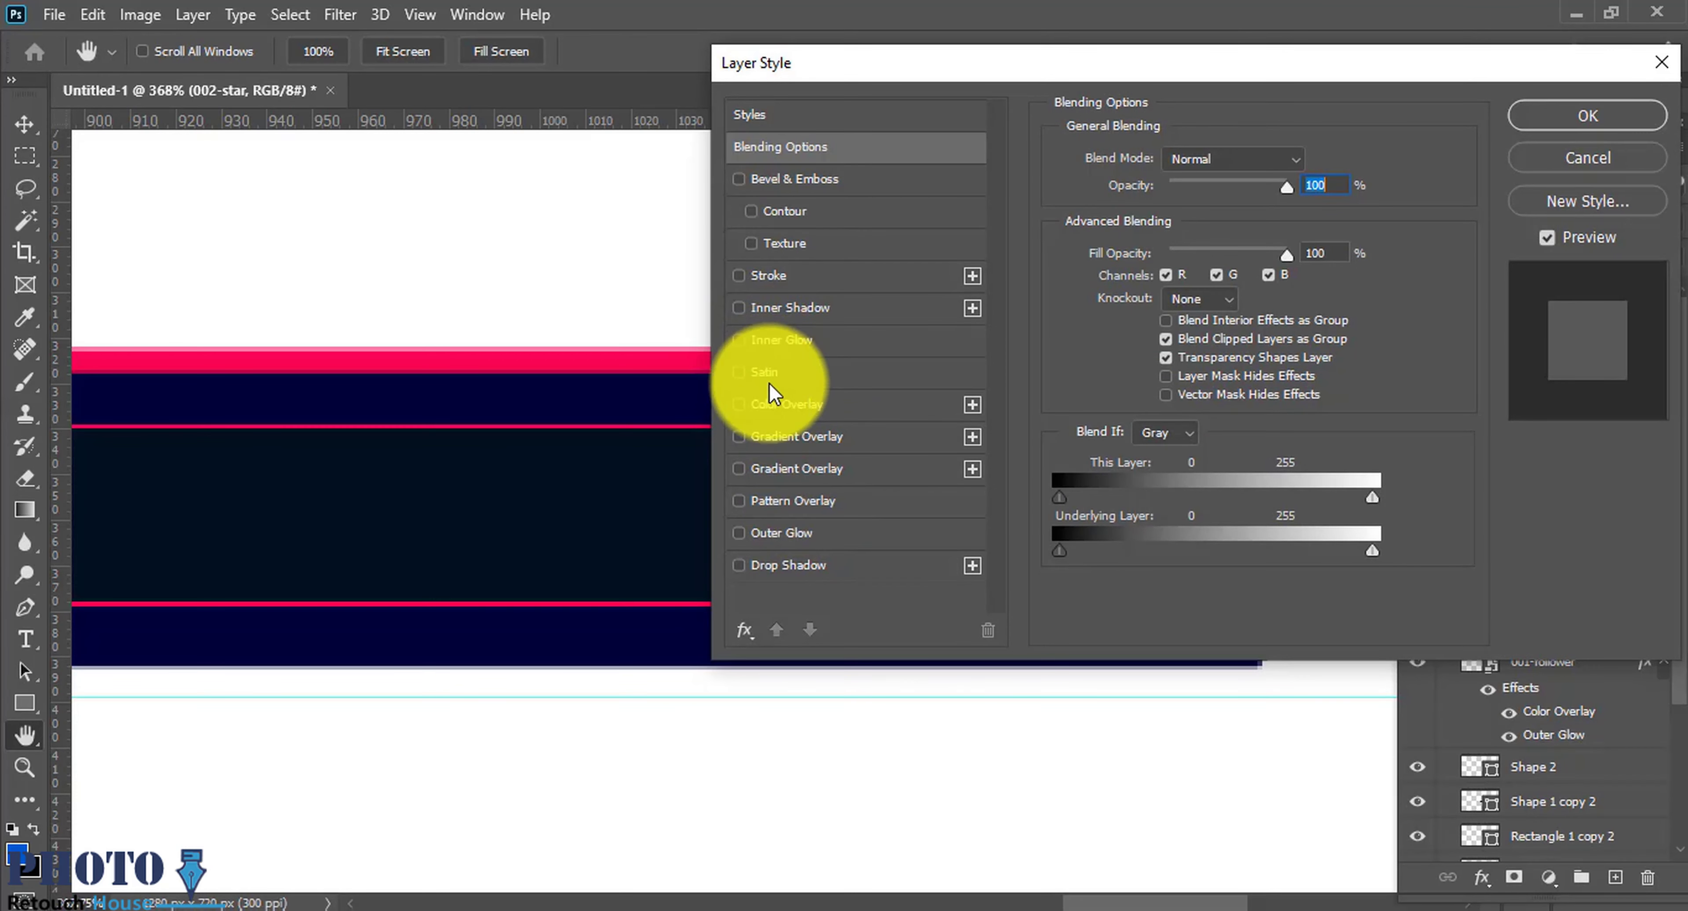
pyautogui.click(810, 411)
pyautogui.click(803, 532)
pyautogui.moveTo(1153, 65)
pyautogui.mouseDown()
pyautogui.moveTo(1685, 170)
pyautogui.moveTo(501, 169)
pyautogui.mouseUp()
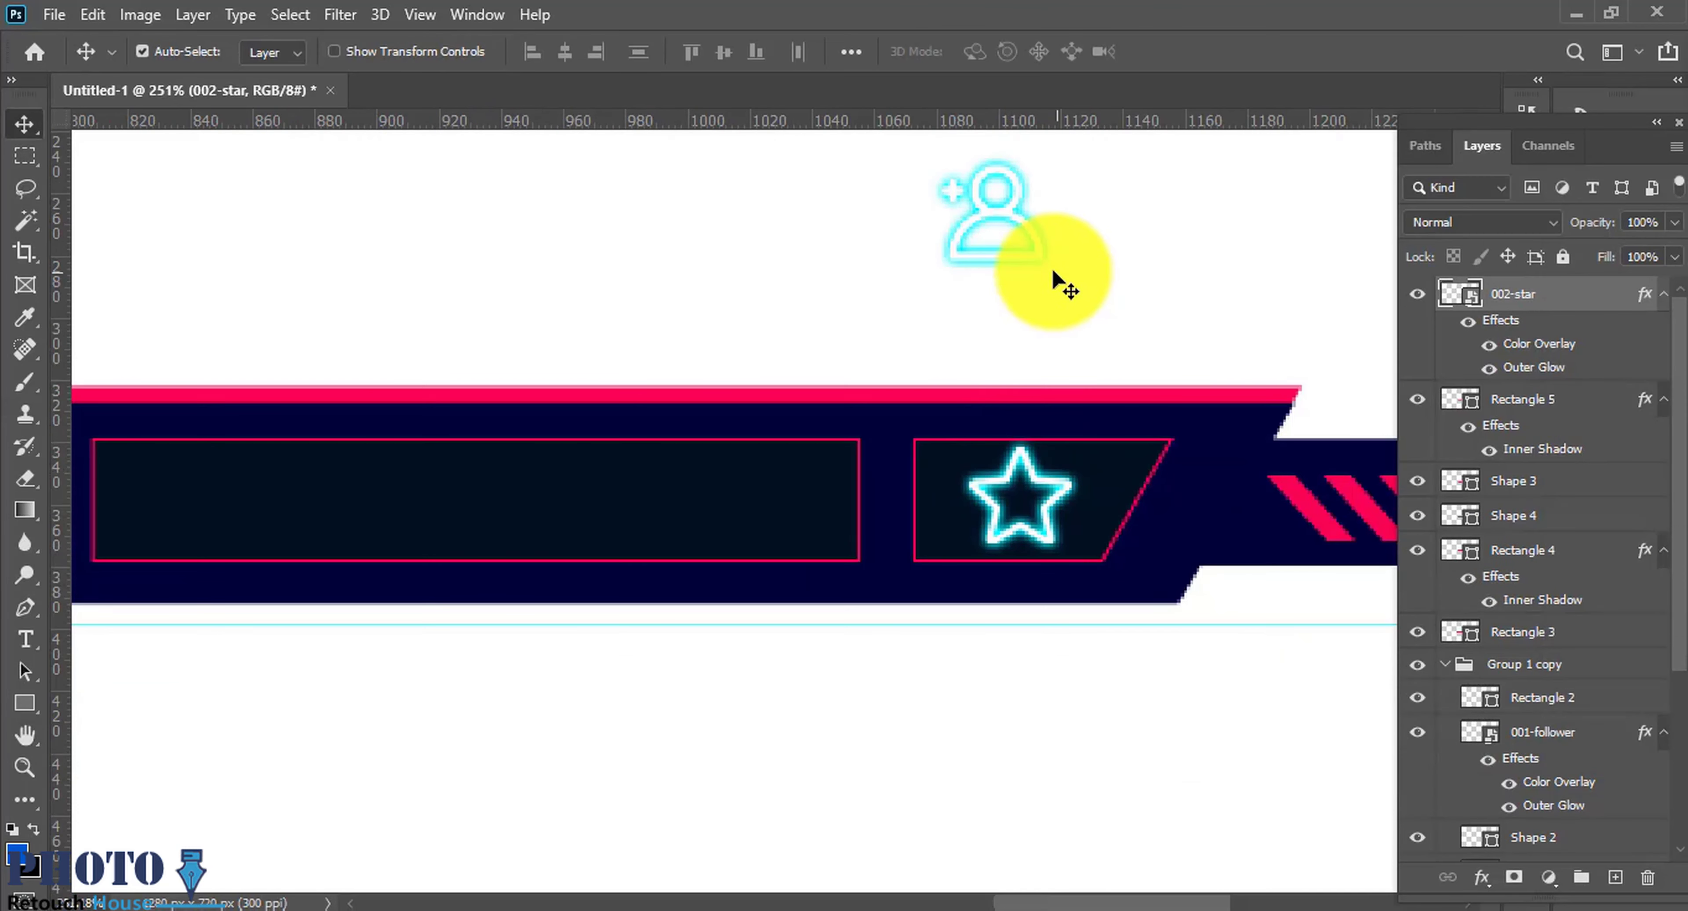
pyautogui.click(1043, 259)
pyautogui.press('Delete')
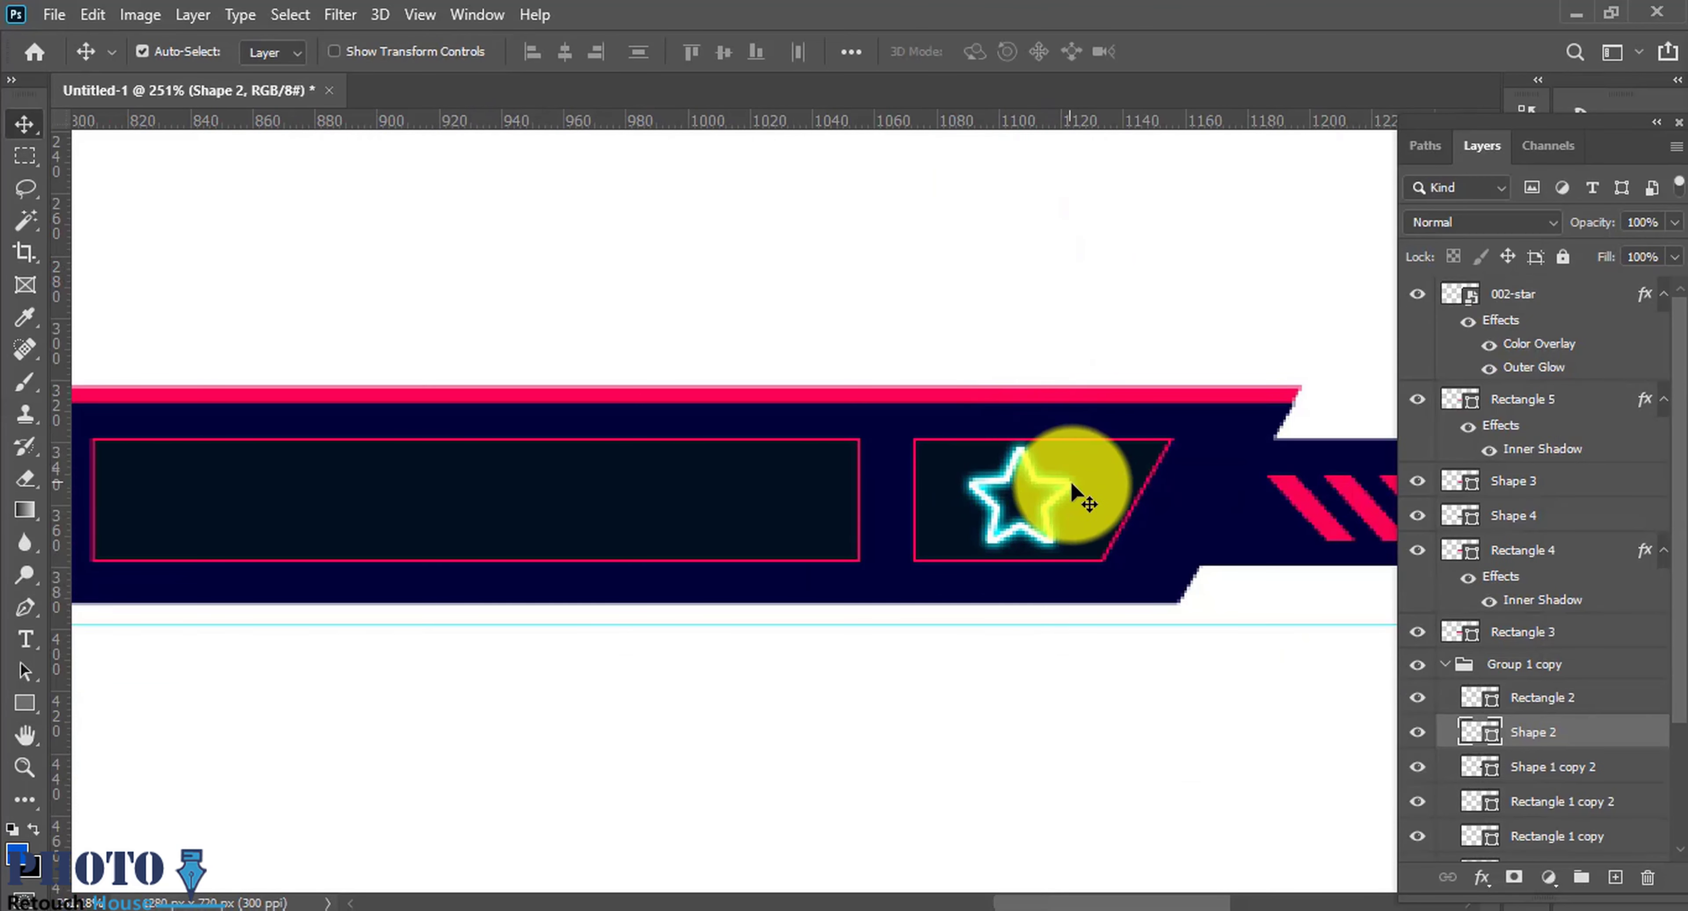
pyautogui.scroll(-3, 1075, 490)
pyautogui.hscroll(-10, 1253, 655)
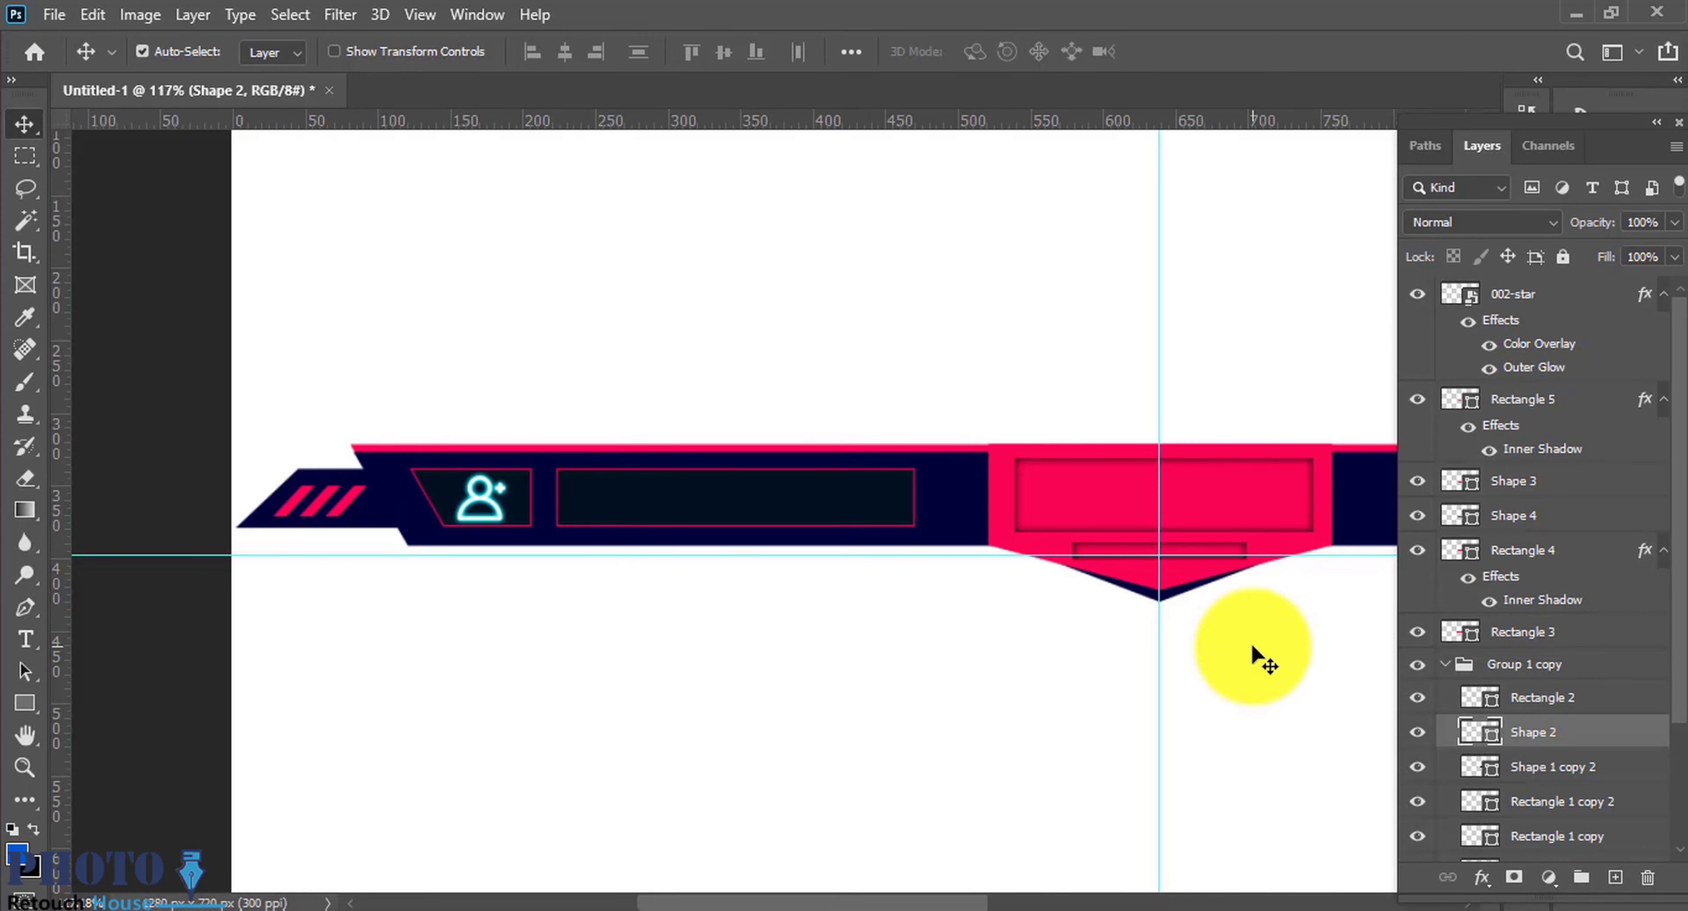
pyautogui.scroll(-2, 1006, 685)
pyautogui.scroll(6, 904, 558)
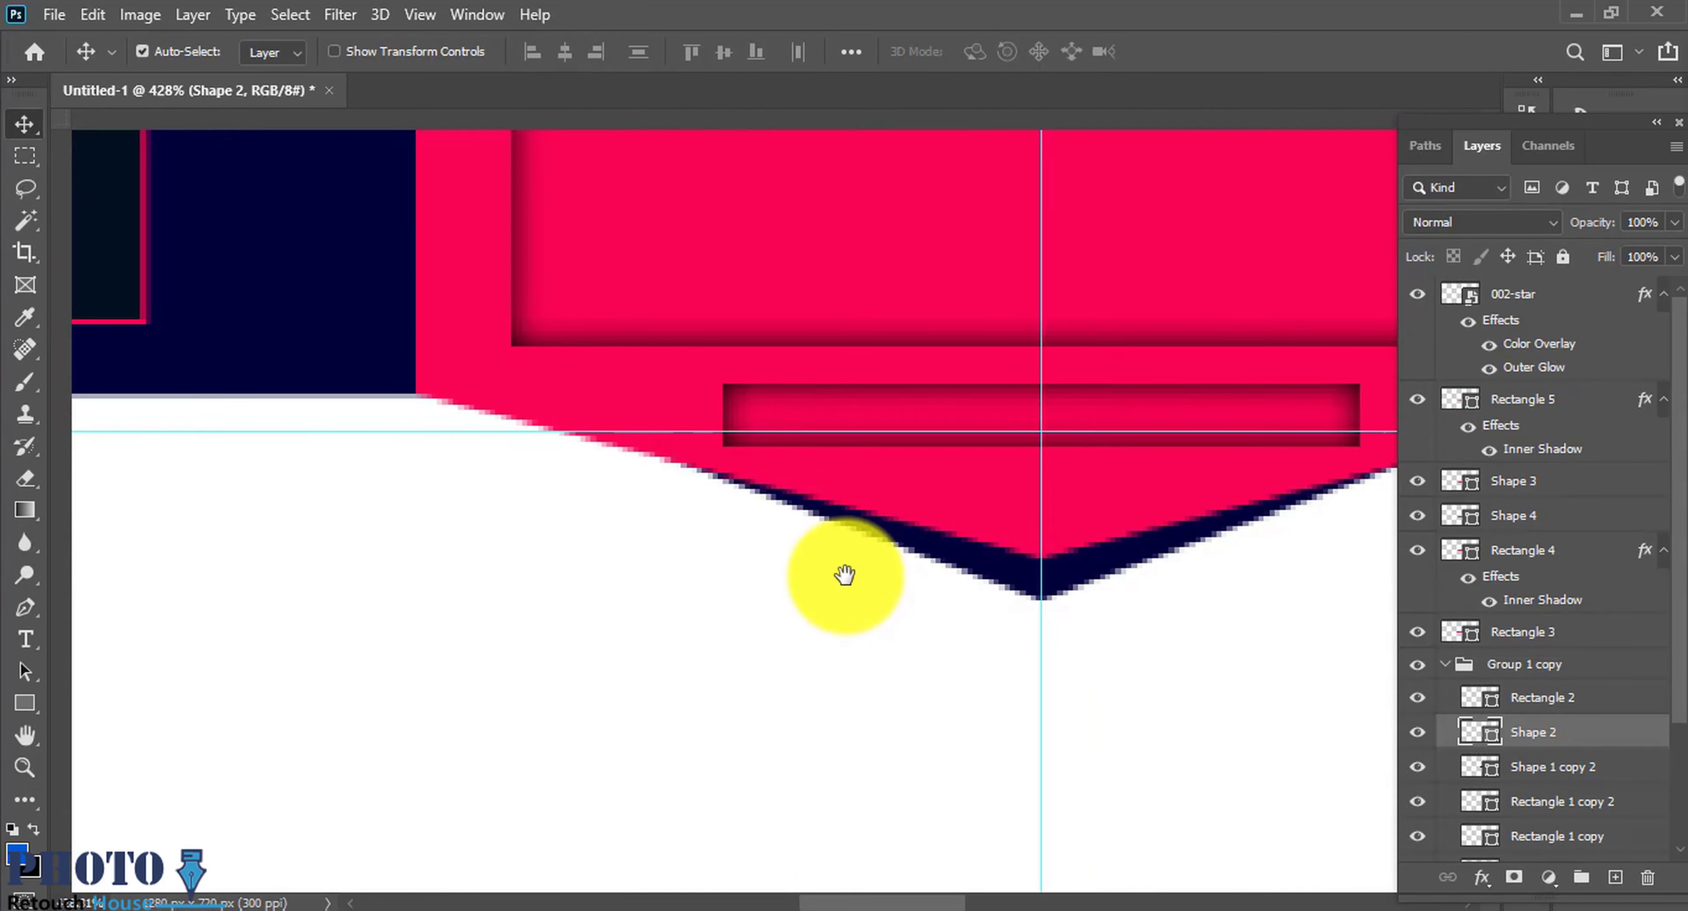
pyautogui.scroll(-5, 852, 577)
pyautogui.scroll(-1, 1003, 580)
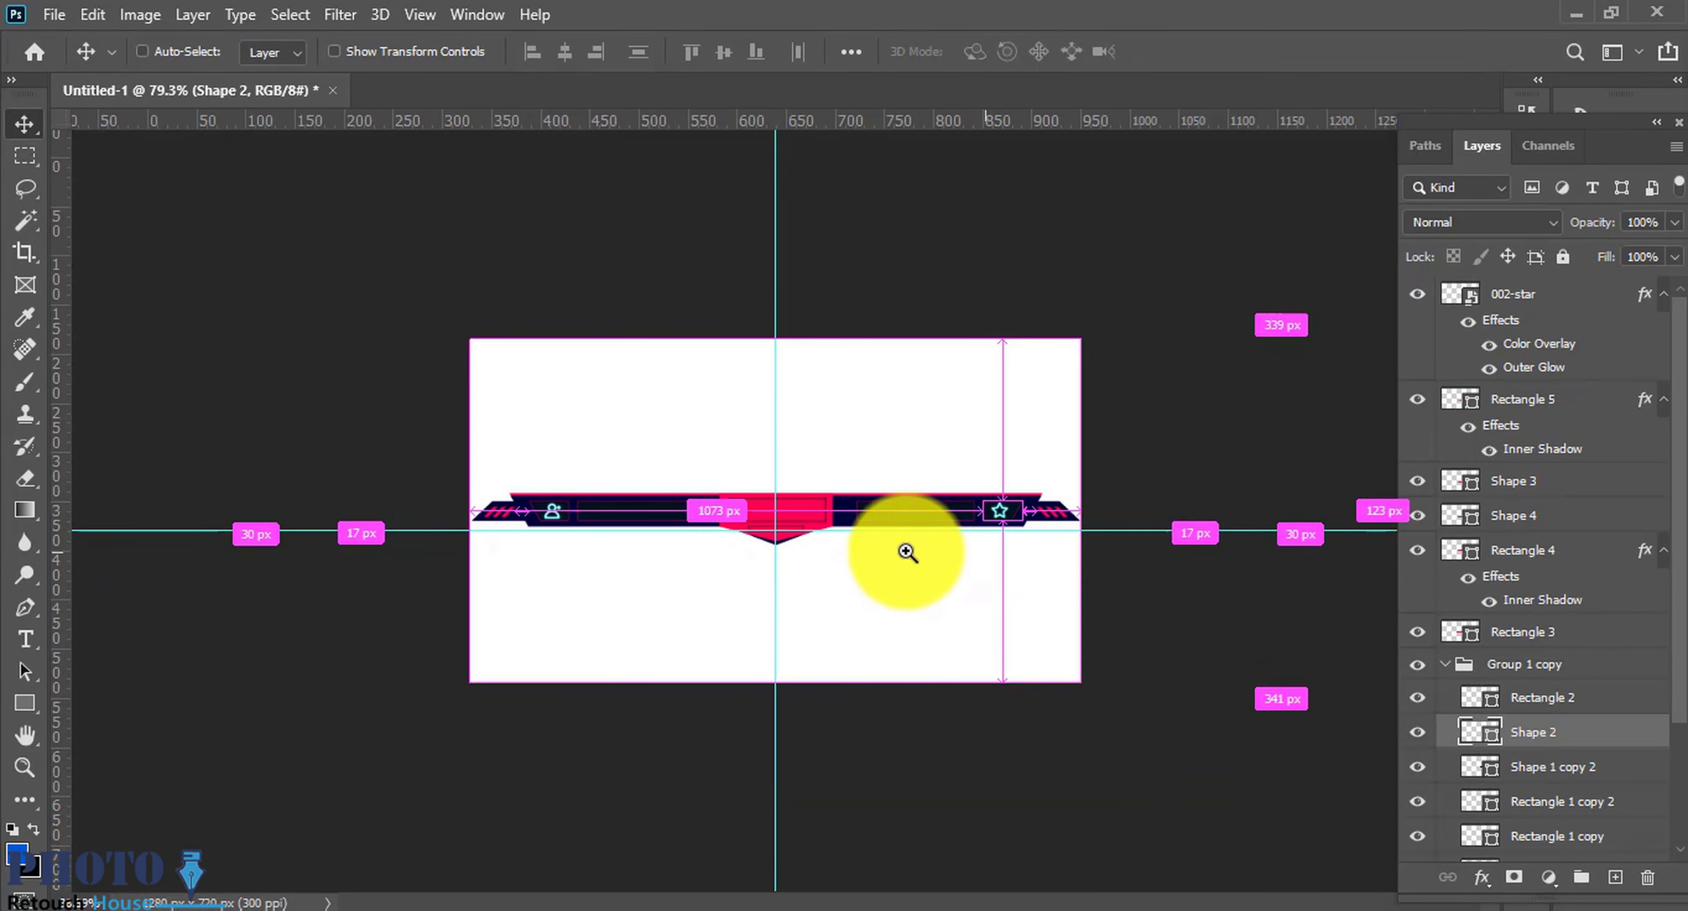
pyautogui.scroll(1, 931, 551)
pyautogui.scroll(2, 1101, 507)
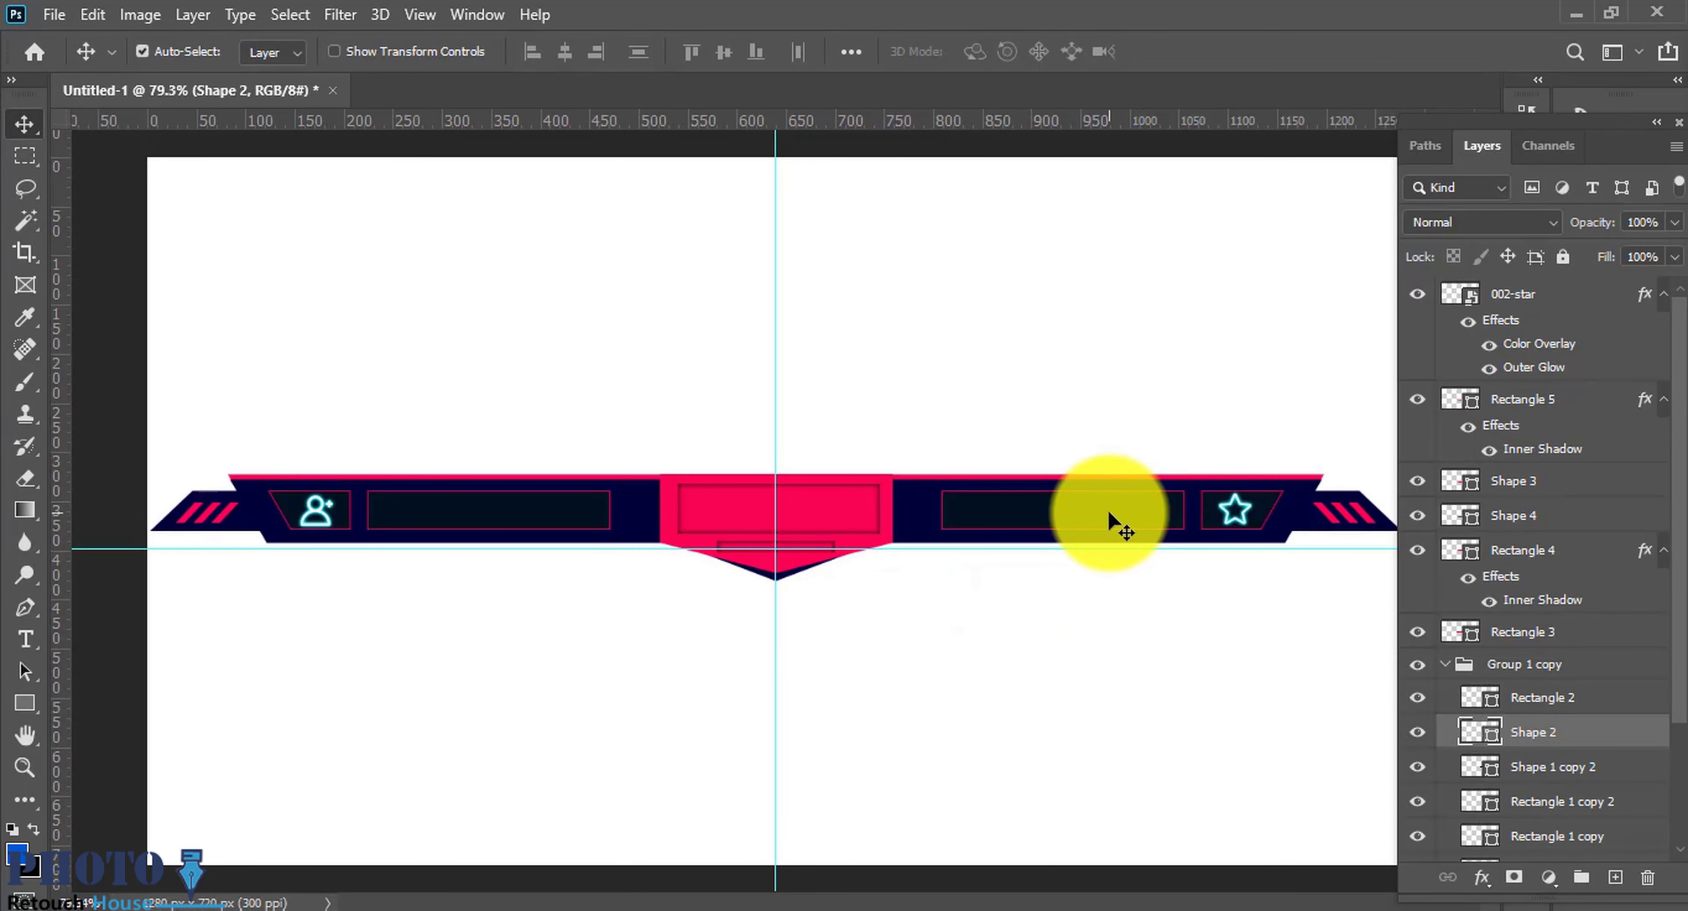
# Step: Create a NEW FOLLOWER text layer and move it to the top of the layers
pyautogui.press('ctrl')
pyautogui.hotkey('ctrl', '+')
pyautogui.press('t')
pyautogui.click(626, 404)
pyautogui.press('BackSpace')
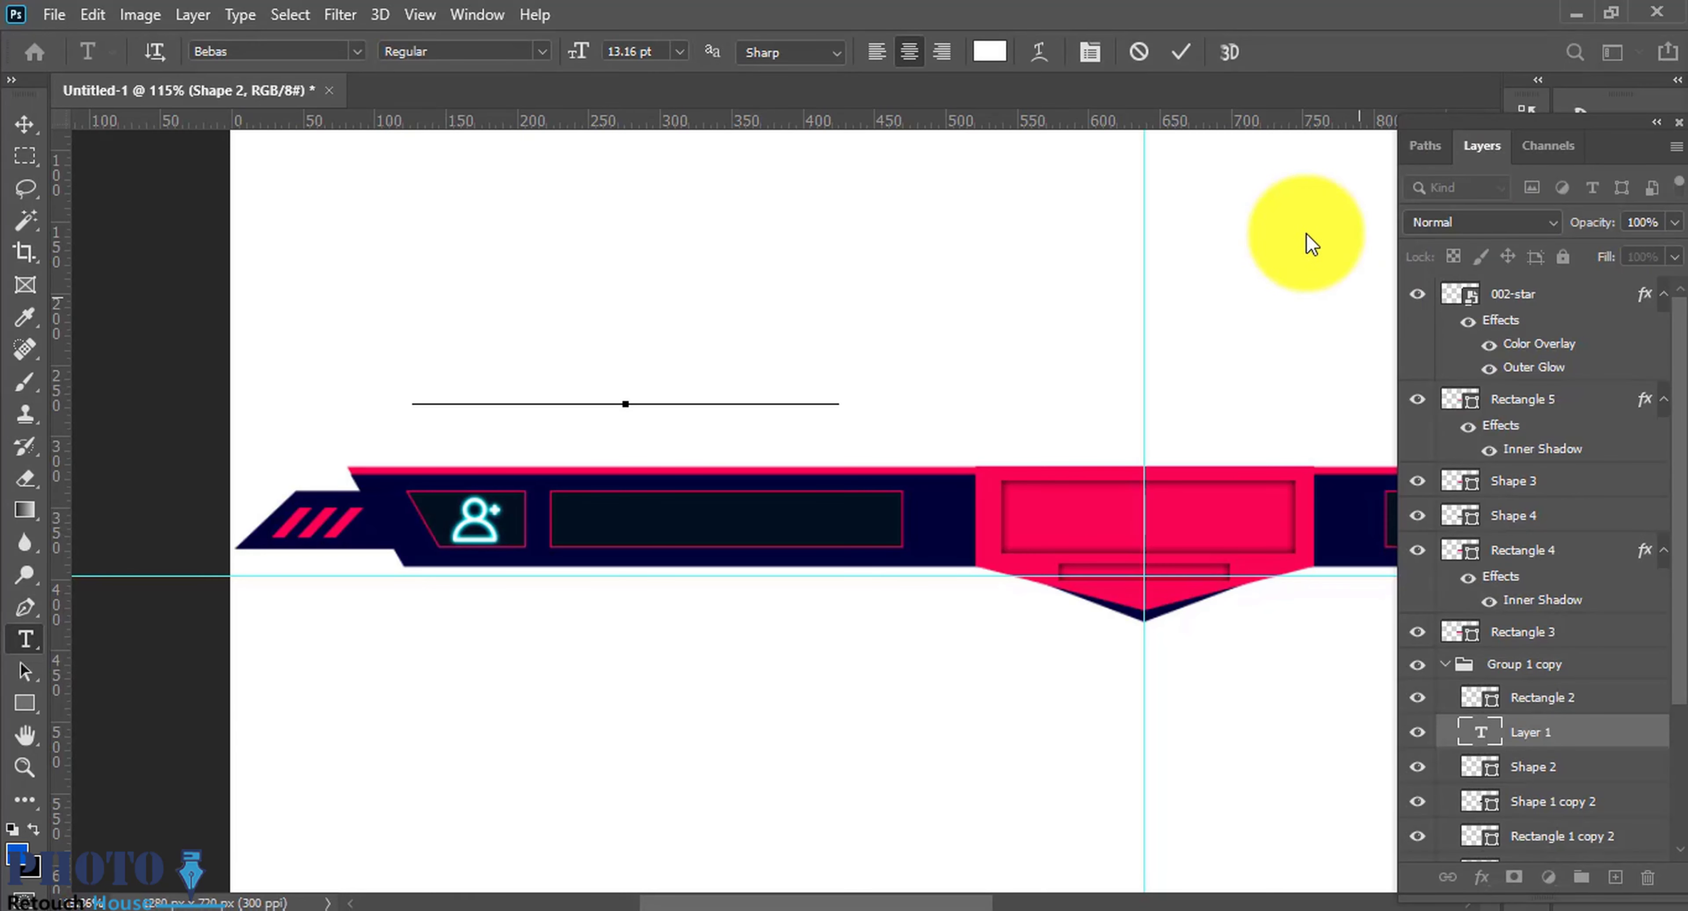
pyautogui.click(21, 119)
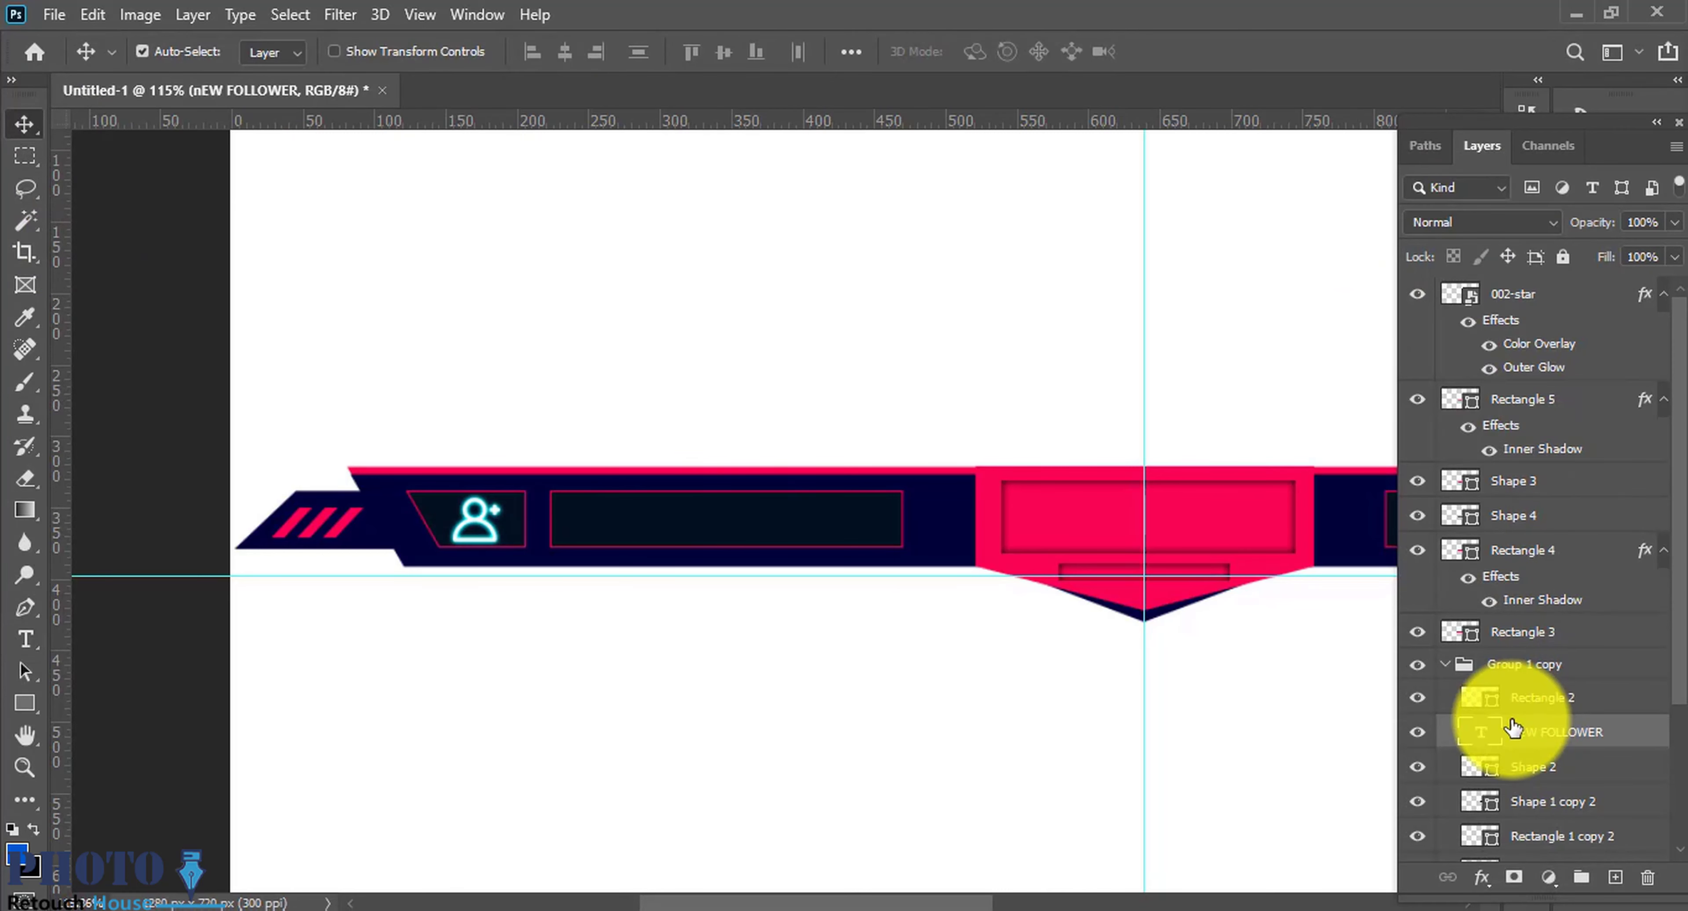
pyautogui.moveTo(1522, 734)
pyautogui.mouseDown()
pyautogui.moveTo(1532, 271)
pyautogui.moveTo(1534, 289)
pyautogui.mouseUp()
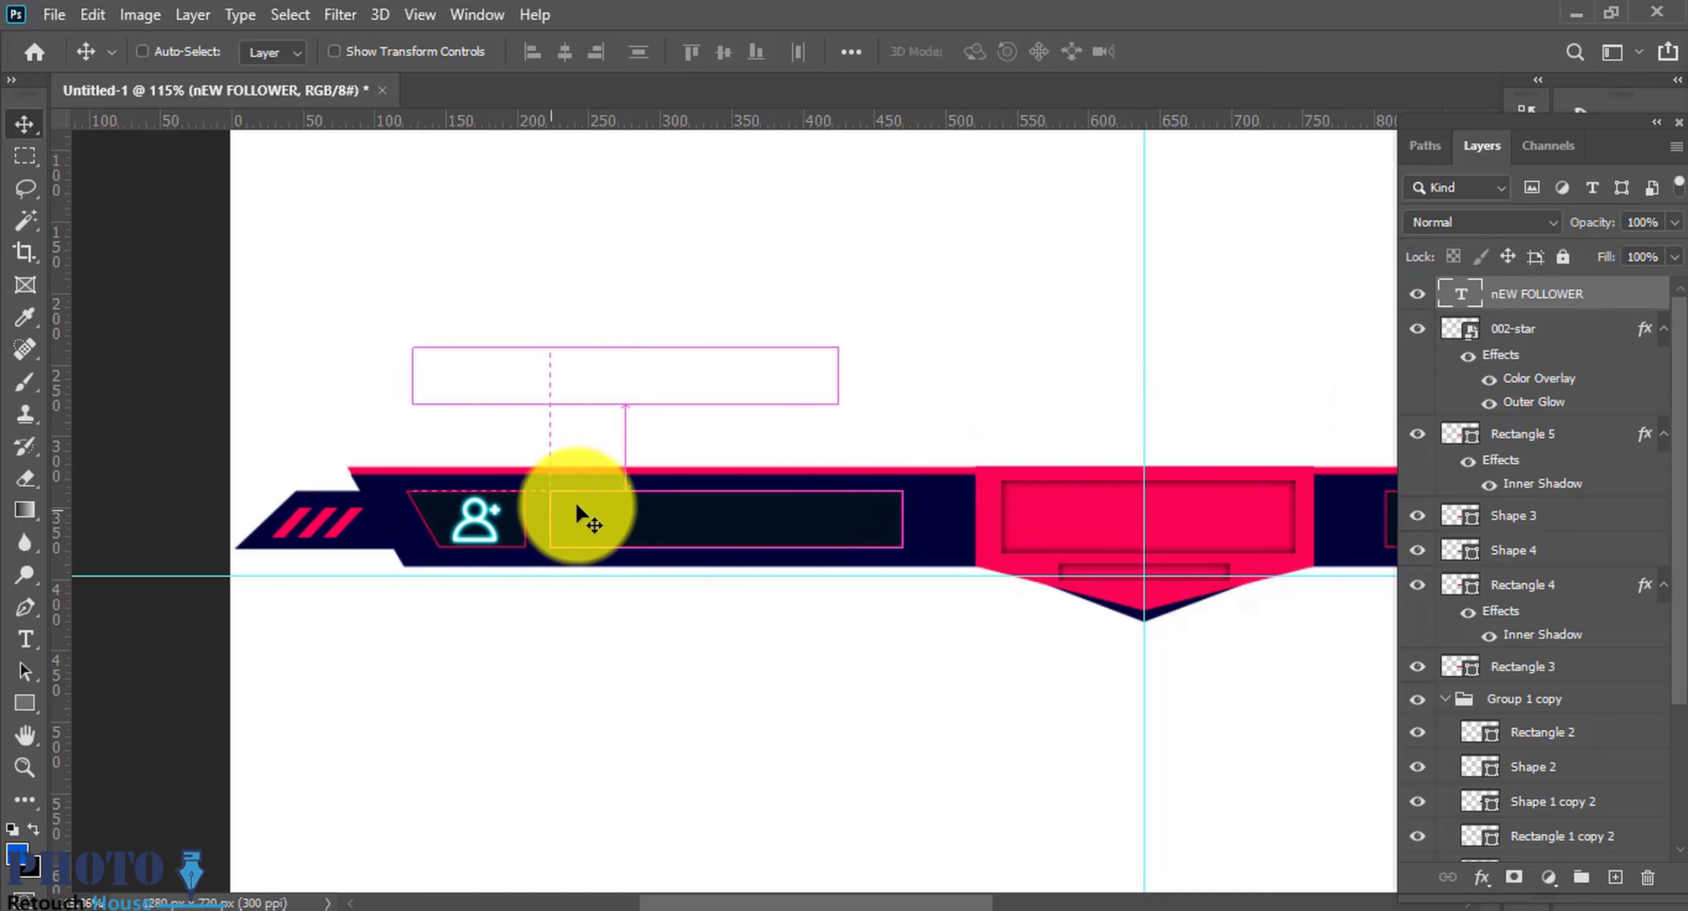
# Step: Scale the NEW FOLLOWER label into the left box and duplicate it into the right box
pyautogui.hotkey('ctrl', 't')
pyautogui.moveTo(702, 393); pyautogui.dragTo(754, 508)
pyautogui.moveTo(888, 508)
pyautogui.mouseDown()
pyautogui.moveTo(801, 510)
pyautogui.moveTo(805, 549)
pyautogui.mouseUp()
pyautogui.press('Return')
pyautogui.keyDown('alt'); pyautogui.scroll(3, 801, 510); pyautogui.keyUp('alt')
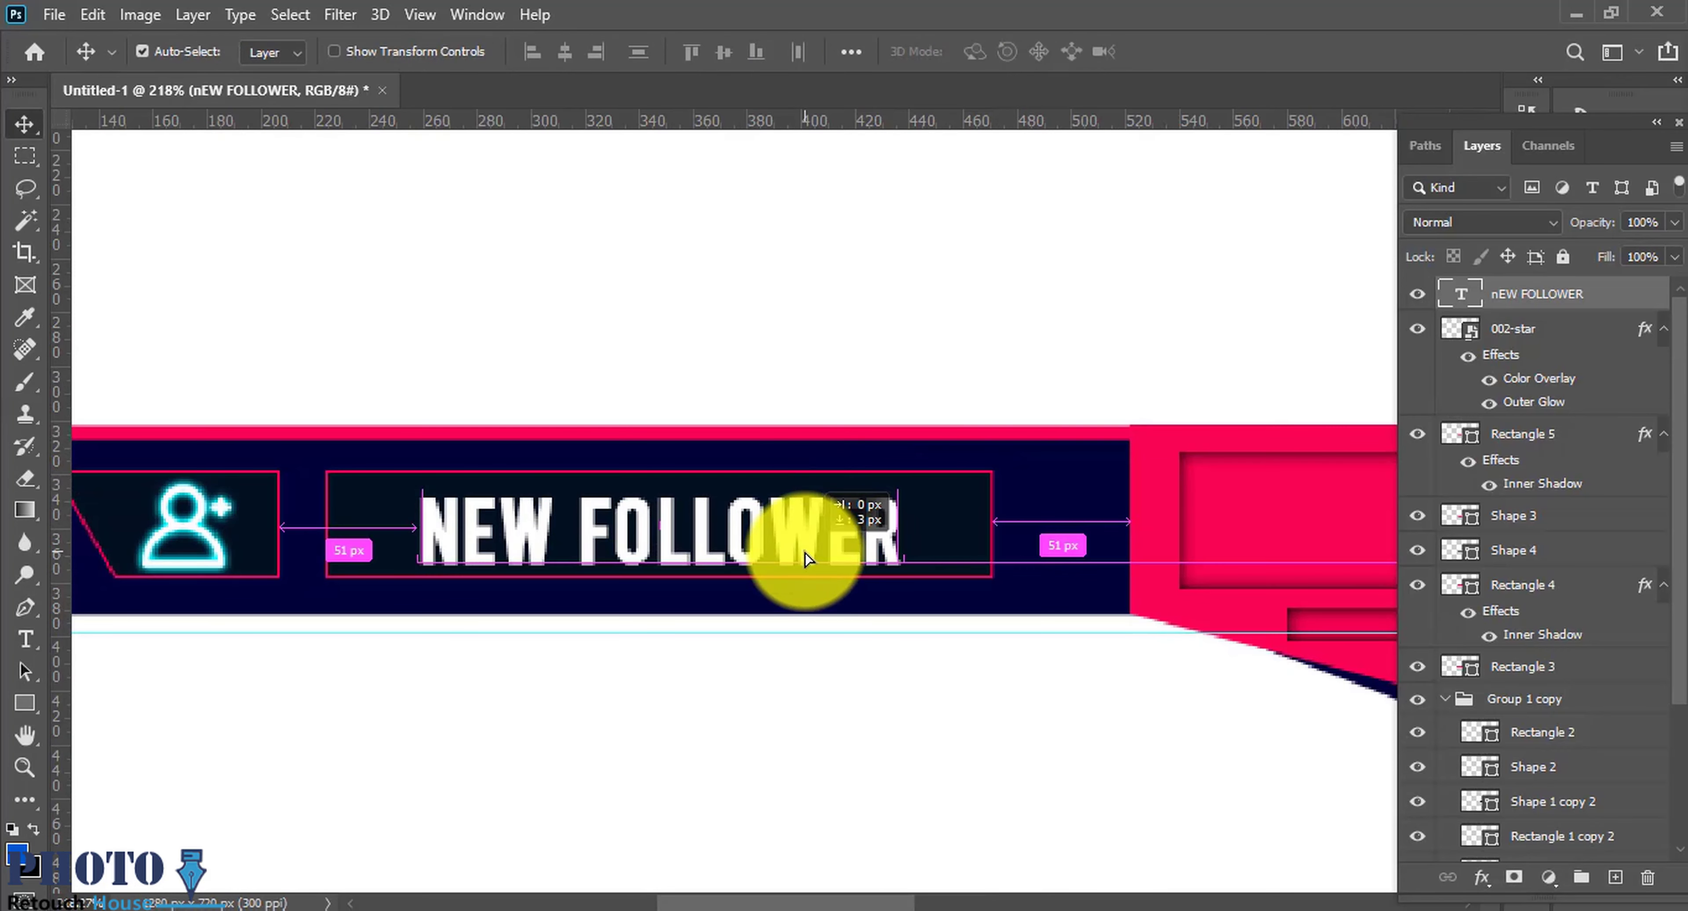
pyautogui.keyDown('alt'); pyautogui.scroll(-5, 805, 549); pyautogui.keyUp('alt')
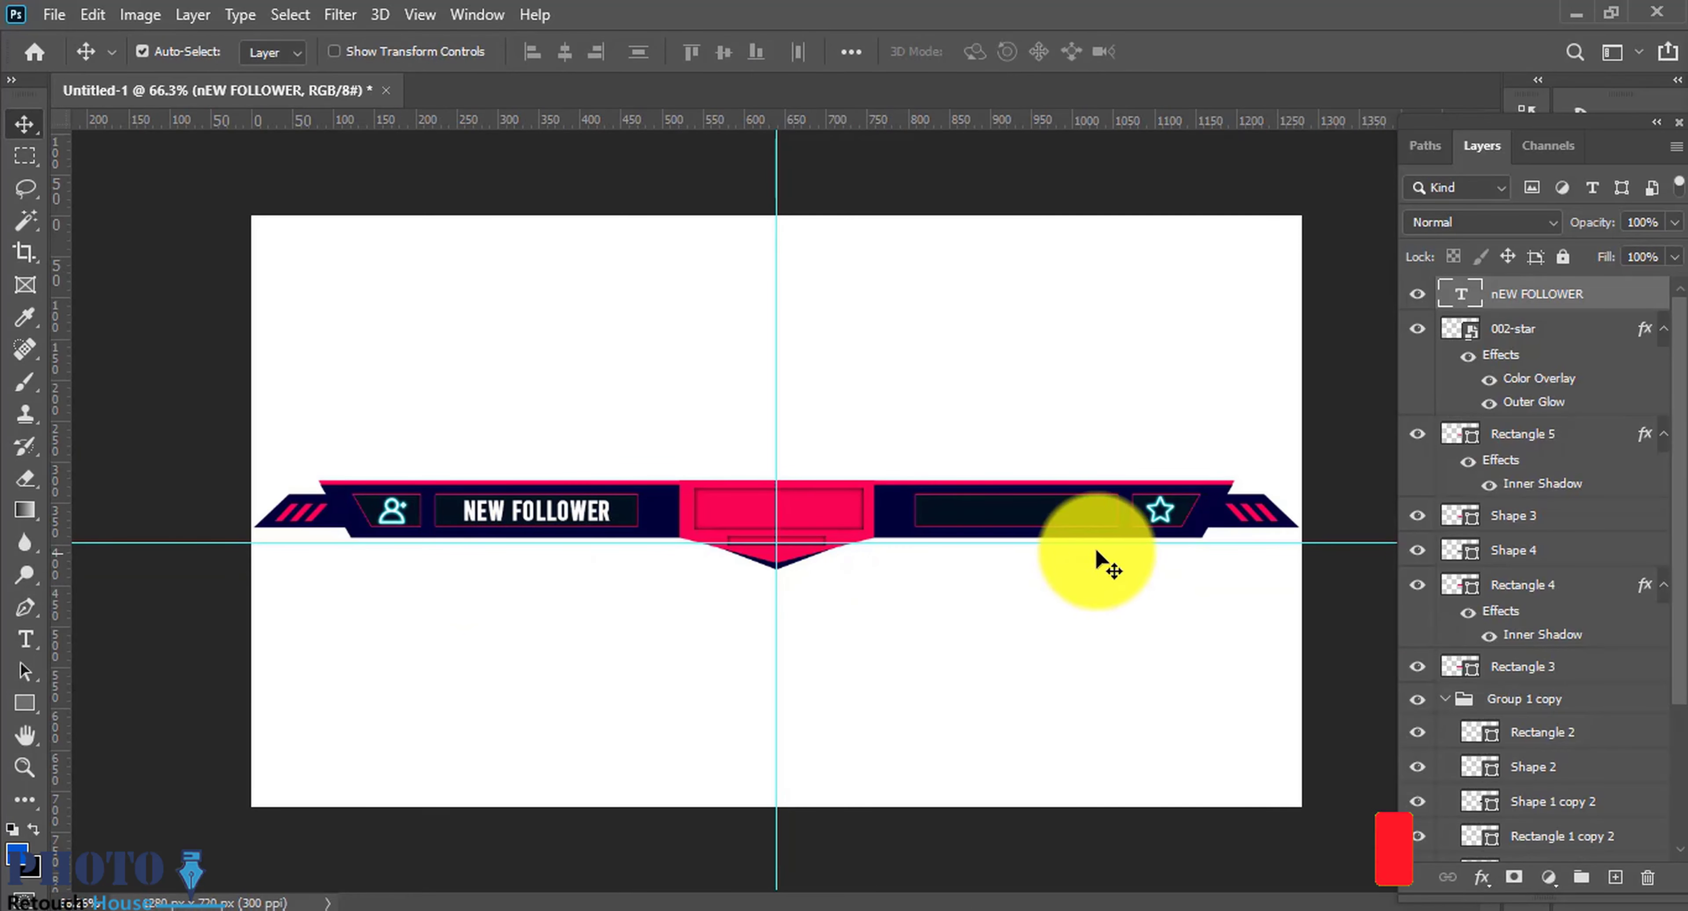
pyautogui.scroll(2, 595, 538)
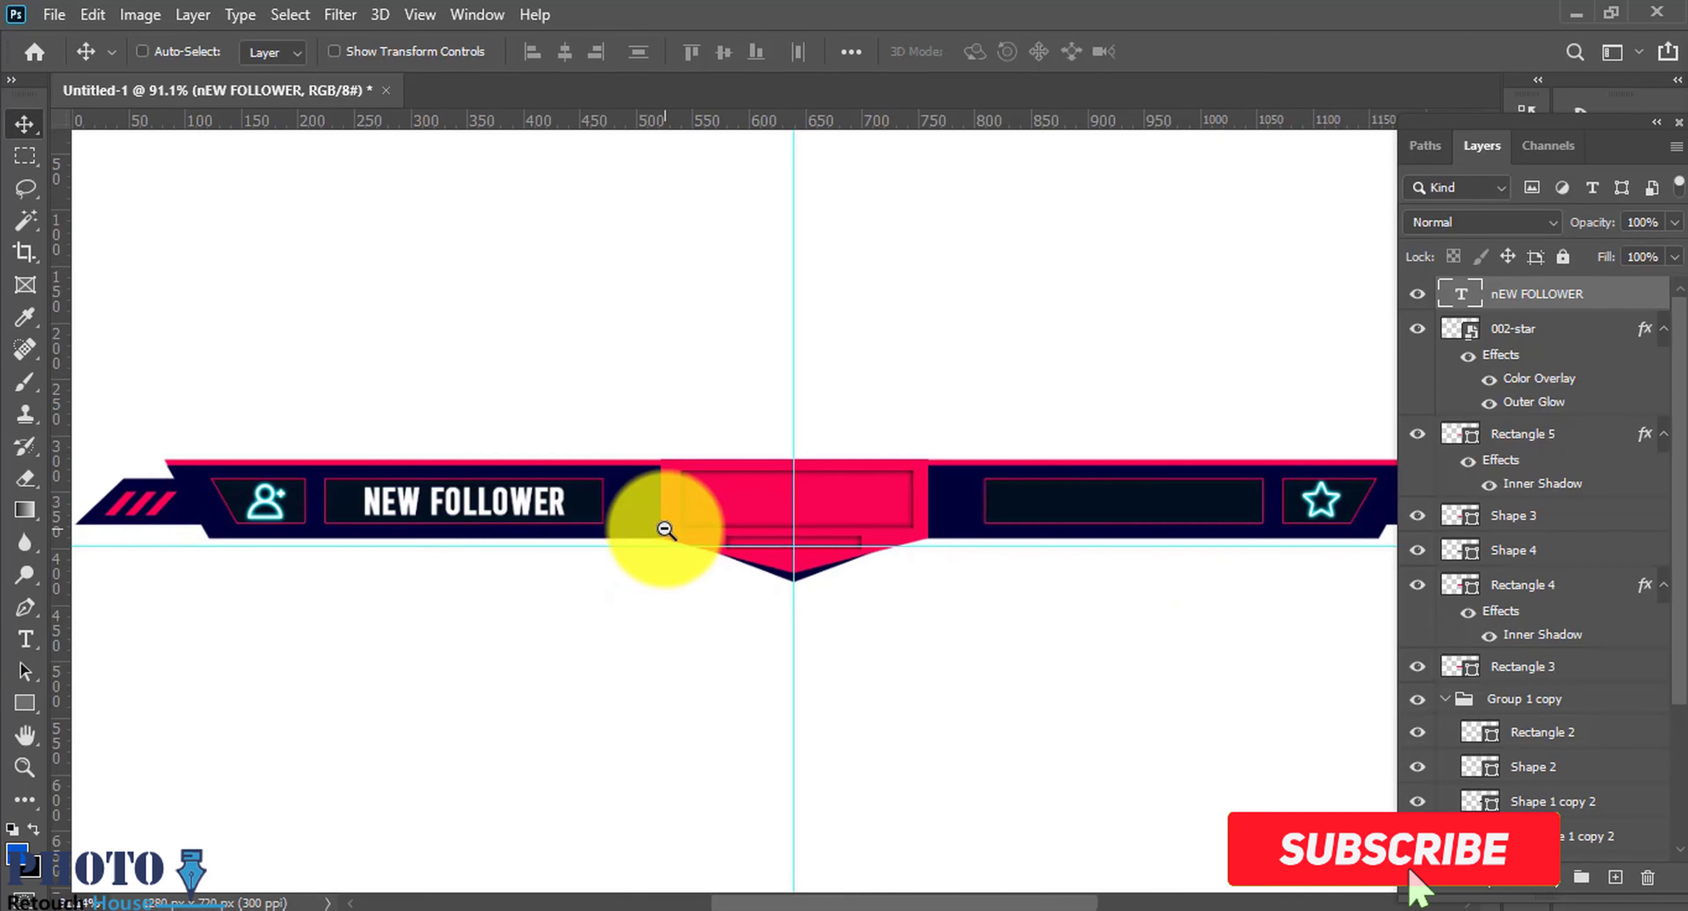
pyautogui.scroll(-1, 622, 523)
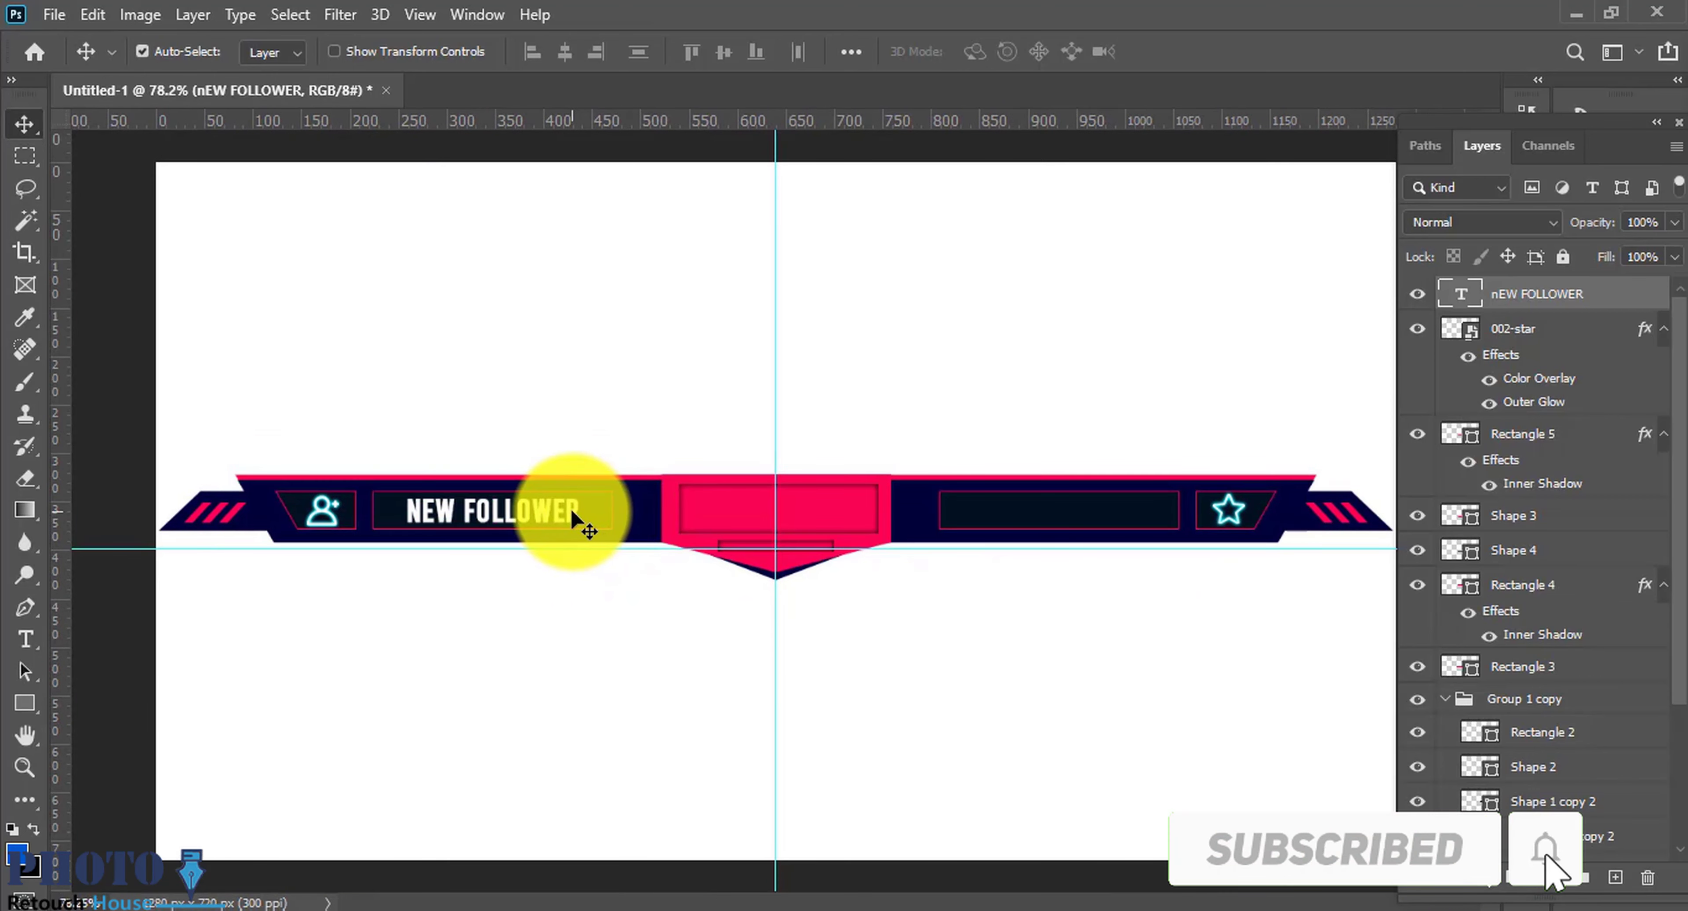
pyautogui.moveTo(574, 518); pyautogui.dragTo(1141, 517)
# Step: Replace FOLLOWER with SUBSCRIBER in the copied label so it reads NEW SUBSCRIBER
pyautogui.scroll(2, 1082, 528)
pyautogui.scroll(-4, 1059, 542)
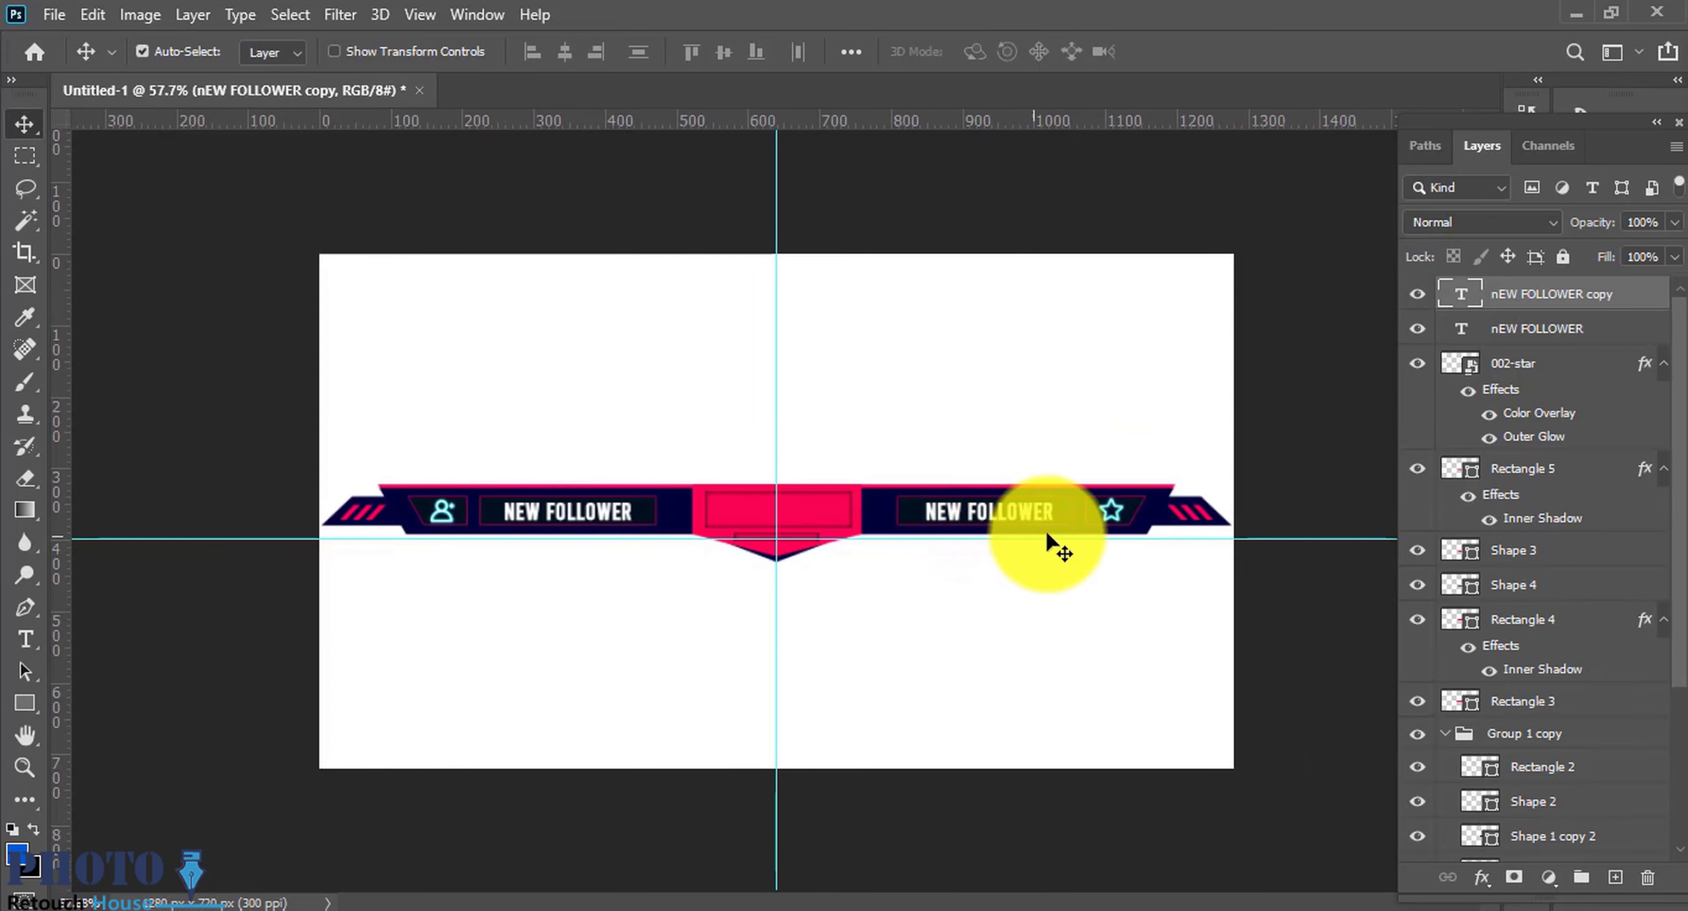
pyautogui.scroll(2, 1001, 509)
pyautogui.doubleClick(1059, 509)
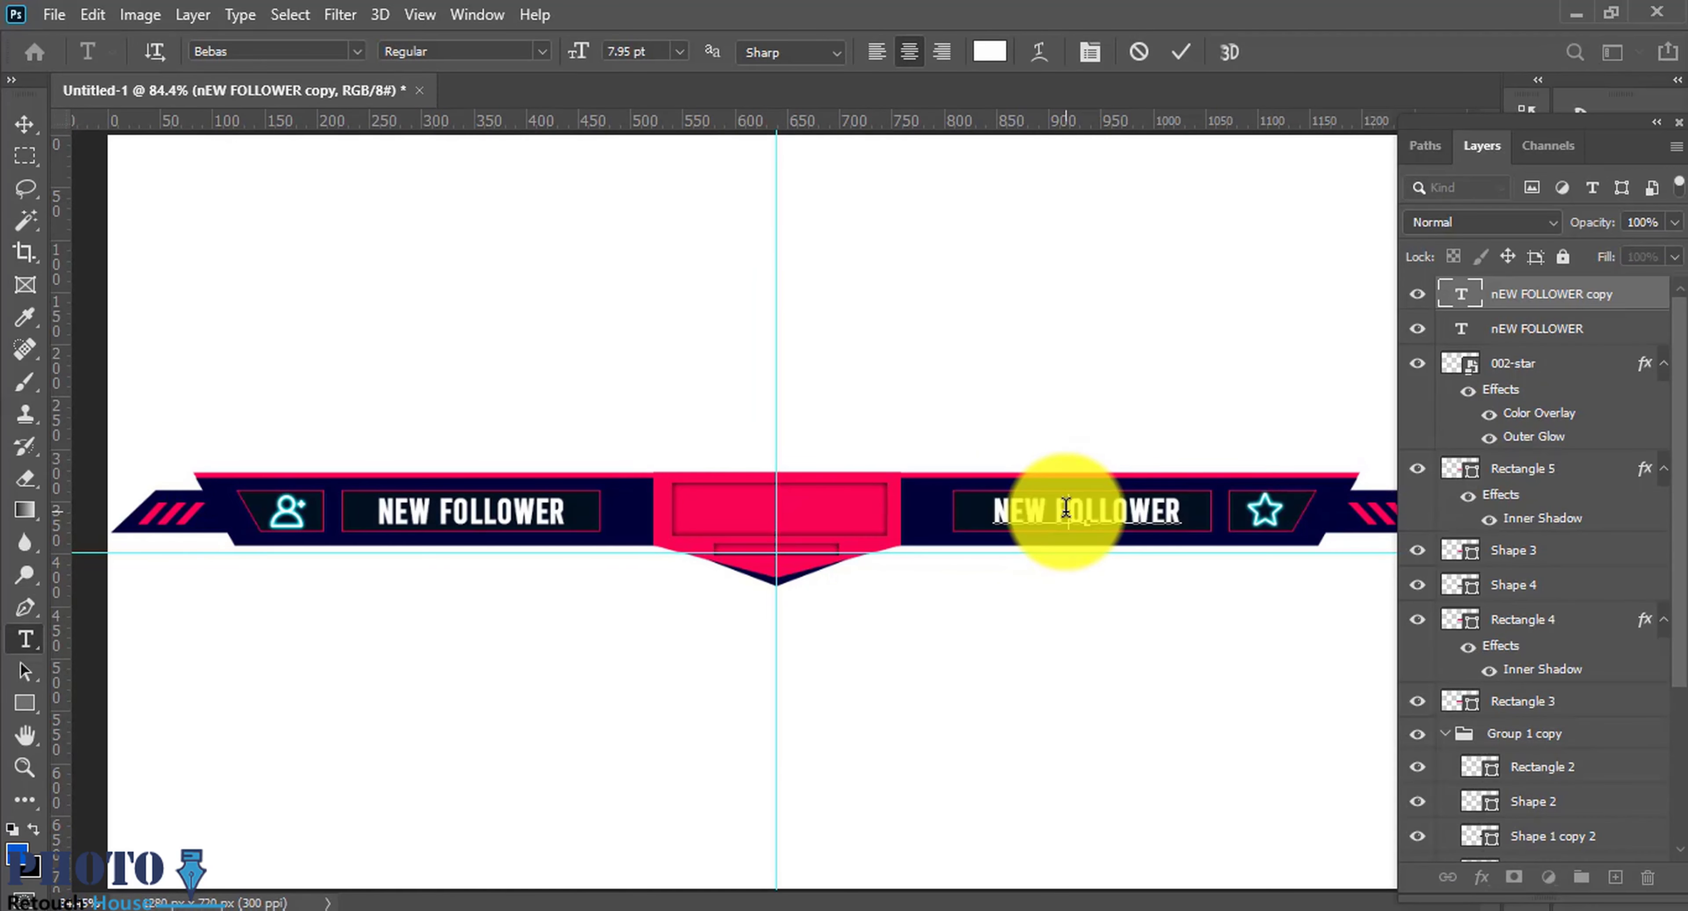
pyautogui.moveTo(1059, 509); pyautogui.dragTo(1304, 557)
pyautogui.write('NEW SUBSCR')
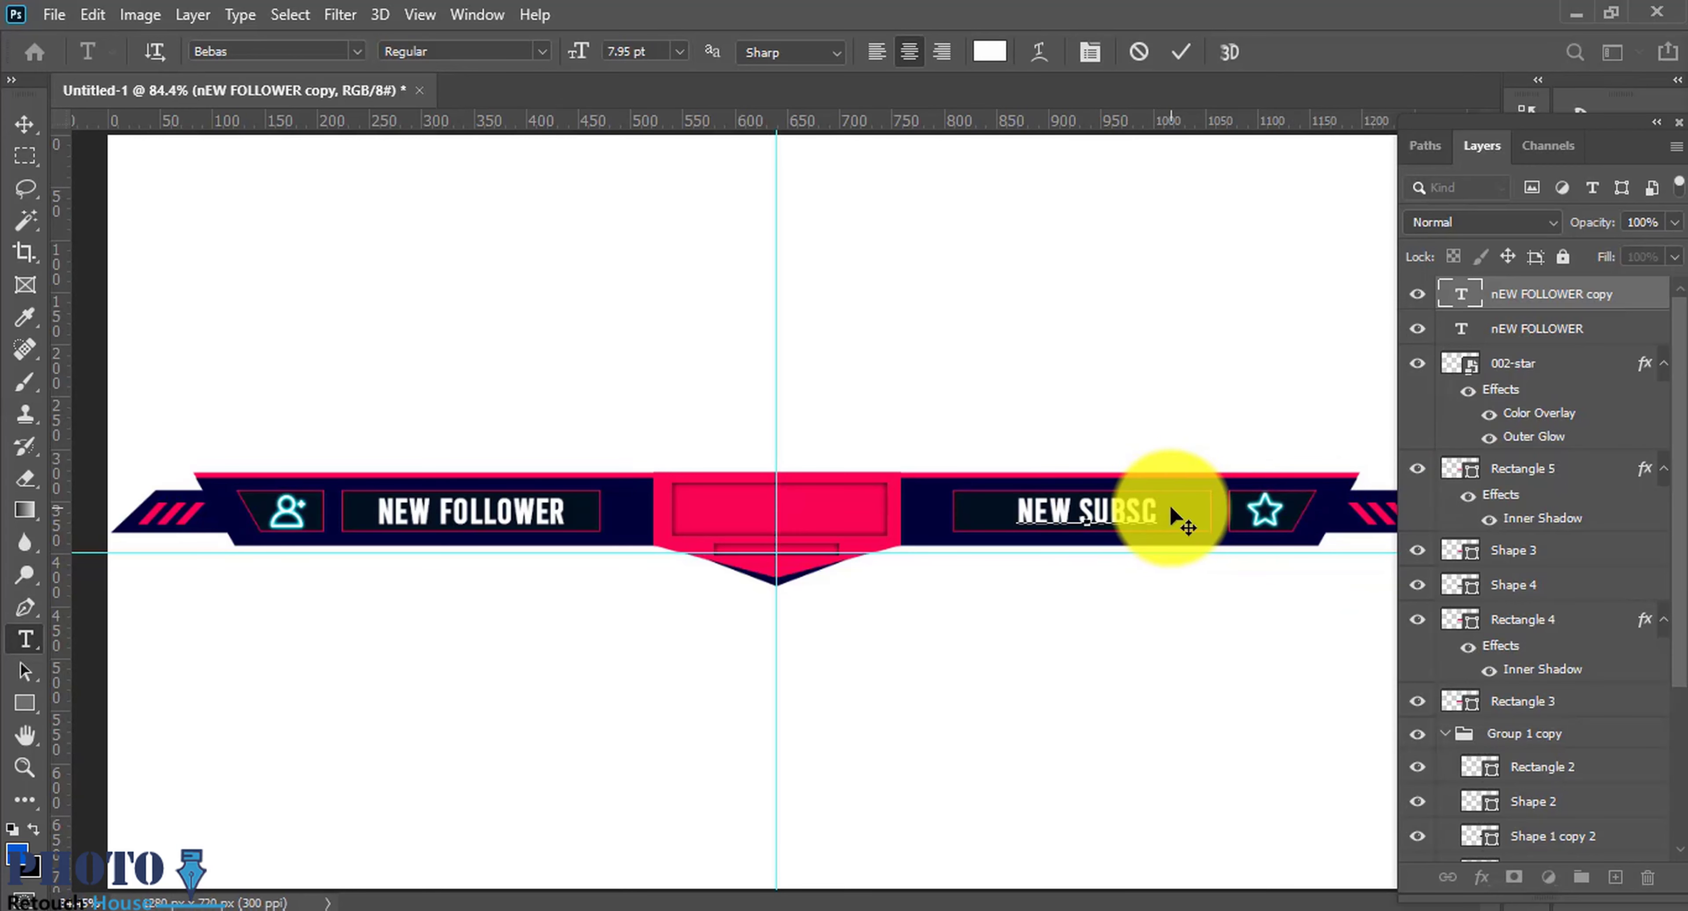
pyautogui.write('IBRT')
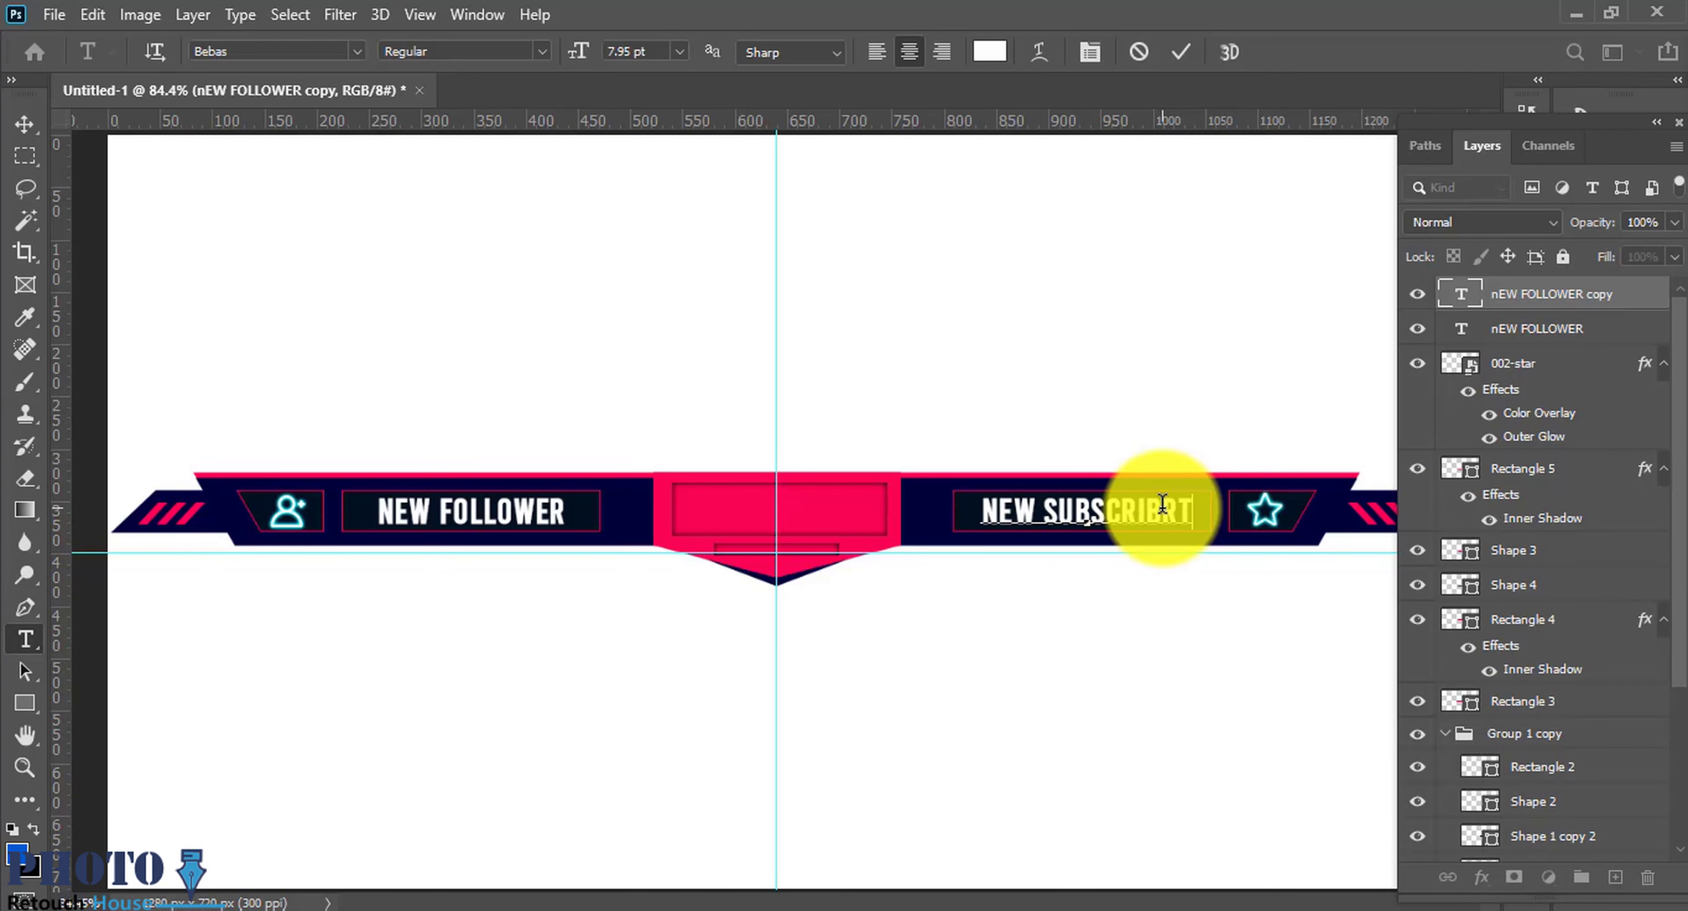
pyautogui.press('BackSpace')
pyautogui.scroll(1, 1163, 504)
pyautogui.press('BackSpace')
pyautogui.write('ER')
pyautogui.click(27, 125)
# Step: Remove the vertical and horizontal guides
pyautogui.scroll(-2, 965, 384)
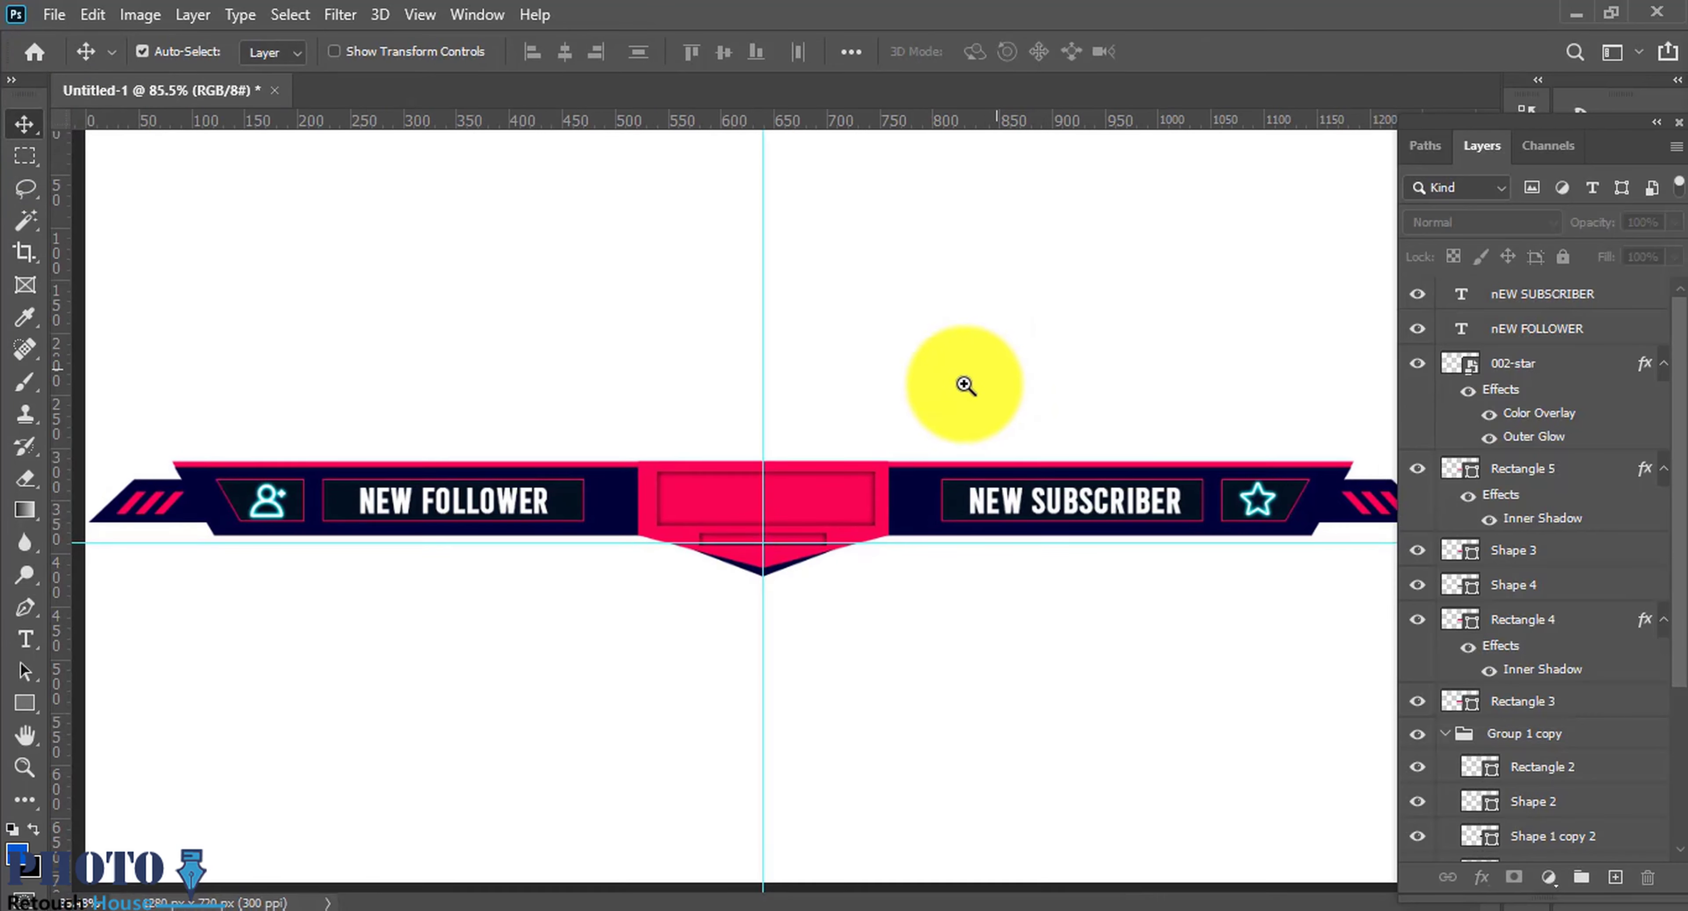
pyautogui.moveTo(775, 406); pyautogui.dragTo(7, 350)
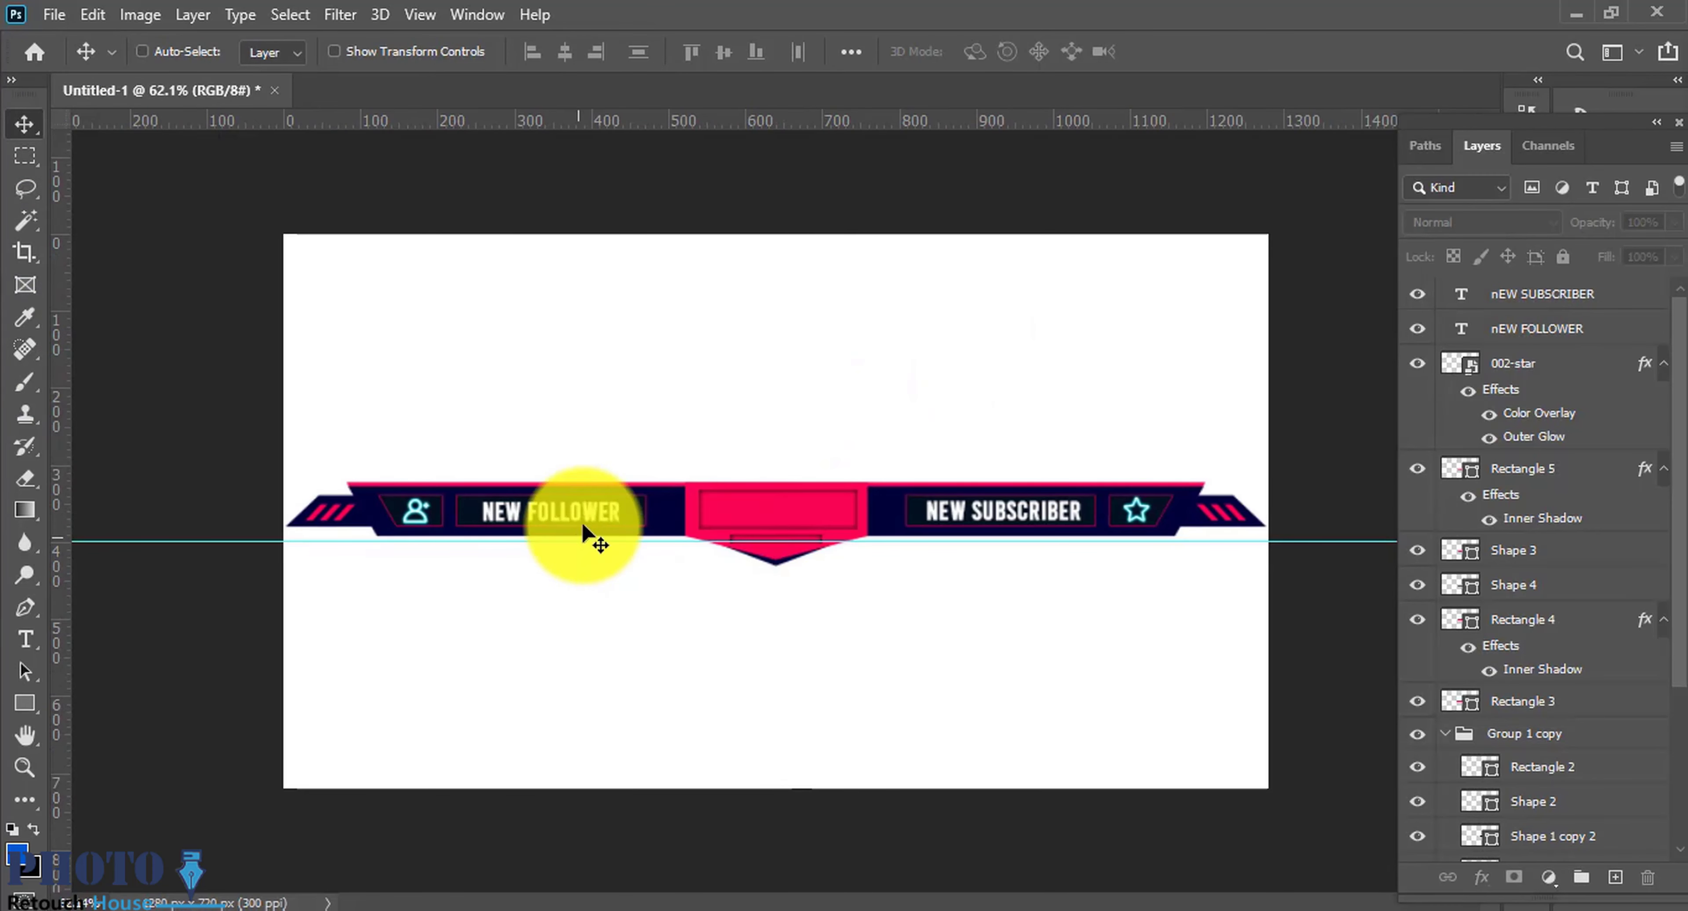
pyautogui.moveTo(751, 541); pyautogui.dragTo(864, 27)
pyautogui.scroll(5, 826, 377)
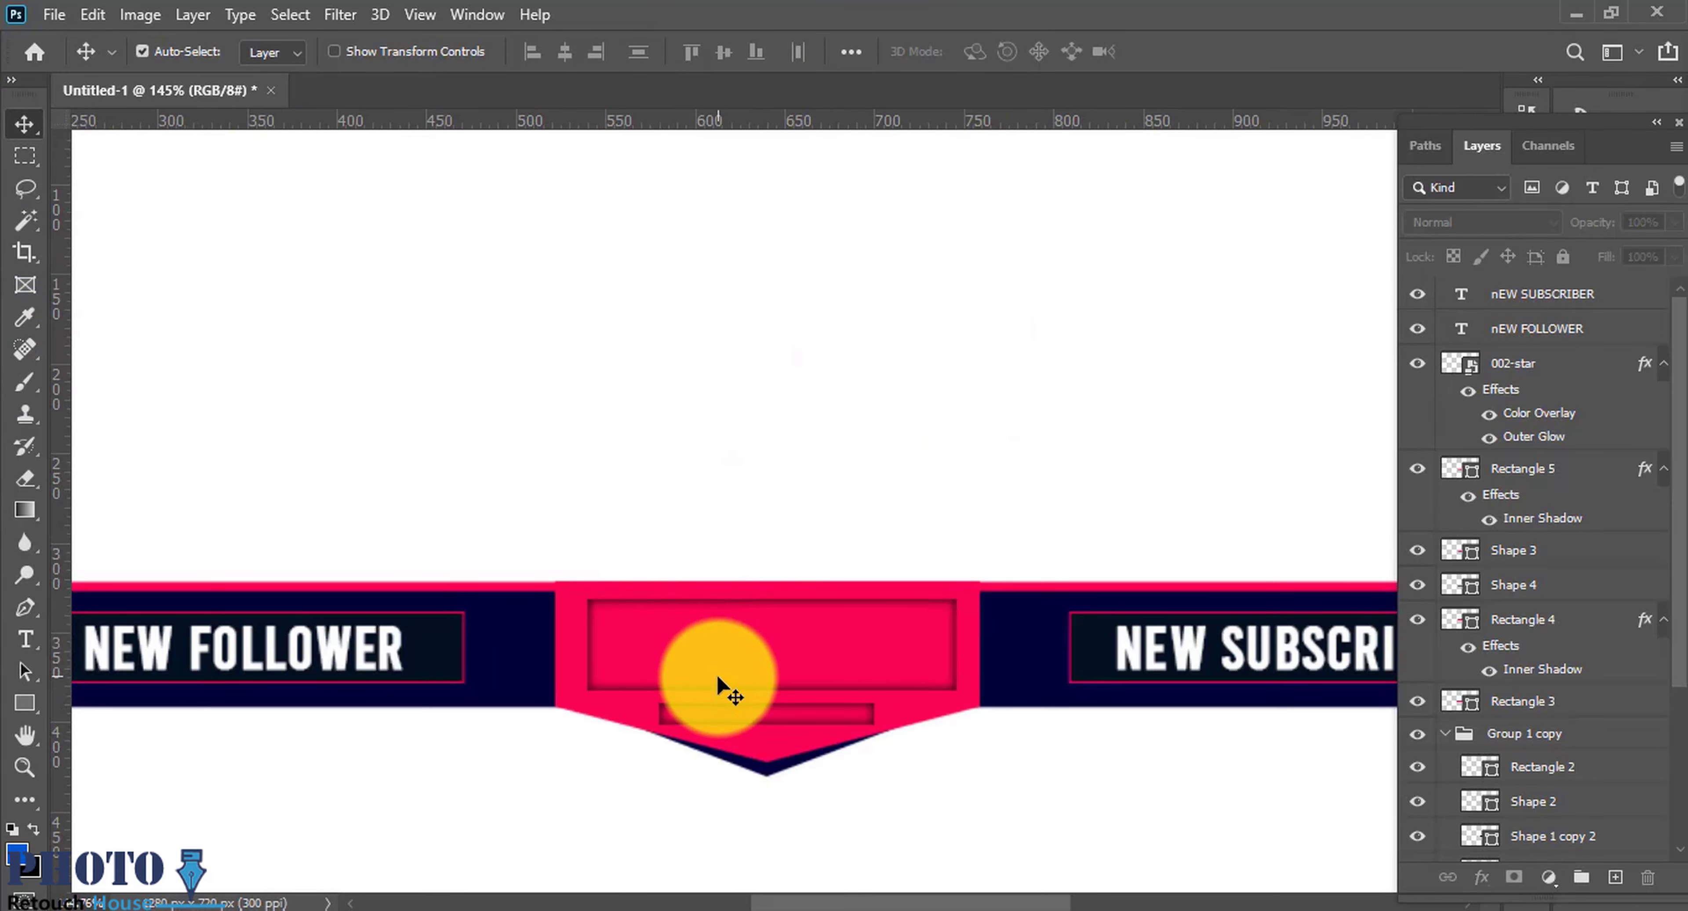
# Step: Type a YOUR NAME text layer on the centre badge
pyautogui.press('t')
pyautogui.click(680, 657)
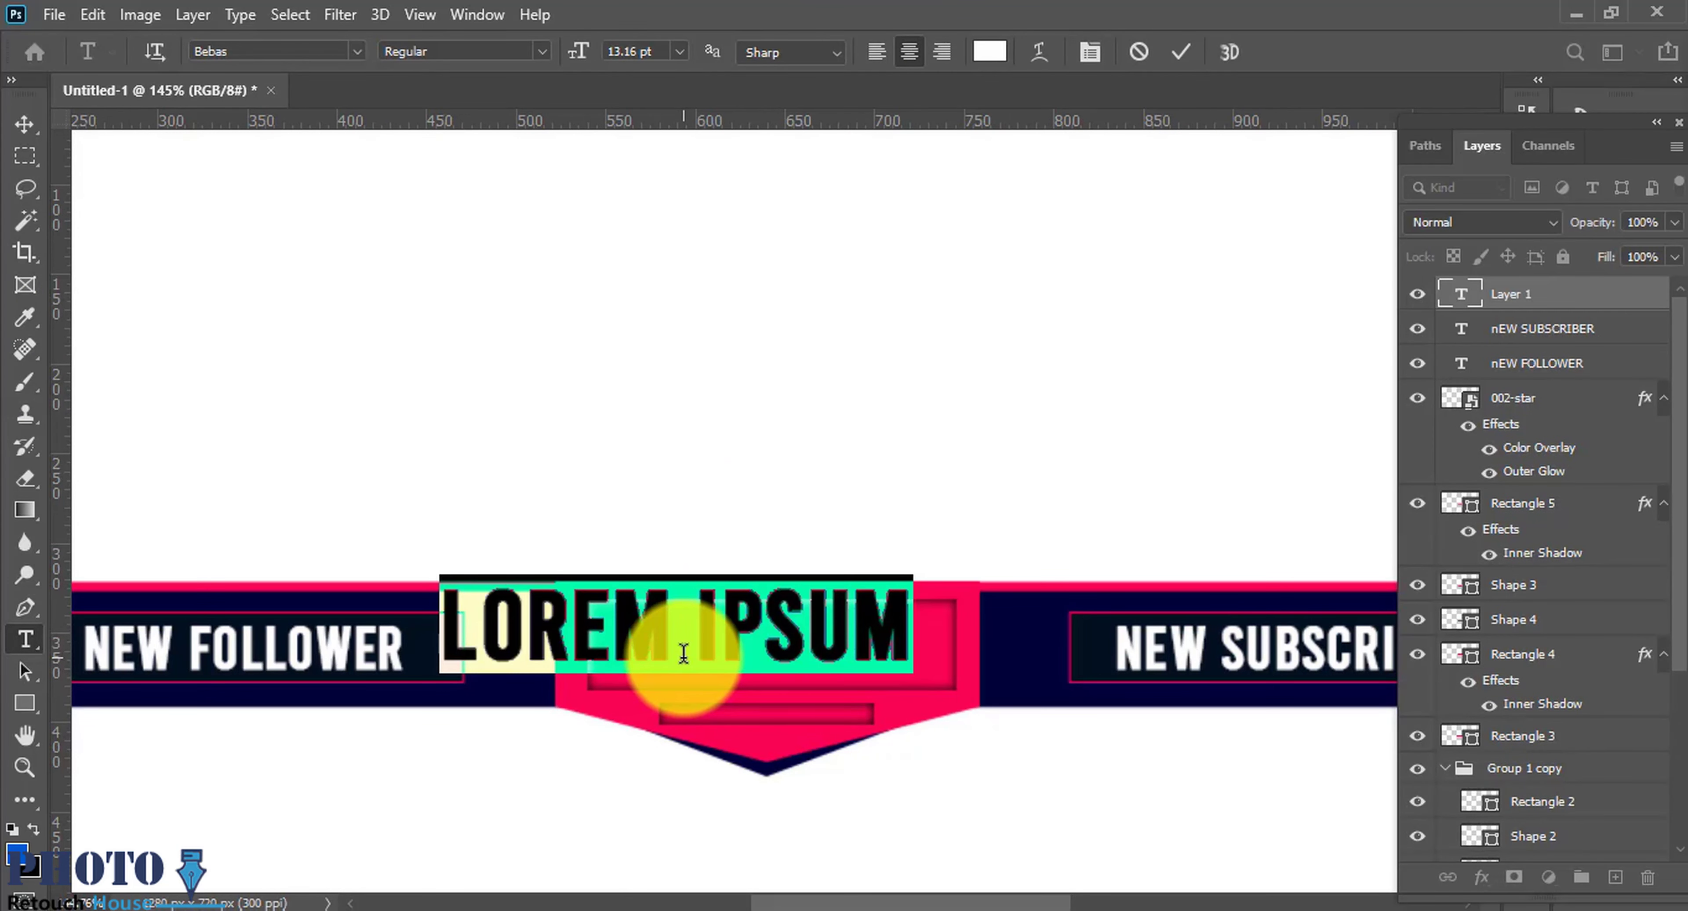
pyautogui.press('BackSpace')
pyautogui.write('Y')
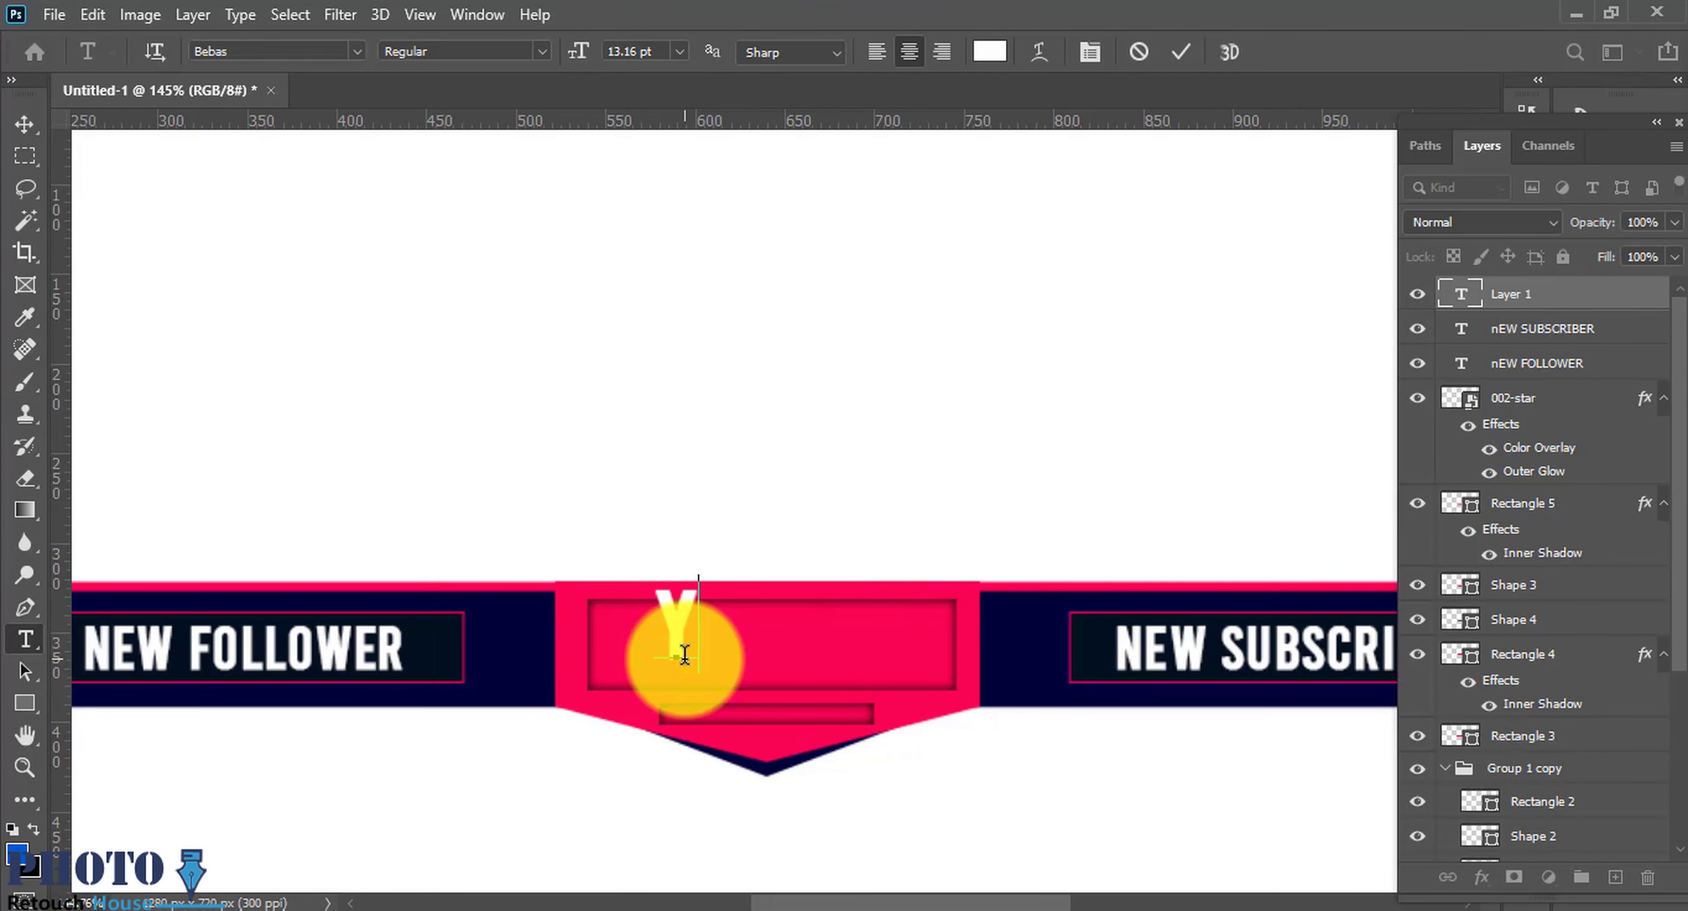
pyautogui.write('OPUR')
pyautogui.press('BackSpace')
pyautogui.press('BackSpace')
pyautogui.press('BackSpace')
pyautogui.write('OUR N')
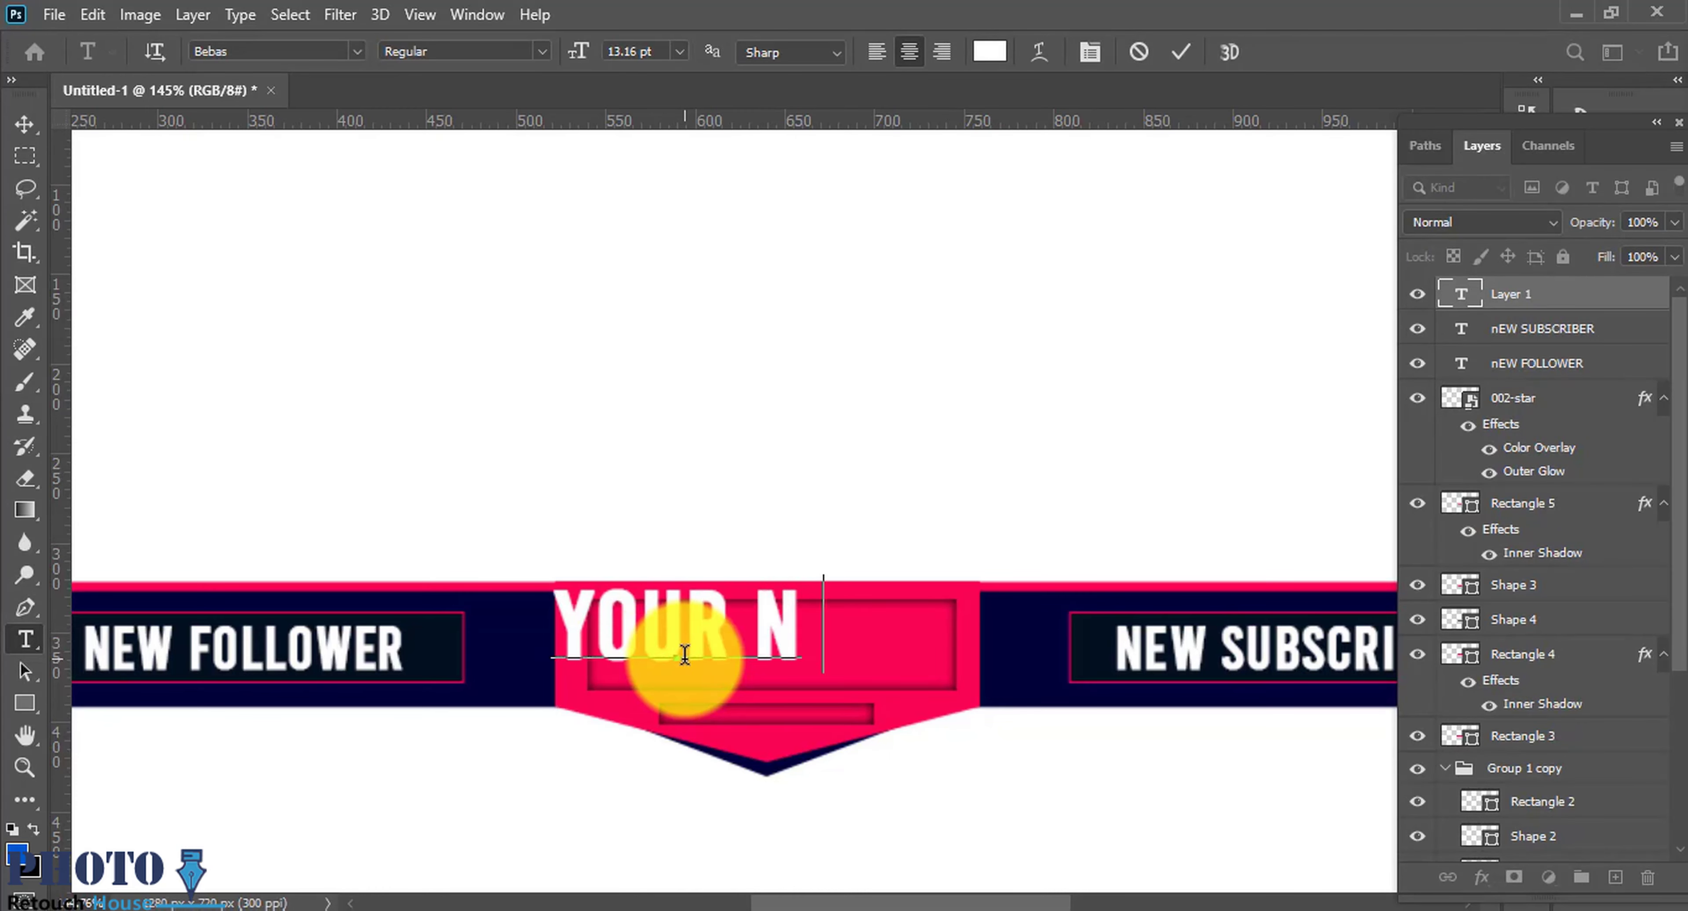
pyautogui.write('AME')
pyautogui.click(25, 125)
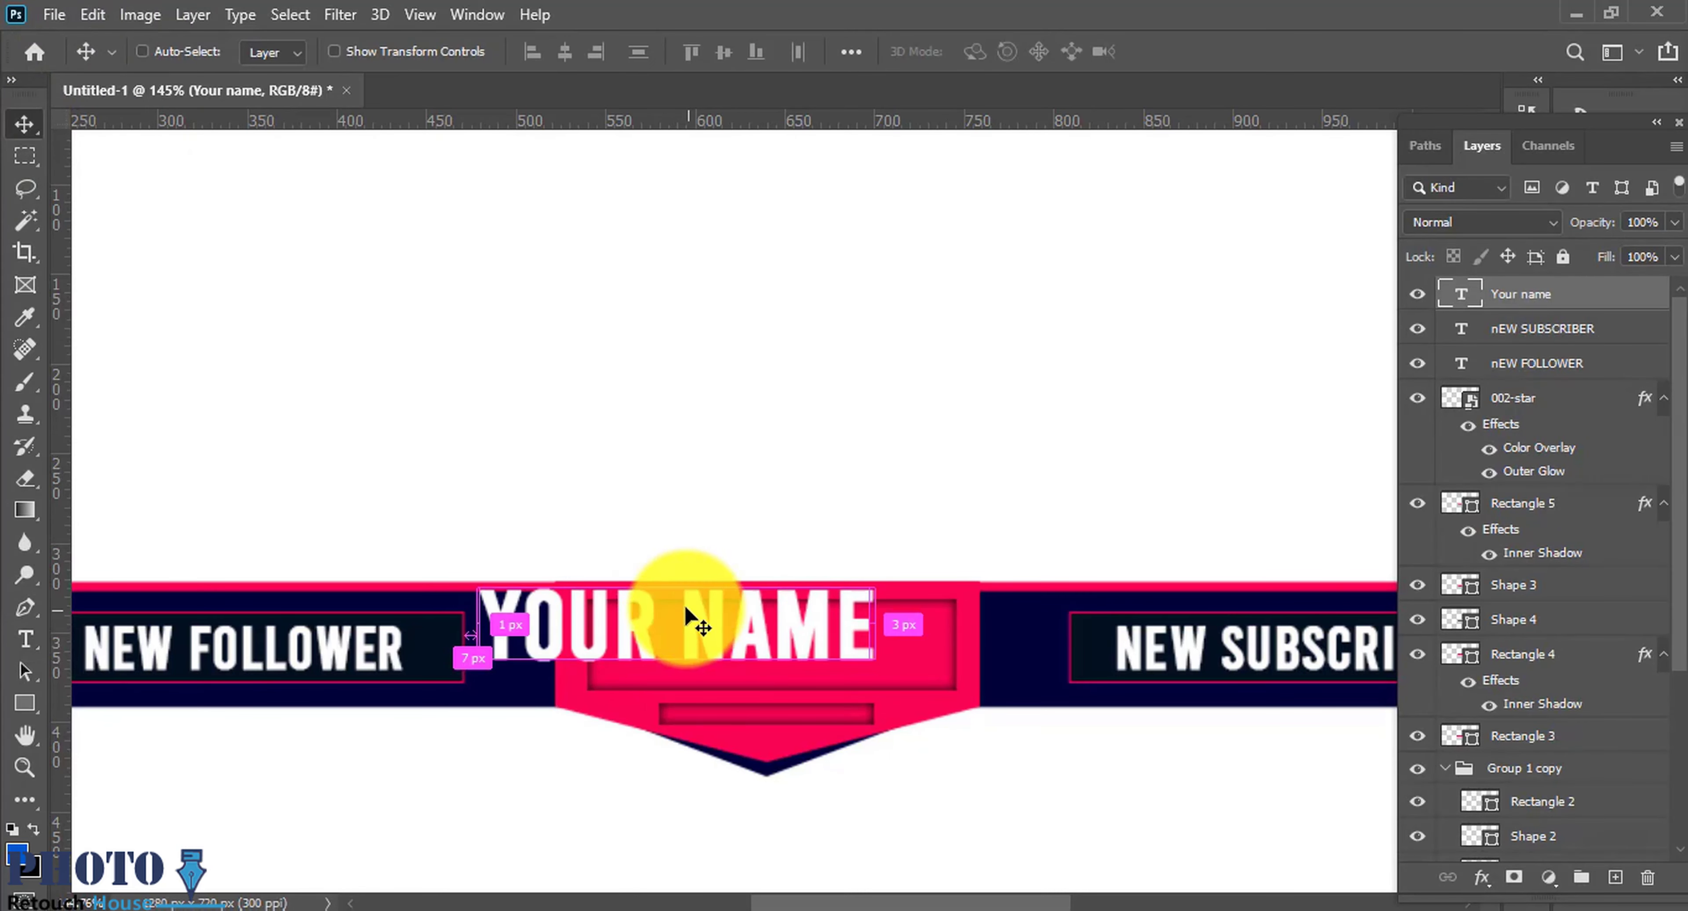
# Step: Shrink the YOUR NAME title and centre it on the pink badge
pyautogui.hotkey('ctrl', 't')
pyautogui.moveTo(872, 626)
pyautogui.mouseDown()
pyautogui.moveTo(773, 648)
pyautogui.moveTo(865, 662)
pyautogui.mouseUp()
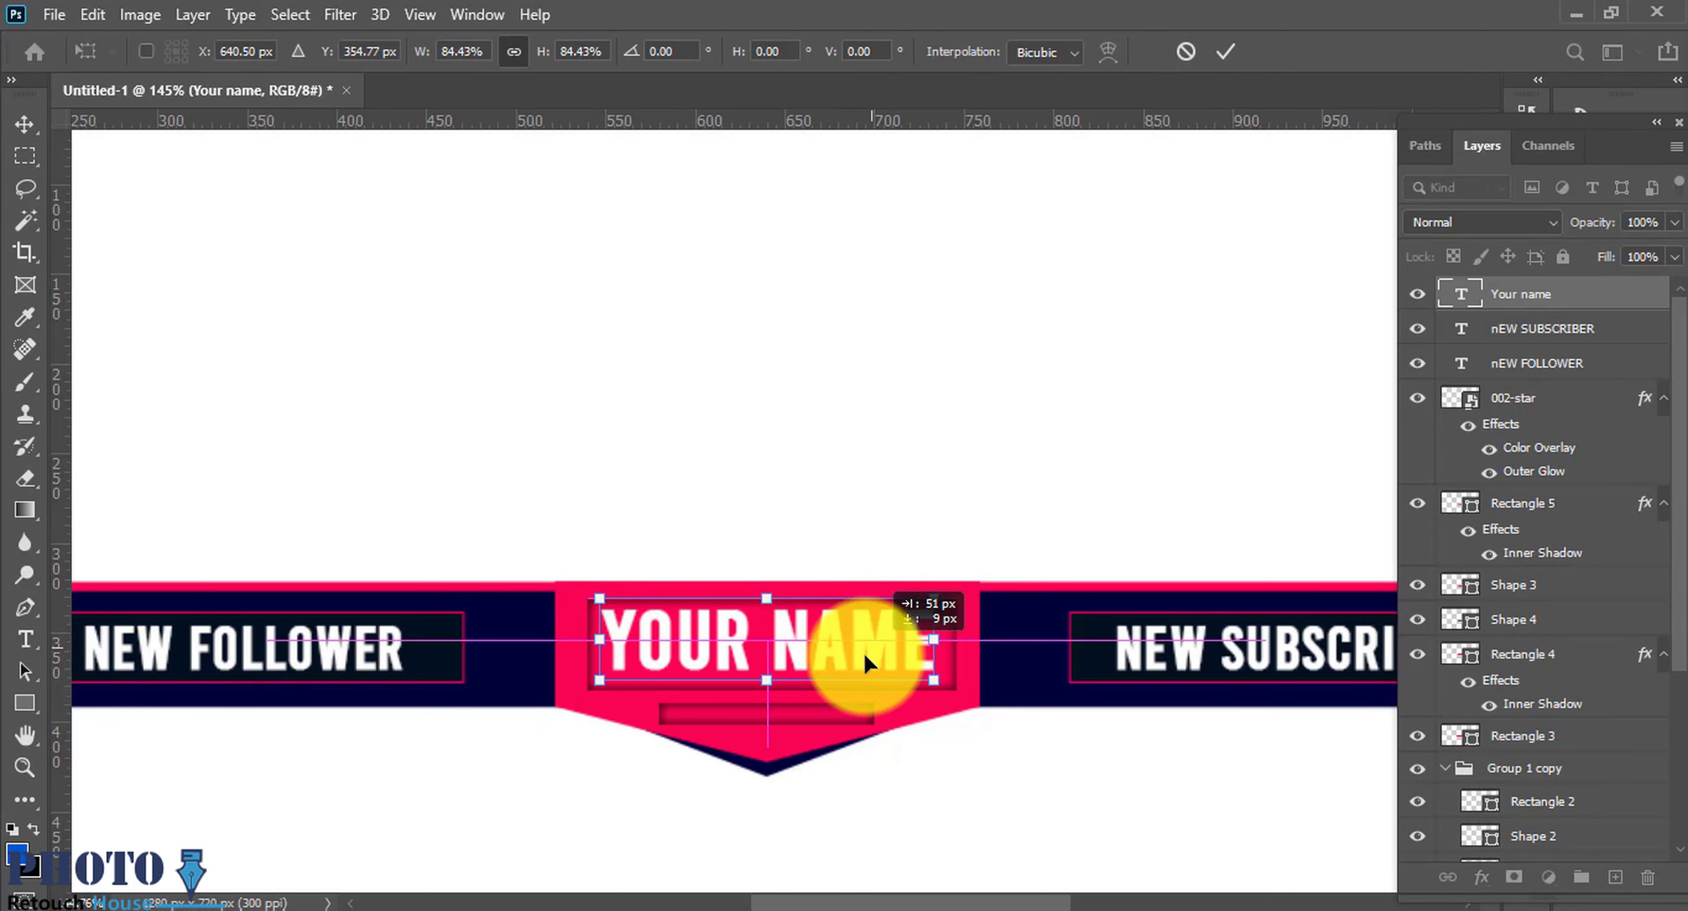
pyautogui.press('Return')
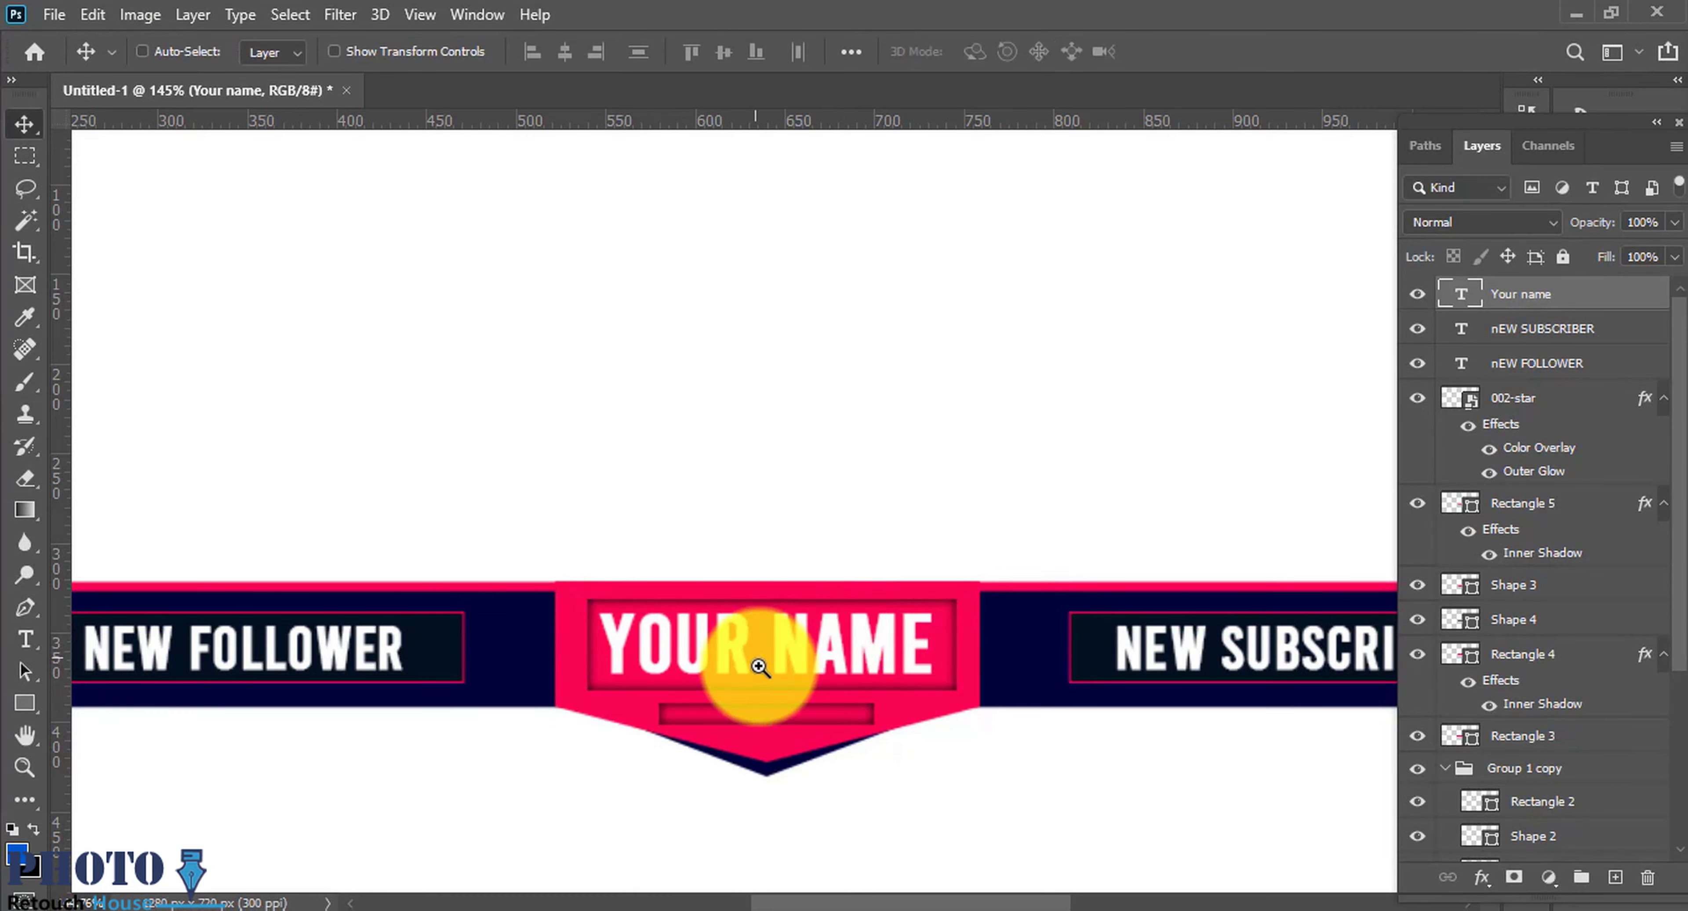
pyautogui.scroll(-3, 760, 665)
pyautogui.scroll(-3, 872, 741)
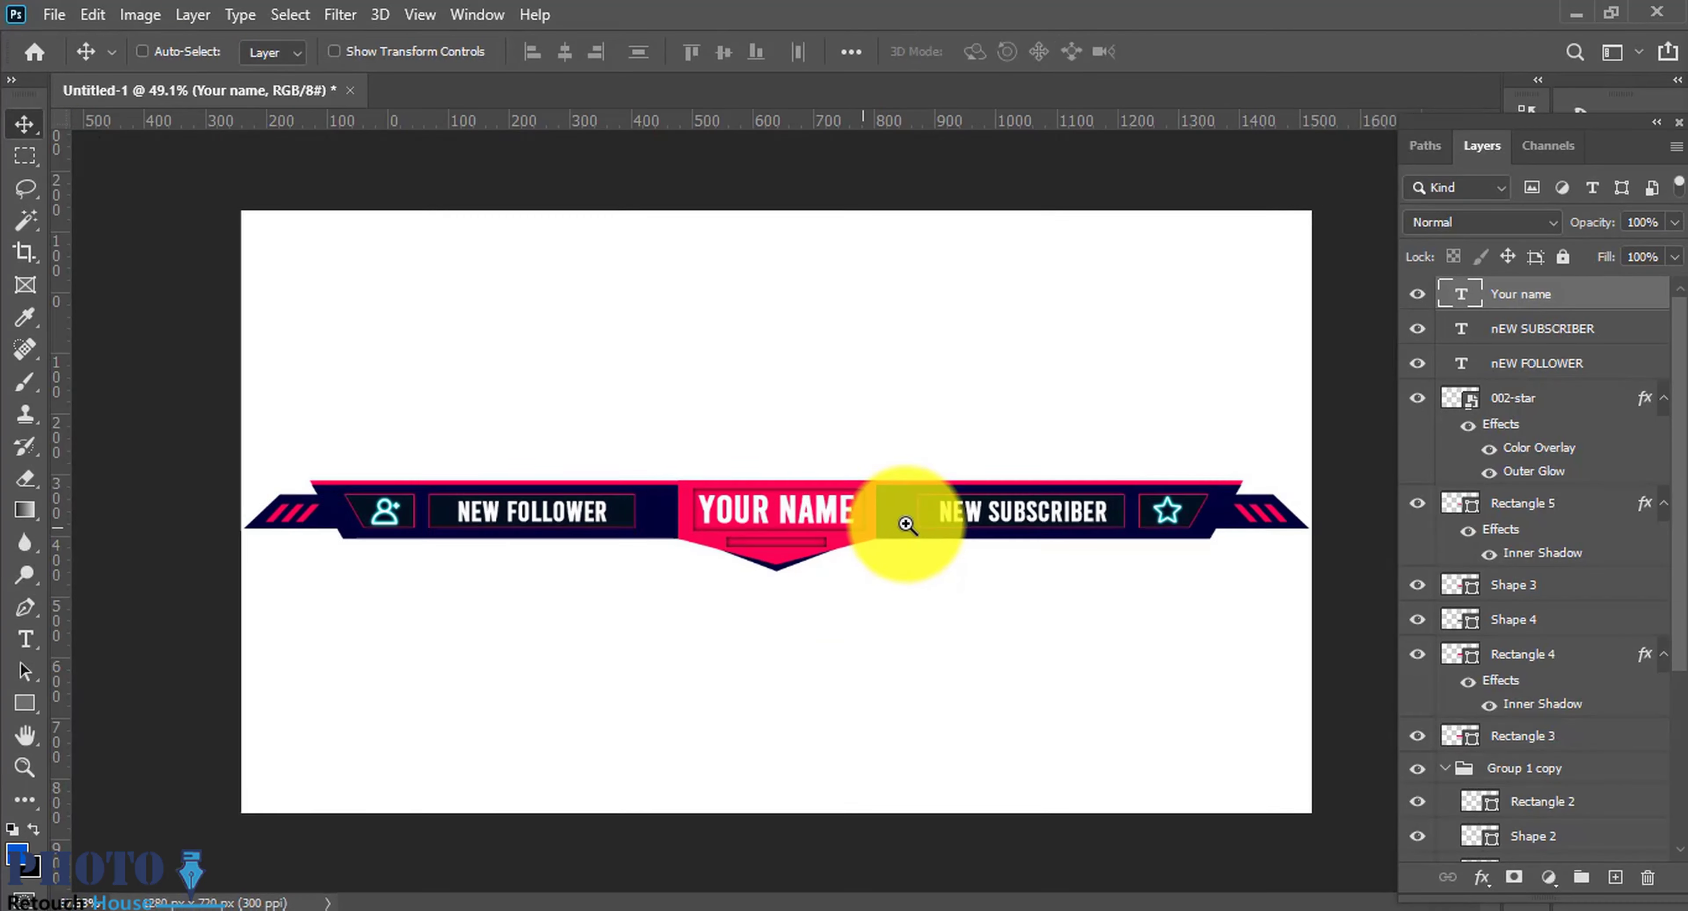